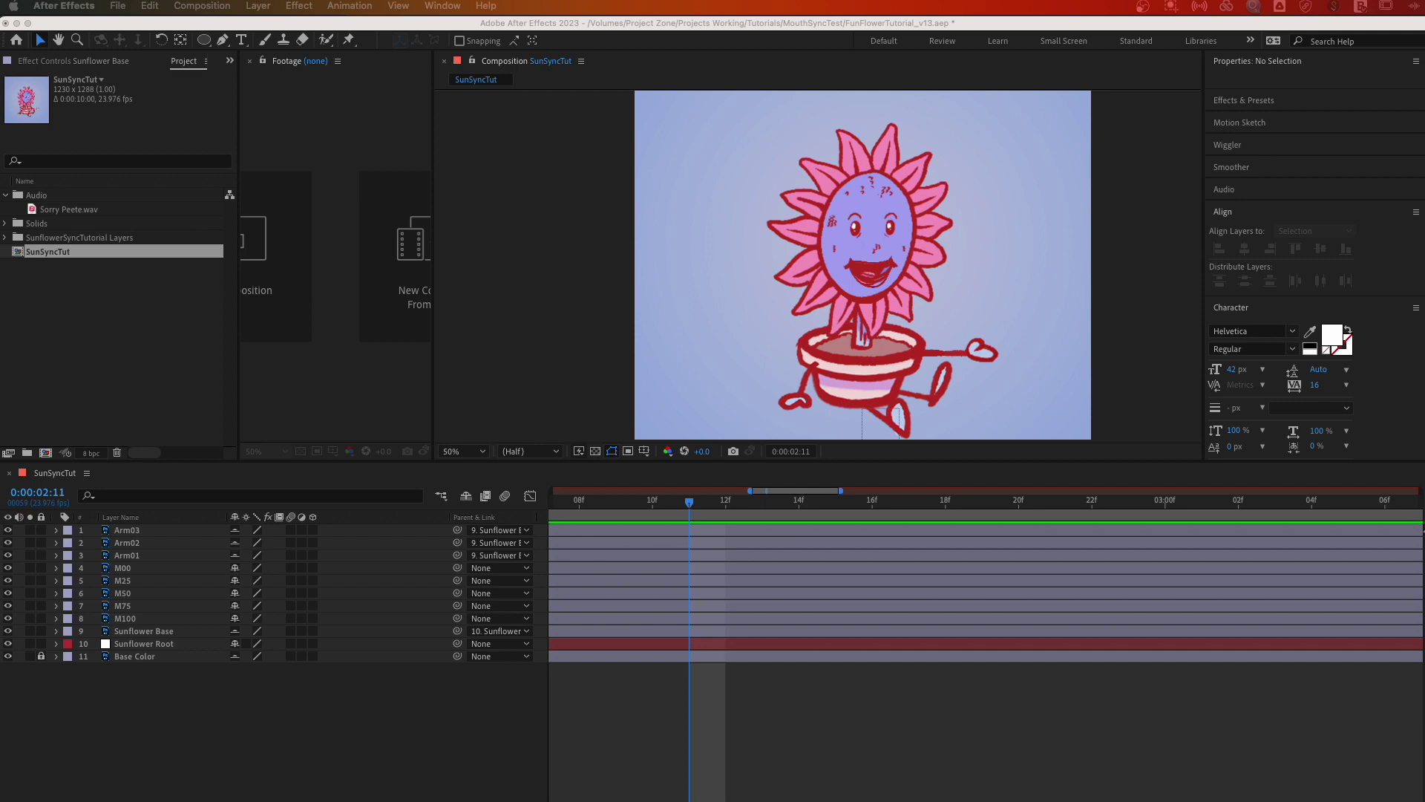
- Solo the mouth layers M00, M25, M50, M75 and M100 one at a time to examine each mouth shape
click(42, 291)
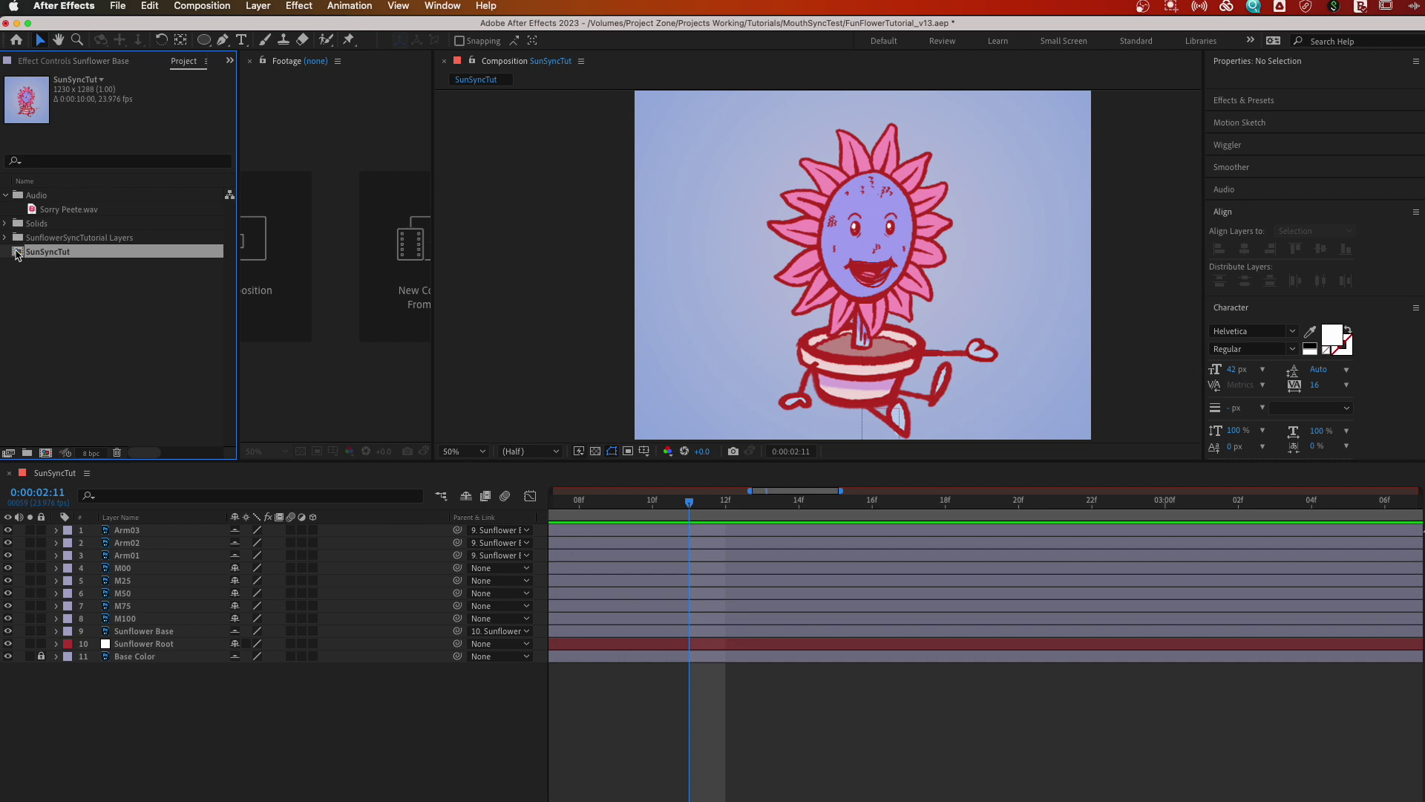
click(126, 569)
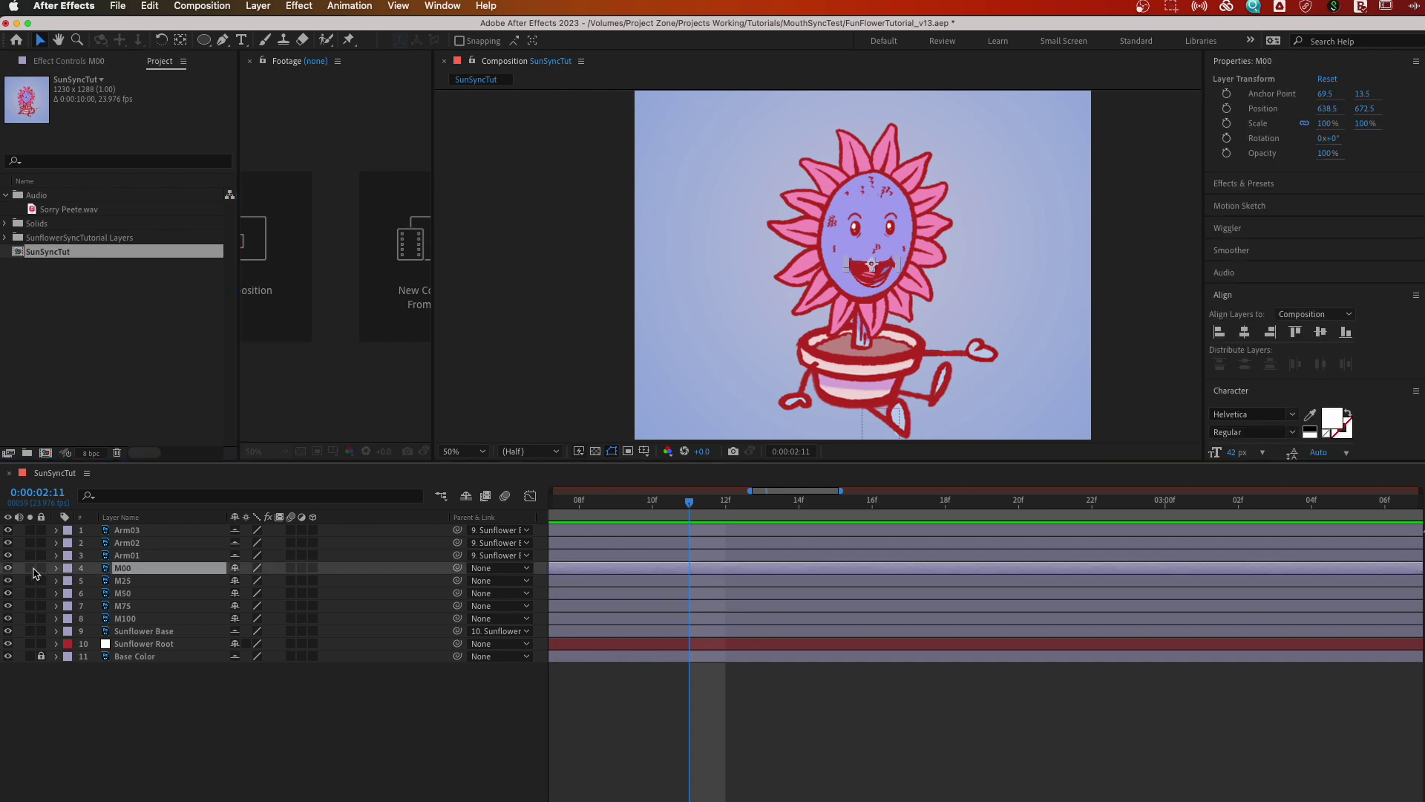
click(31, 568)
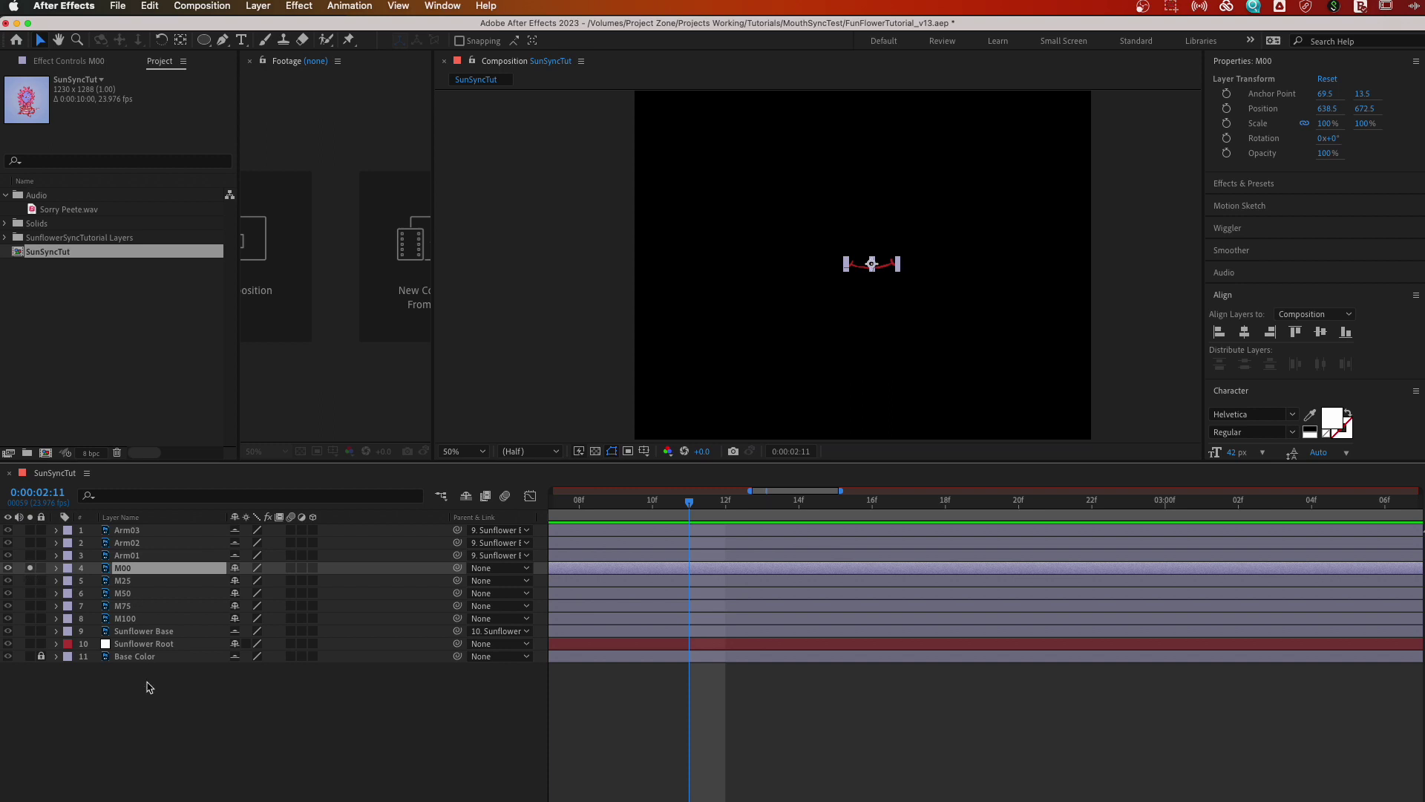
click(147, 688)
click(30, 581)
click(30, 568)
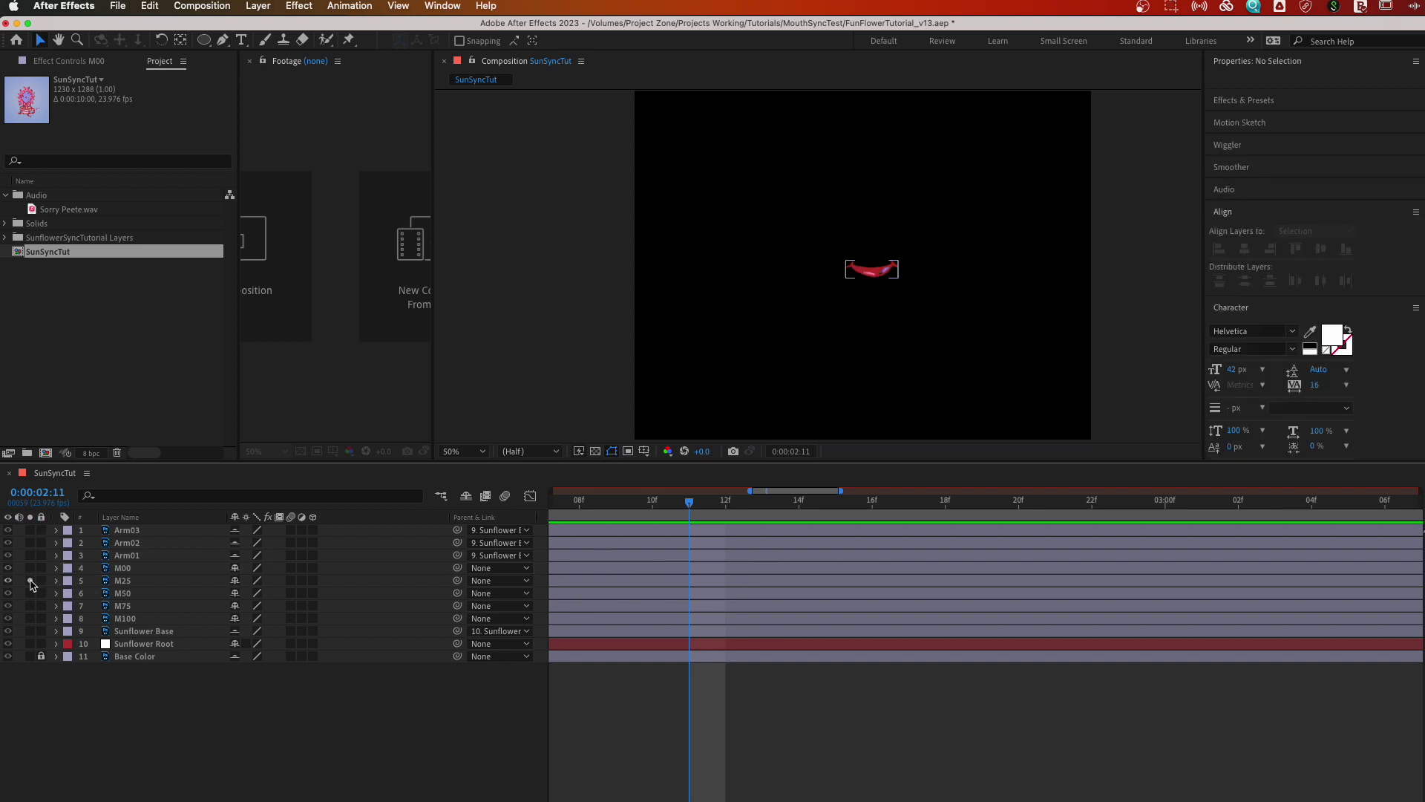
click(31, 594)
click(30, 580)
click(27, 594)
click(31, 606)
click(109, 744)
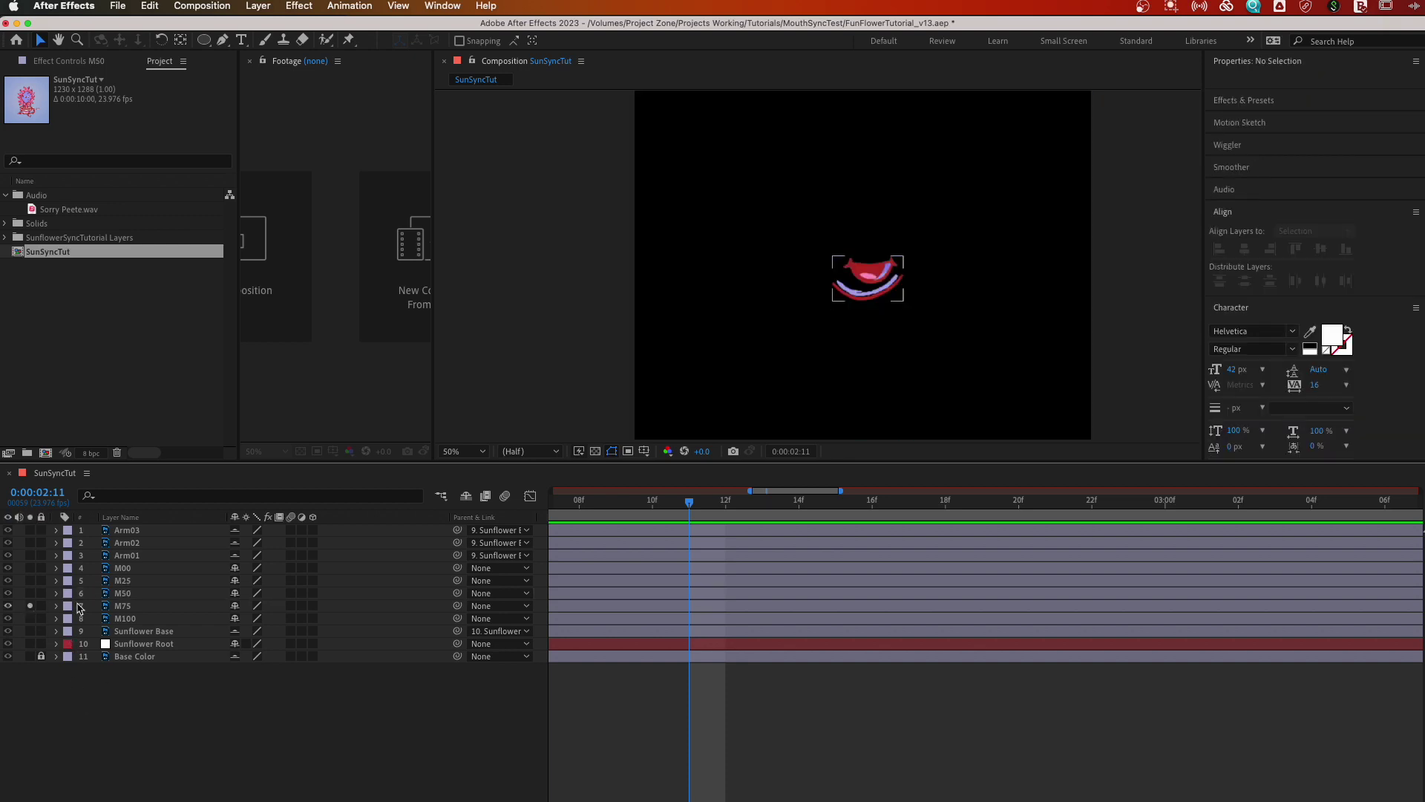
click(30, 606)
click(31, 618)
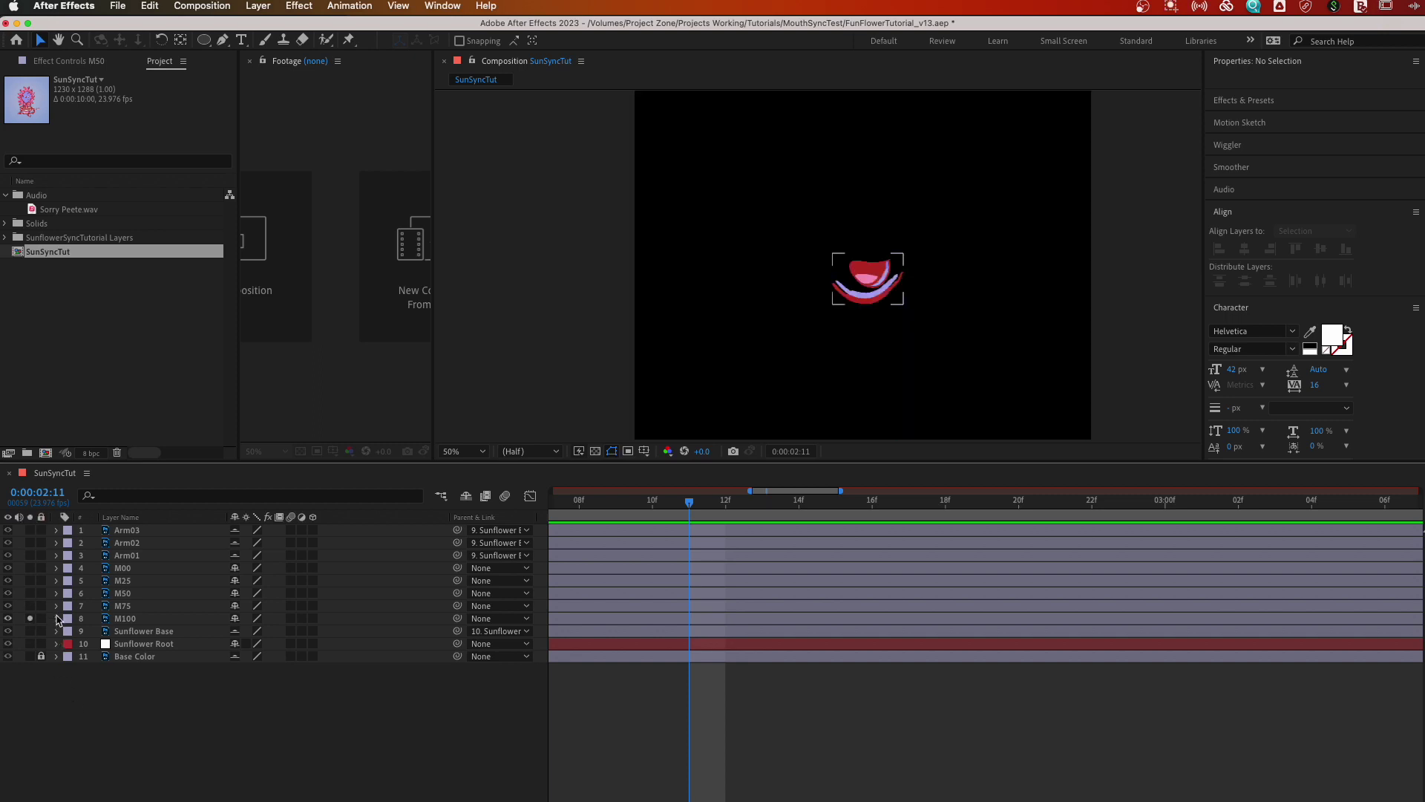
click(146, 622)
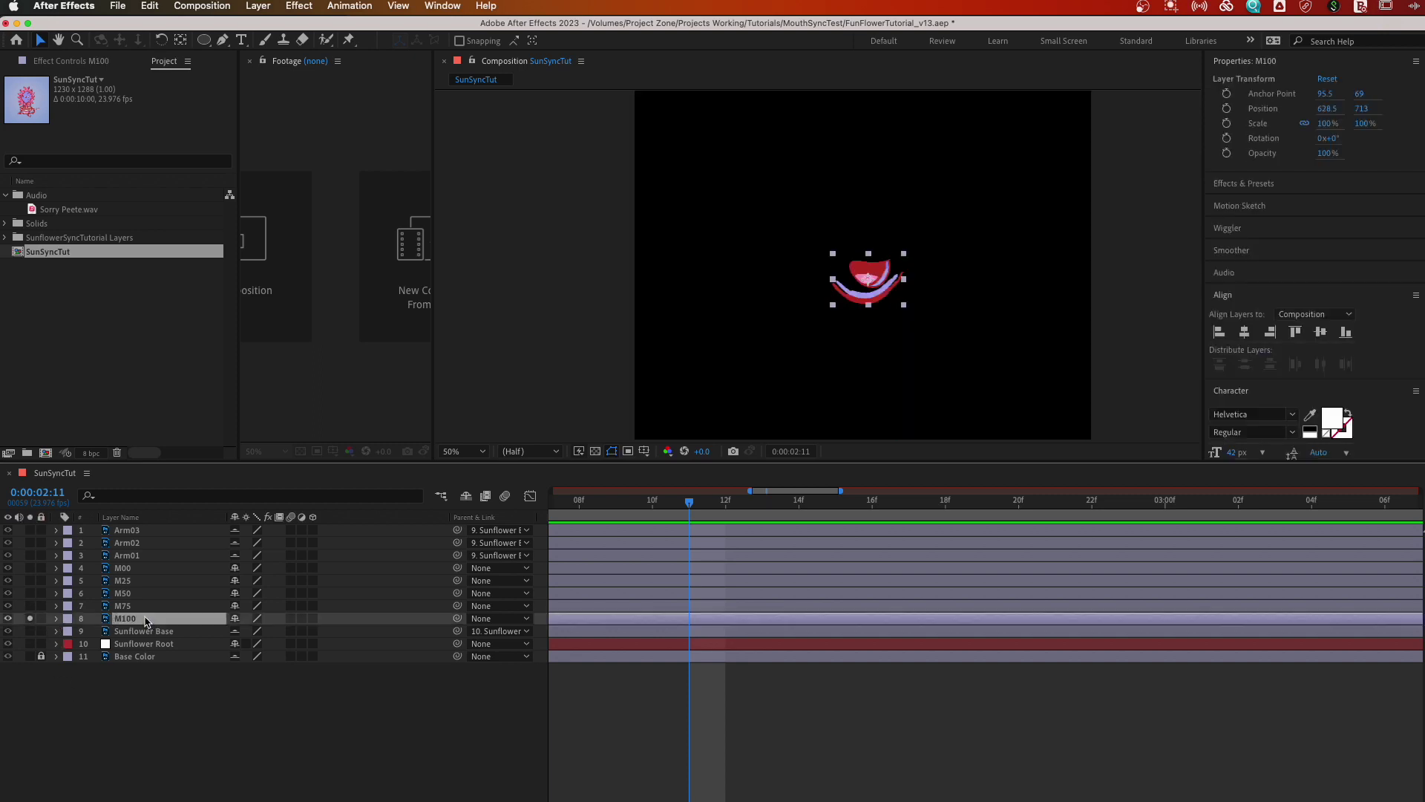
click(31, 618)
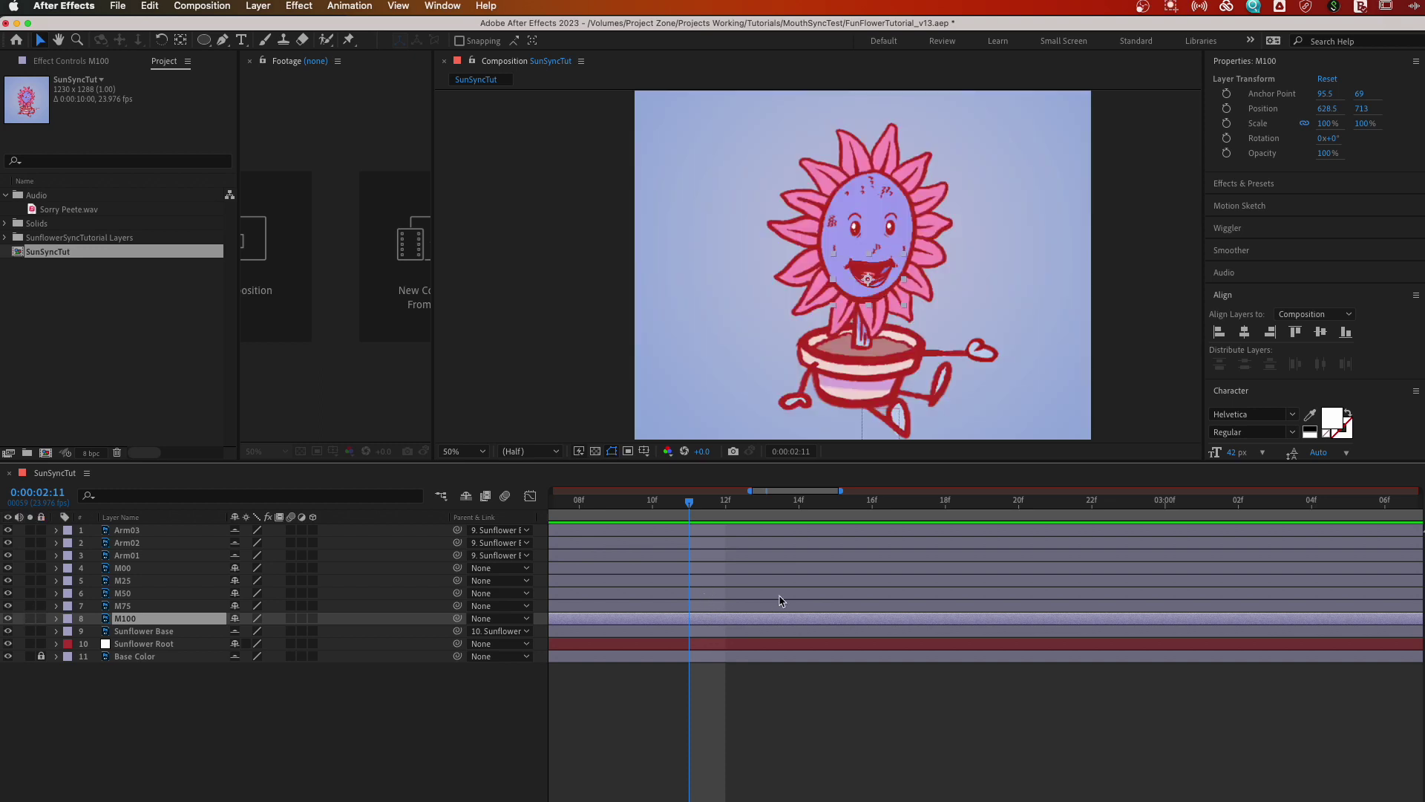
click(232, 687)
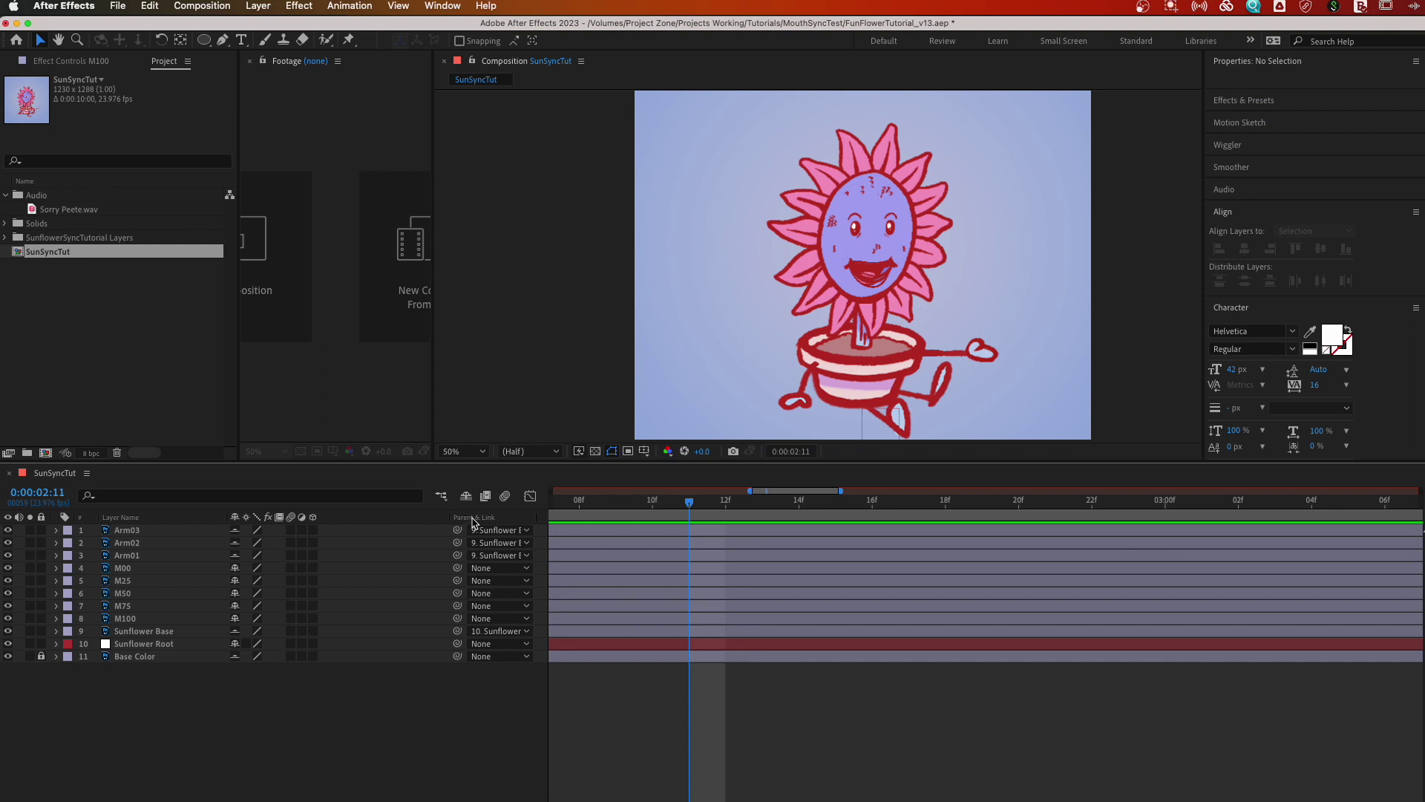
- Add a null object named "Mouth CTRL" and place it directly above the M00 layer
click(259, 6)
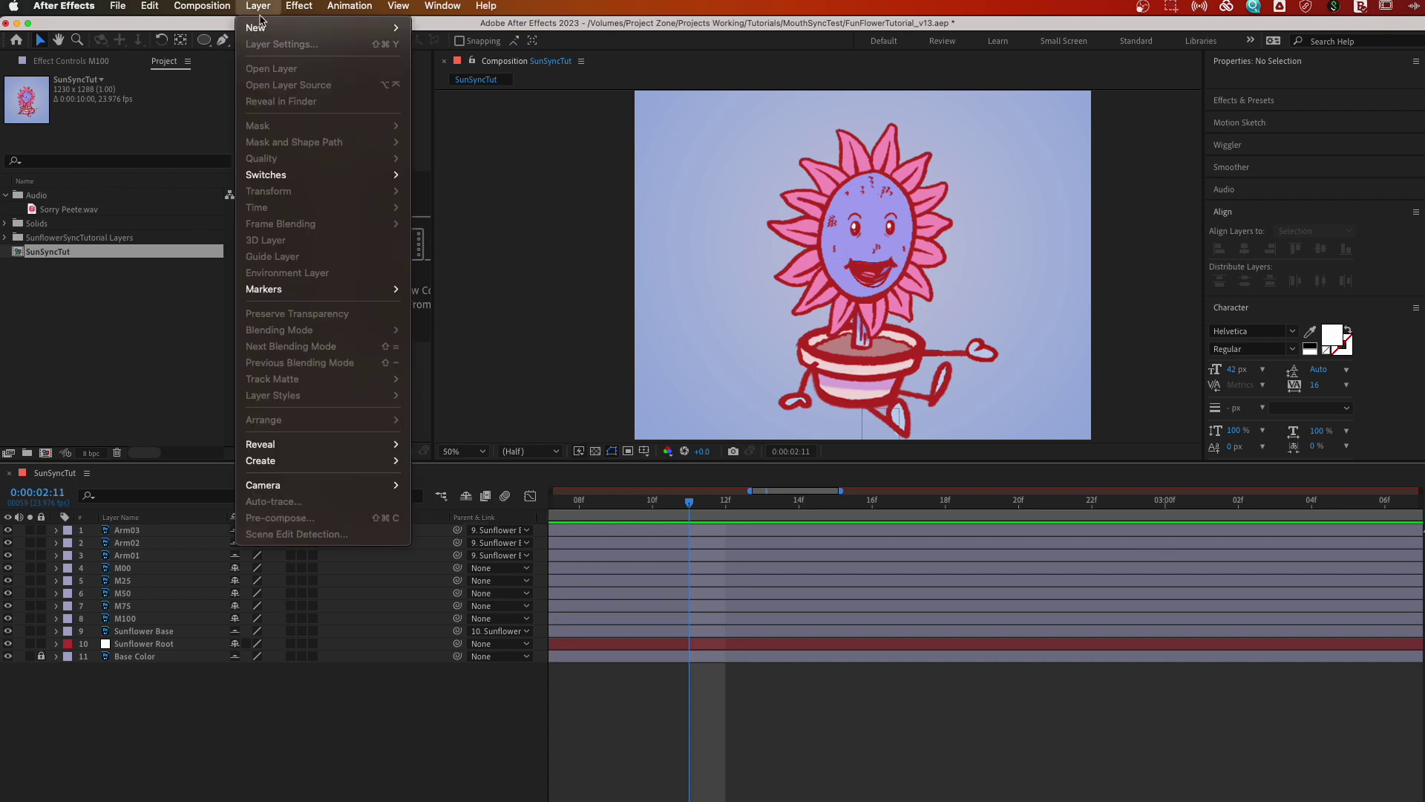
mouse_move(282, 28)
click(450, 95)
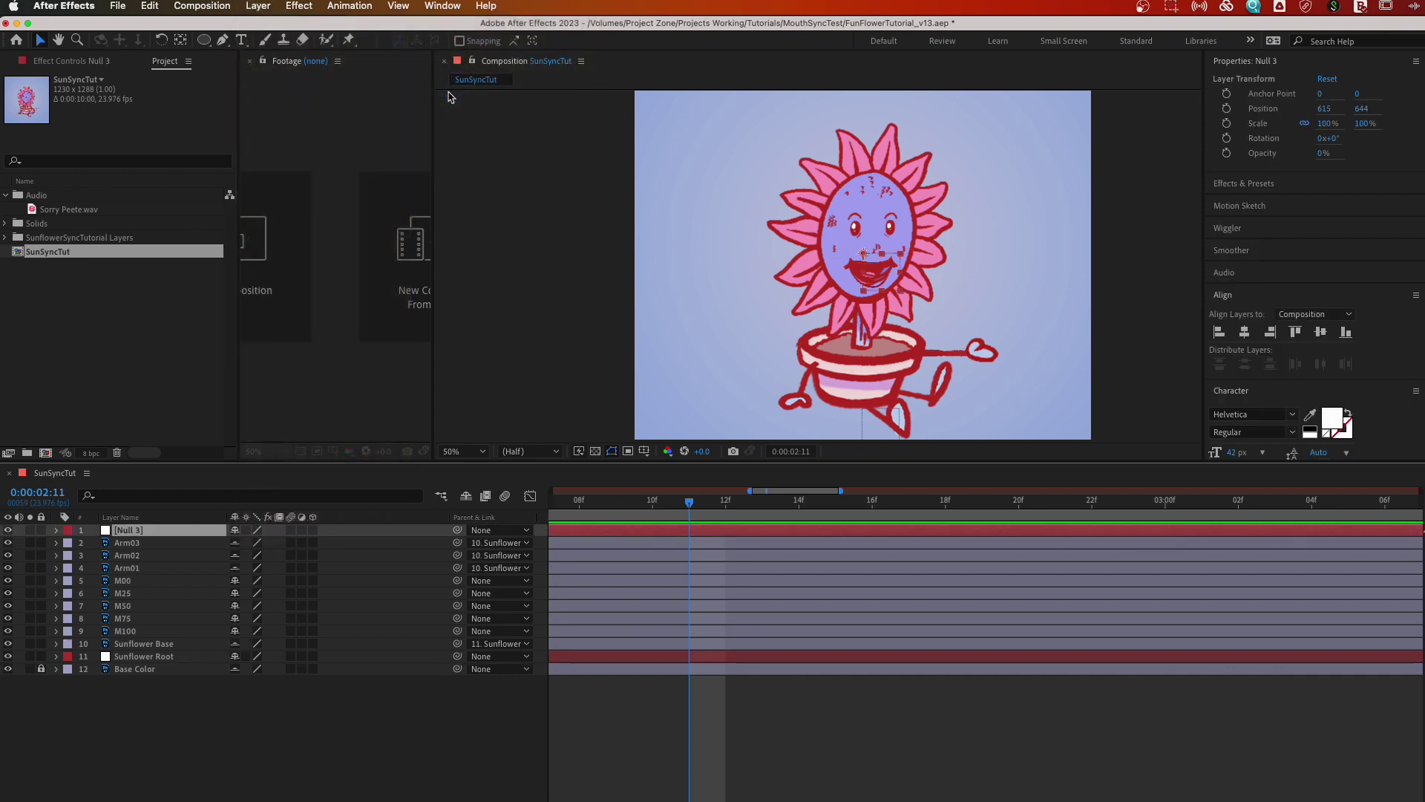
key(Return)
text(Mouth CTRL)
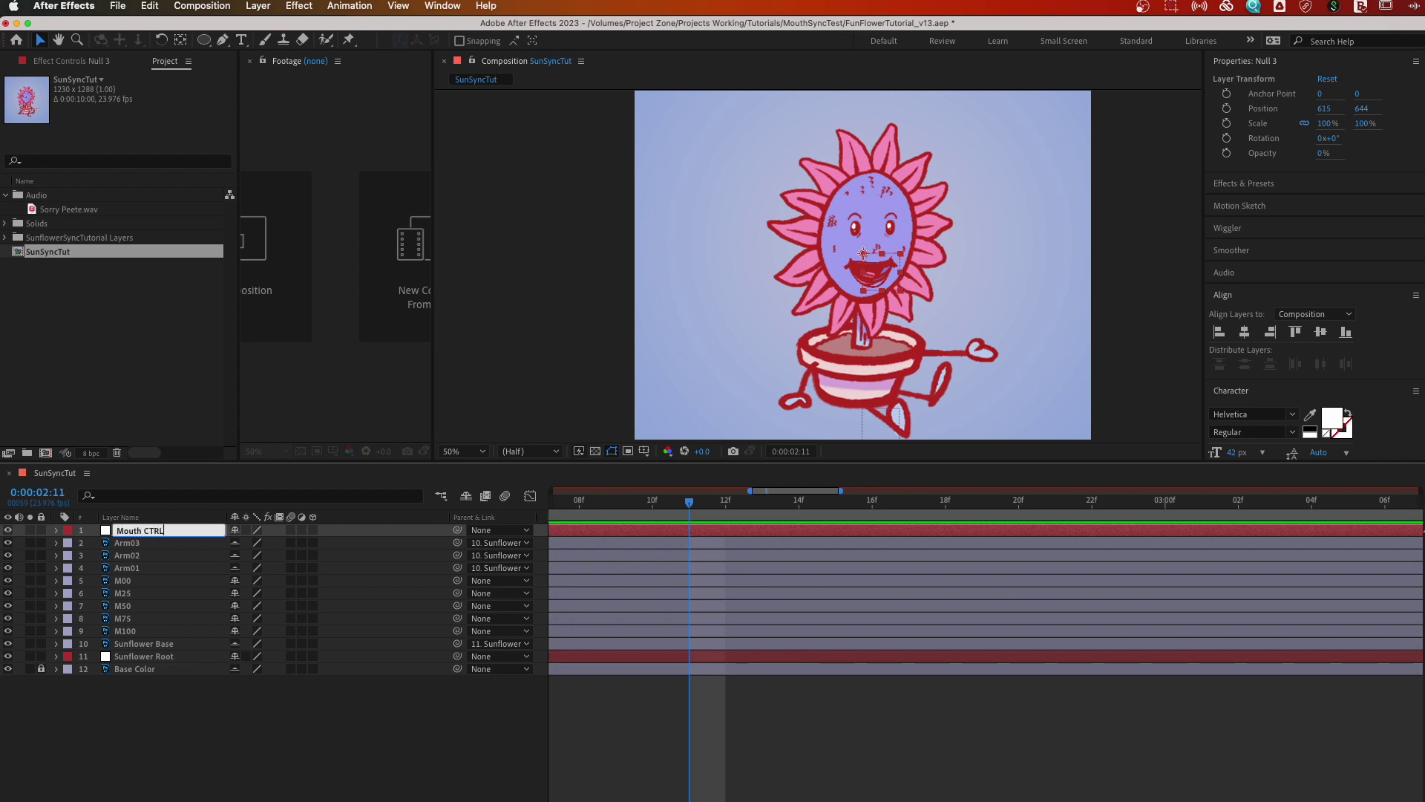
key(Return)
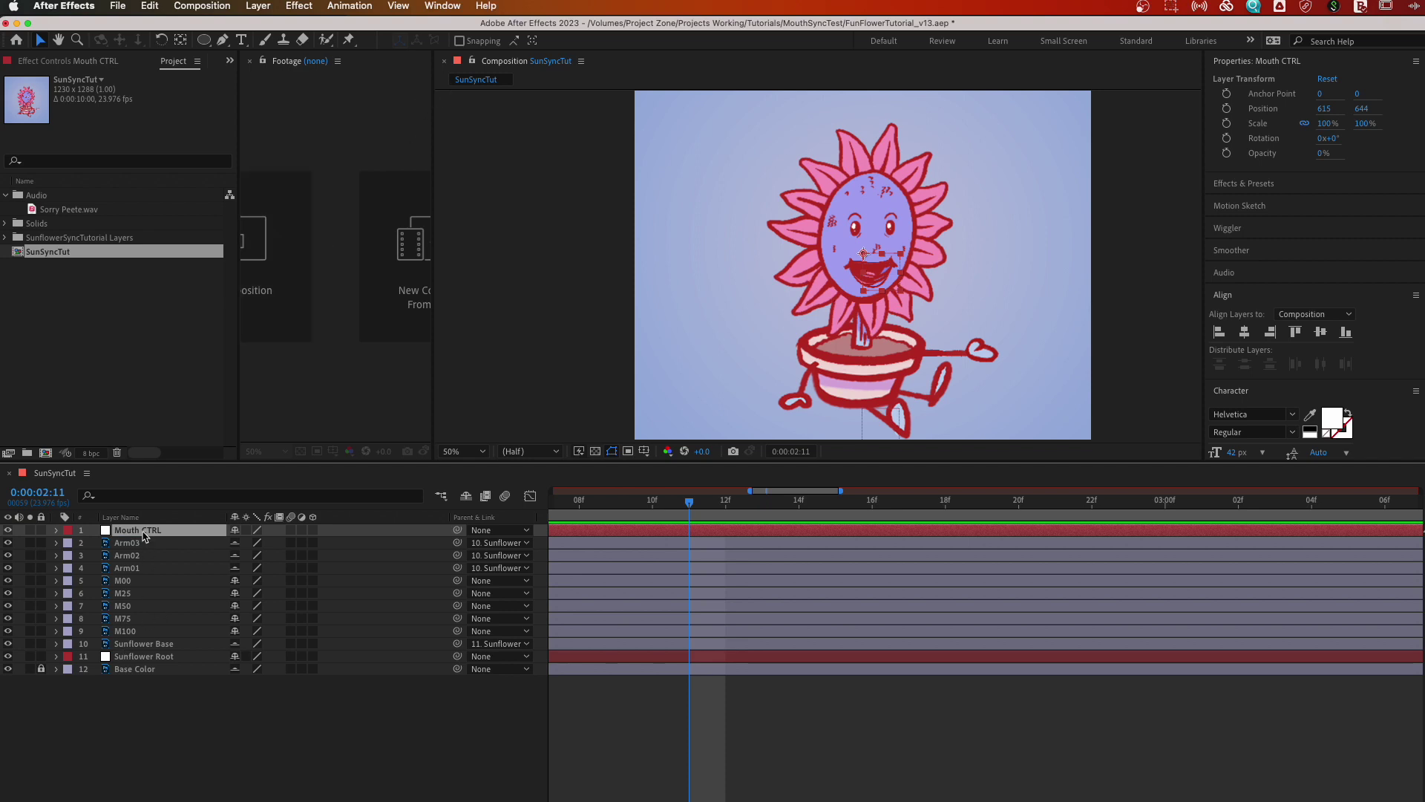
drag(142, 533, 150, 574)
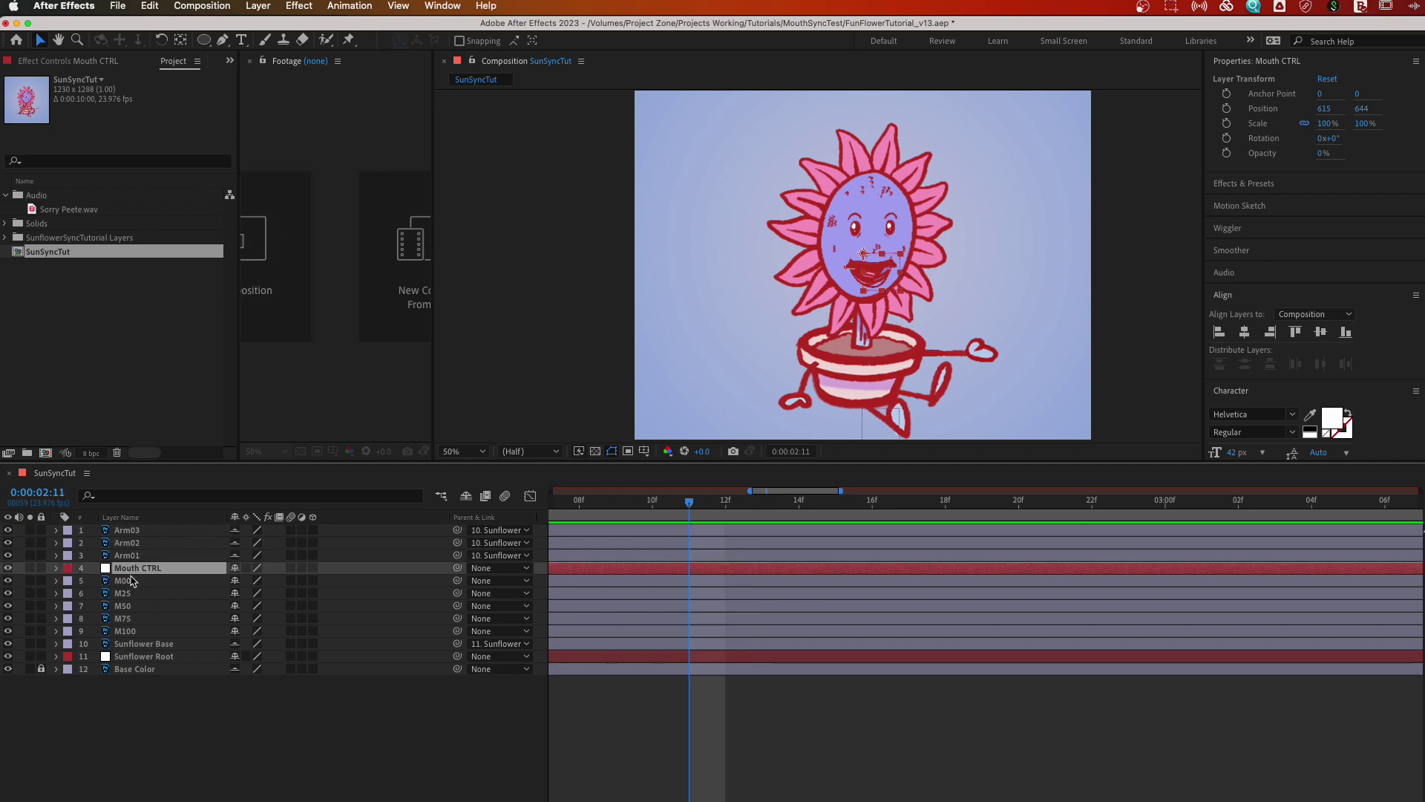
- Parent the mouth layers M00 through M100 to the Mouth CTRL null
click(133, 581)
shift+click(133, 632)
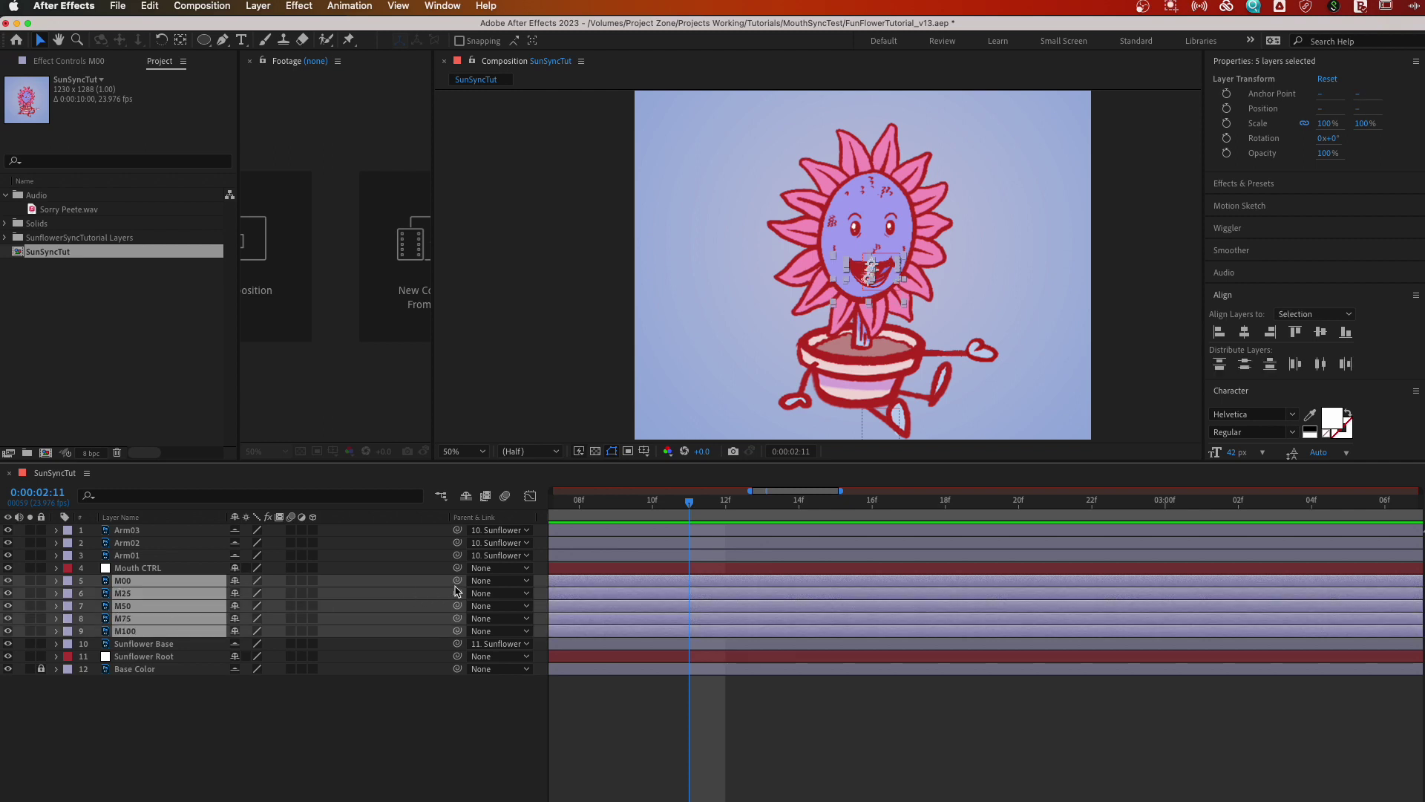
drag(457, 580, 162, 570)
- Parent Mouth CTRL to Sunflower Root and move the root slightly upward in the composition to test the rig
click(161, 568)
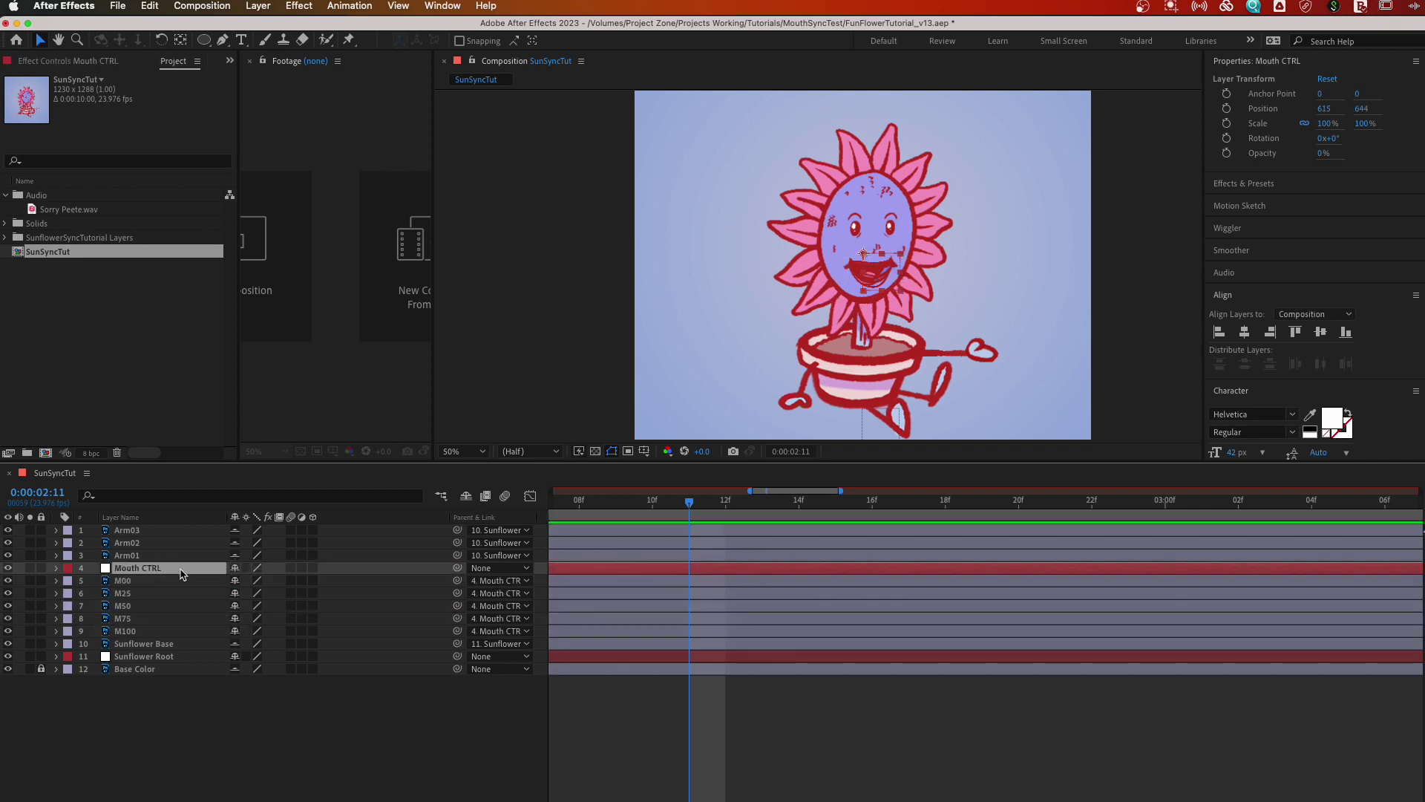
drag(457, 568, 154, 659)
click(154, 658)
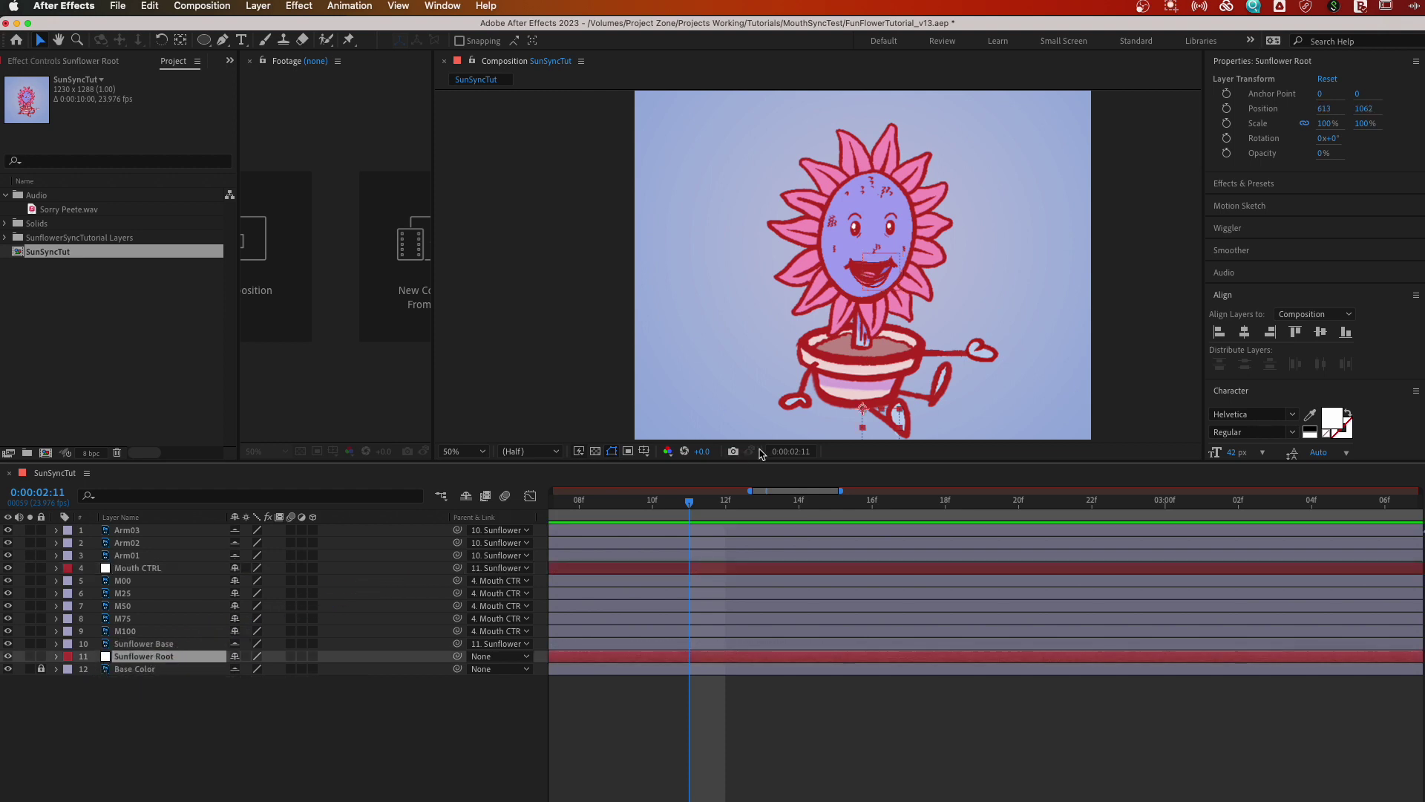
mouse_move(865, 417)
mouse_down()
mouse_move(780, 401)
mouse_move(805, 439)
mouse_move(865, 398)
mouse_up()
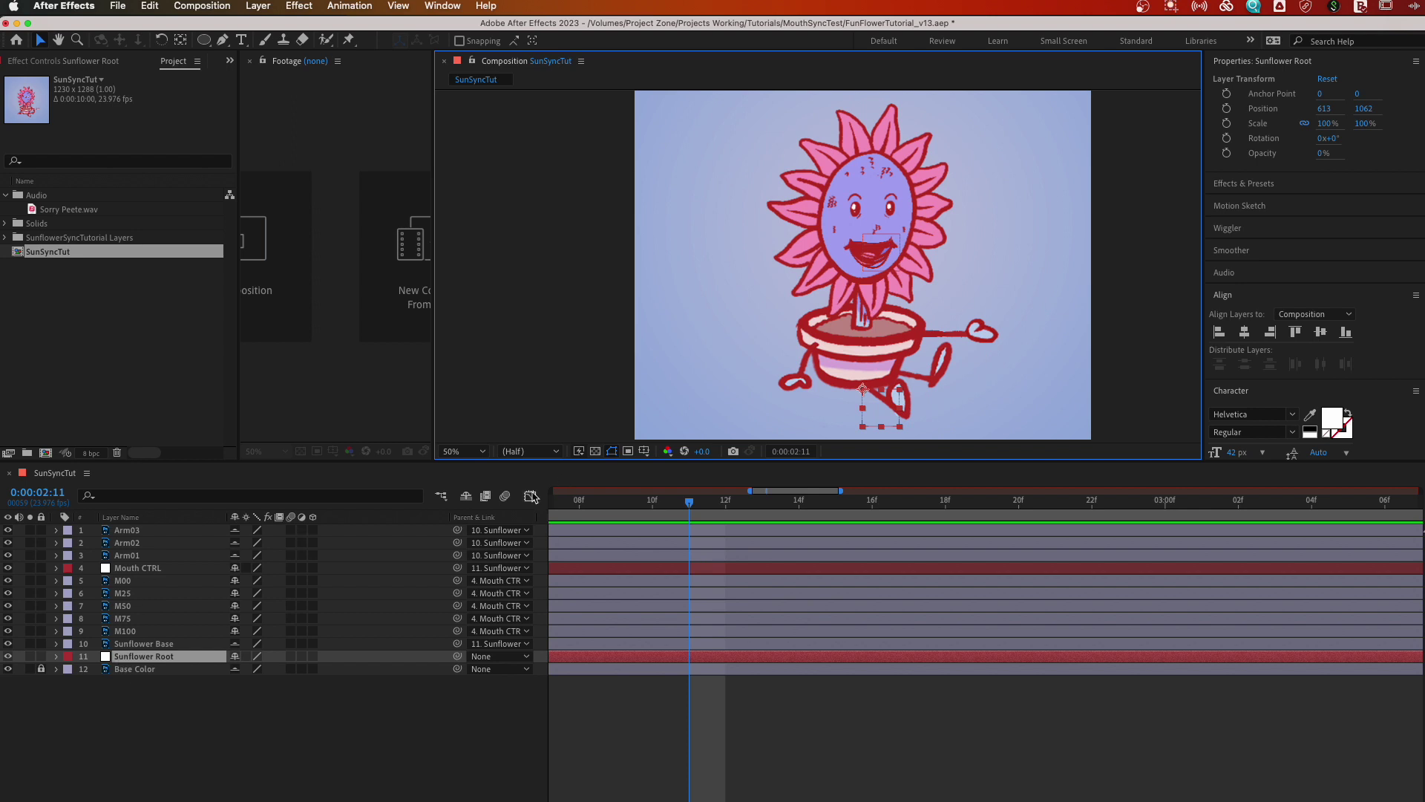
- Hide the shy layers in the SunSyncTut timeline
click(466, 496)
click(465, 497)
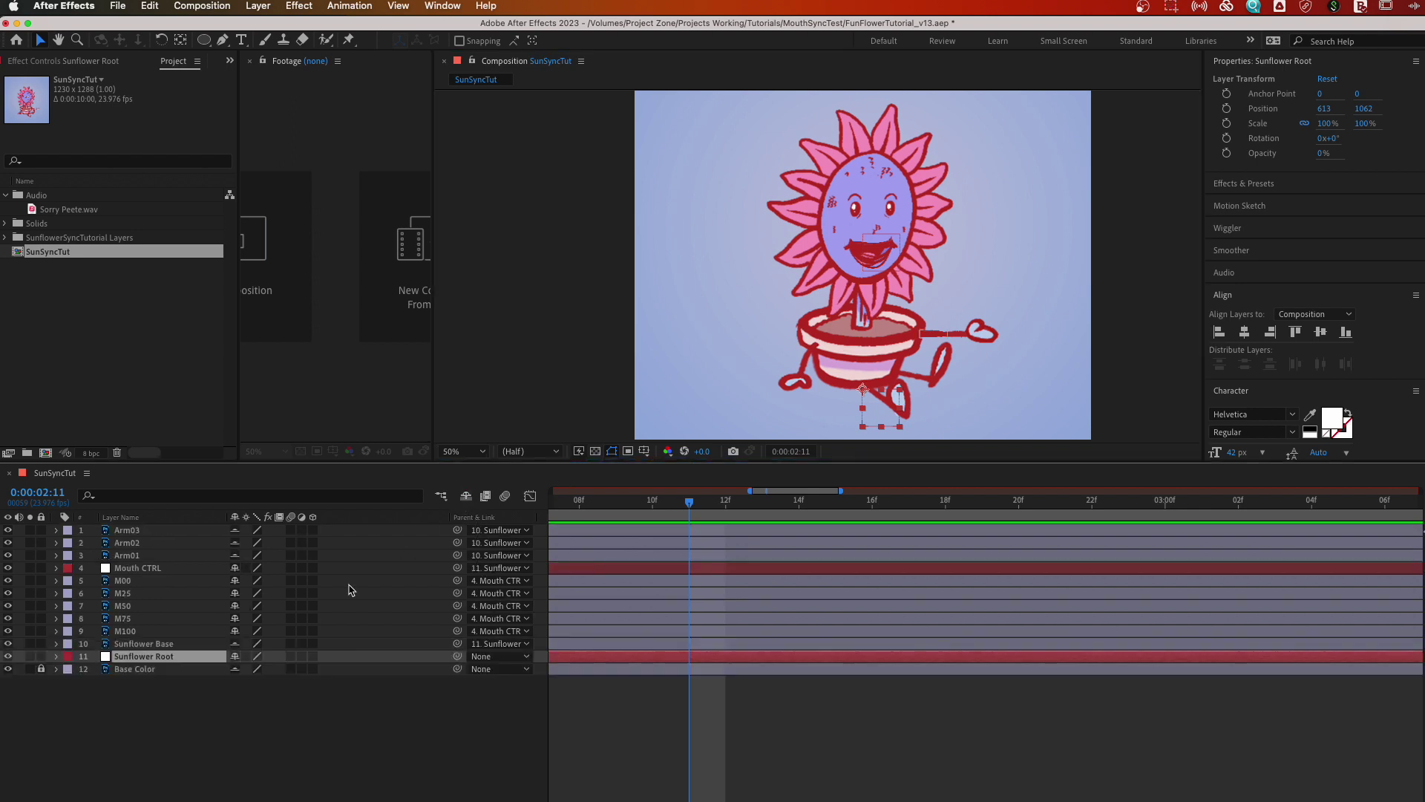
click(466, 496)
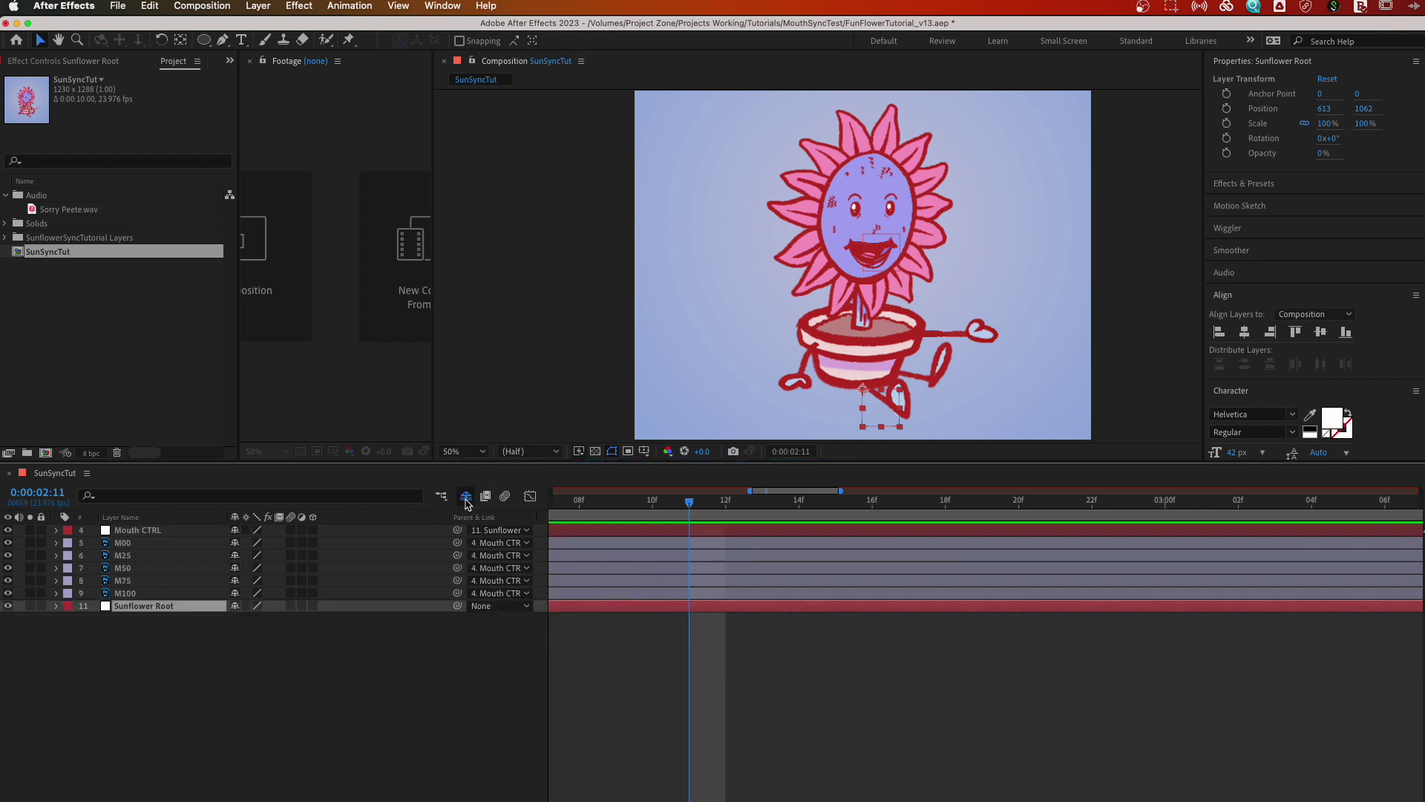
- Apply a Slider Control effect to the Mouth CTRL layer
click(142, 532)
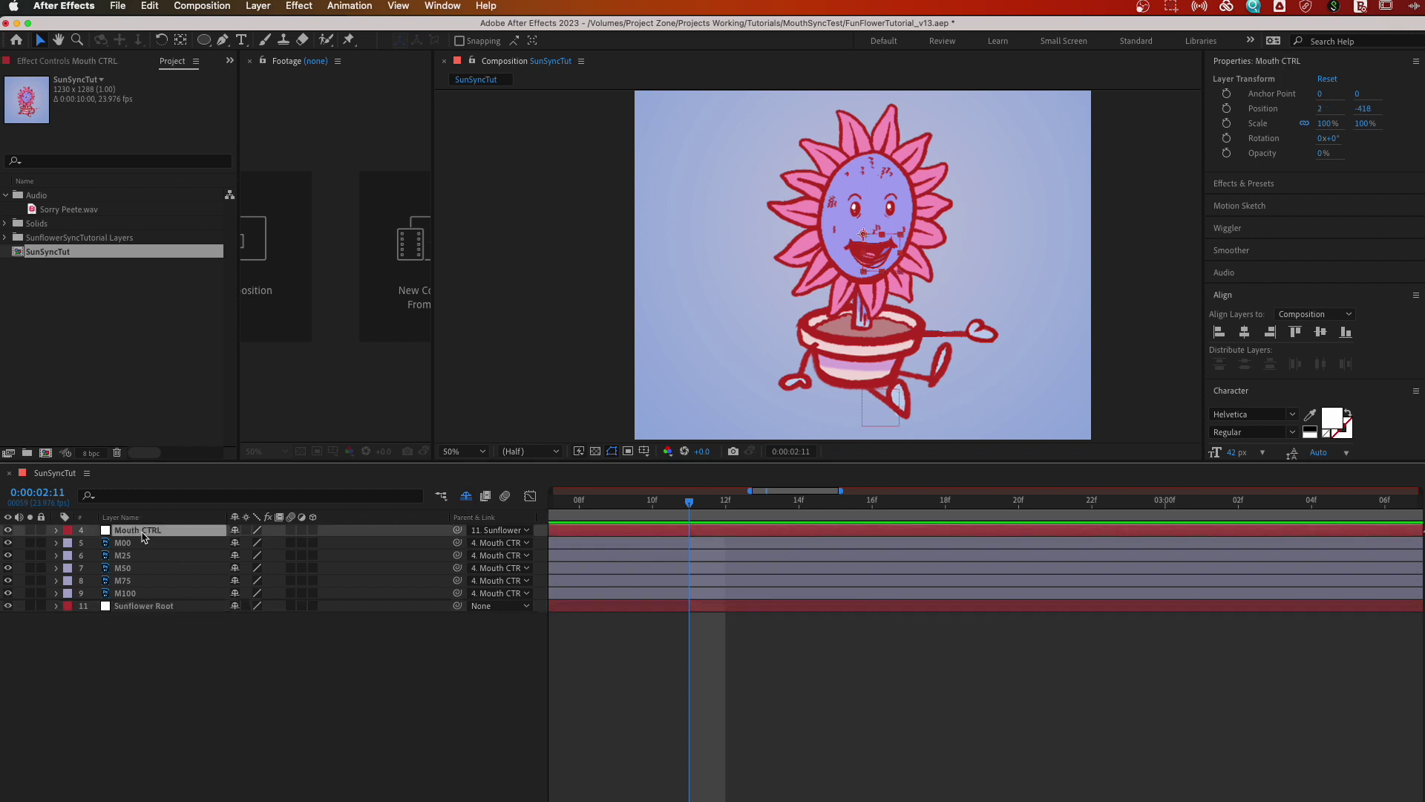
key(ctrl+space)
text(s)
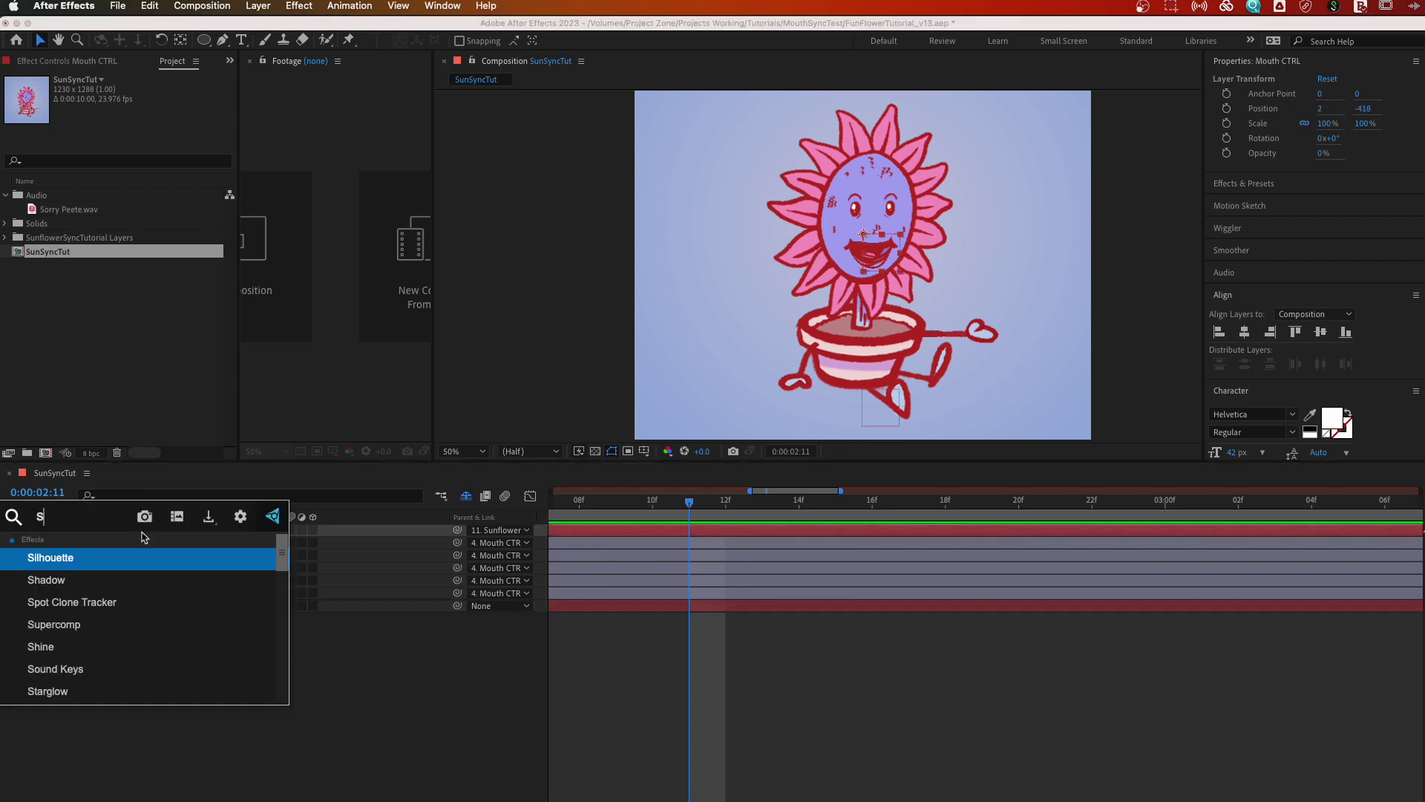
text(laide)
key(BackSpace)
key(BackSpace)
key(BackSpace)
key(BackSpace)
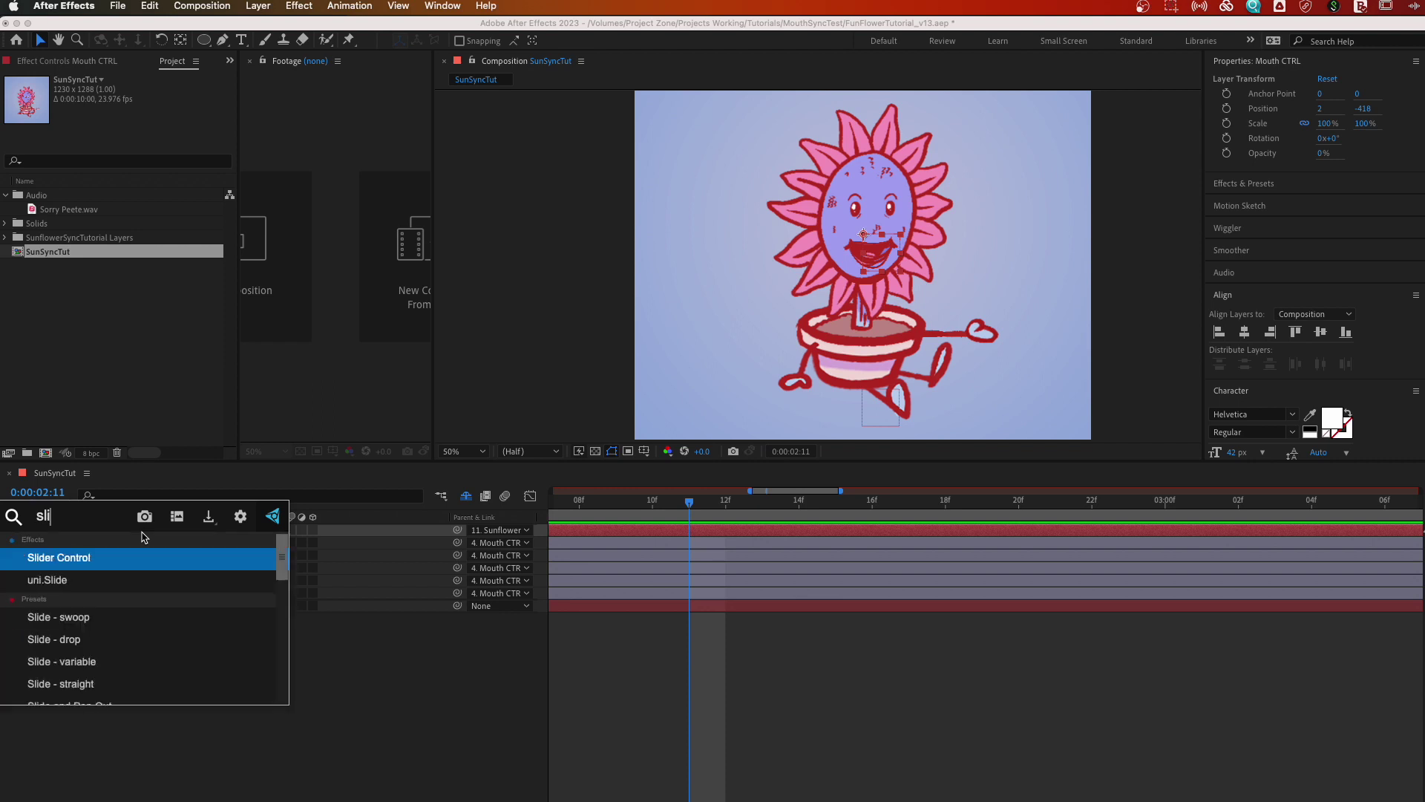
text(id)
key(Return)
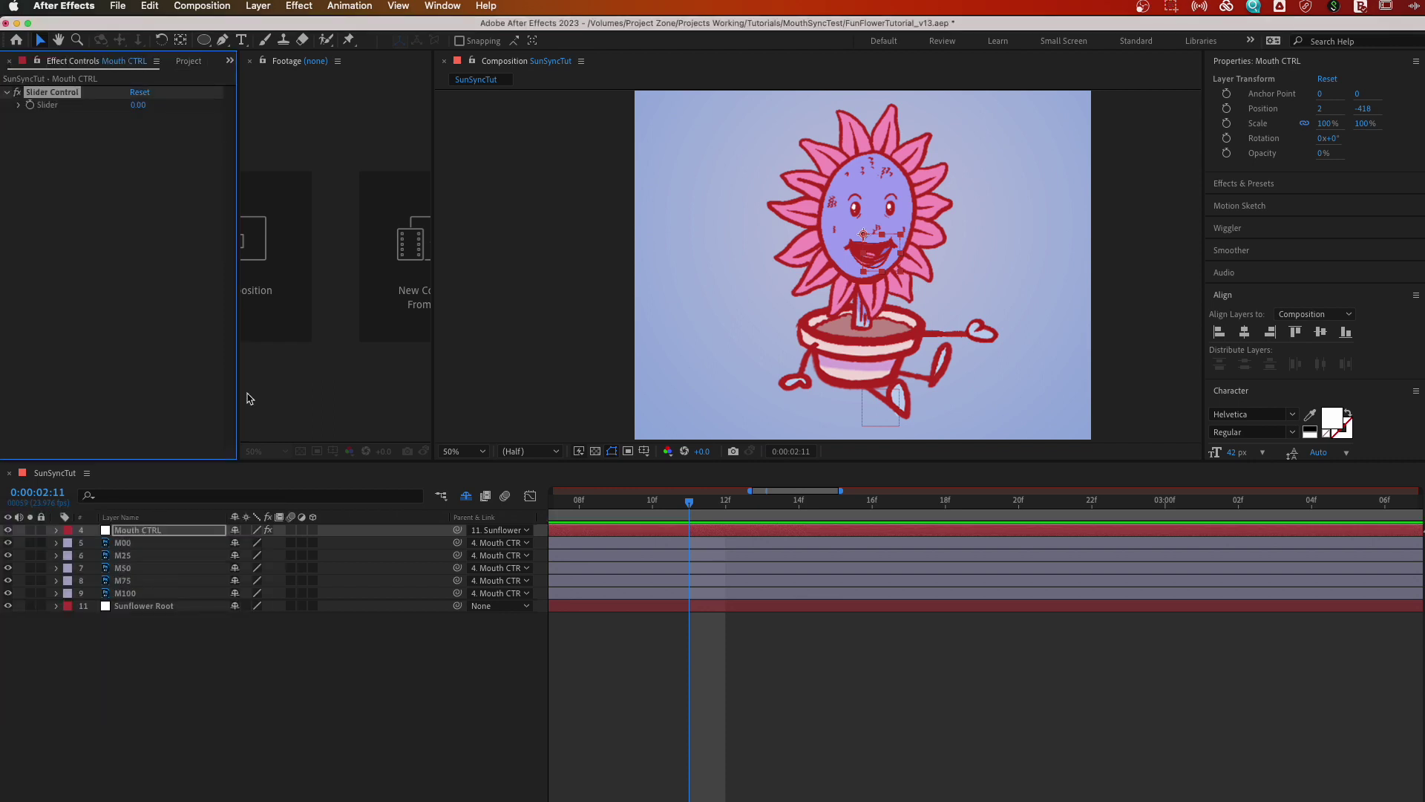
- Reveal the Mouth CTRL slider and the Opacity property of layers M00 through M100 in the timeline
key(e)
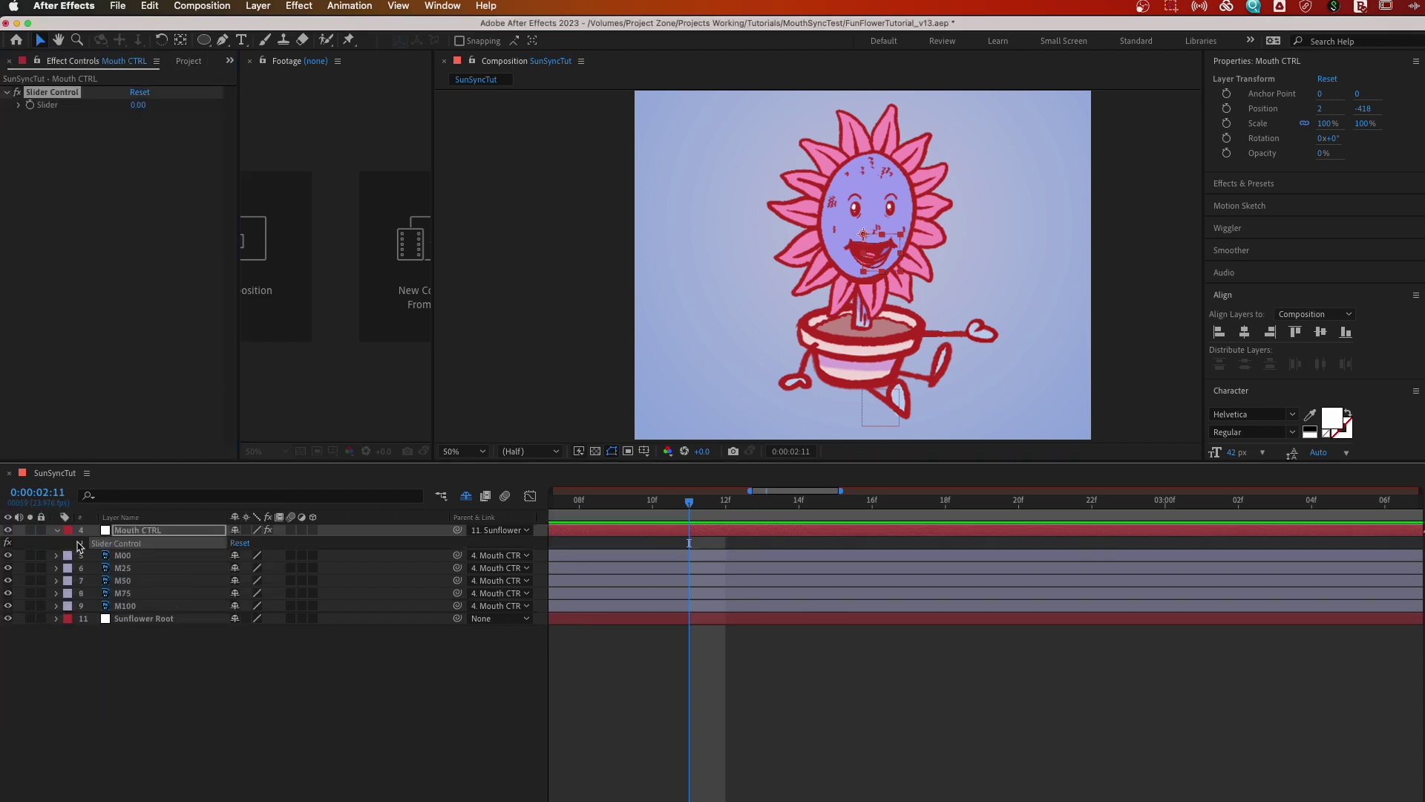
click(81, 544)
click(126, 583)
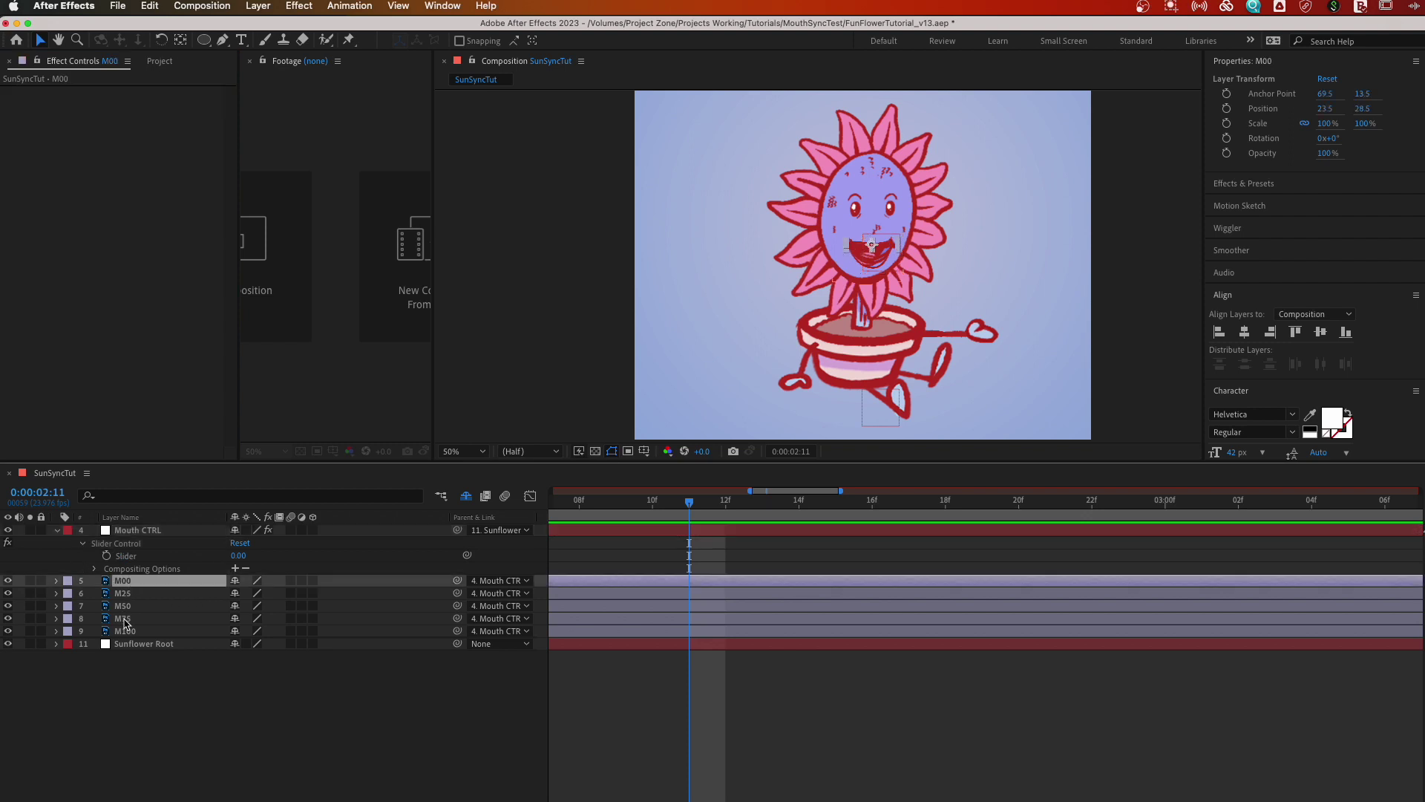
shift+click(124, 631)
key(t)
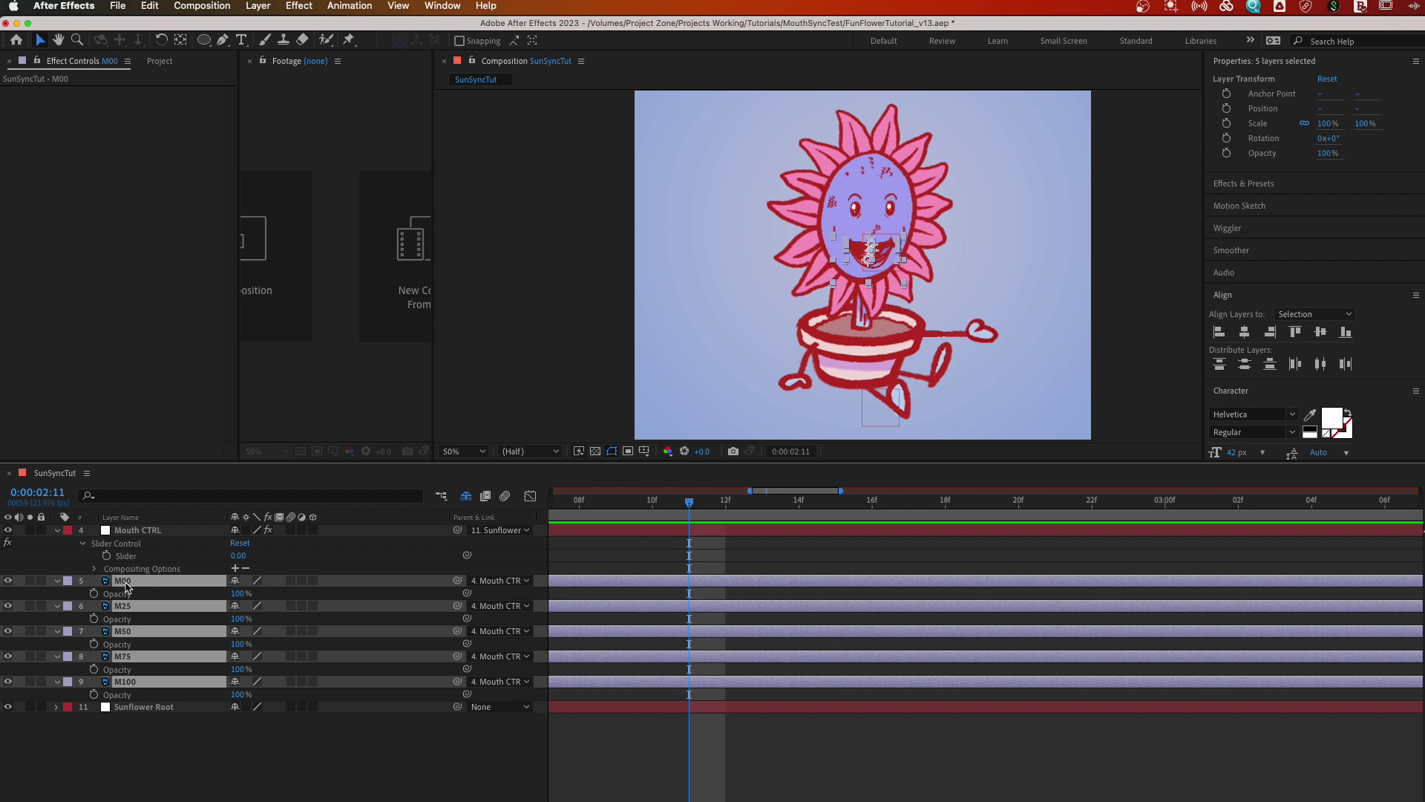
click(180, 768)
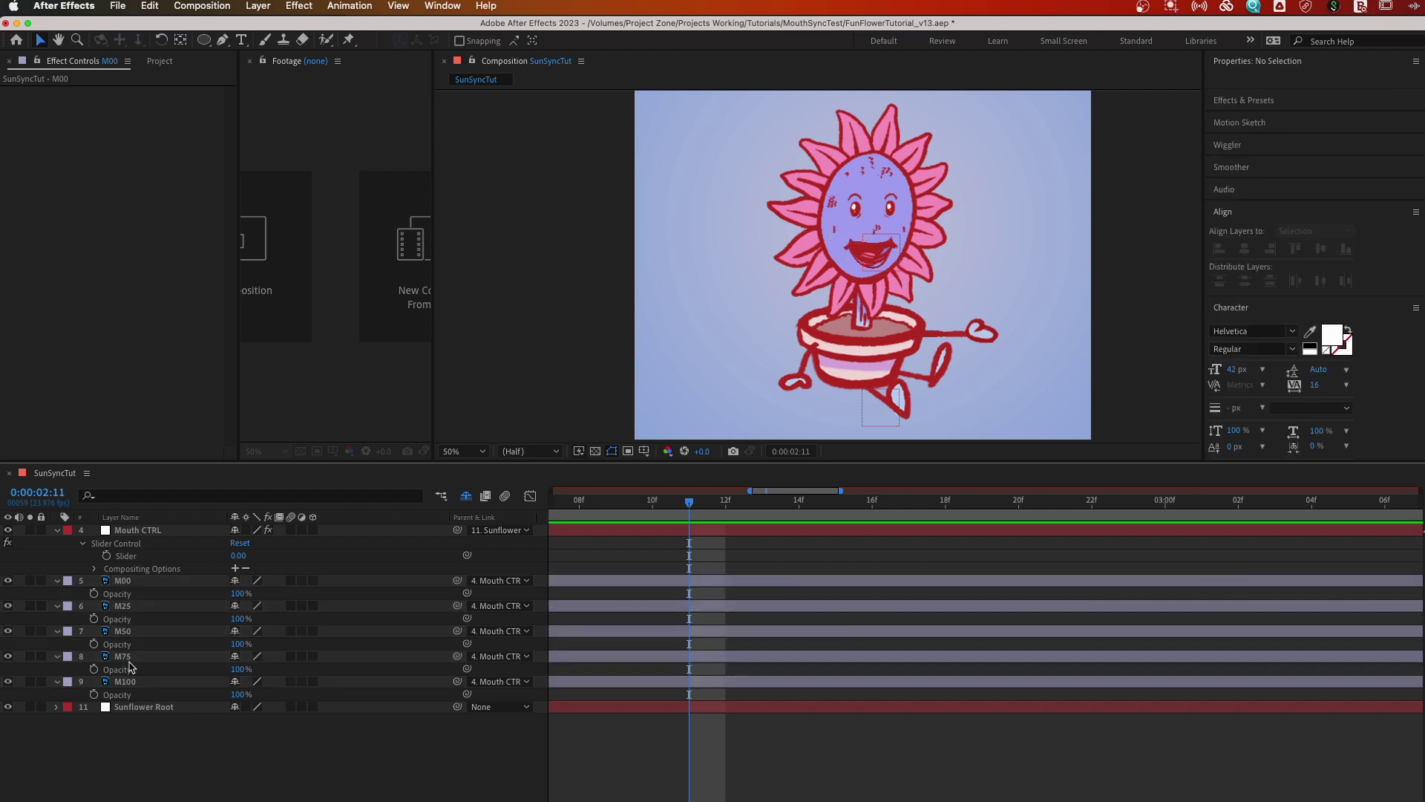
- Set the Slider value on Mouth CTRL to 0
click(237, 557)
text(0)
key(Return)
- Switch to Notes, review and copy the whole expression starting with "layerNum = 1", and return to After Effects
key(super+Tab)
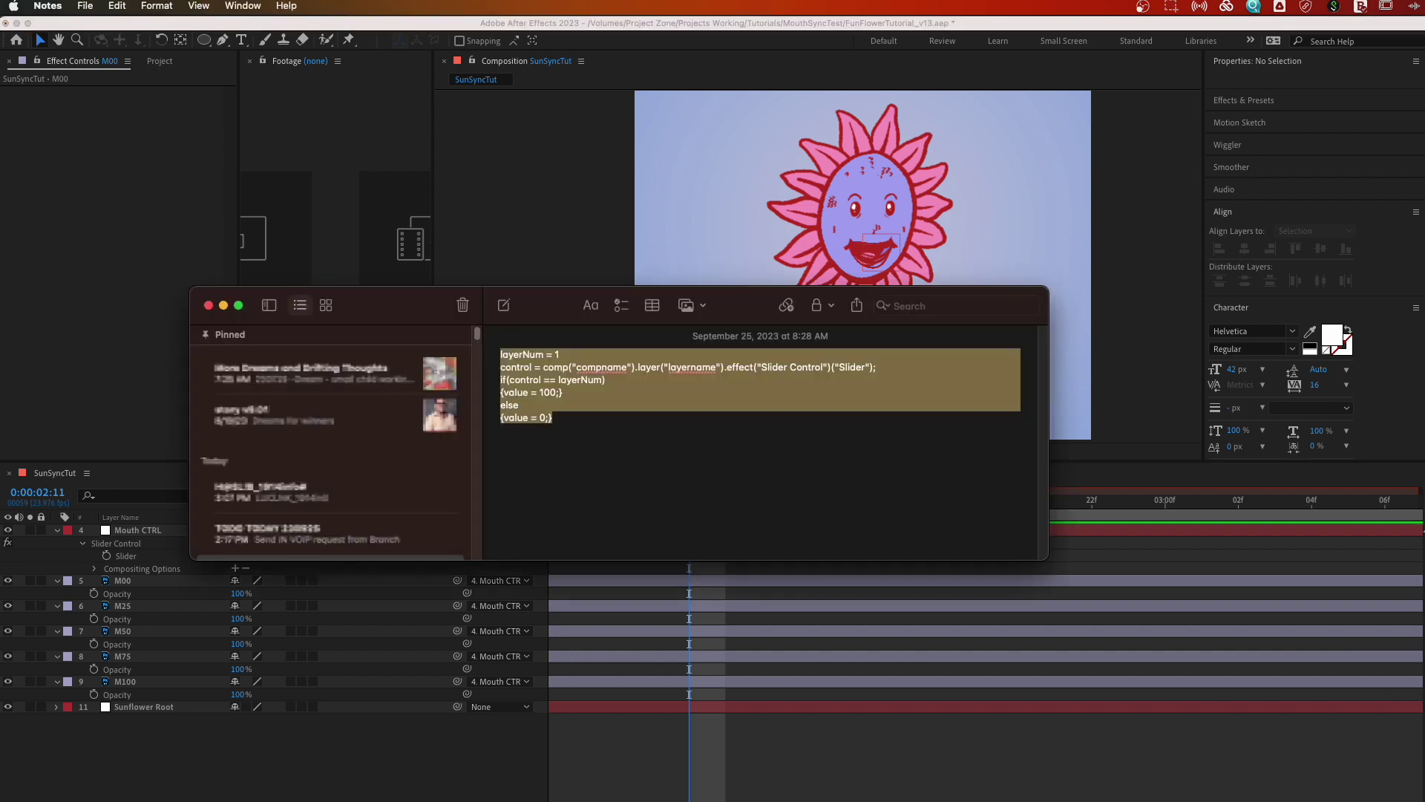
click(653, 447)
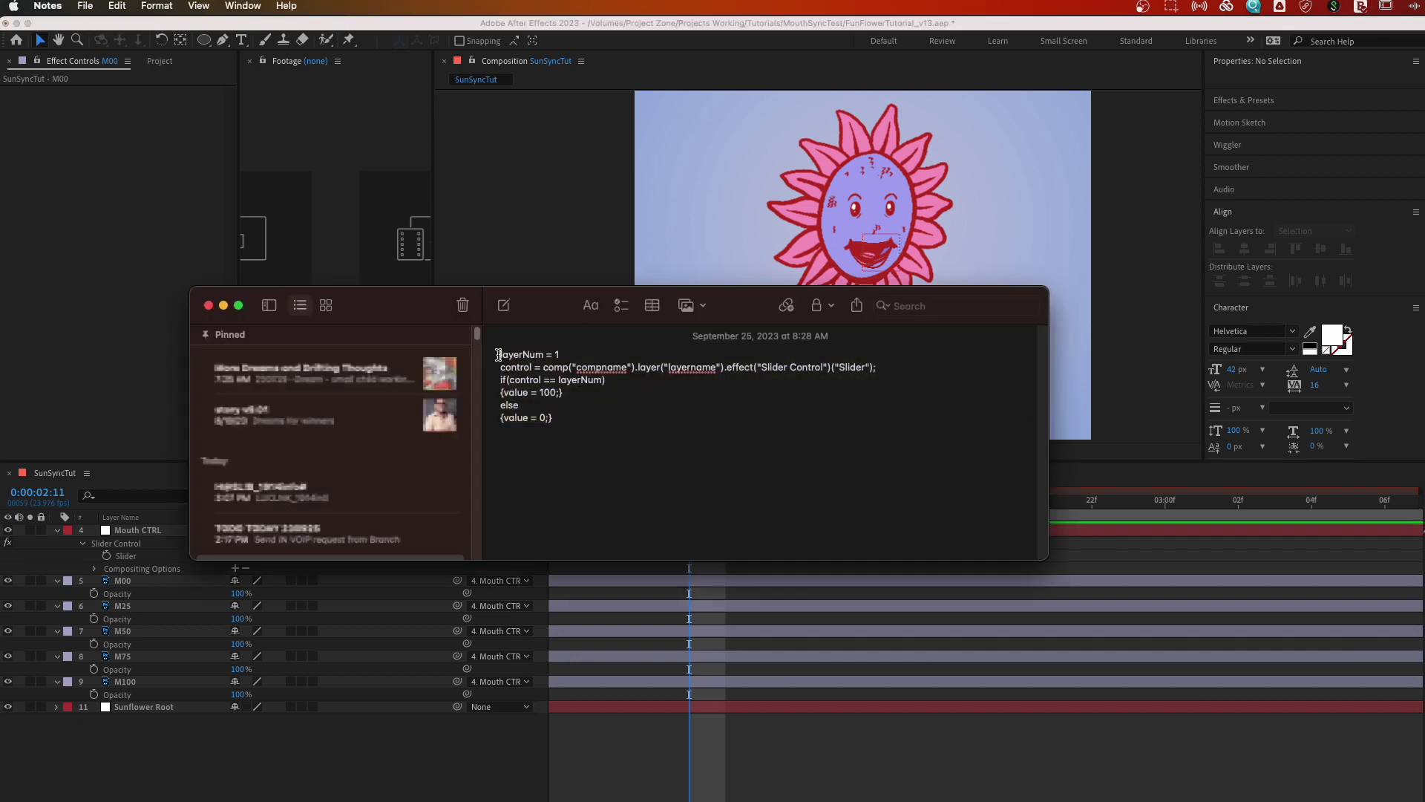
triple_click(562, 349)
click(595, 358)
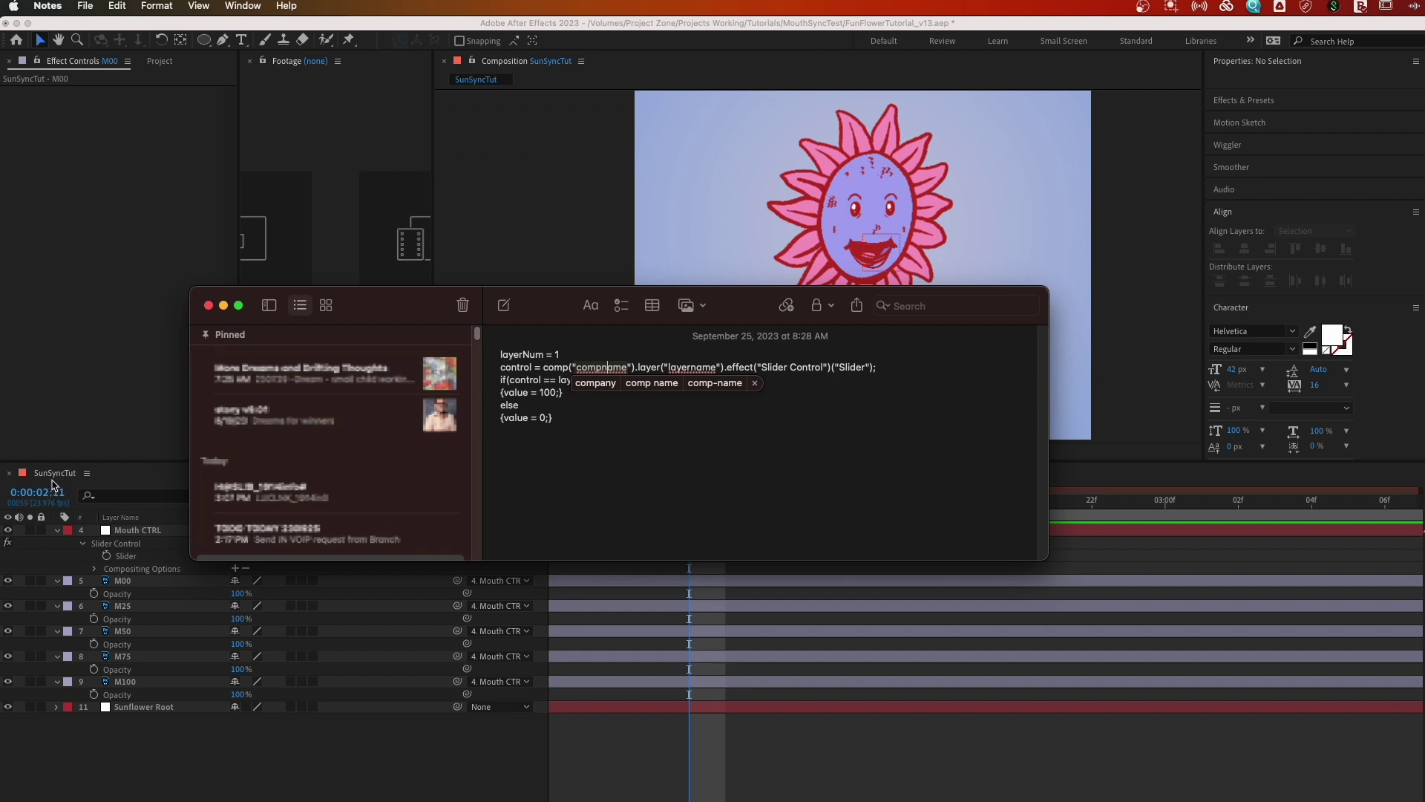
click(689, 369)
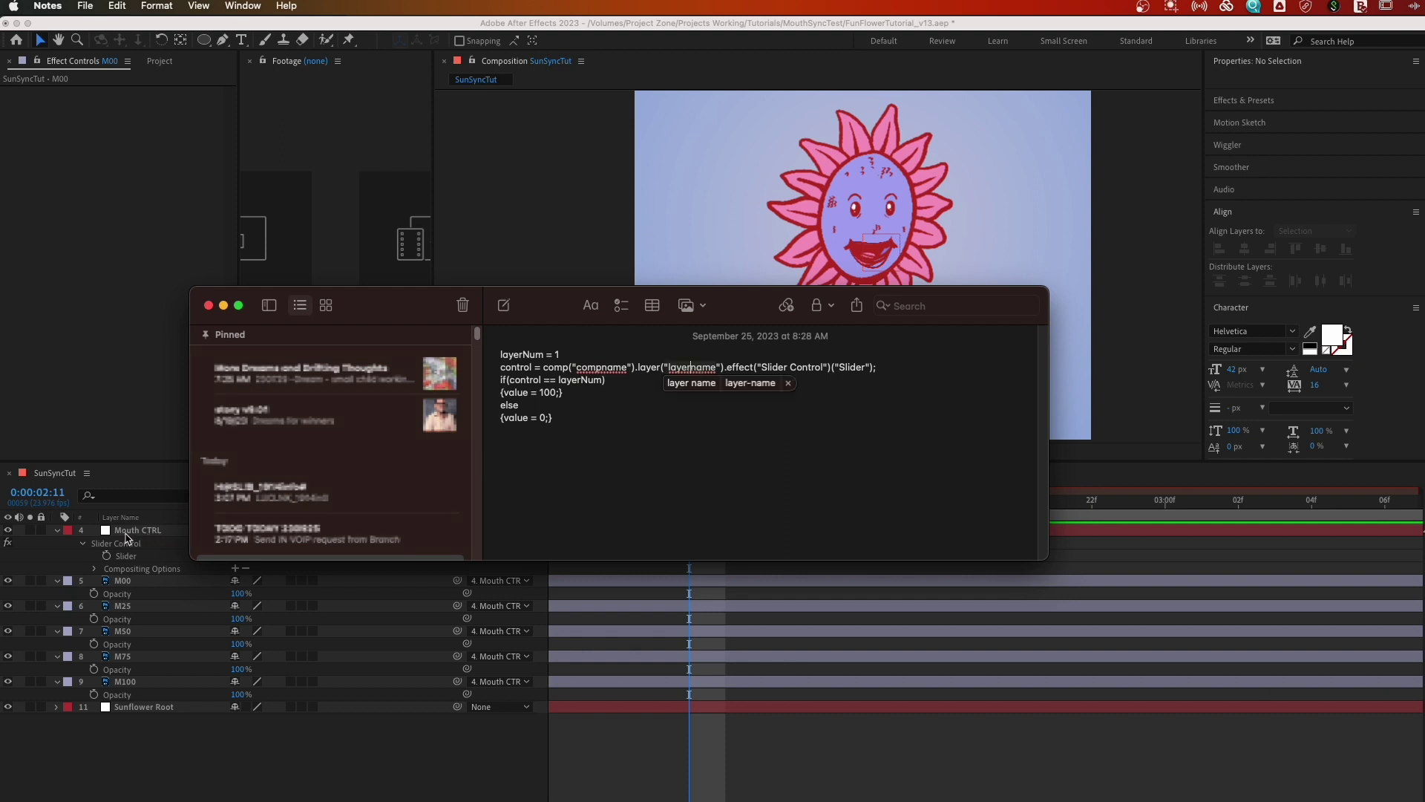
click(664, 414)
drag(552, 420, 496, 352)
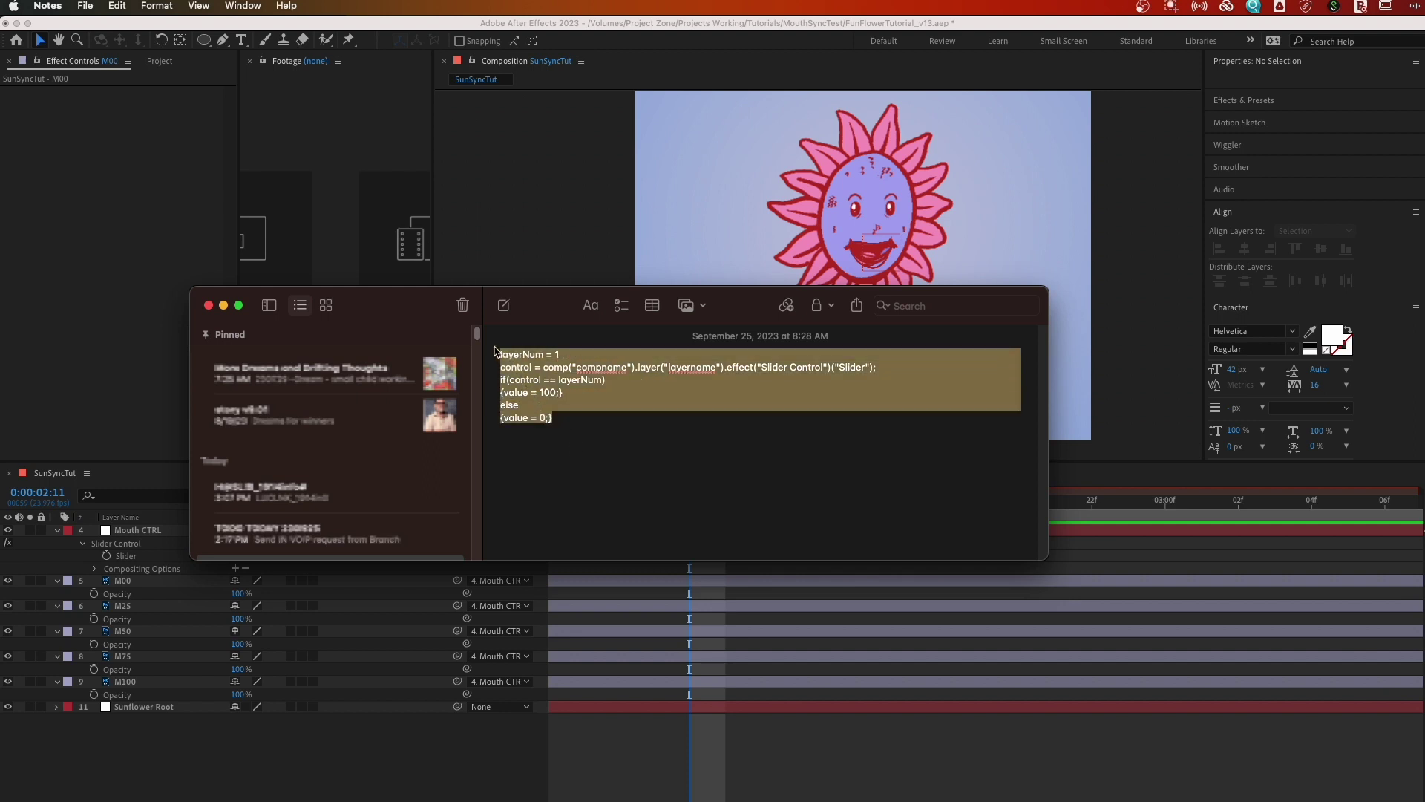
key(super+c)
click(302, 757)
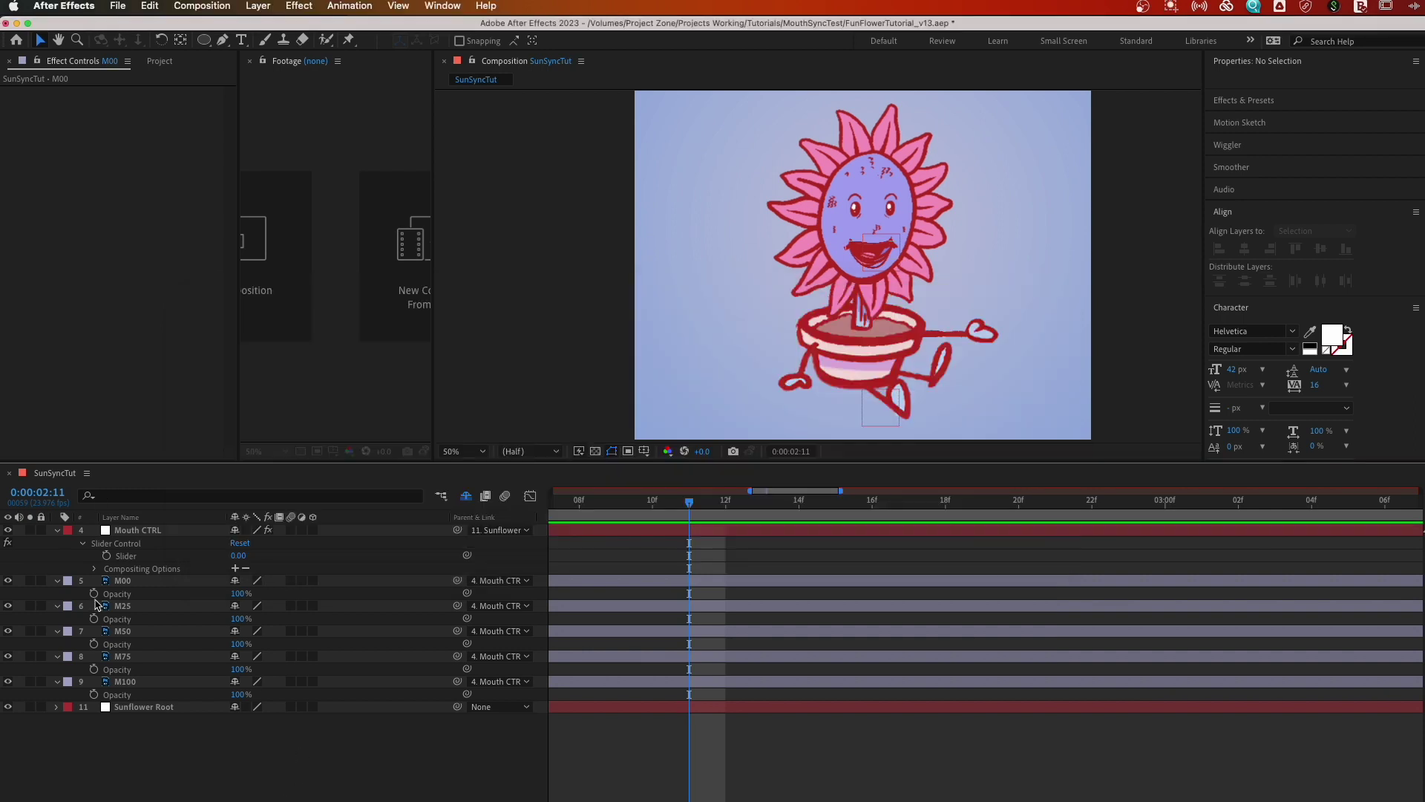
- Add the copied expression to the Opacity of layer M00 and set its layerNum to 0
click(118, 596)
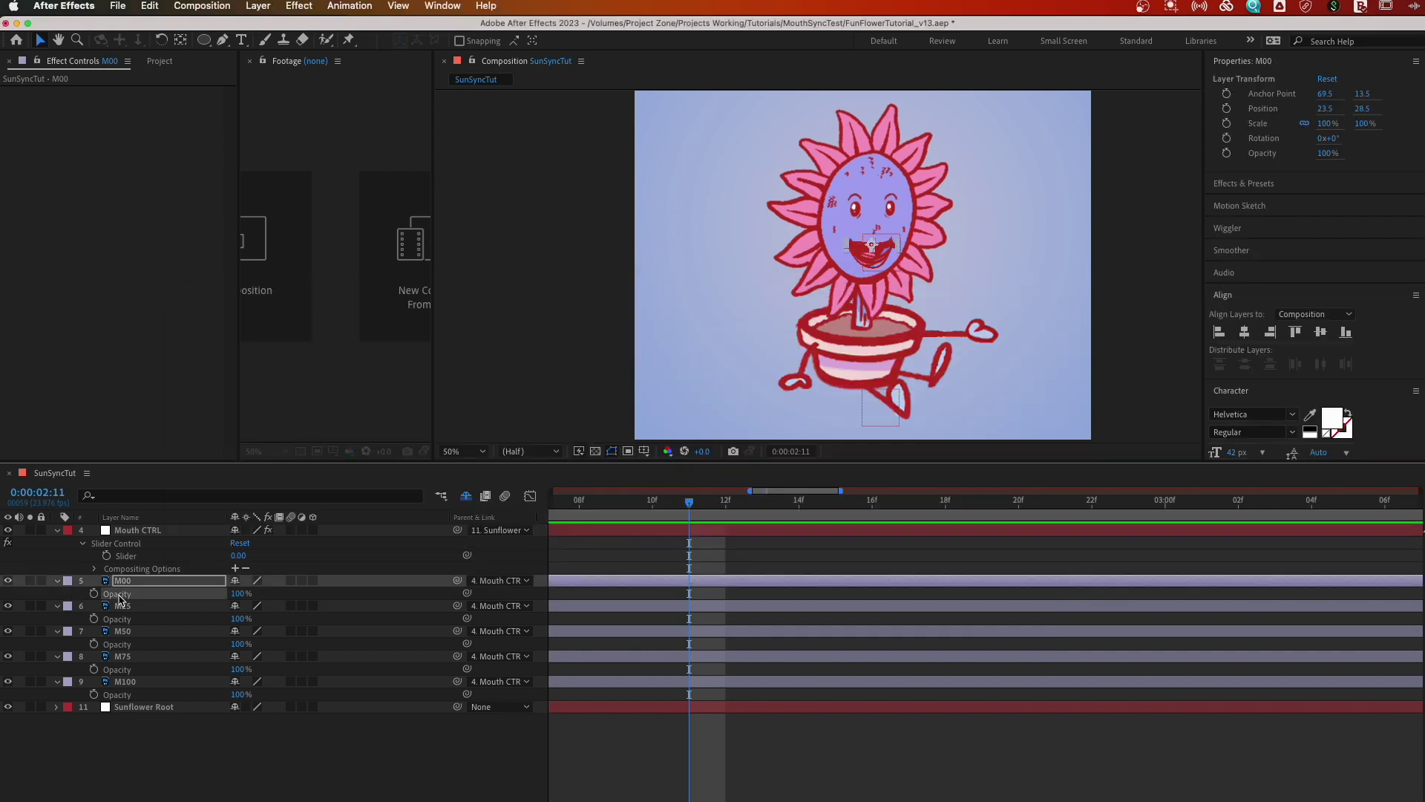
alt+click(93, 593)
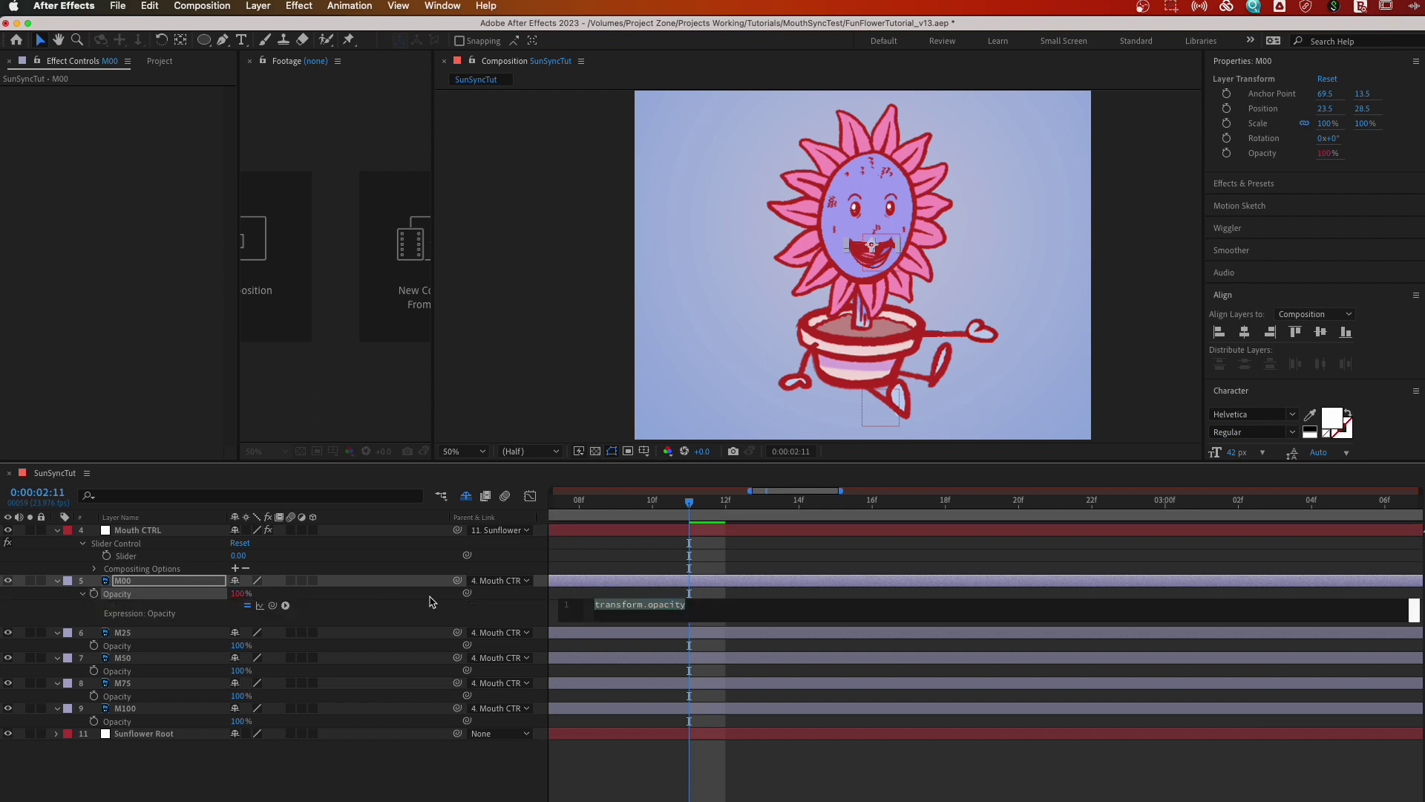
key(super+v)
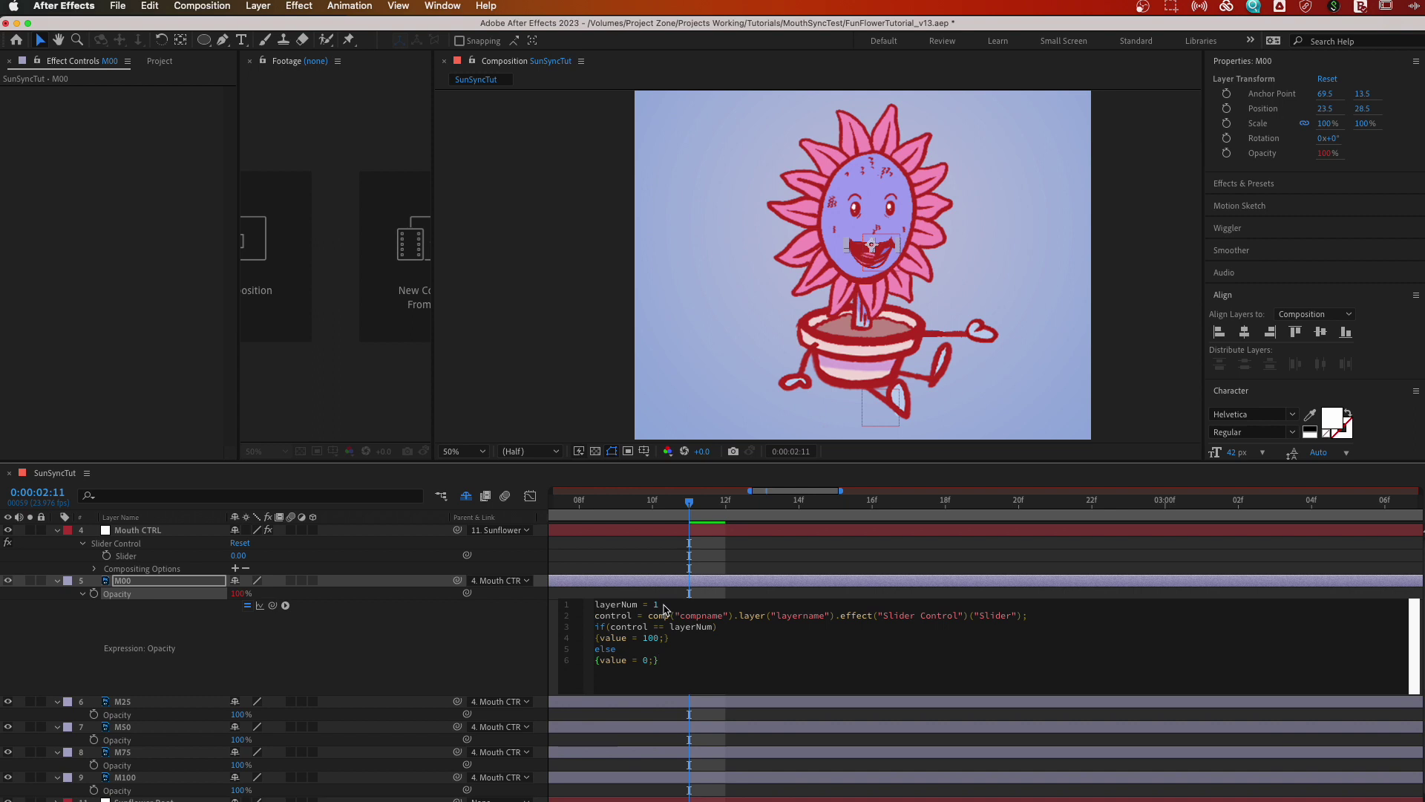
click(665, 607)
key(BackSpace)
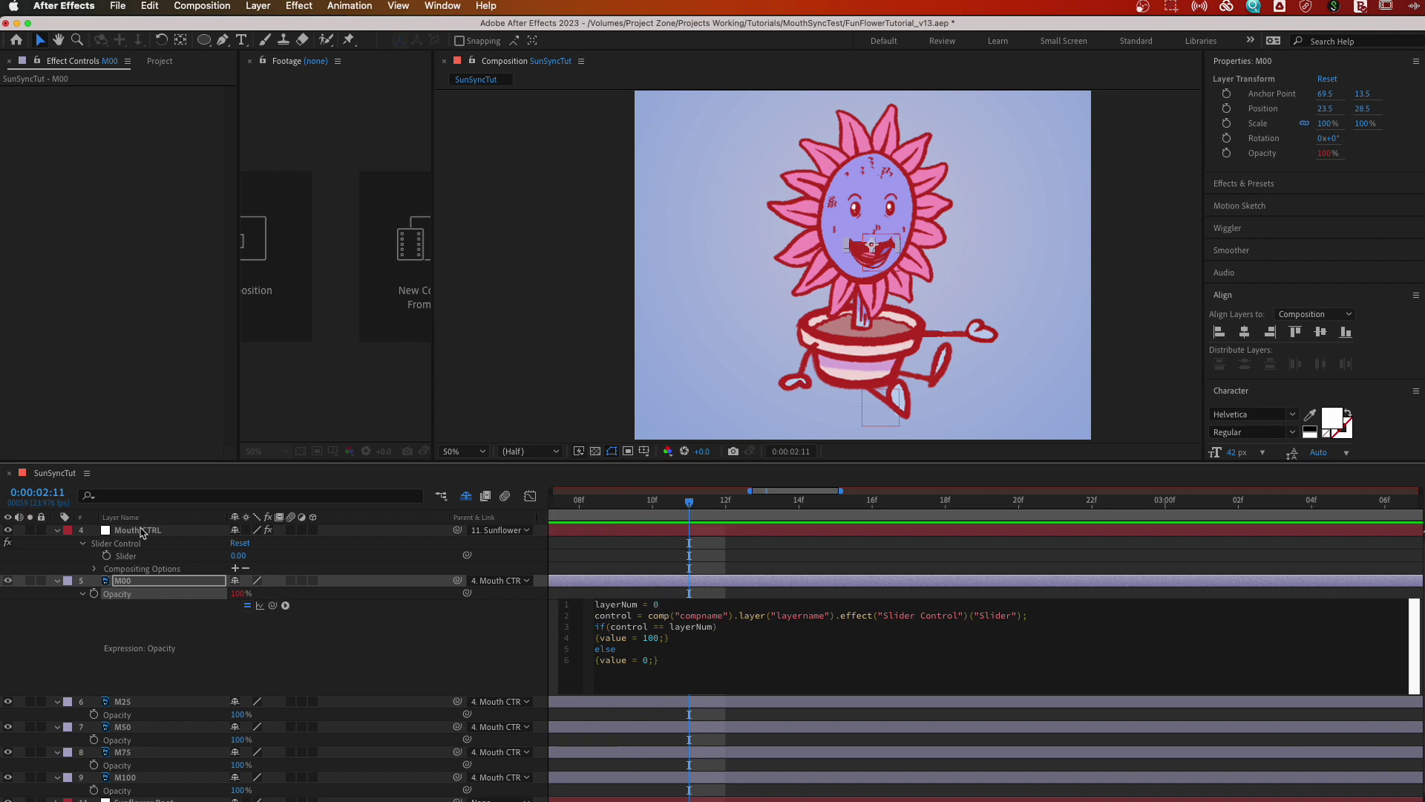
- Replace the "compname" placeholder in the M00 opacity expression with the composition's name, copied from the project as "SunSyncTut"
click(162, 62)
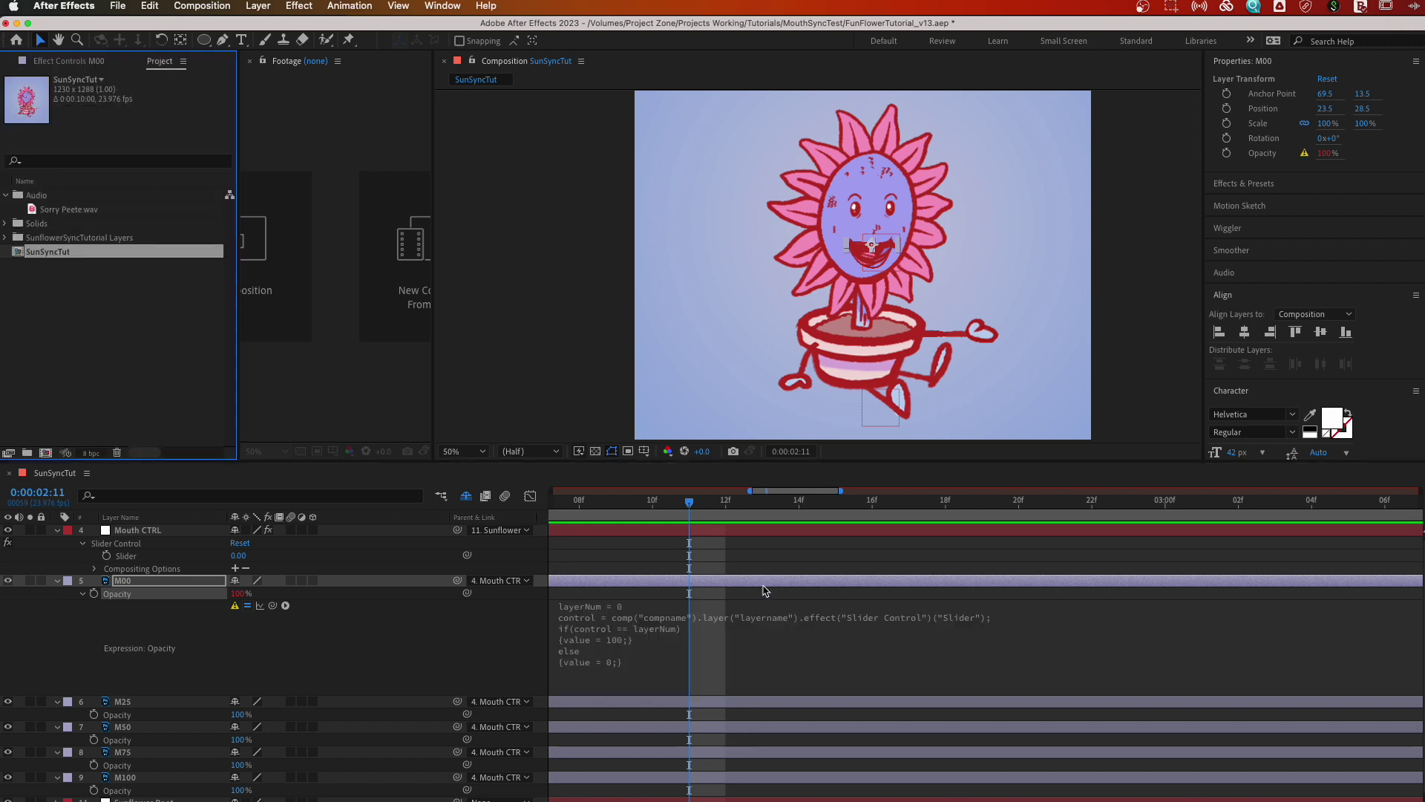
click(659, 618)
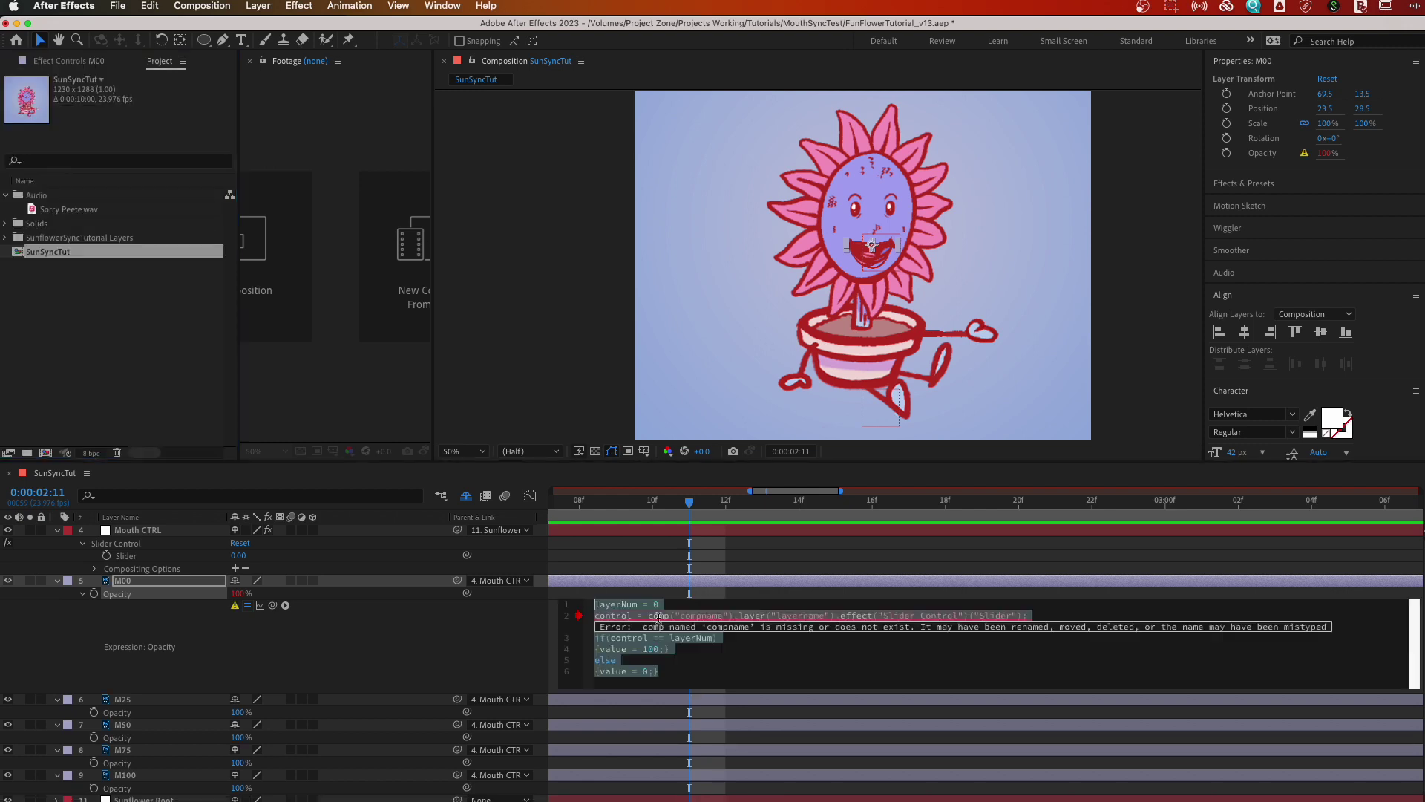
click(55, 250)
key(Return)
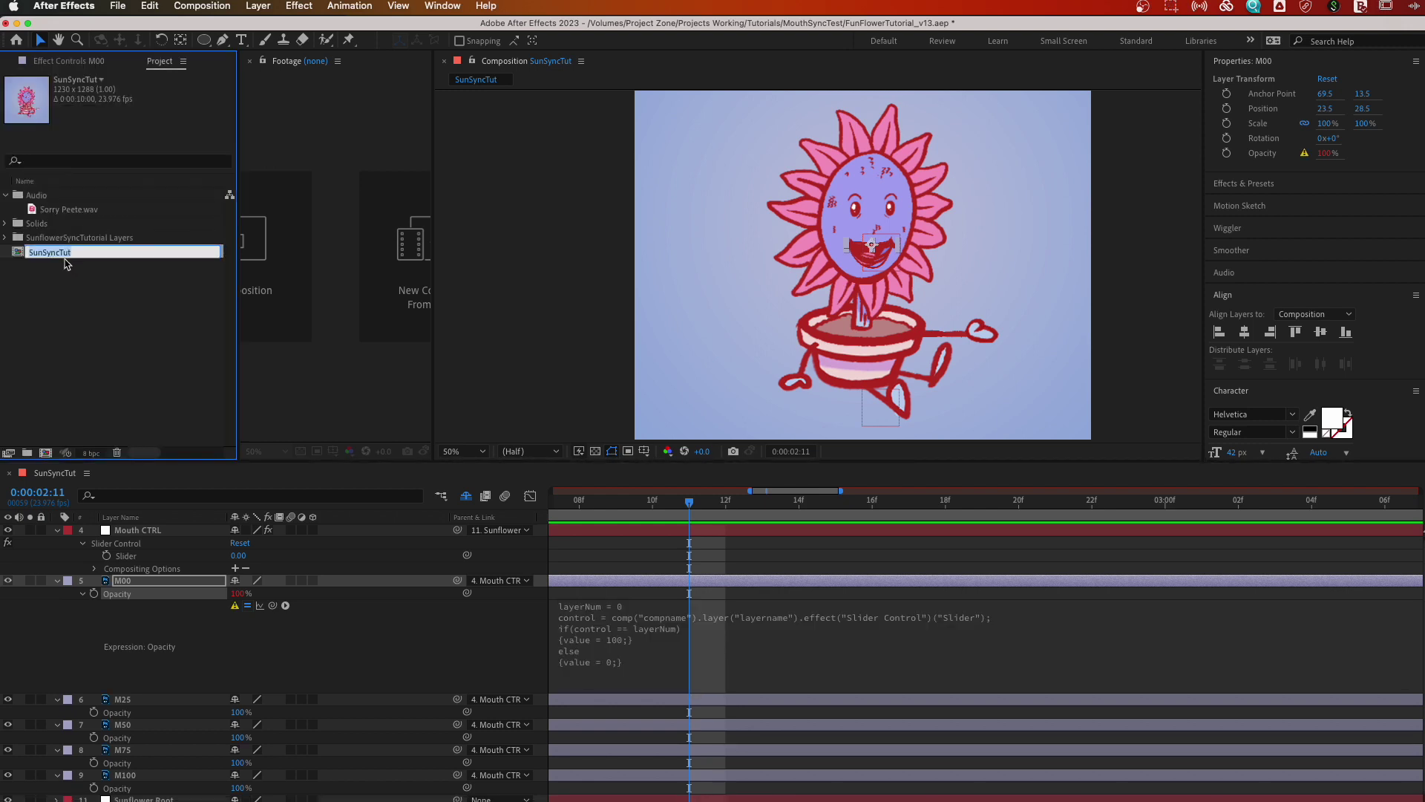
click(714, 658)
double_click(705, 616)
key(super+v)
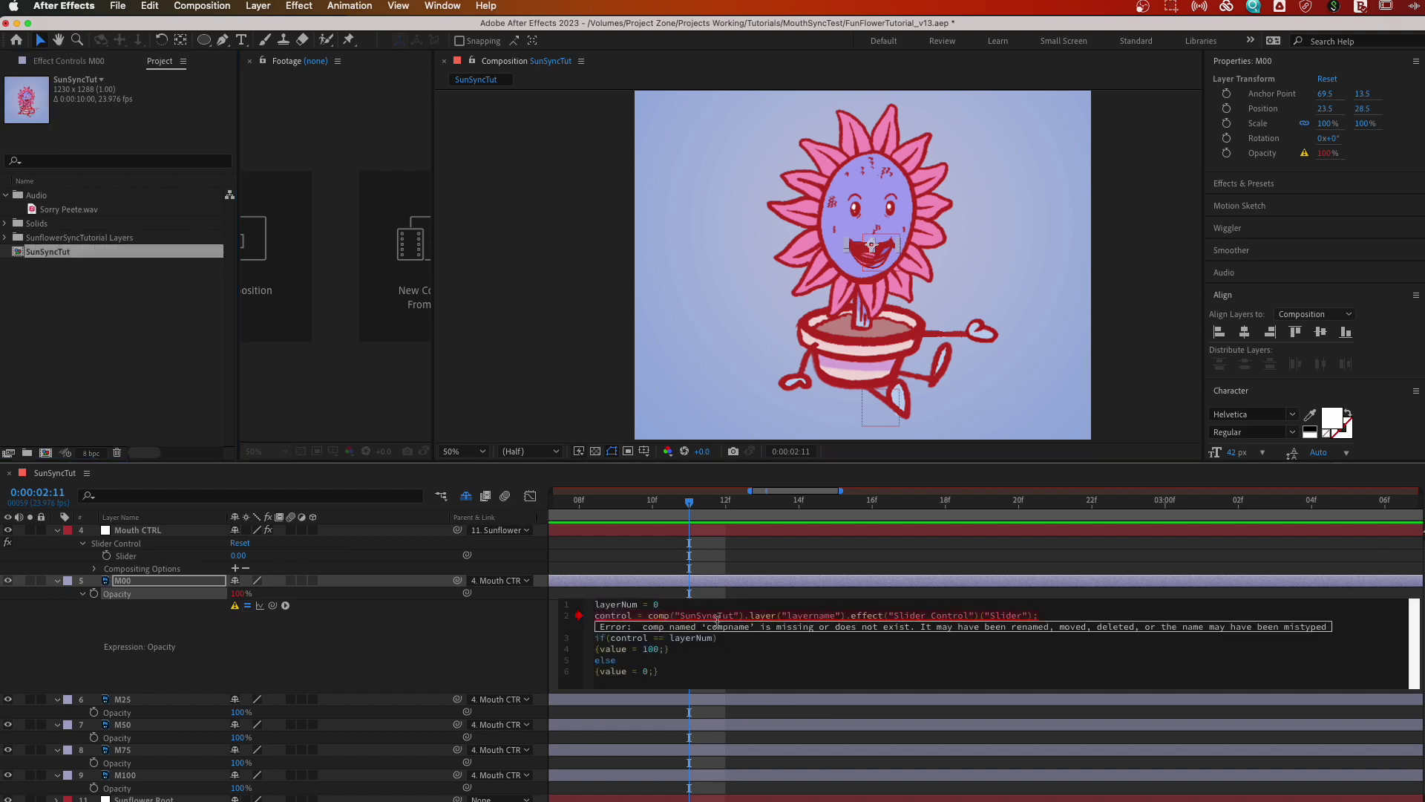
- Replace the "layername" placeholder in the M00 expression with the copied layer name "Mouth CTRL" and apply the expression
click(137, 530)
key(Return)
key(super+c)
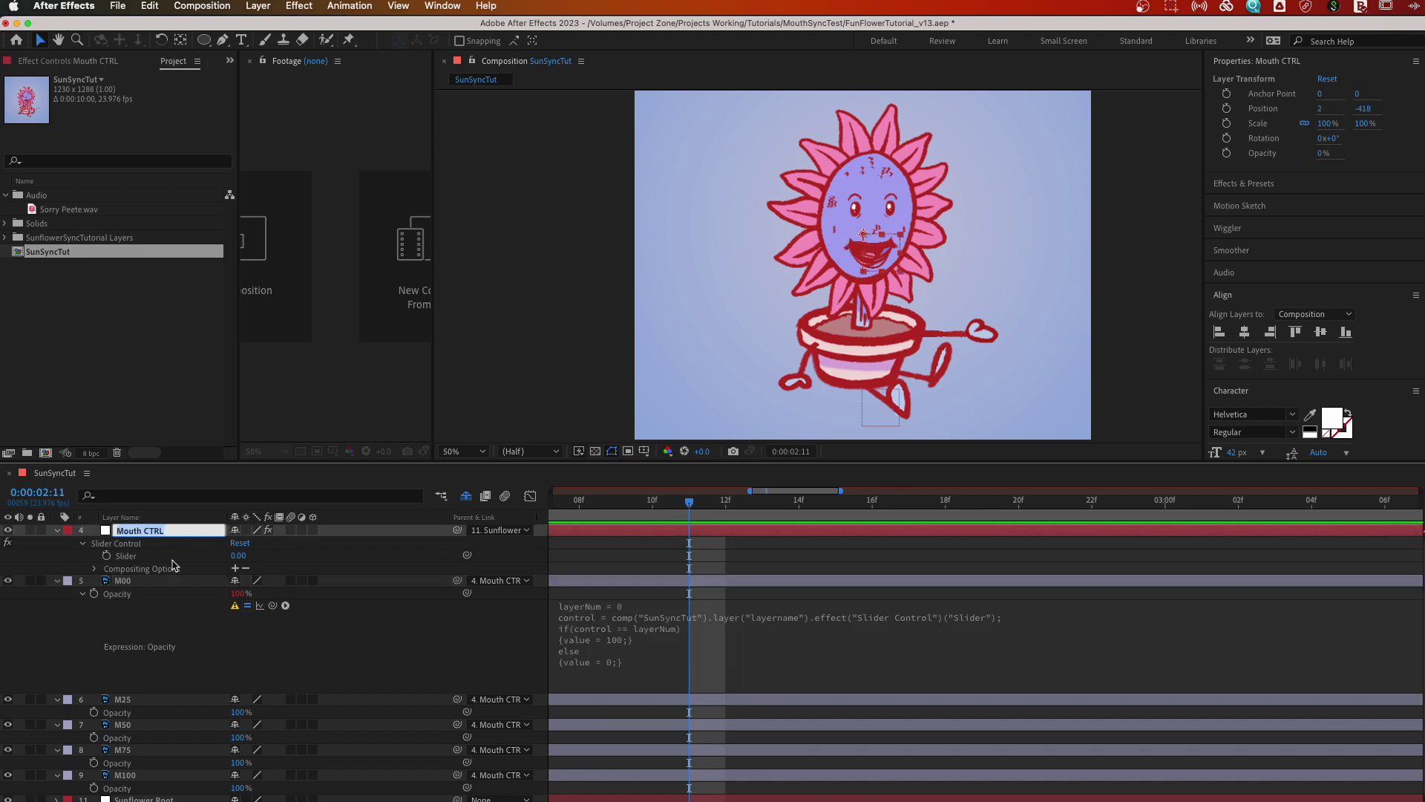
click(782, 620)
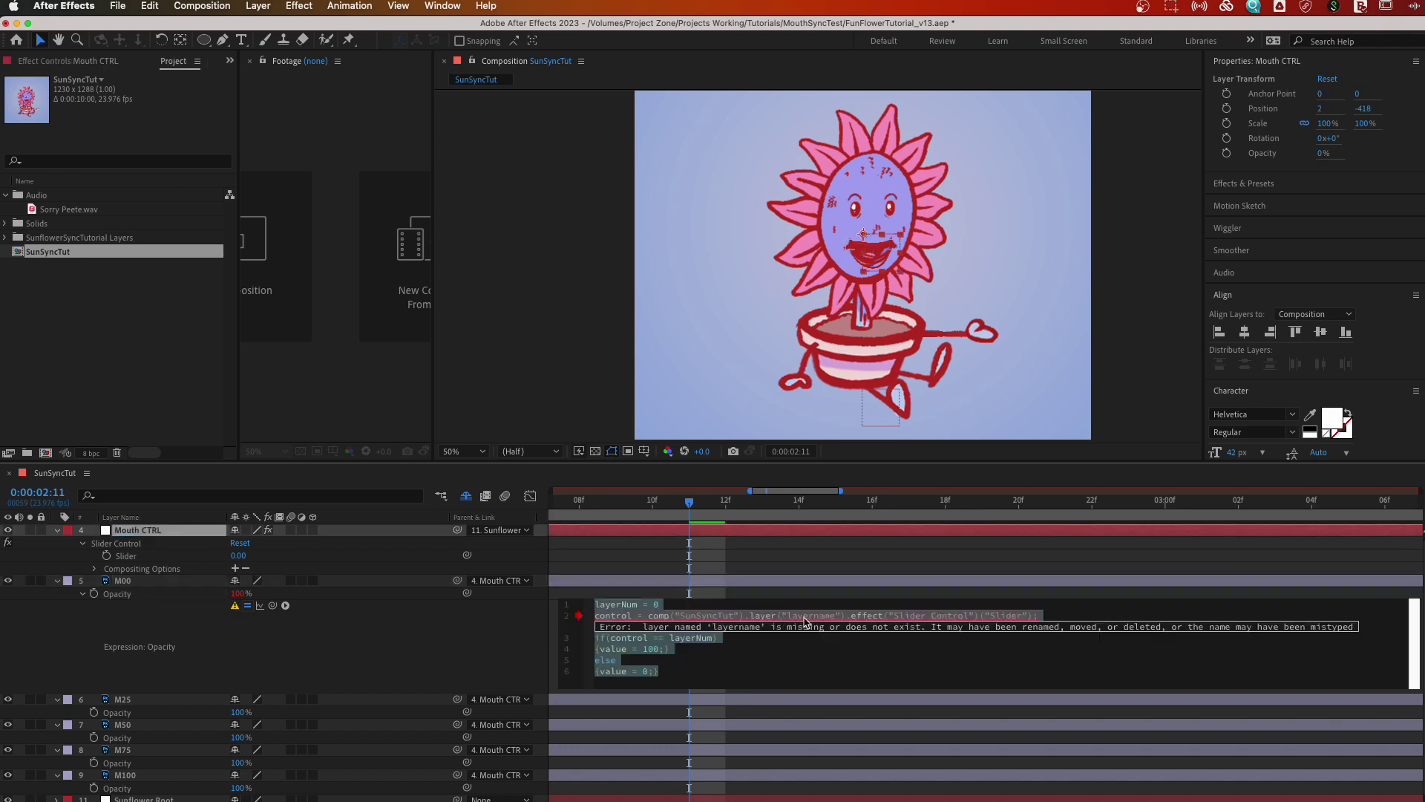
double_click(806, 616)
key(super+v)
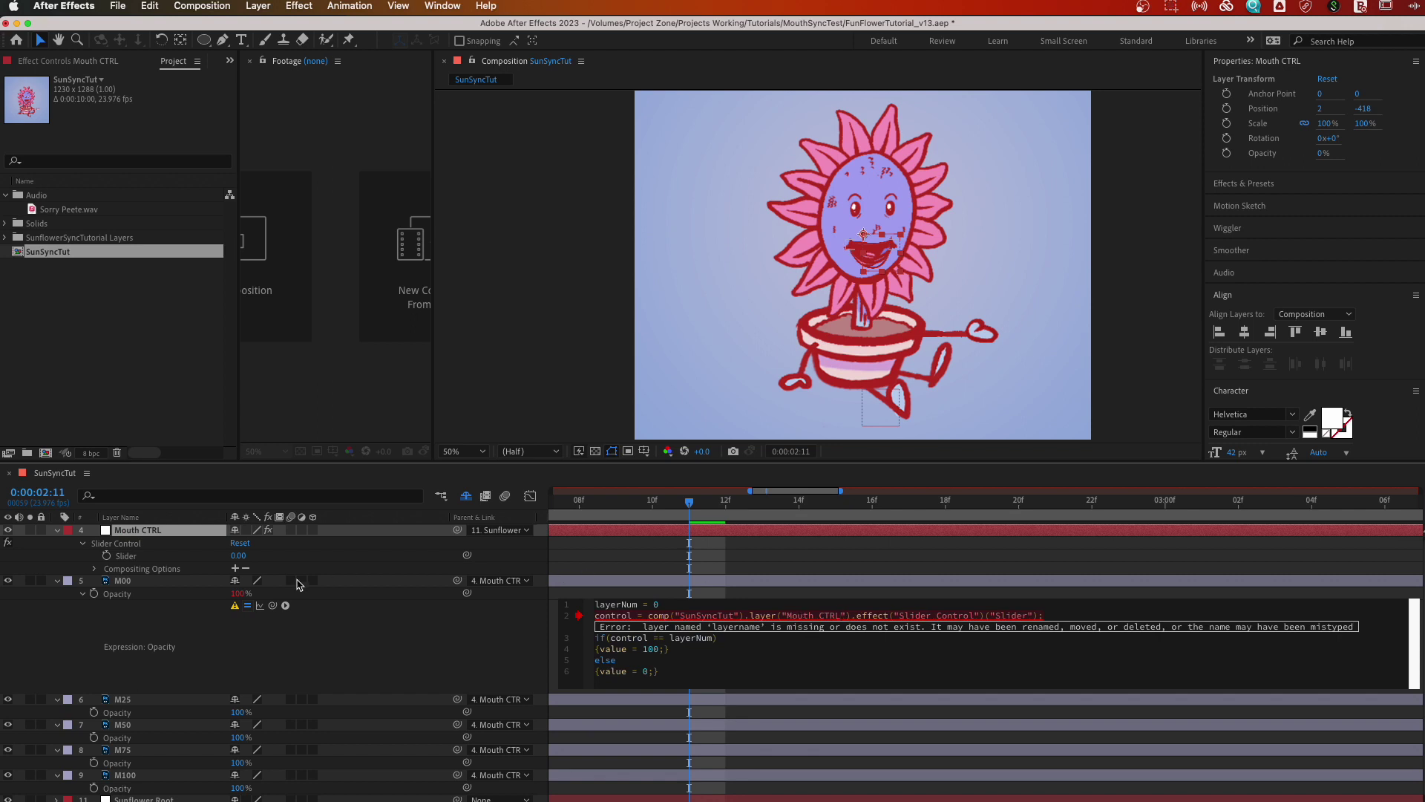
click(1056, 593)
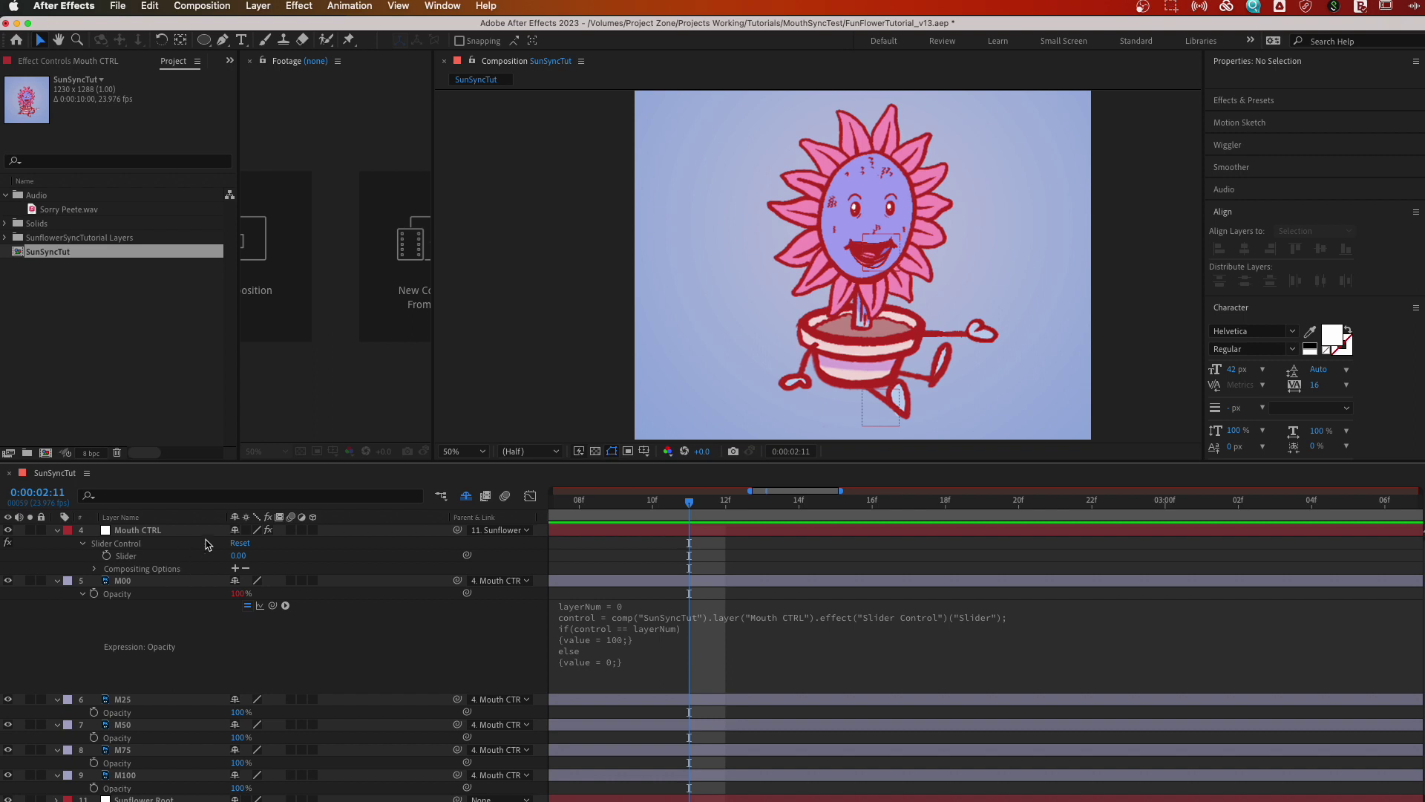
- Test the M00 opacity expression by scrubbing the Slider on Mouth CTRL, and set the Slider back to 0
click(145, 531)
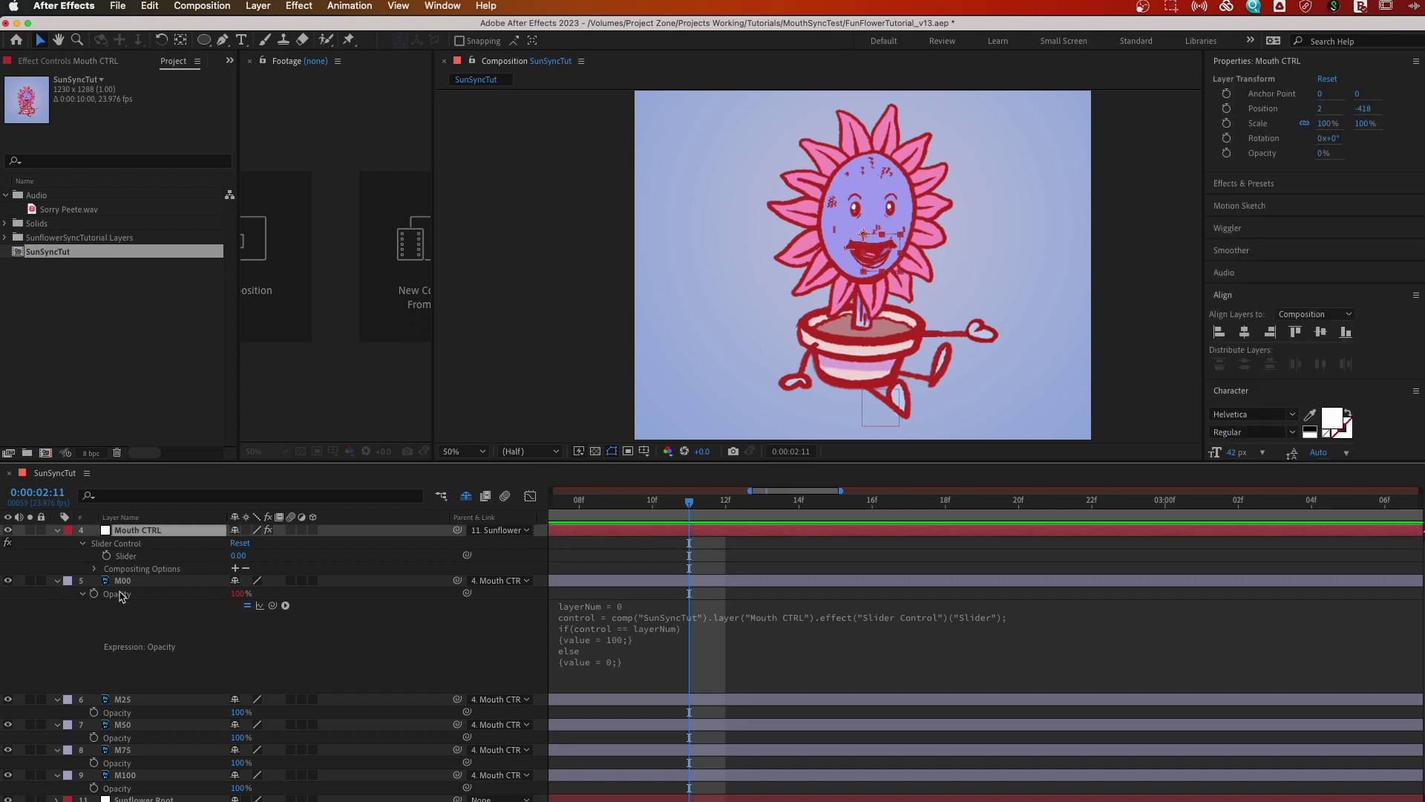
mouse_move(239, 556)
mouse_down()
mouse_move(263, 555)
mouse_move(220, 572)
mouse_up()
click(245, 555)
text(0)
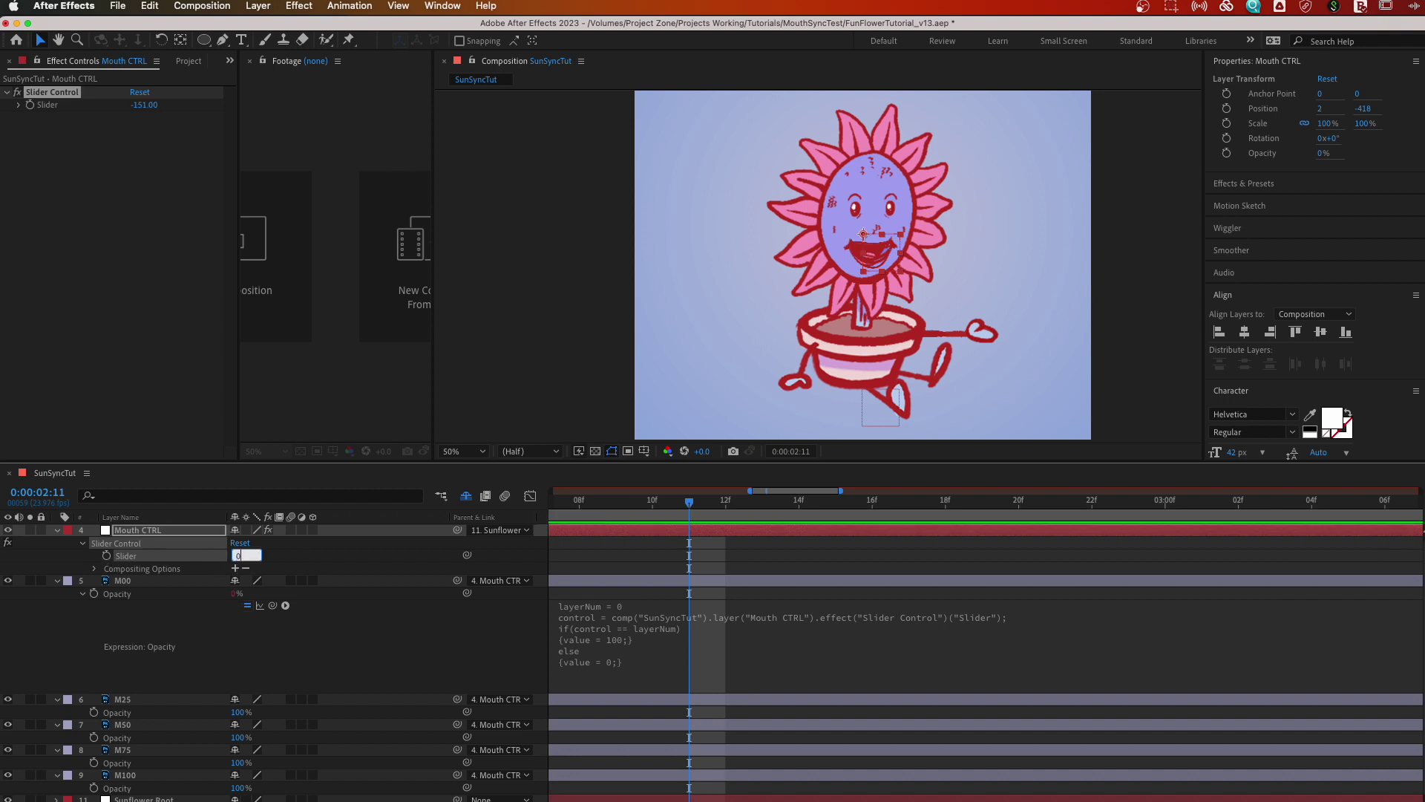
key(Return)
- Copy the whole finished opacity expression of layer M00 and collapse that layer's properties
click(621, 611)
key(super+c)
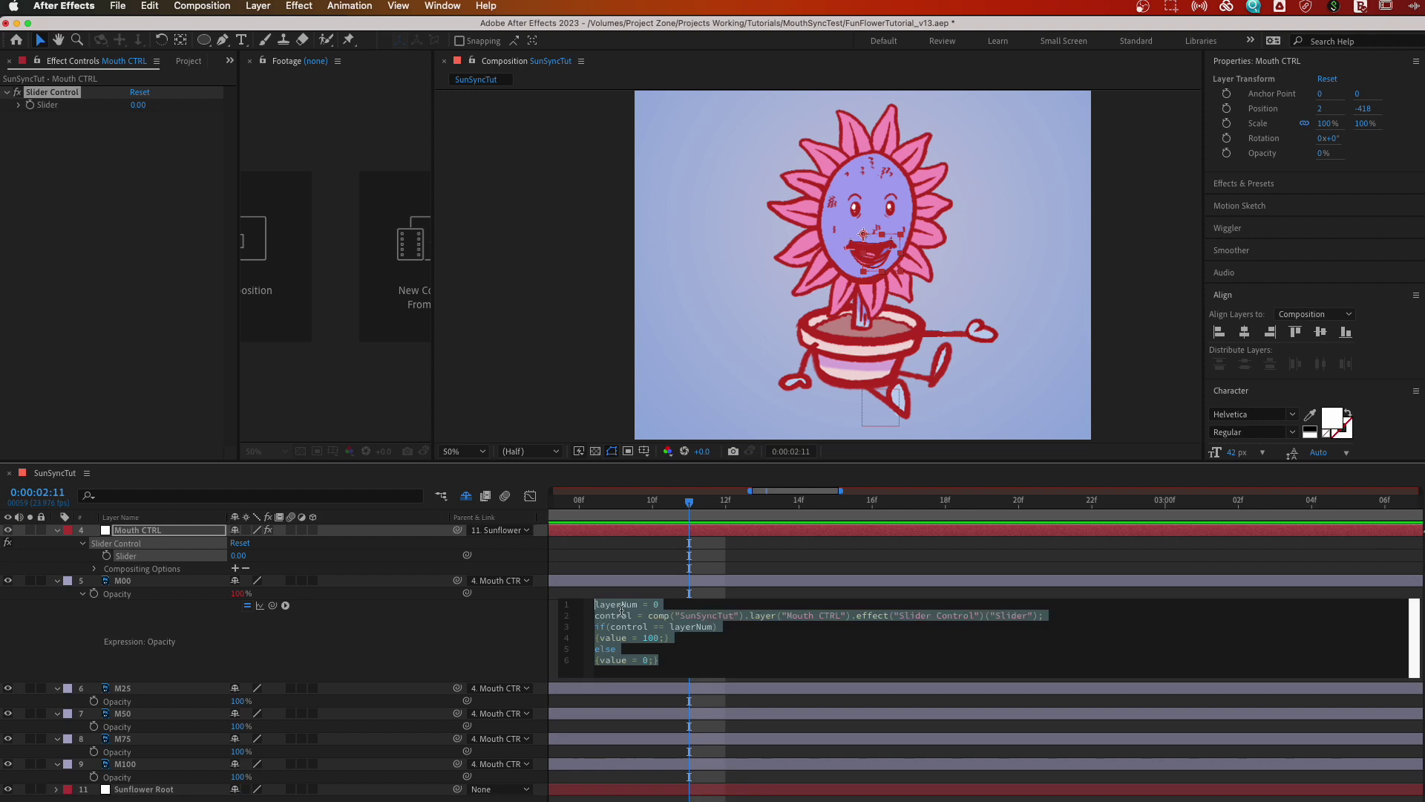
click(123, 580)
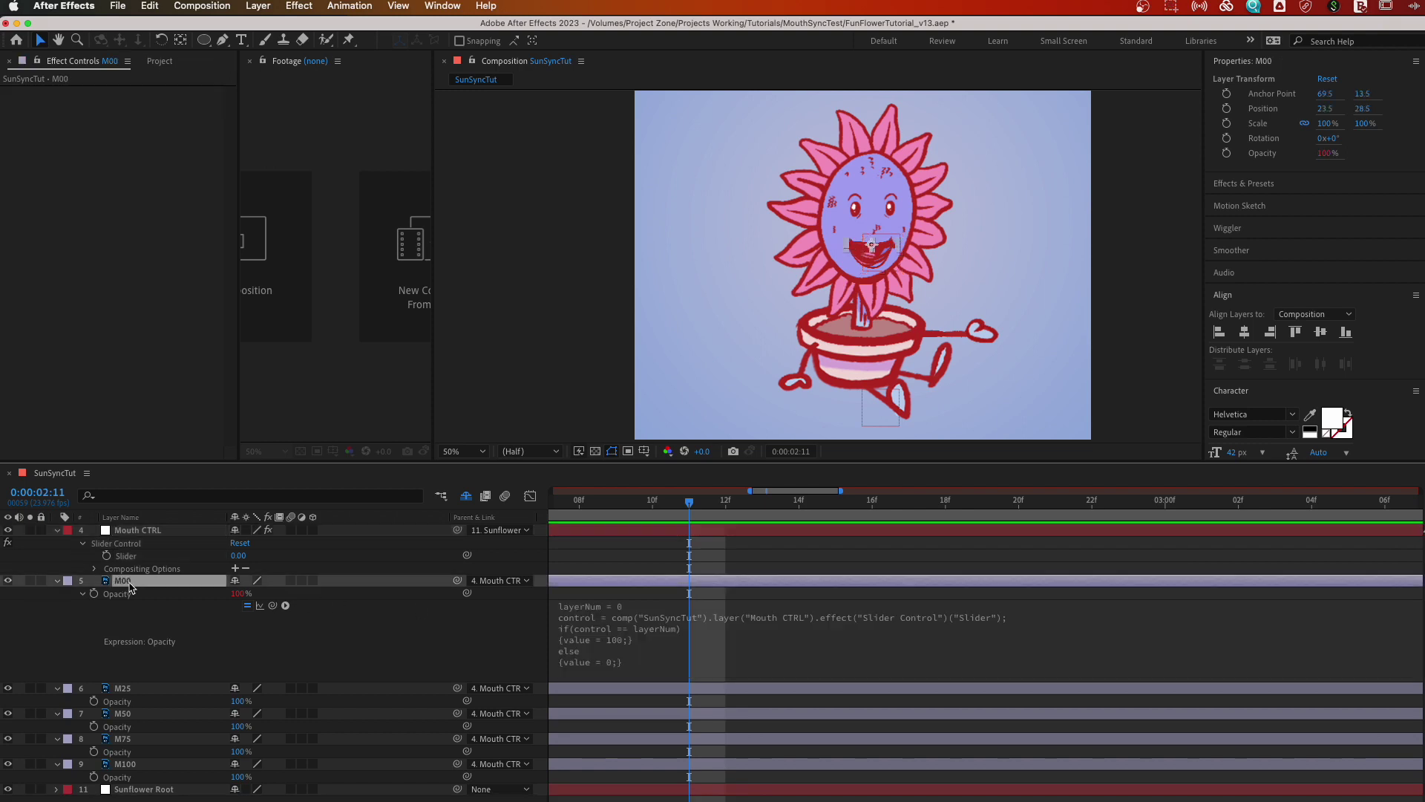
key(t)
- Add the copied expression to the Opacity of layer M25 with layerNum = 25, and collapse the layer
click(128, 593)
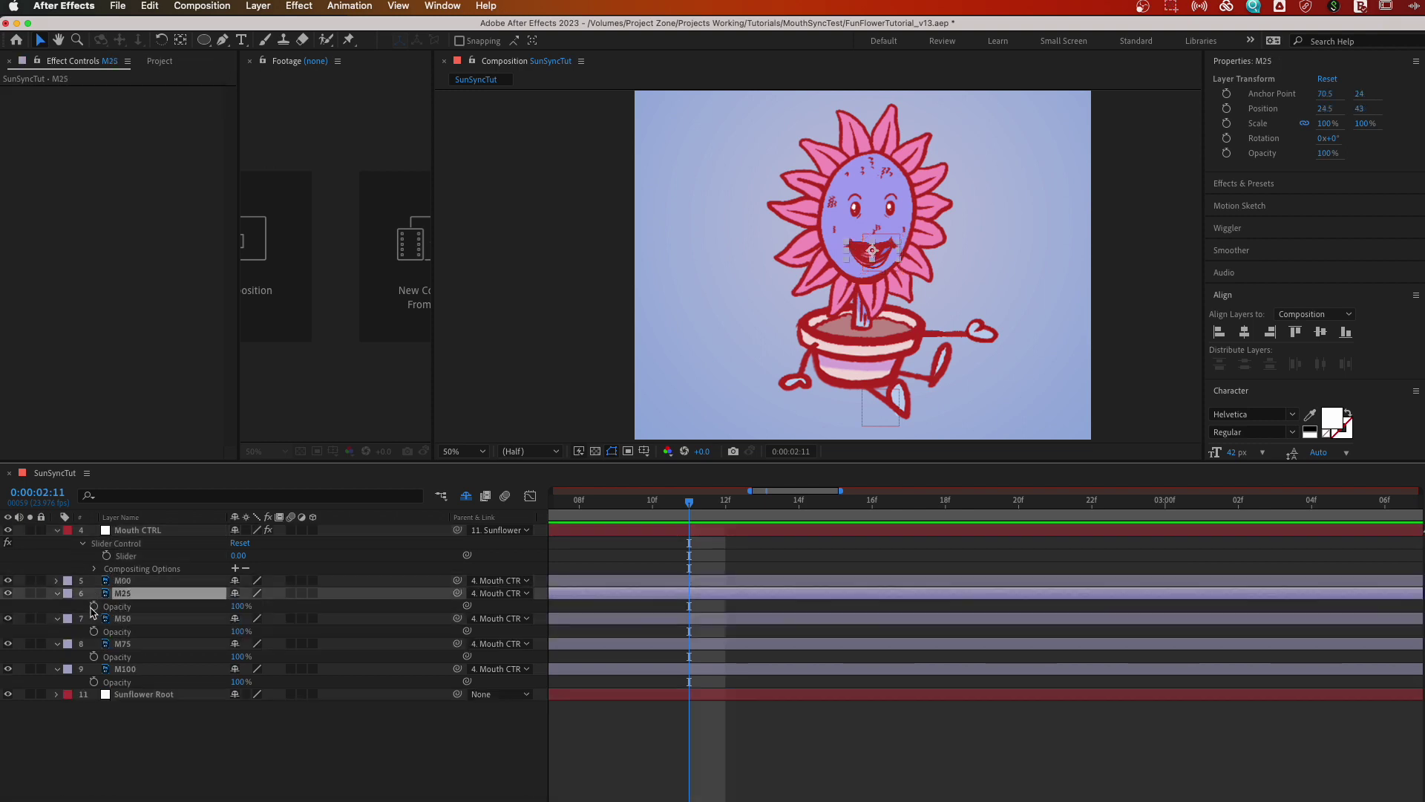
alt+click(94, 606)
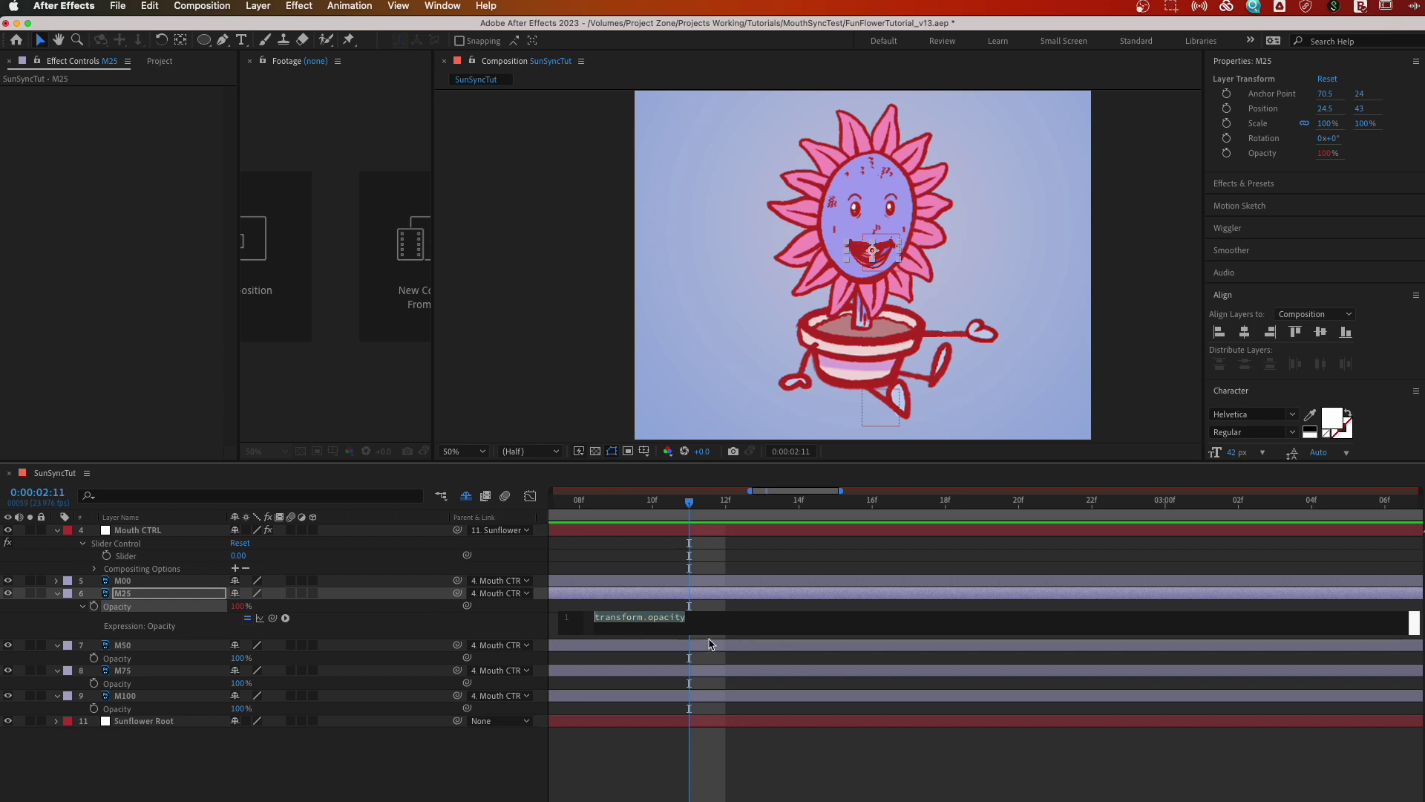
key(super+v)
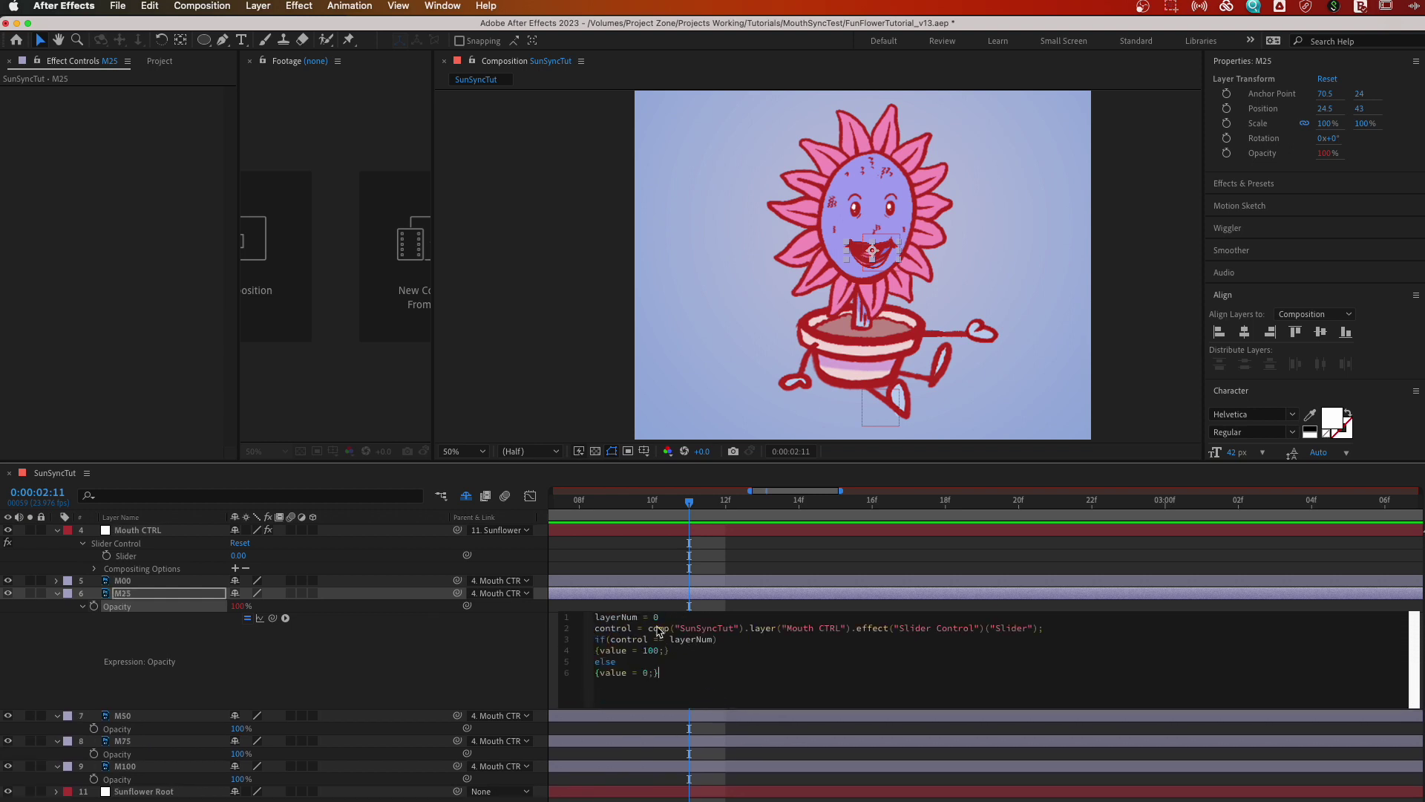
click(661, 619)
click(706, 705)
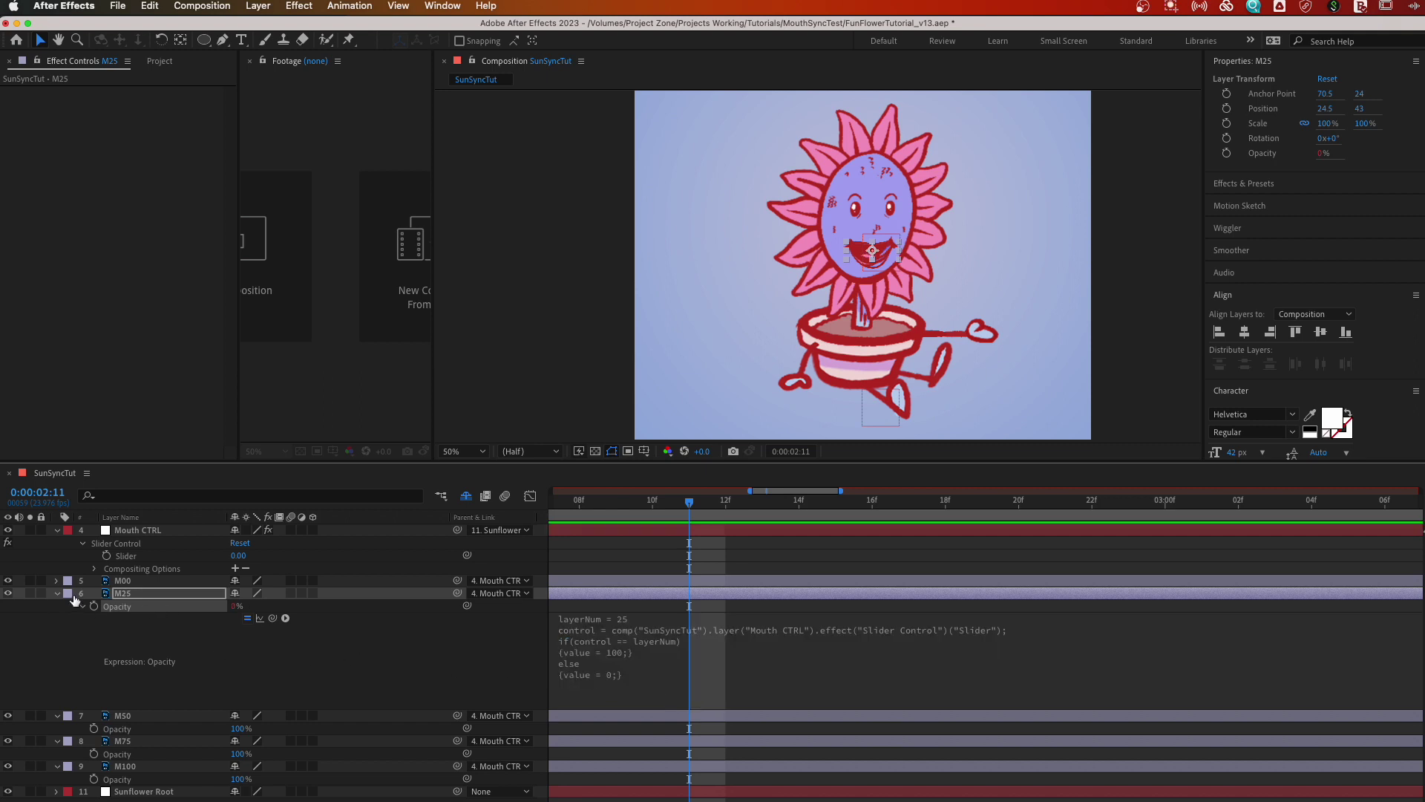
click(57, 593)
- Add the copied expression to the Opacity of layer M50 with layerNum = 50, and collapse the layer
alt+click(93, 618)
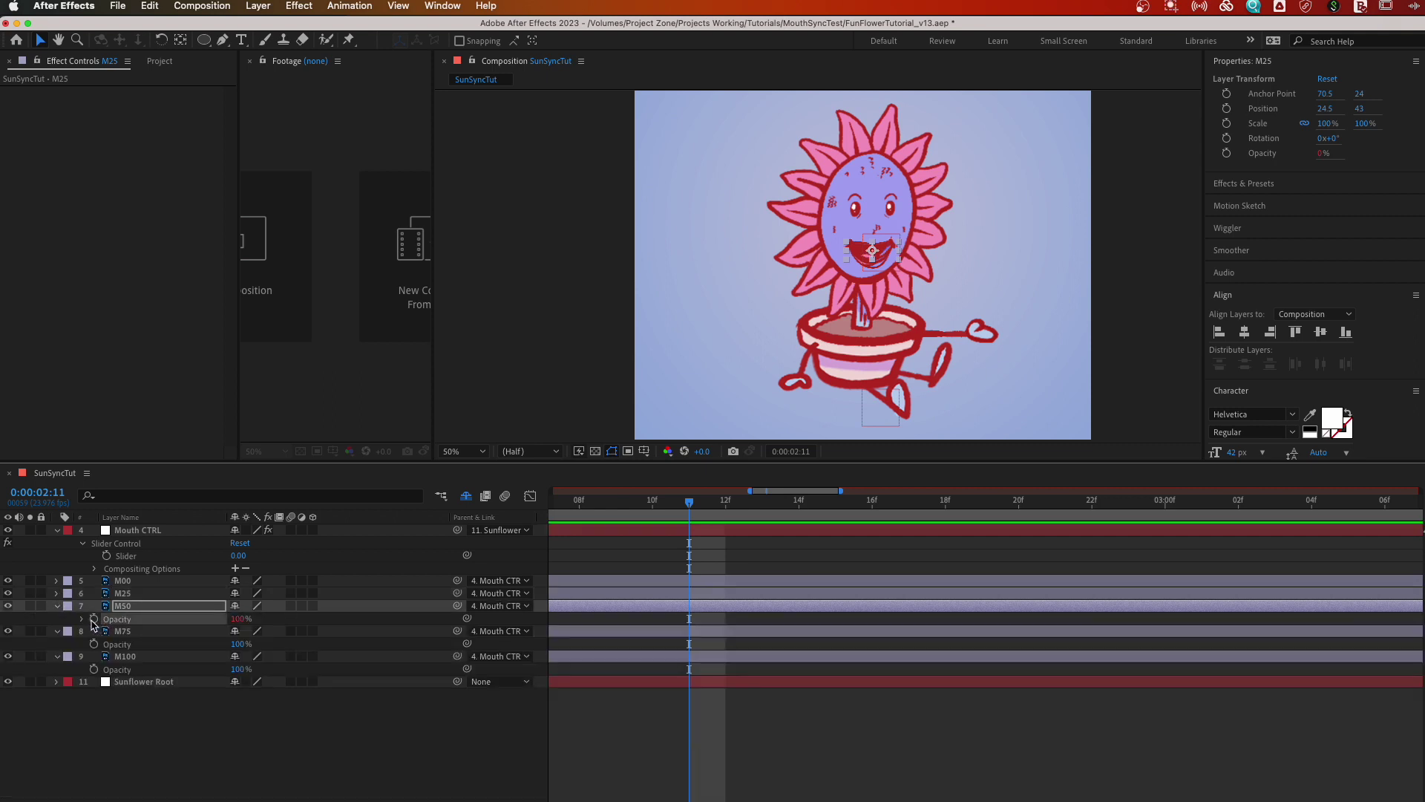
key(super+v)
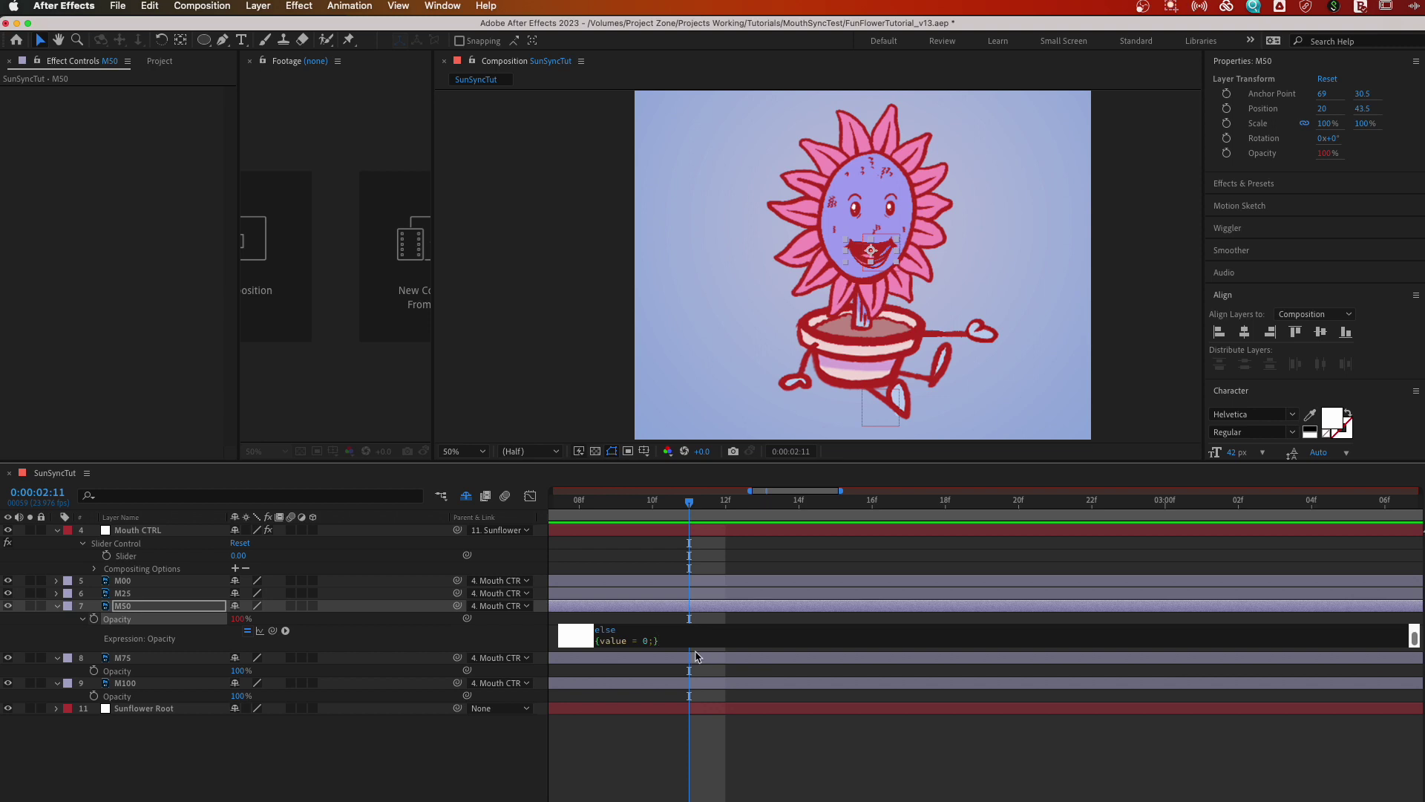
click(672, 638)
double_click(656, 629)
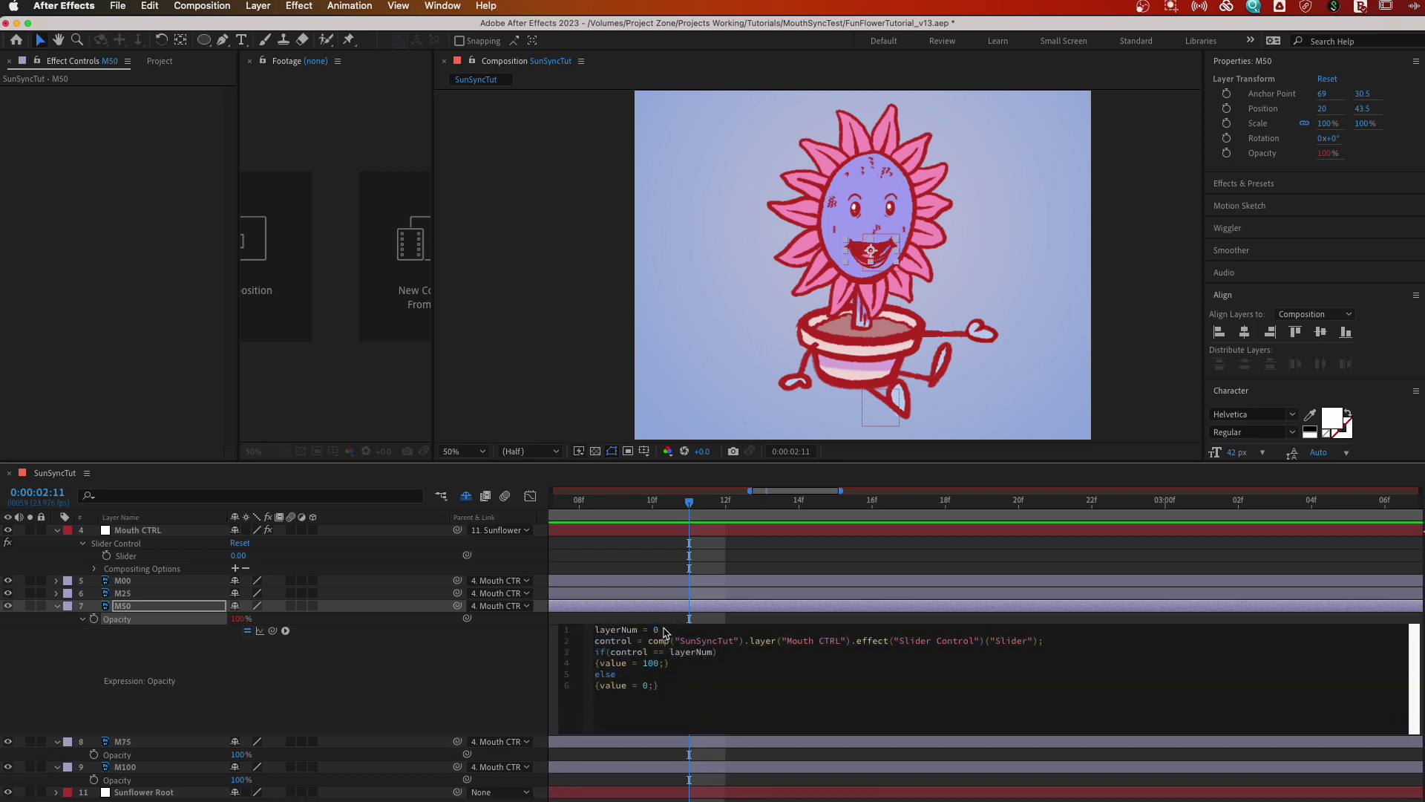
text(50)
key(KP_Enter)
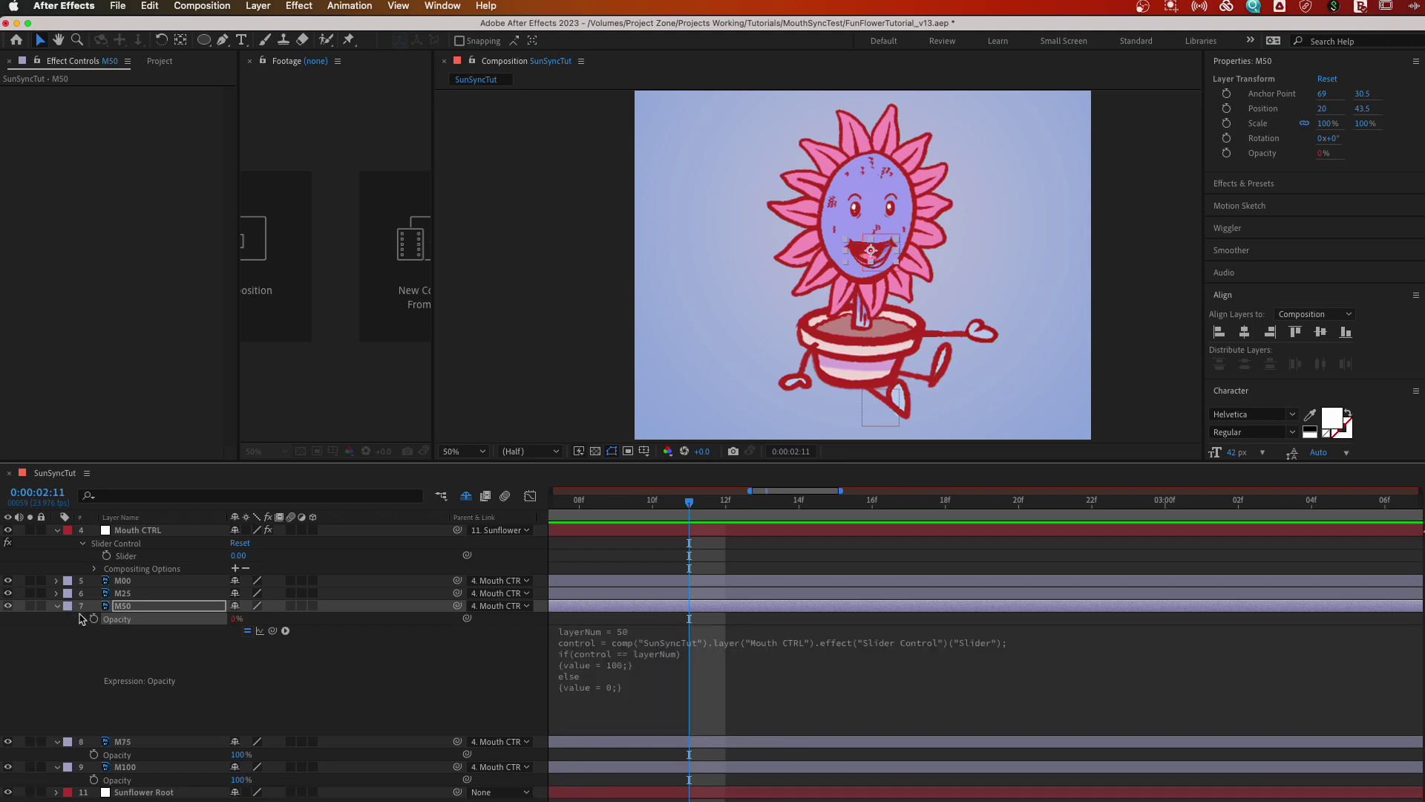
click(57, 606)
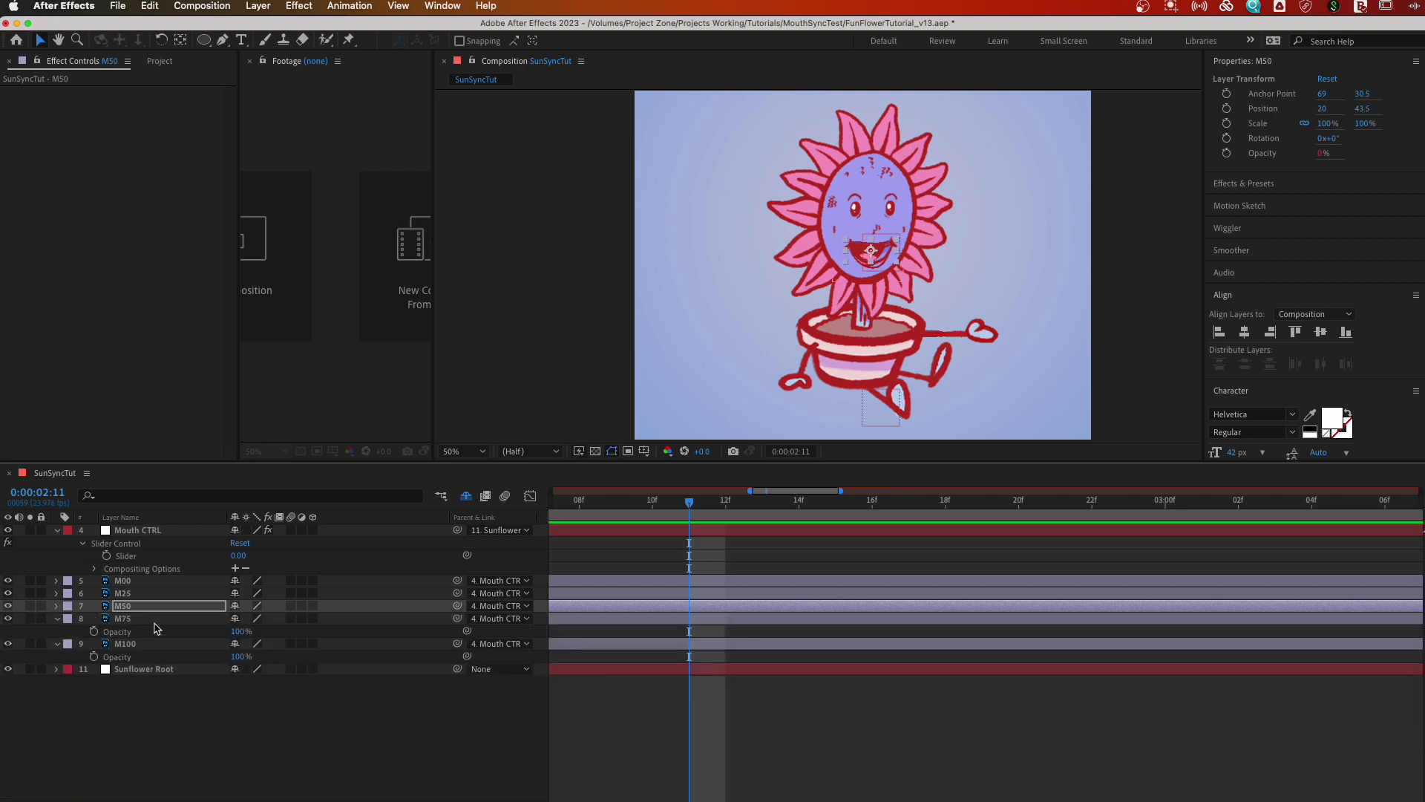
- Add the copied expression to the Opacity of layer M75 with layerNum = 75, and collapse the layer
click(136, 620)
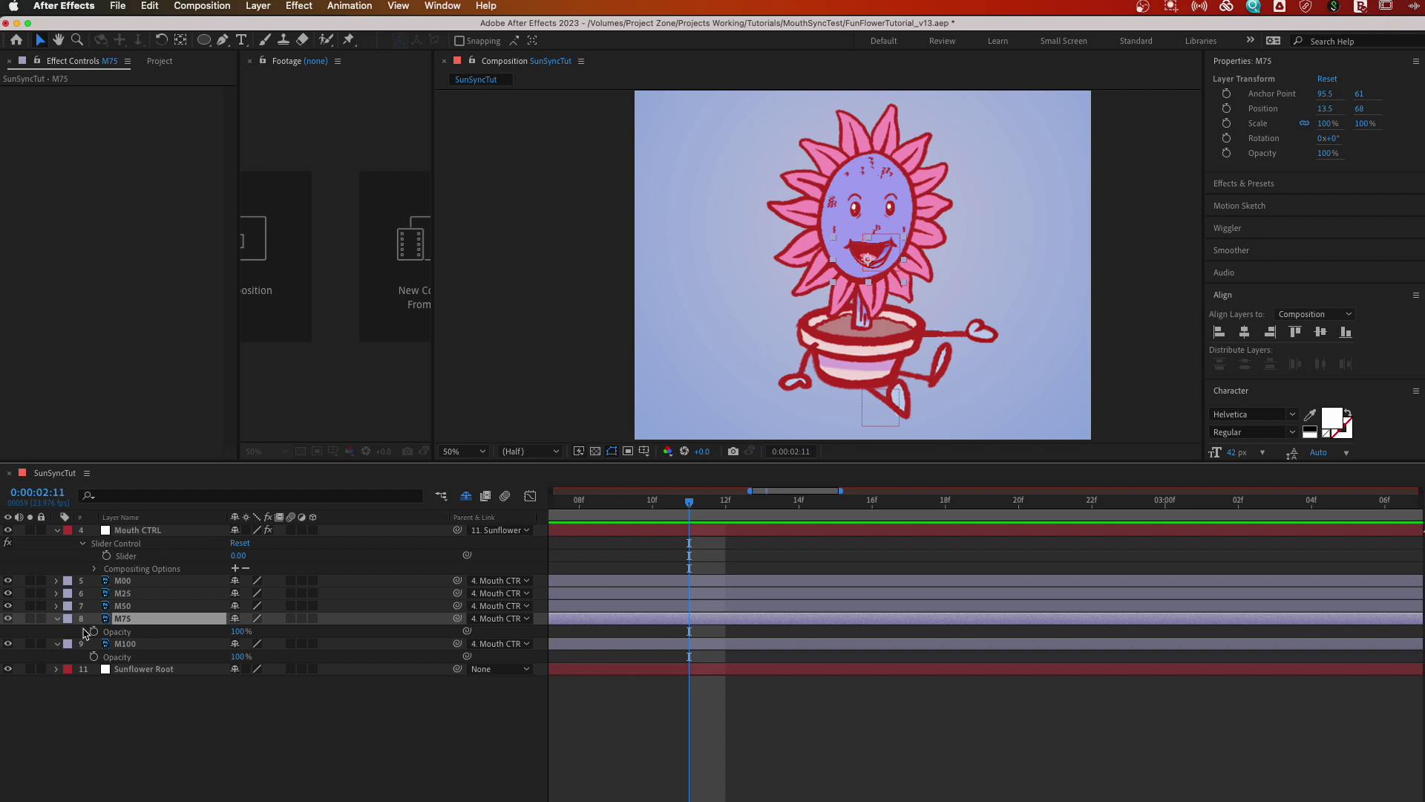
alt+click(94, 631)
key(super+v)
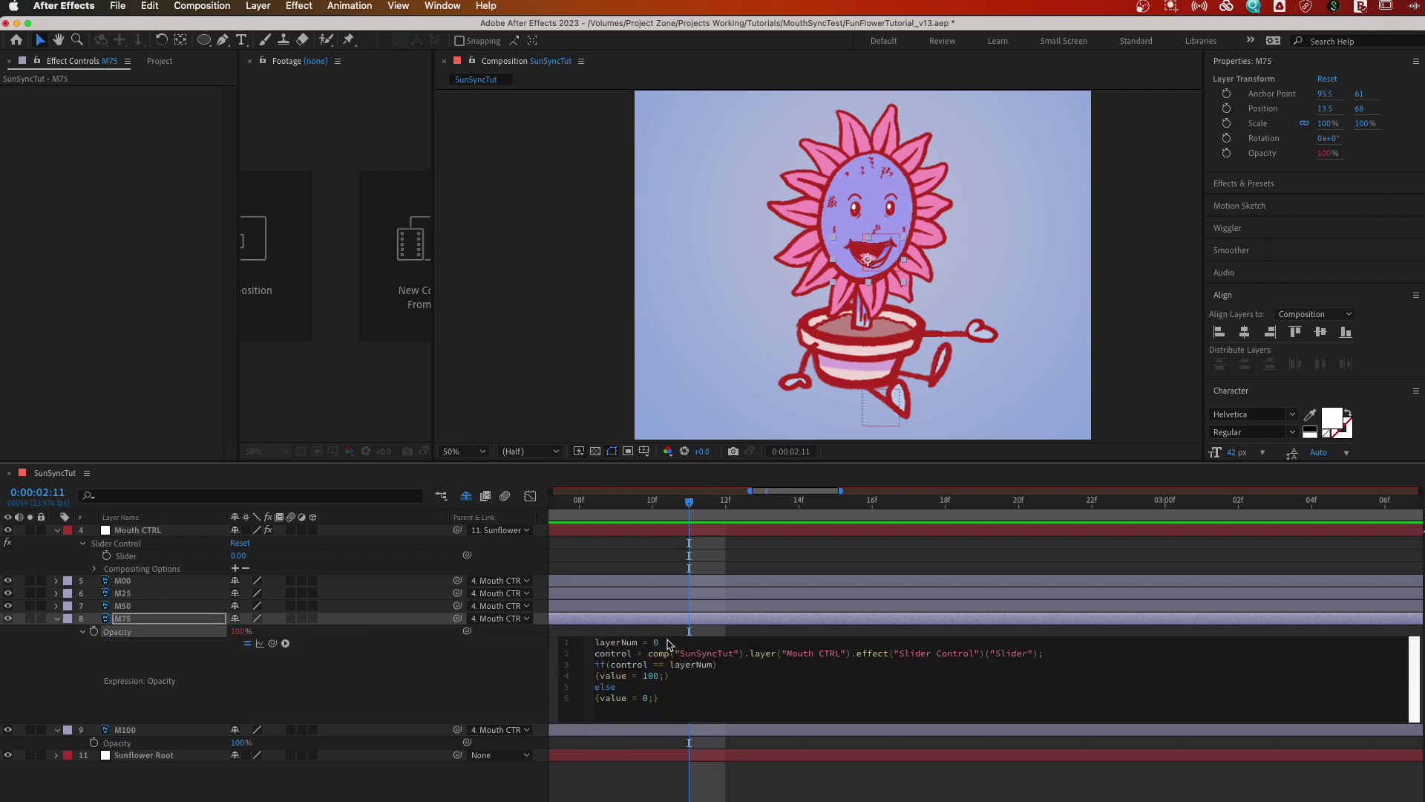
text(5)
click(287, 720)
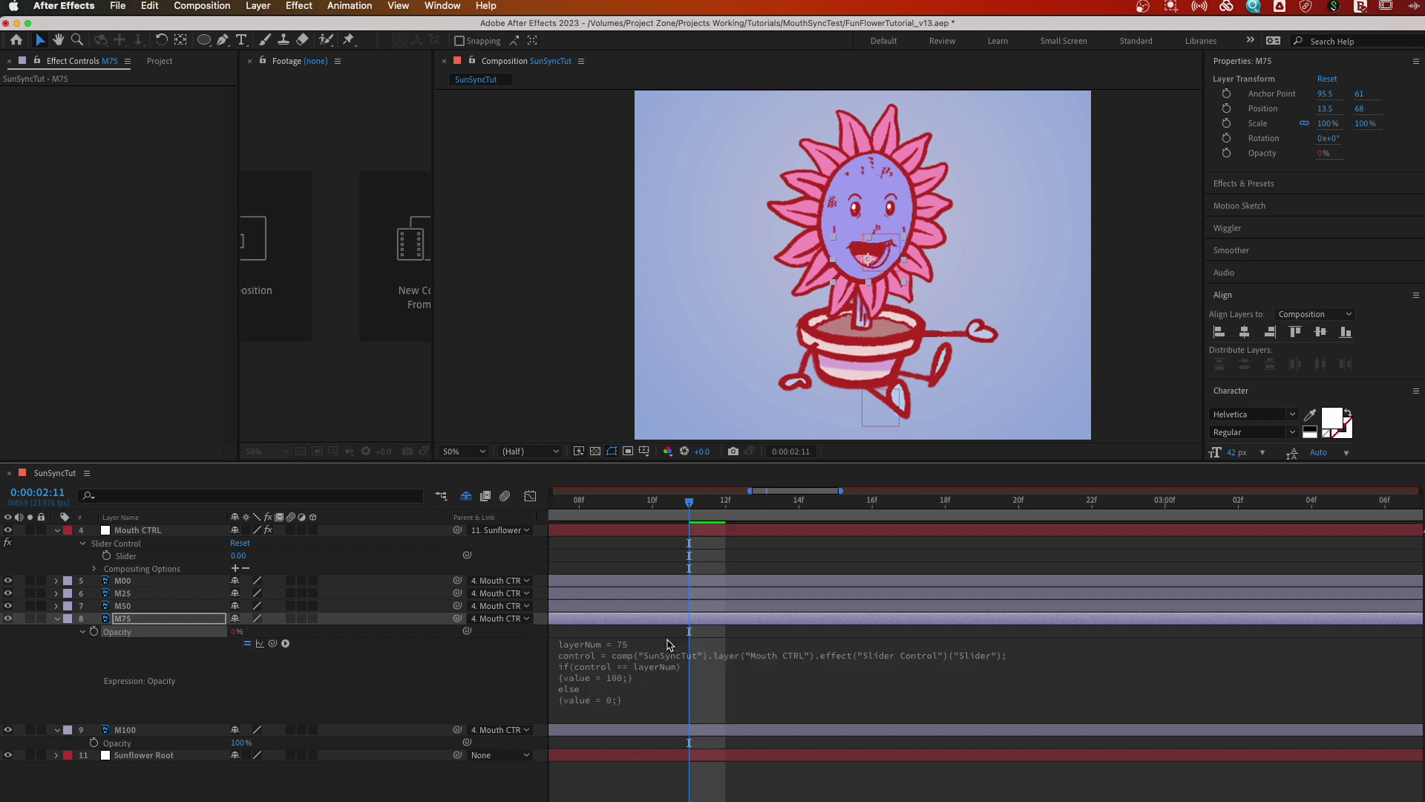
click(58, 619)
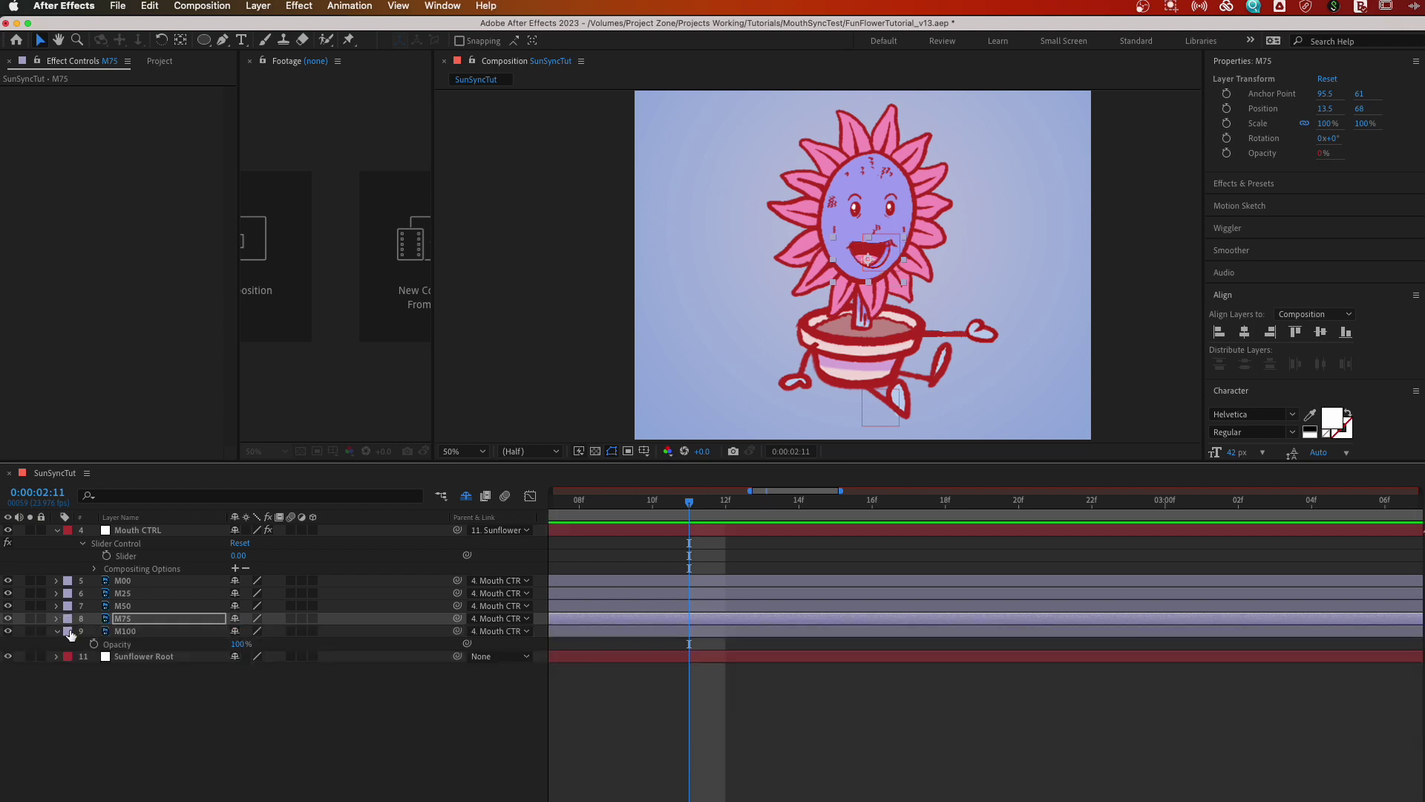
- Add the copied expression to the Opacity of layer M100 with layerNum = 100, and collapse the layer
click(141, 633)
alt+click(93, 644)
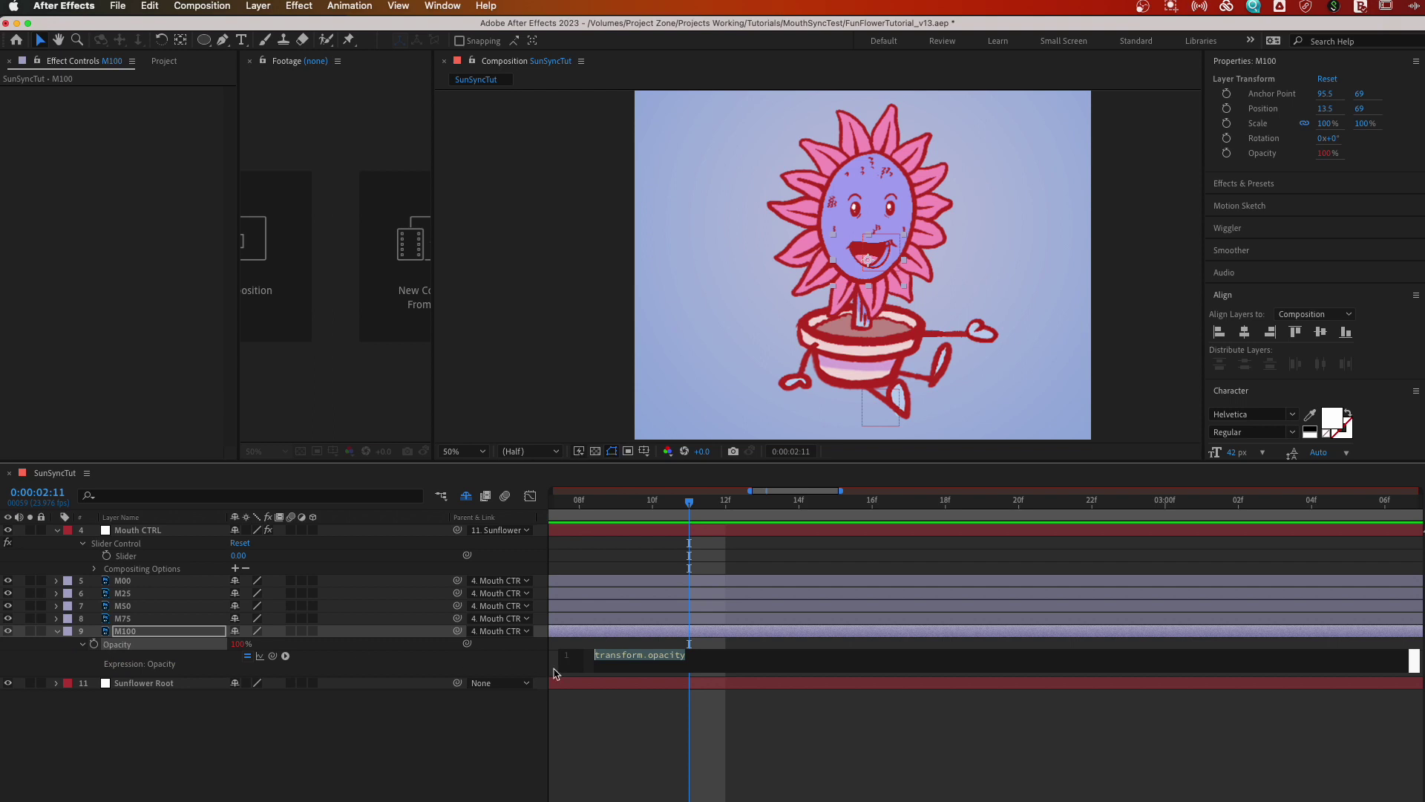
key(super+v)
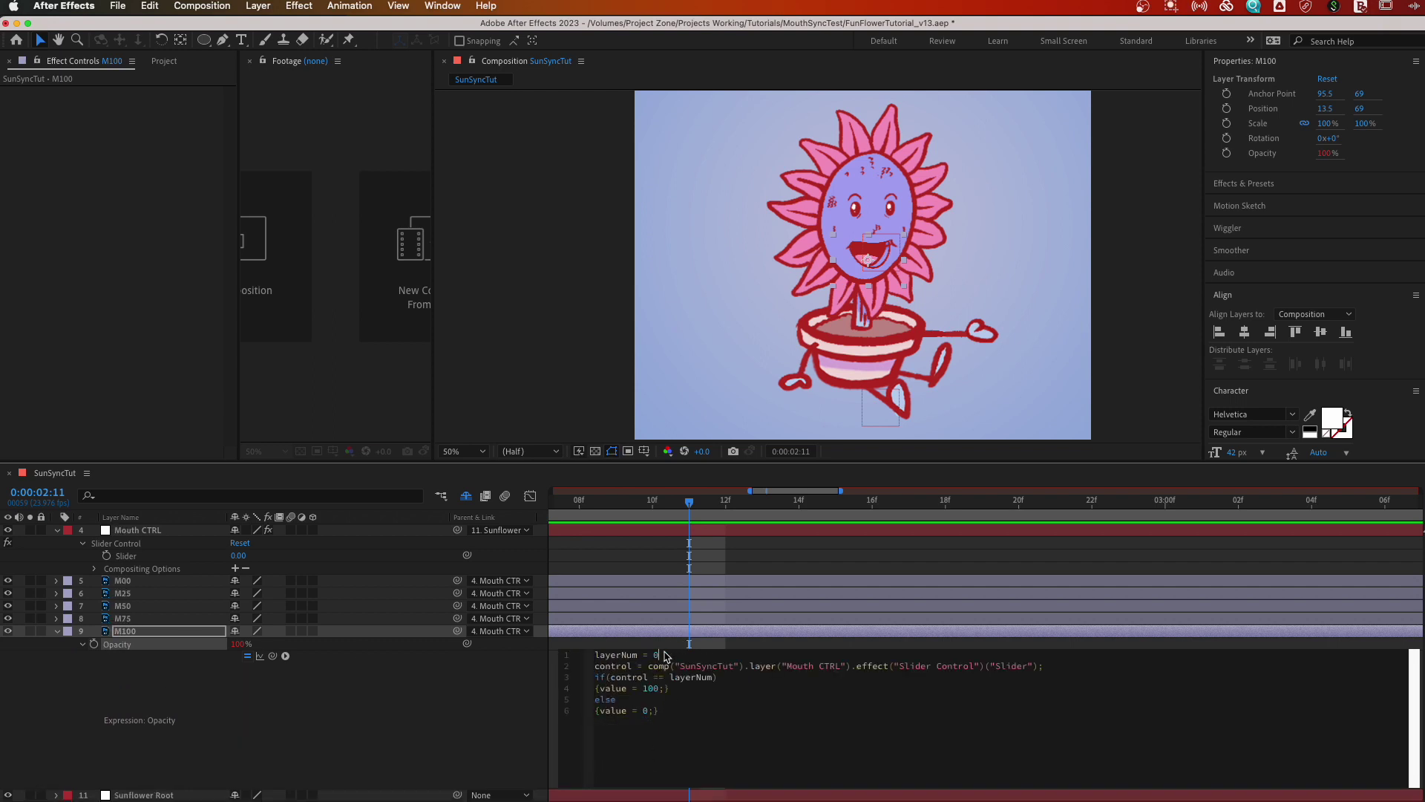
text(00)
key(KP_Enter)
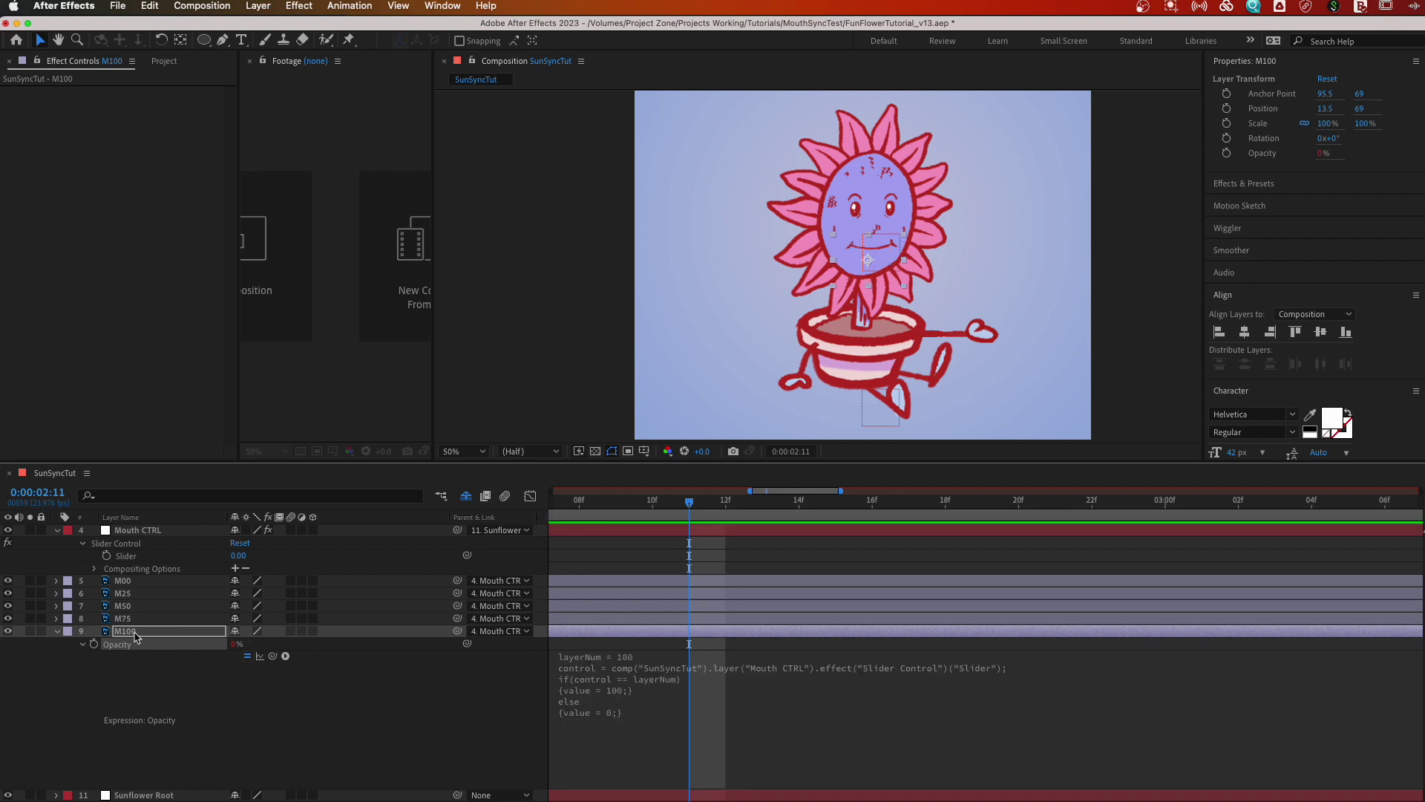
click(58, 632)
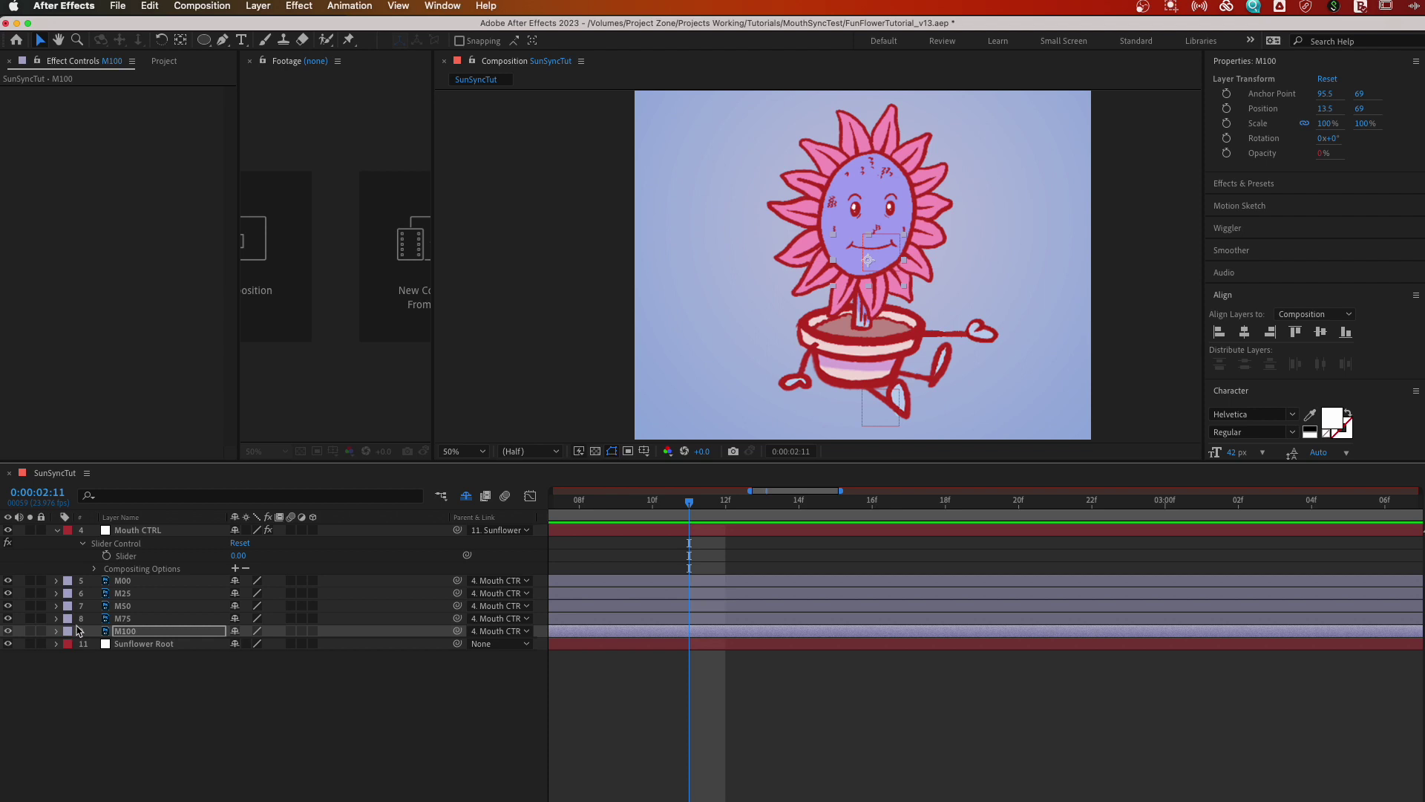
- Set a Slider keyframe on Mouth CTRL at the start of the composition, 0:00:00:00
click(147, 531)
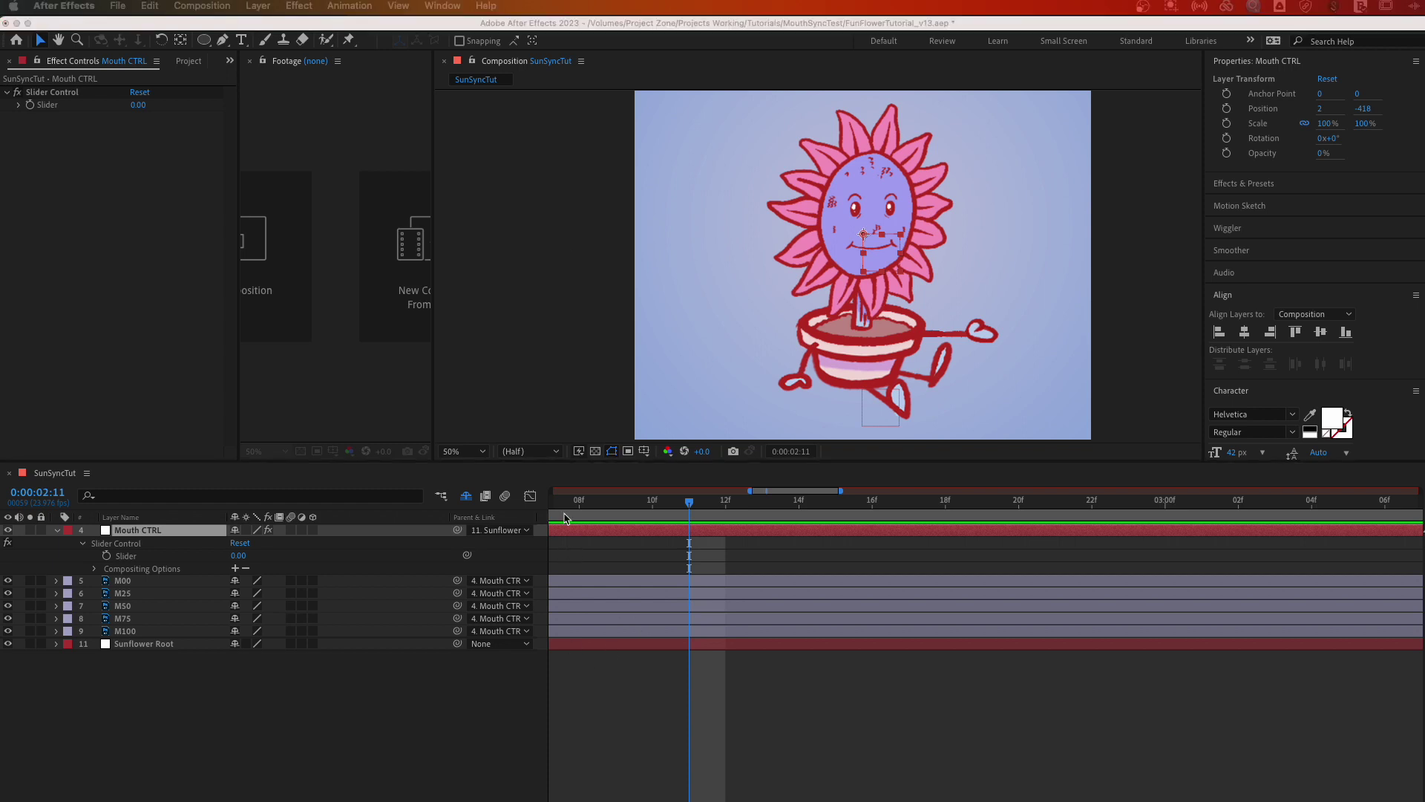
drag(580, 501, 345, 512)
click(107, 555)
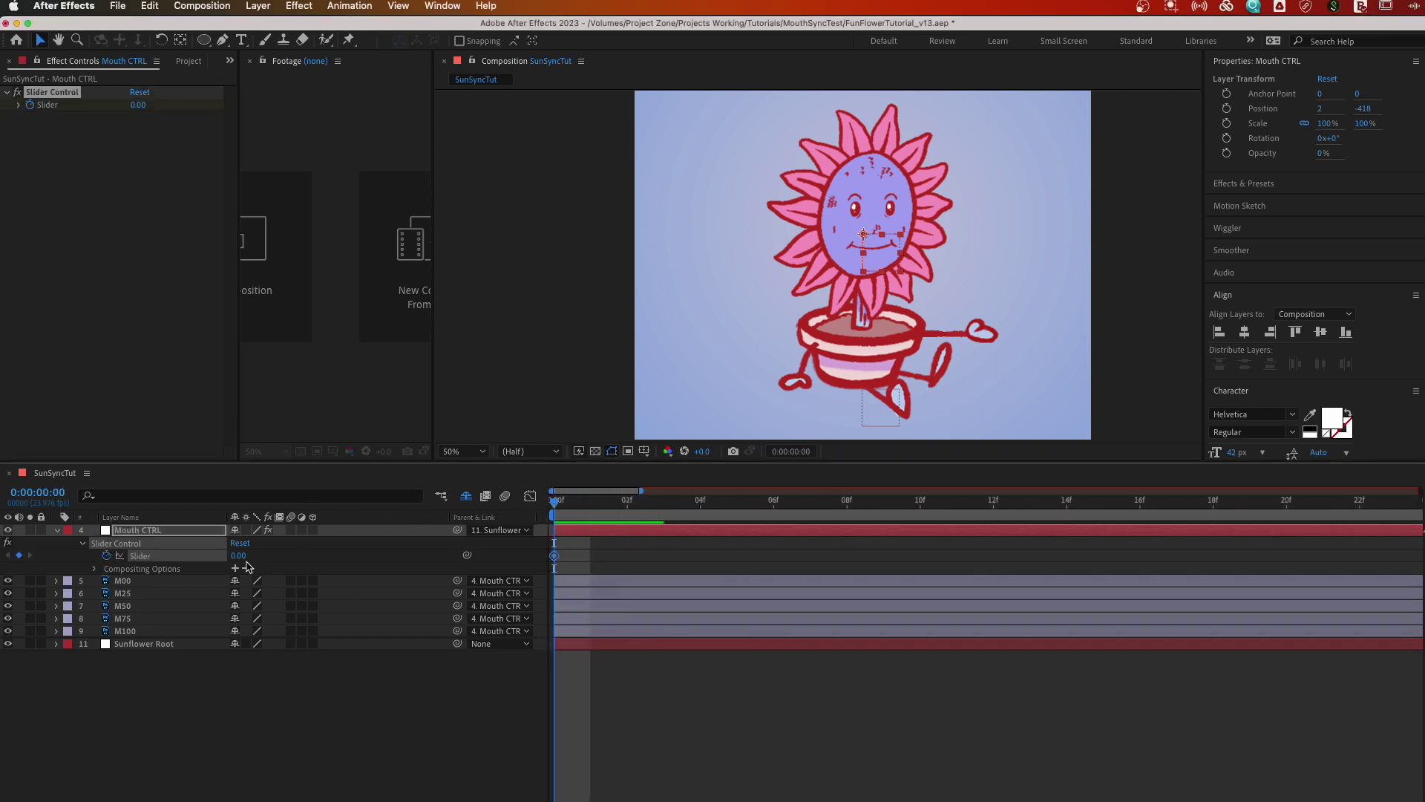
- Add Slider keyframes on Mouth CTRL with a value of 25 at frame 2 and 50 at frame 4
click(613, 505)
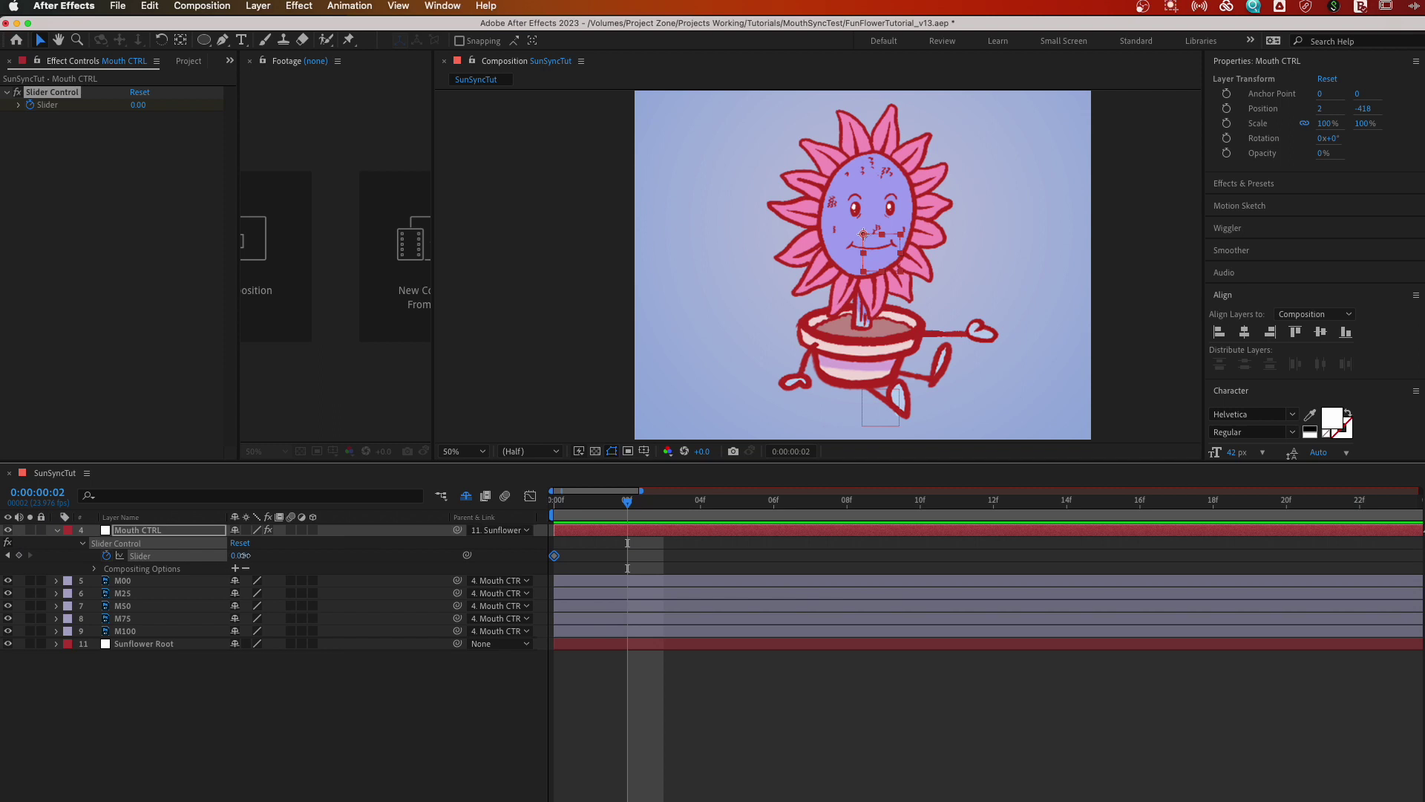
click(242, 556)
text(25)
key(Return)
click(701, 504)
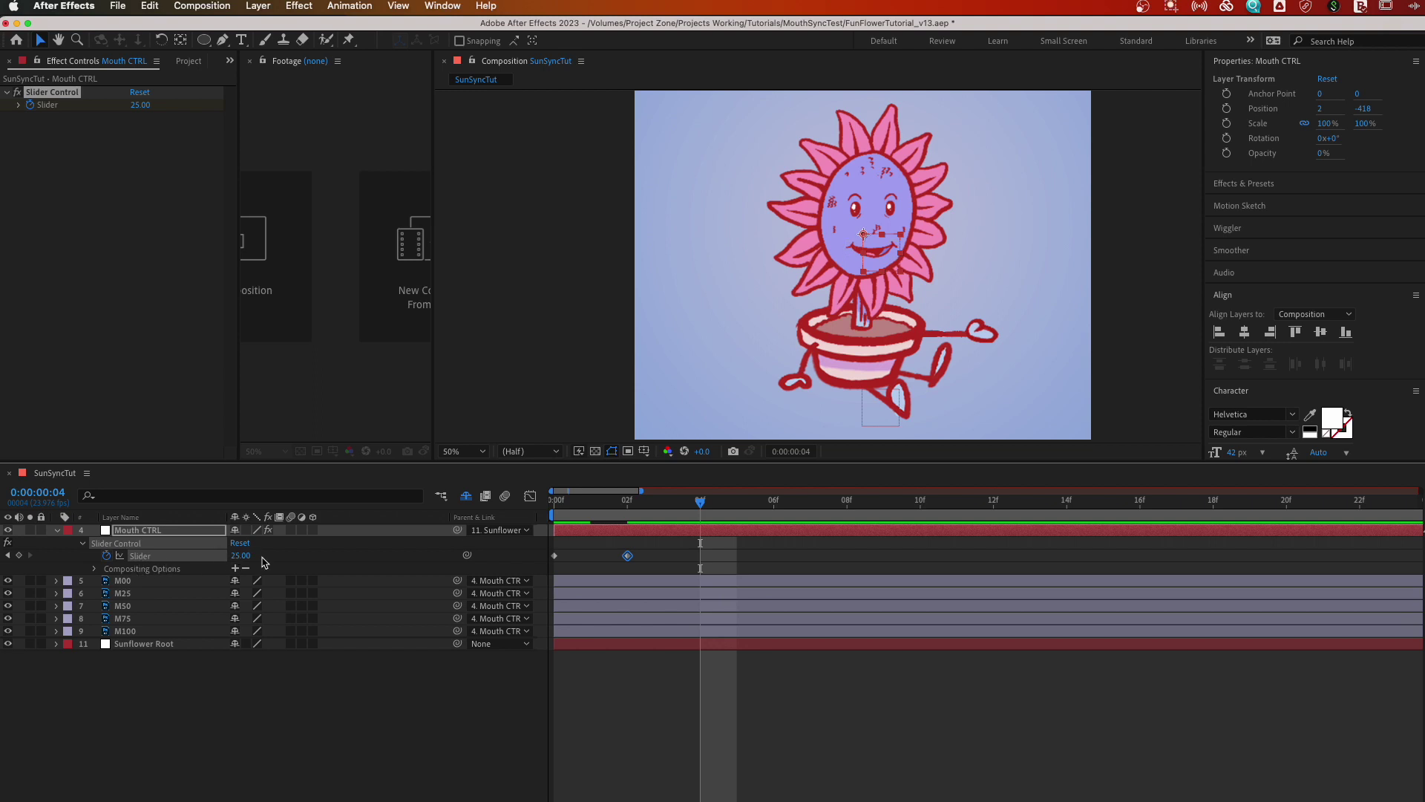
click(240, 556)
text(50)
key(Return)
- Add Slider keyframes on Mouth CTRL with a value of 75 at frame 6 and 100 at frame 8
click(767, 505)
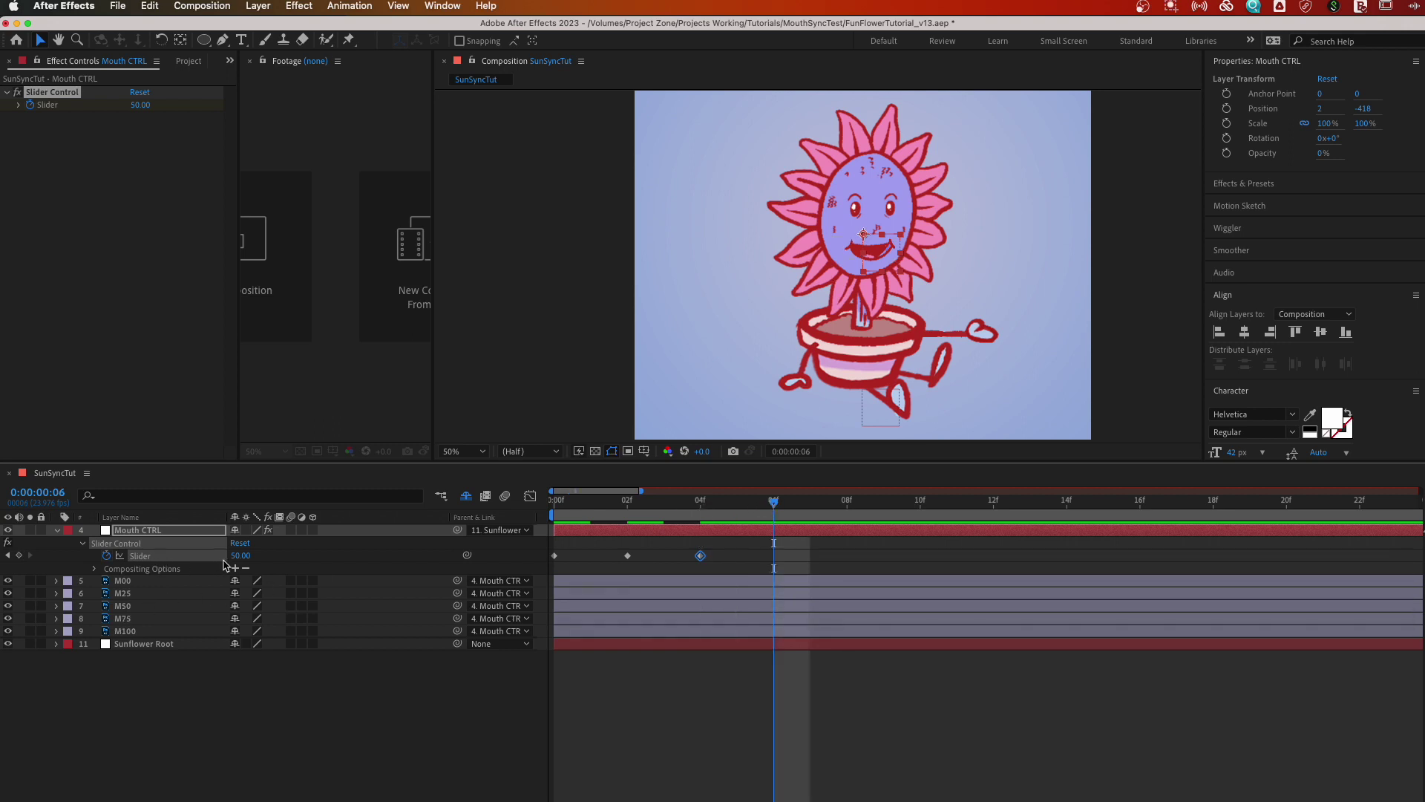
click(238, 556)
key(Return)
click(848, 508)
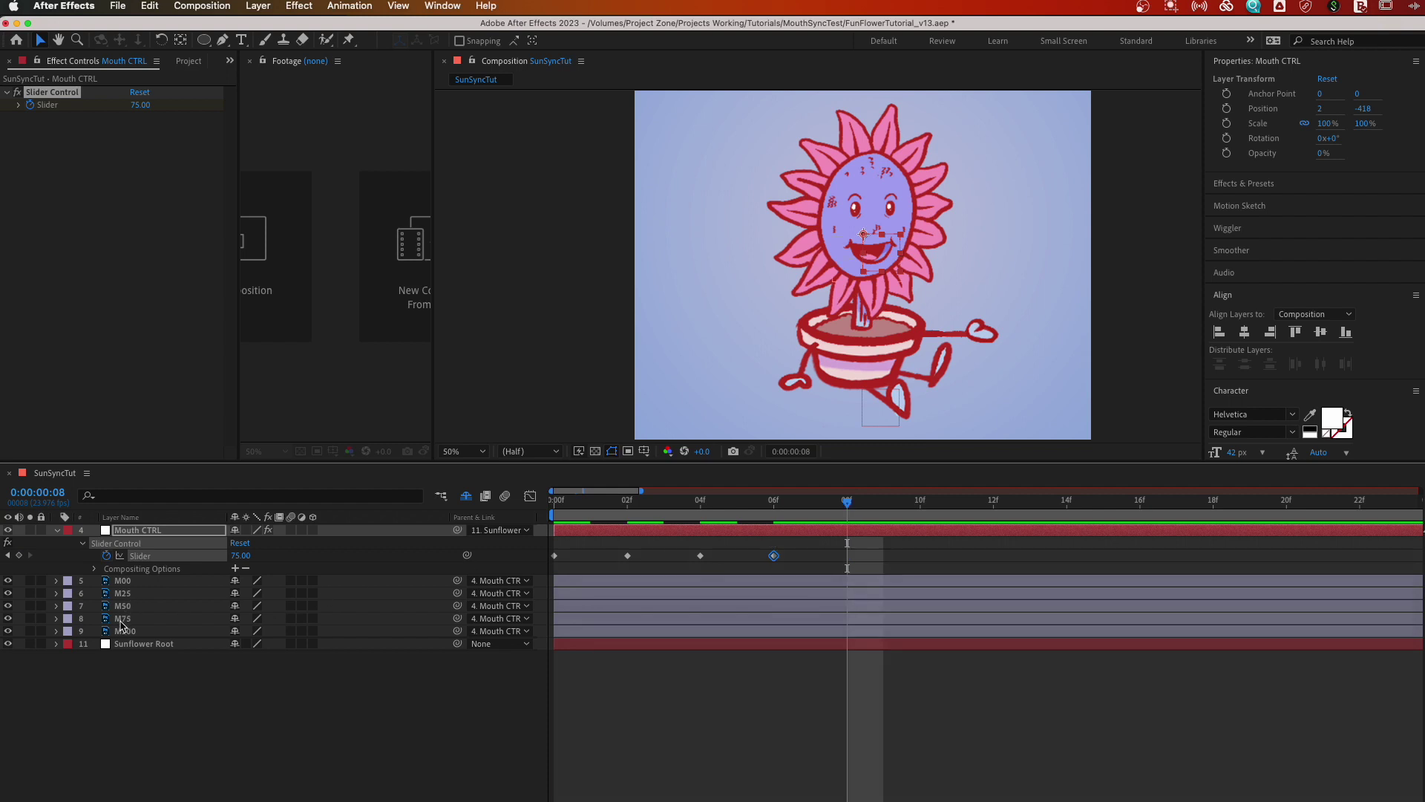
click(243, 555)
text(100)
key(Return)
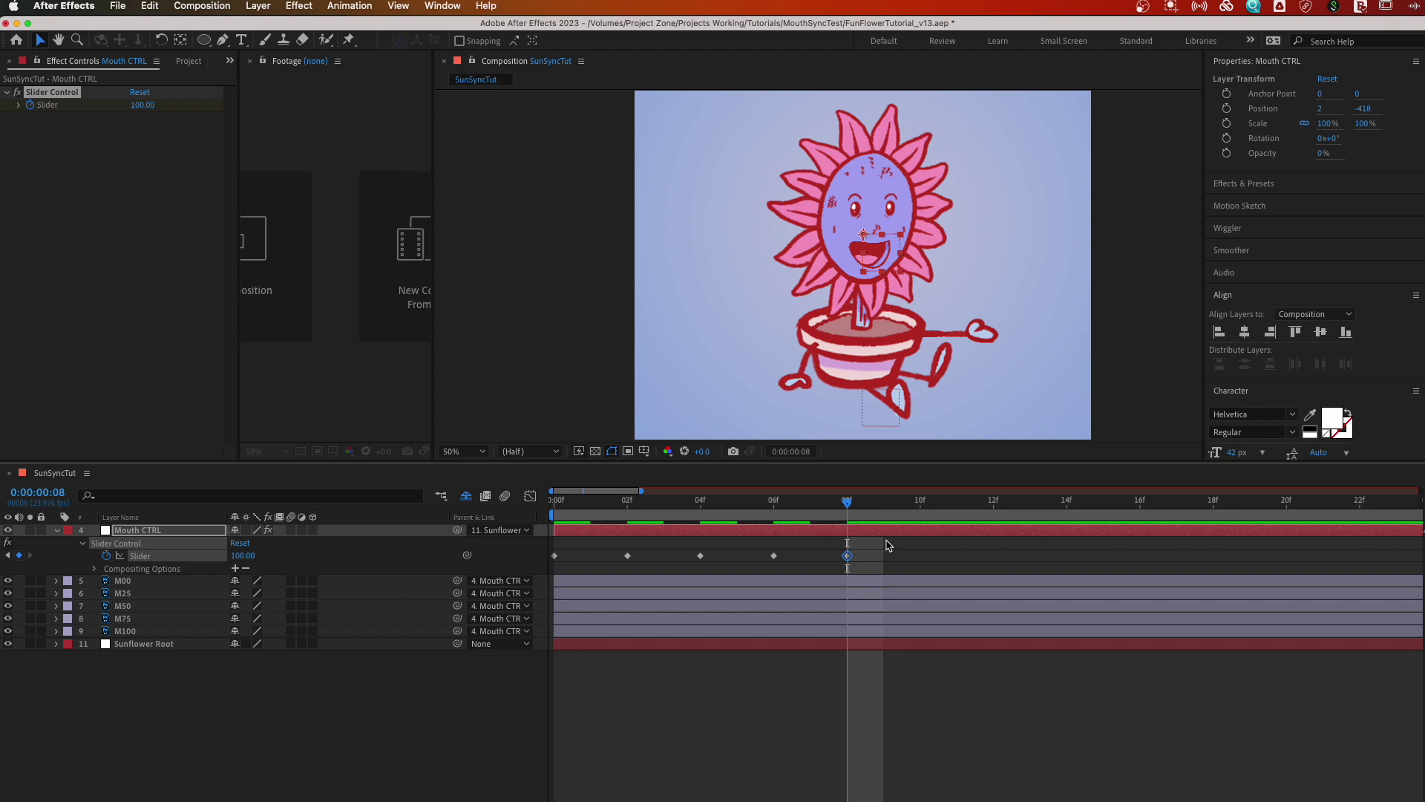
- Select all Slider keyframes on Mouth CTRL and convert them to hold keyframes
drag(888, 545, 530, 584)
right_click(152, 564)
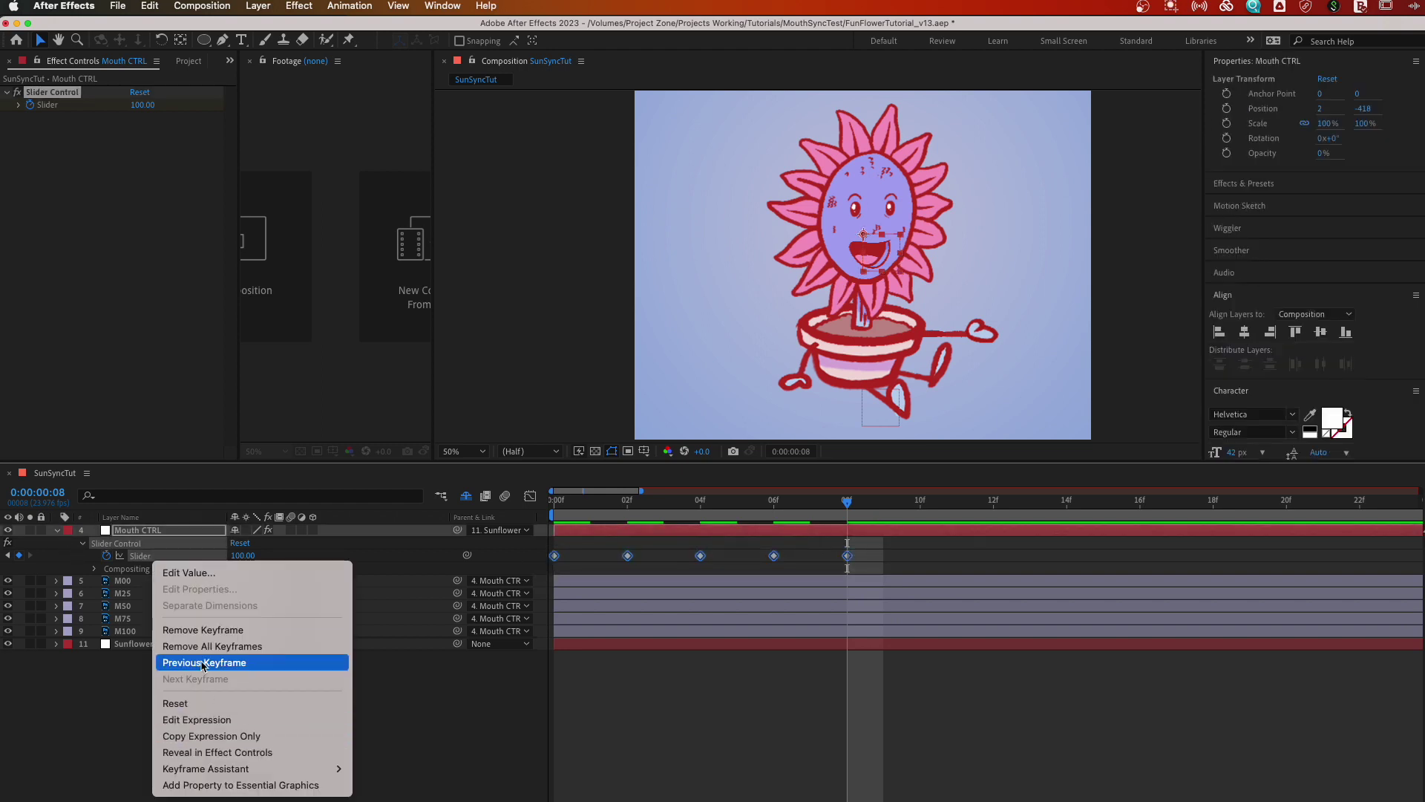
mouse_move(219, 774)
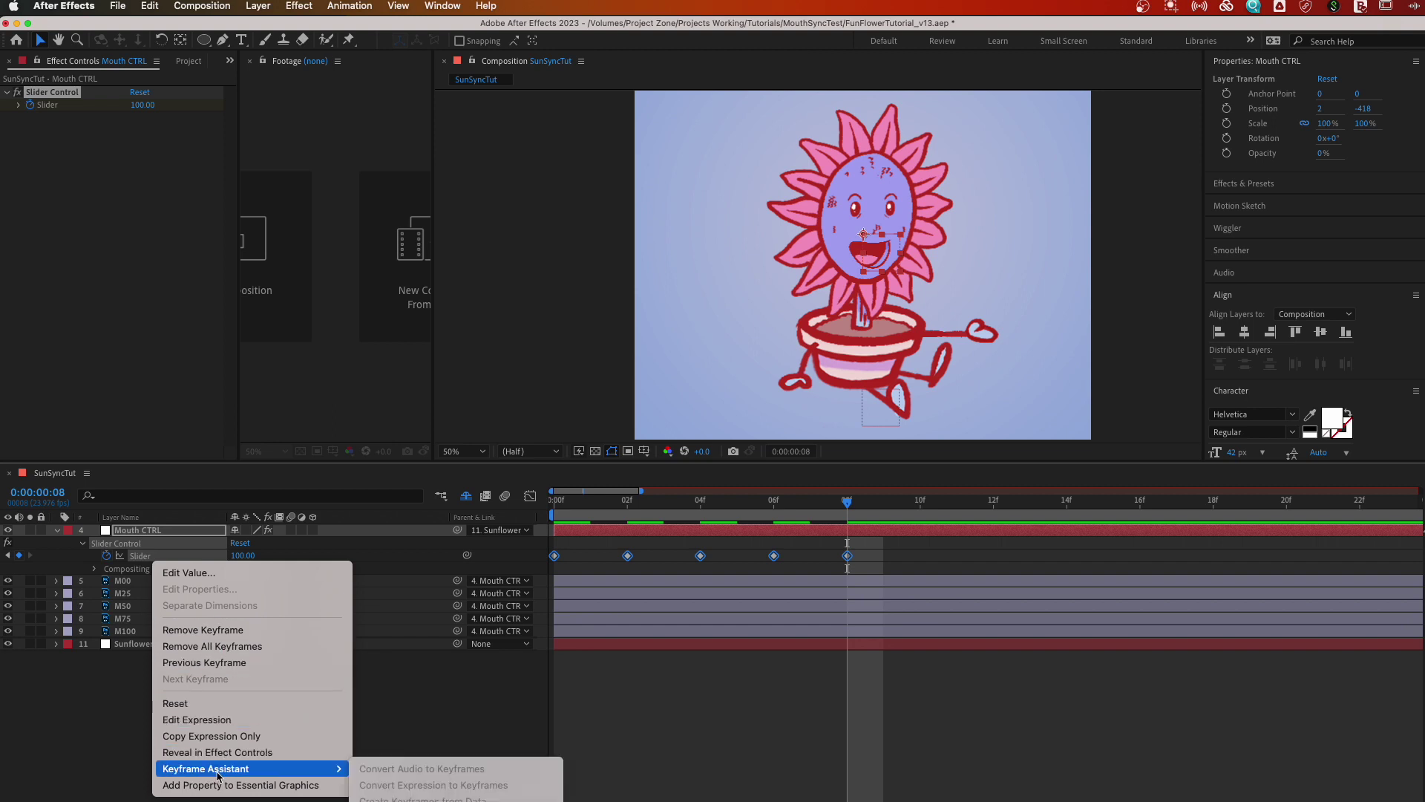
right_click(629, 560)
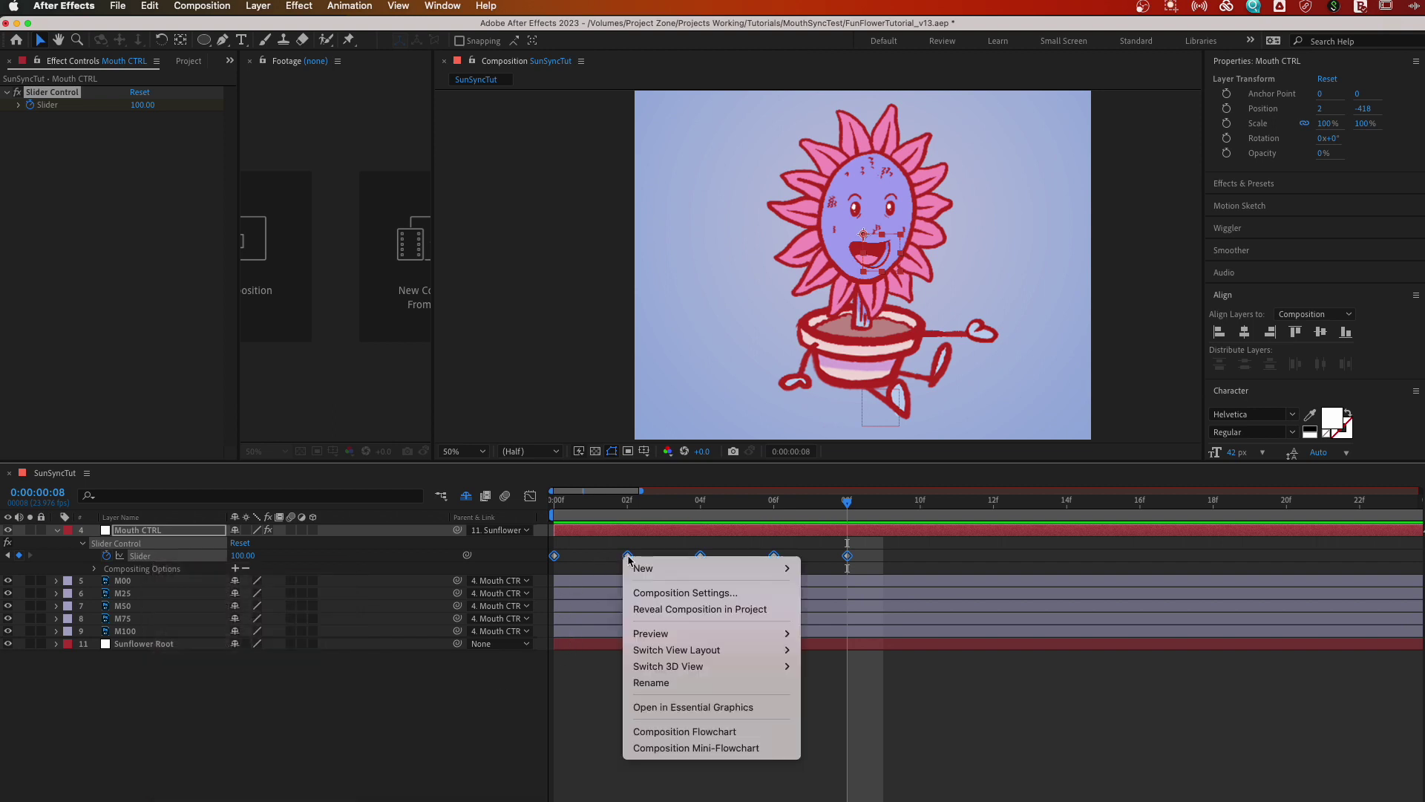
click(554, 557)
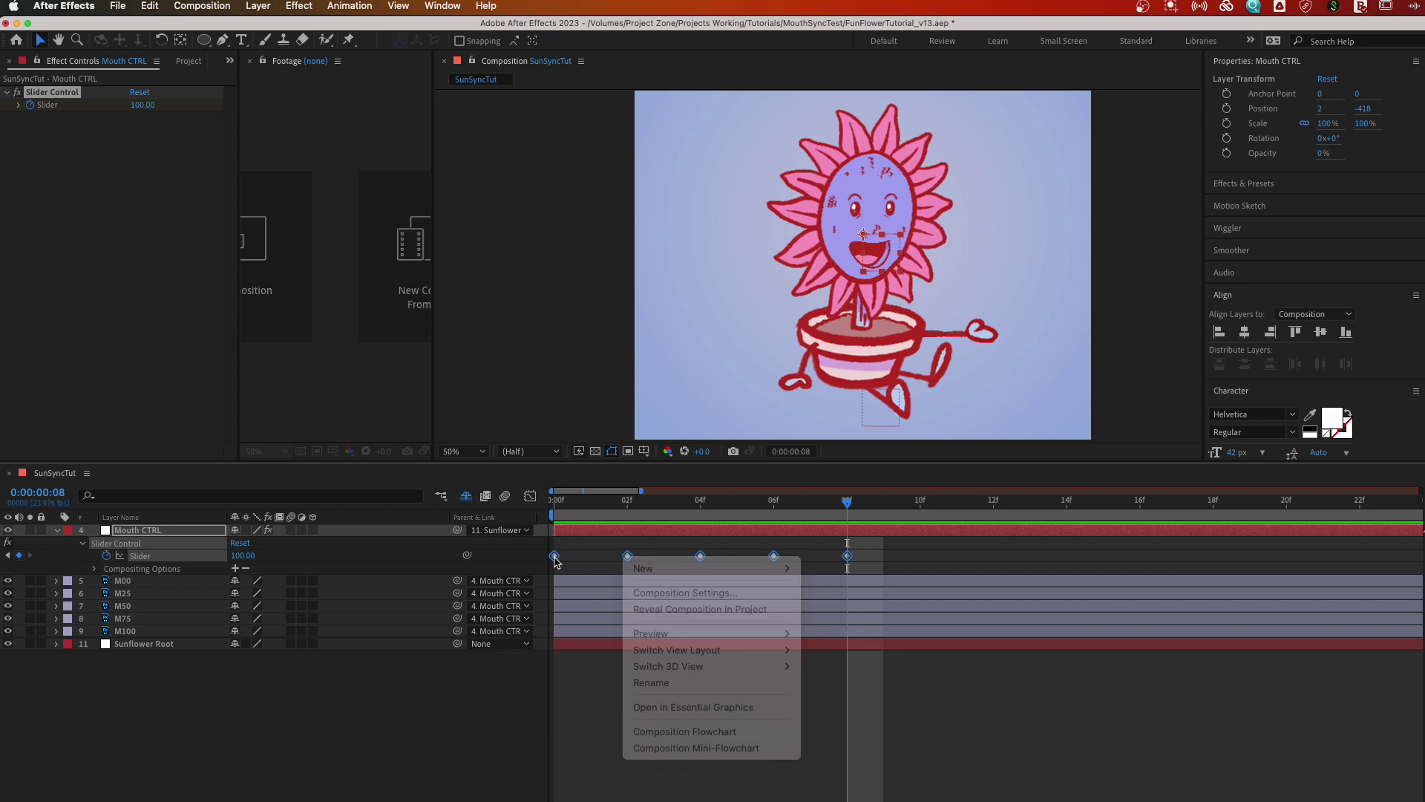
right_click(556, 560)
click(631, 726)
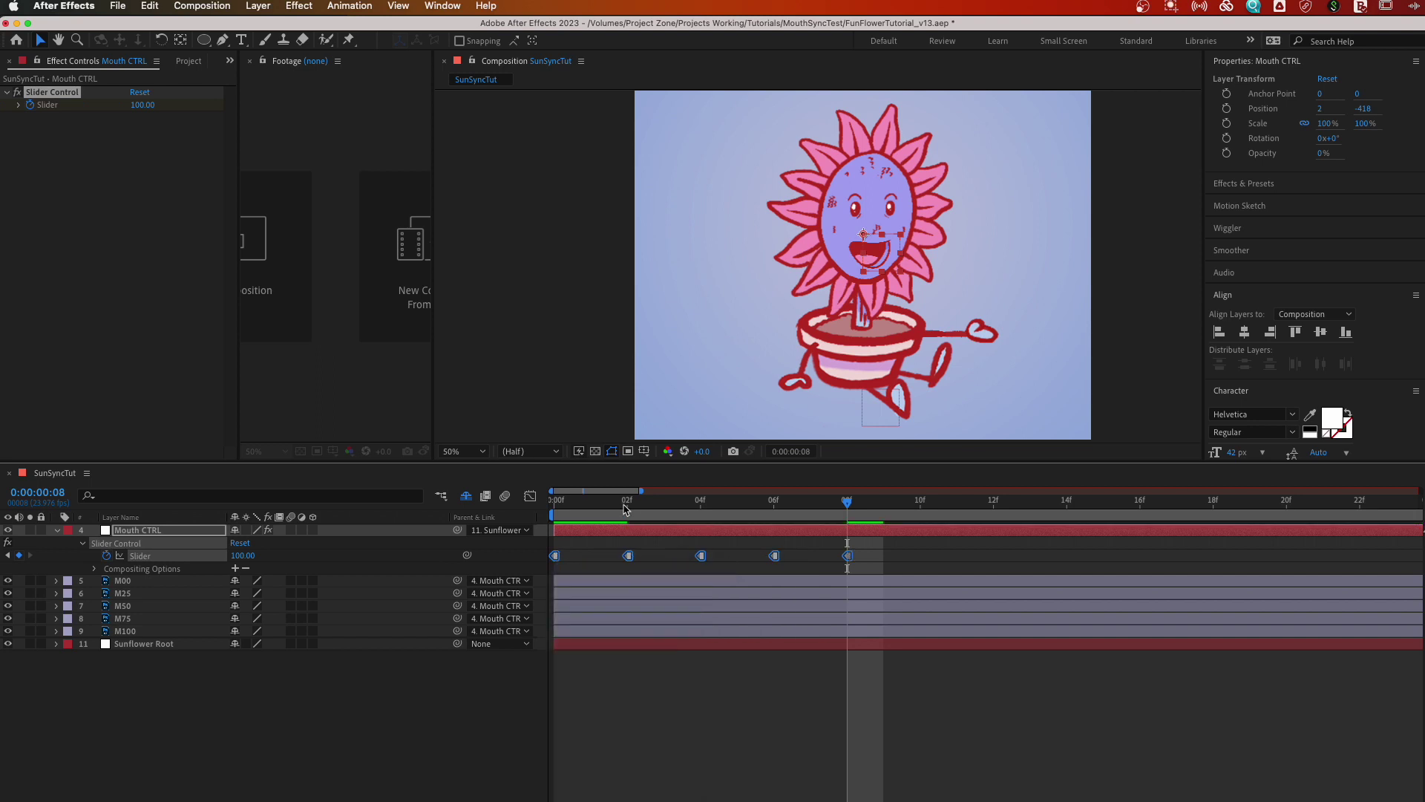
- Move the current time to frame 10, deselect the keyframes and open the Mouth CTRL Slider value for editing
drag(625, 508, 907, 512)
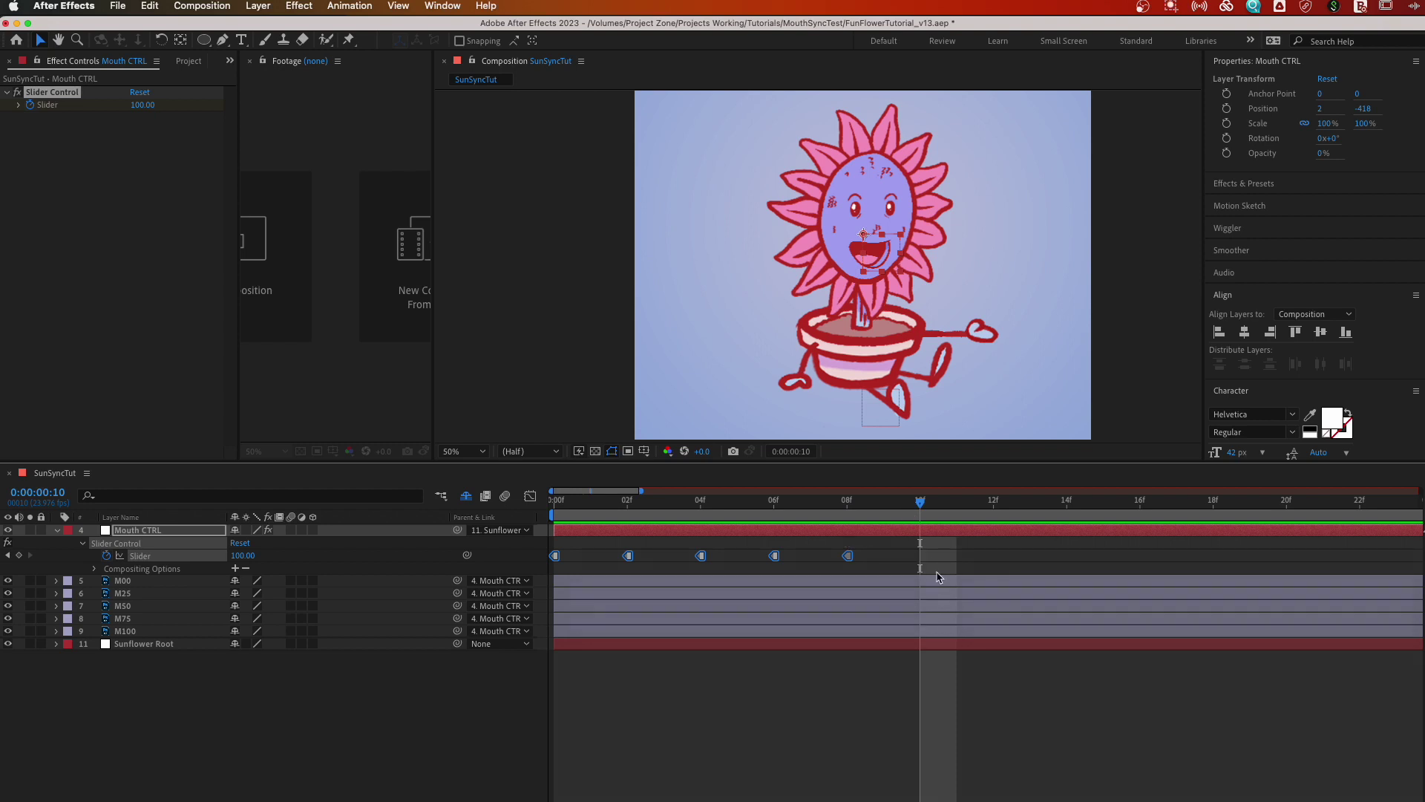
click(934, 560)
click(242, 556)
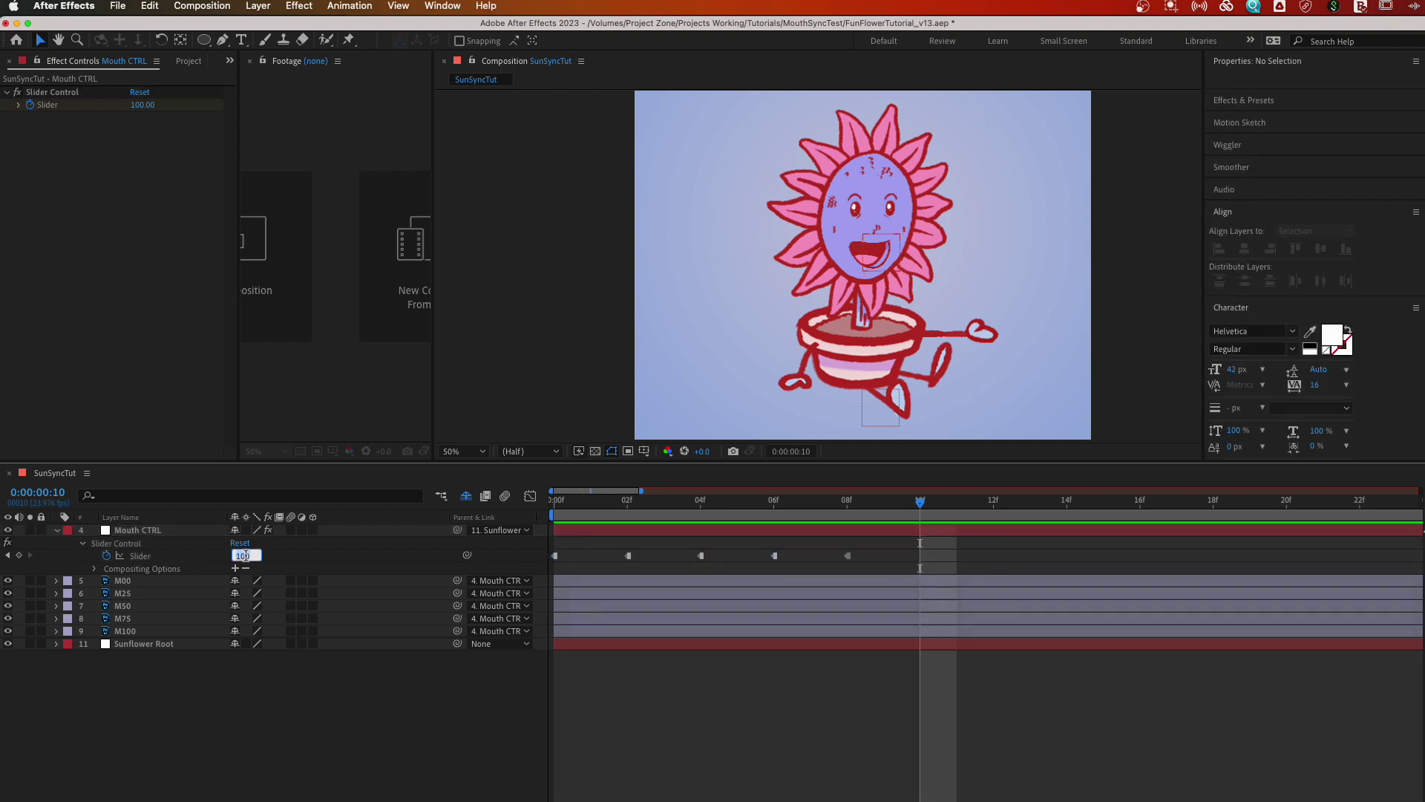
- Review the Opacity expressions of layers M00 and M25, checking the layerNum condition in each, and collapse both layers
click(56, 579)
click(56, 580)
click(159, 582)
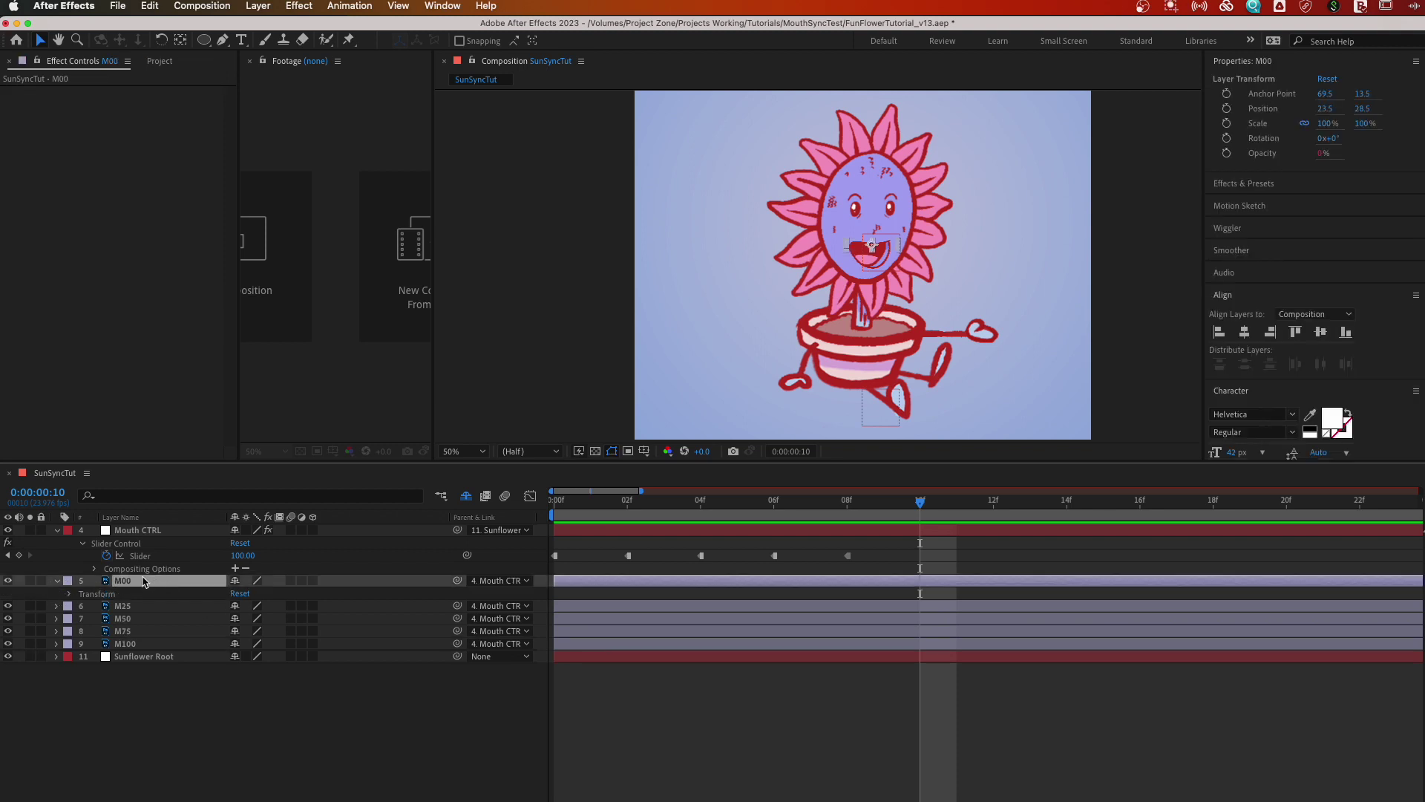
key(t)
click(82, 594)
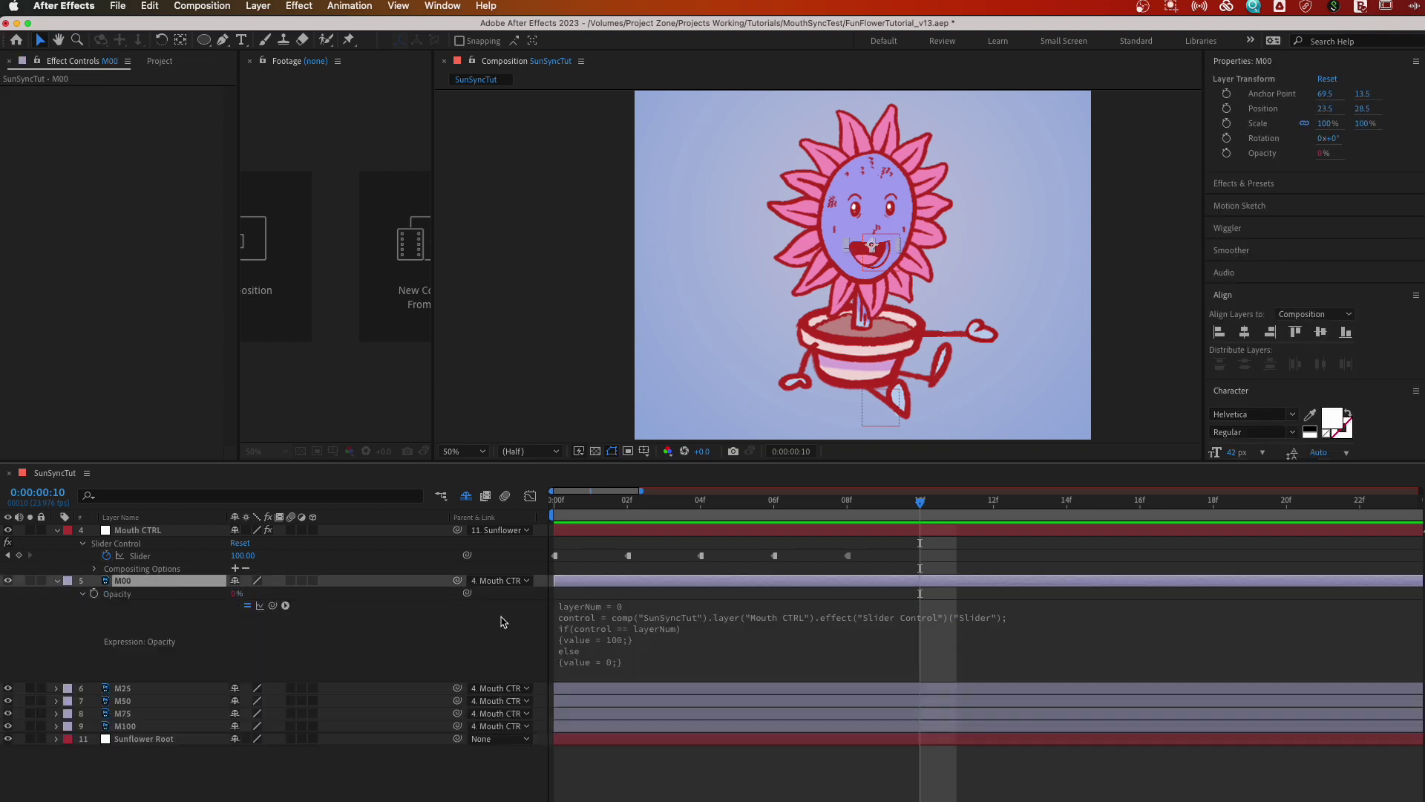
click(119, 689)
key(t)
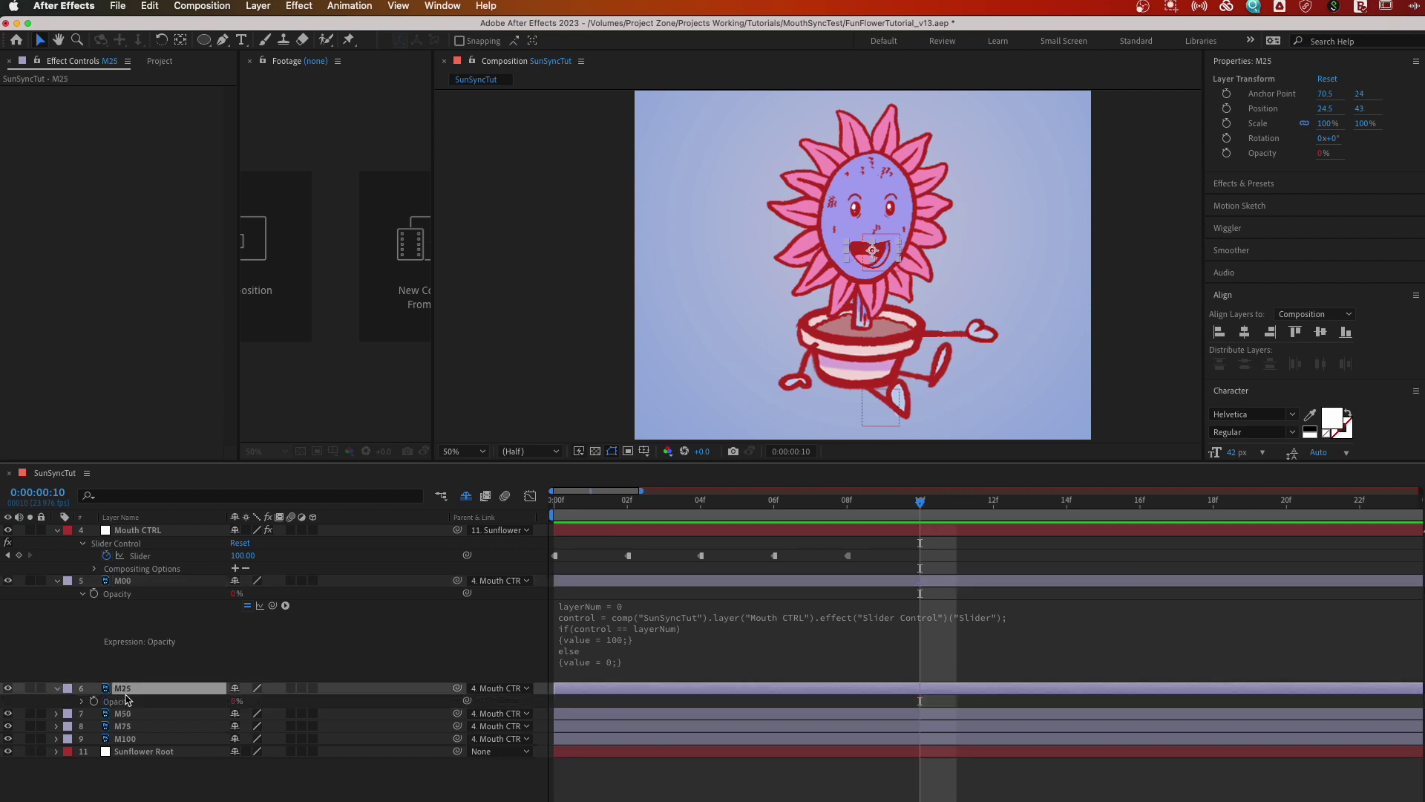
click(82, 701)
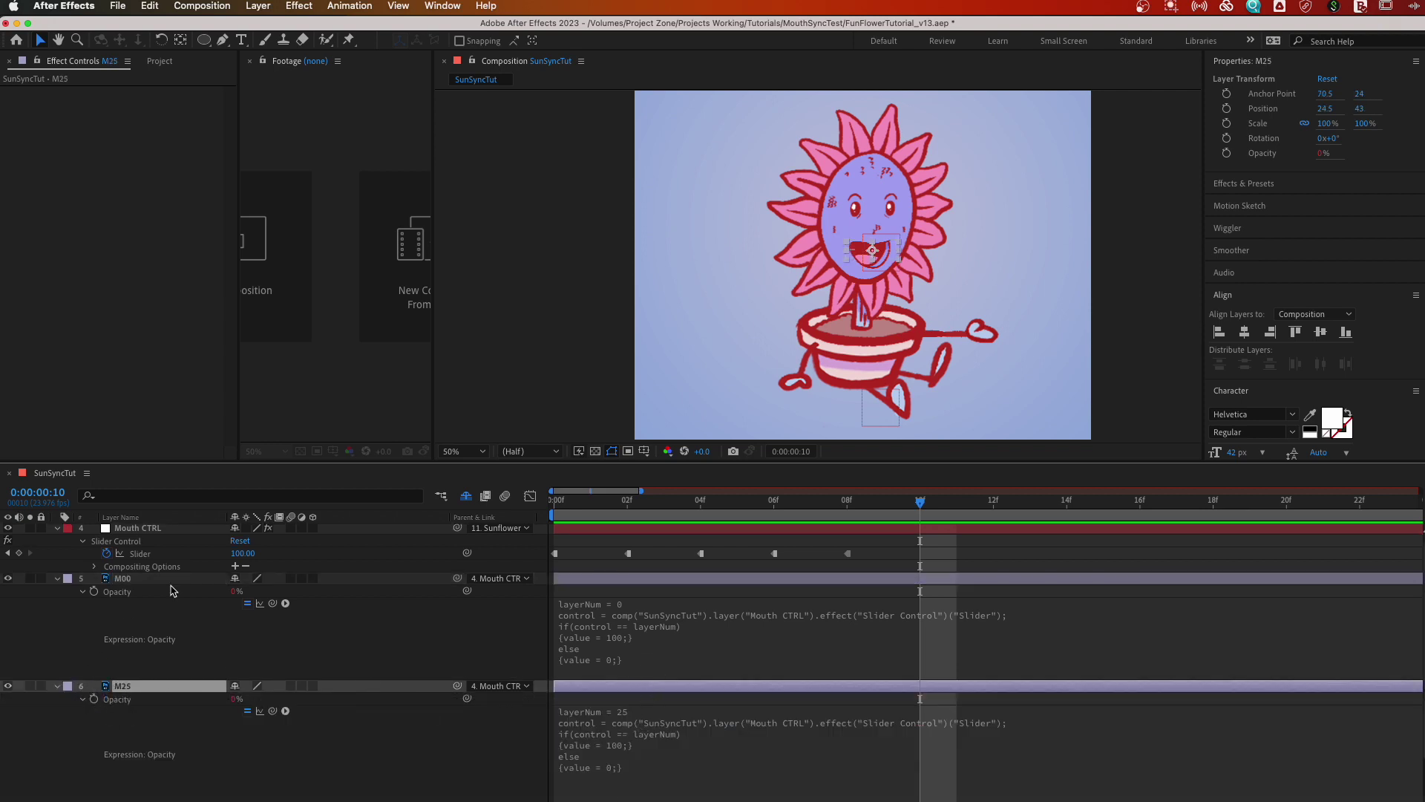
shift+click(157, 579)
key(t)
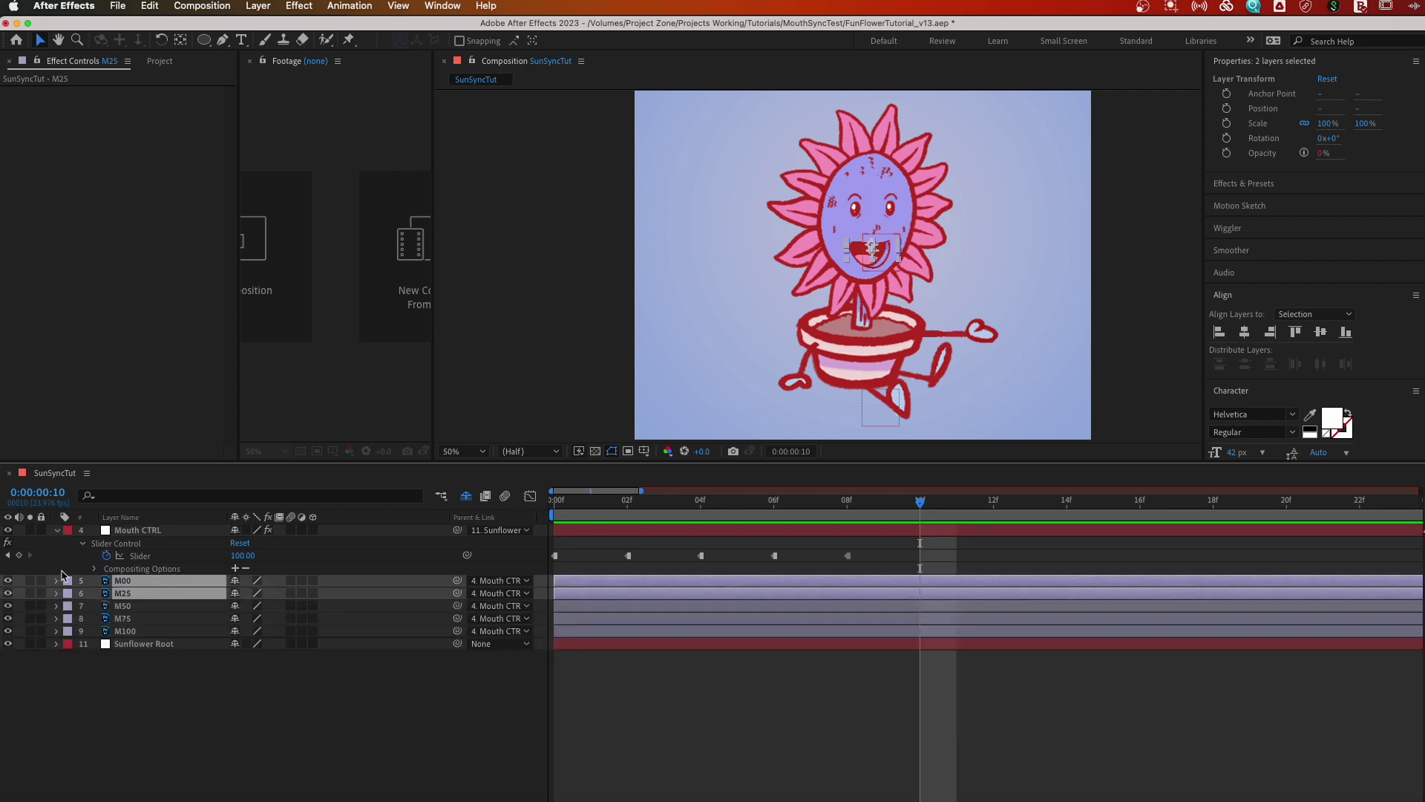
- Set a Mouth CTRL Slider keyframe with a value of 6 at frame 10 and clear the layer selection
click(244, 556)
text(6)
key(Return)
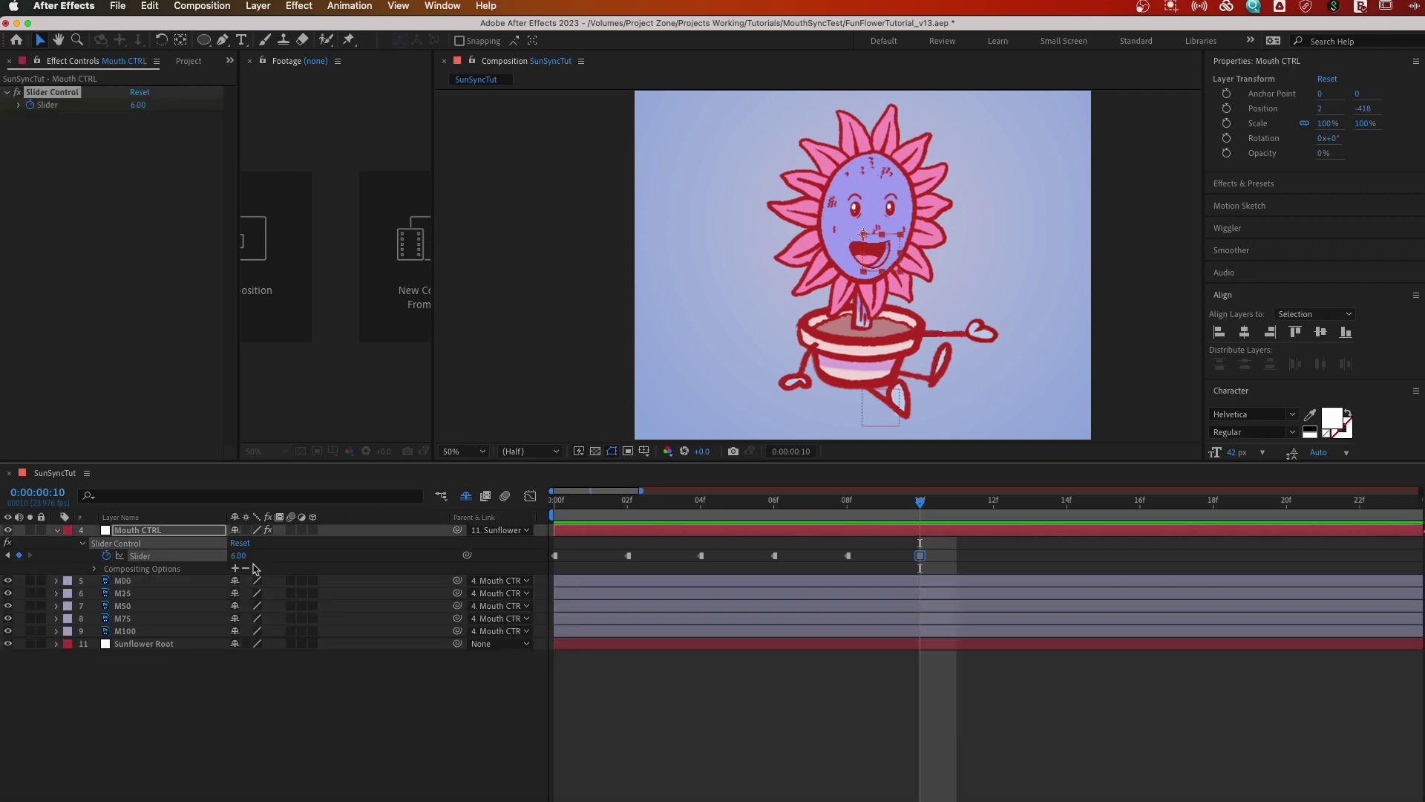
click(401, 751)
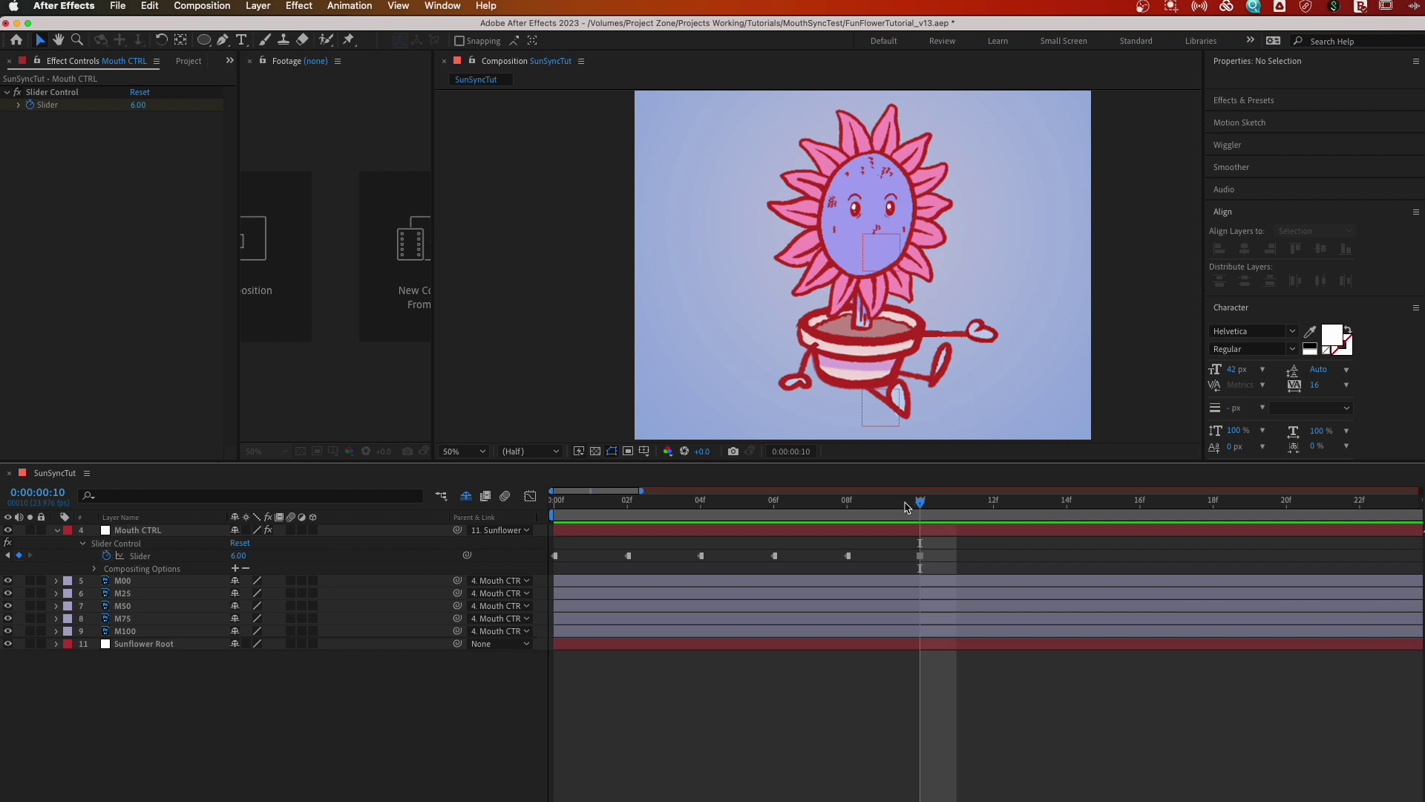
- Return to the start of the composition and delete every Mouth CTRL Slider keyframe after the first one
drag(908, 507, 555, 501)
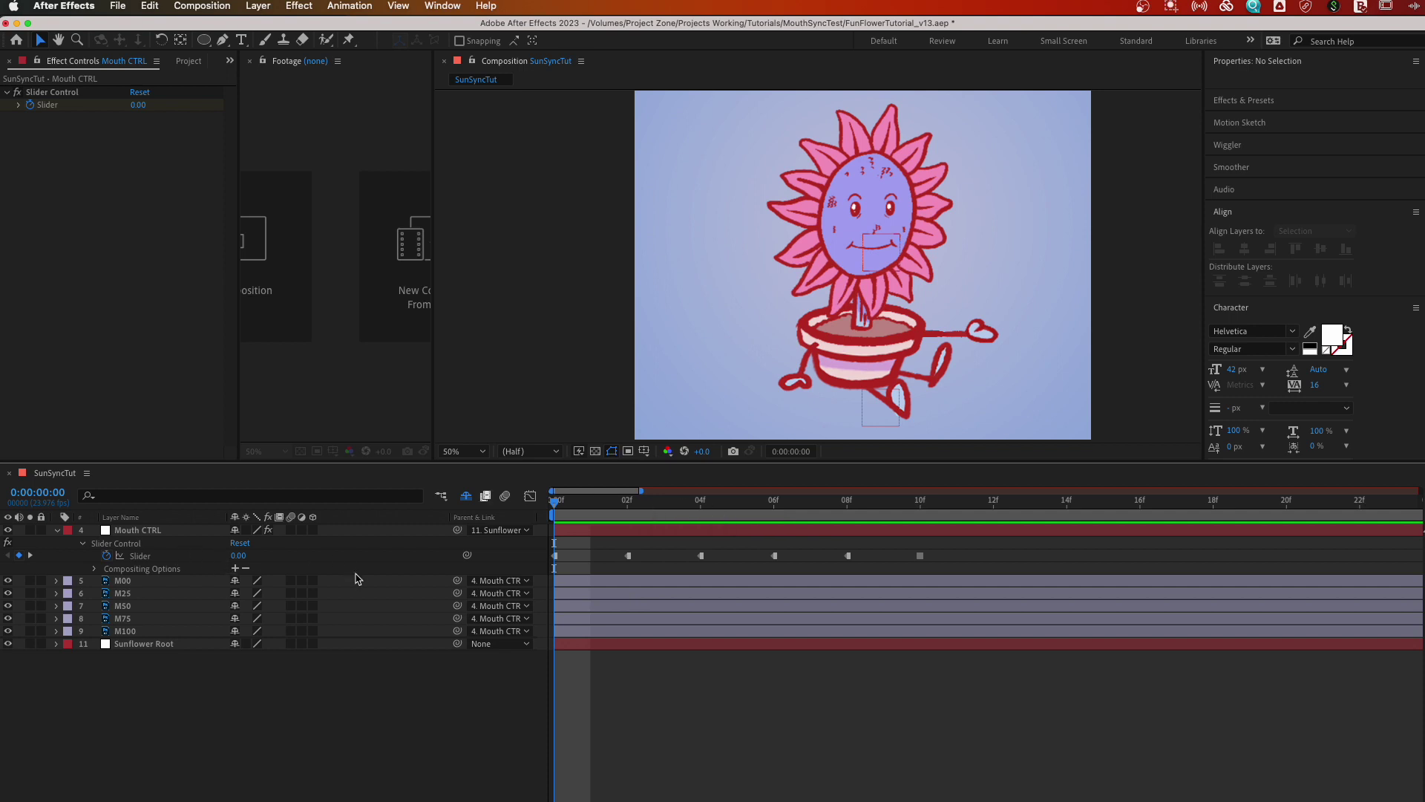
drag(997, 548, 587, 568)
key(Delete)
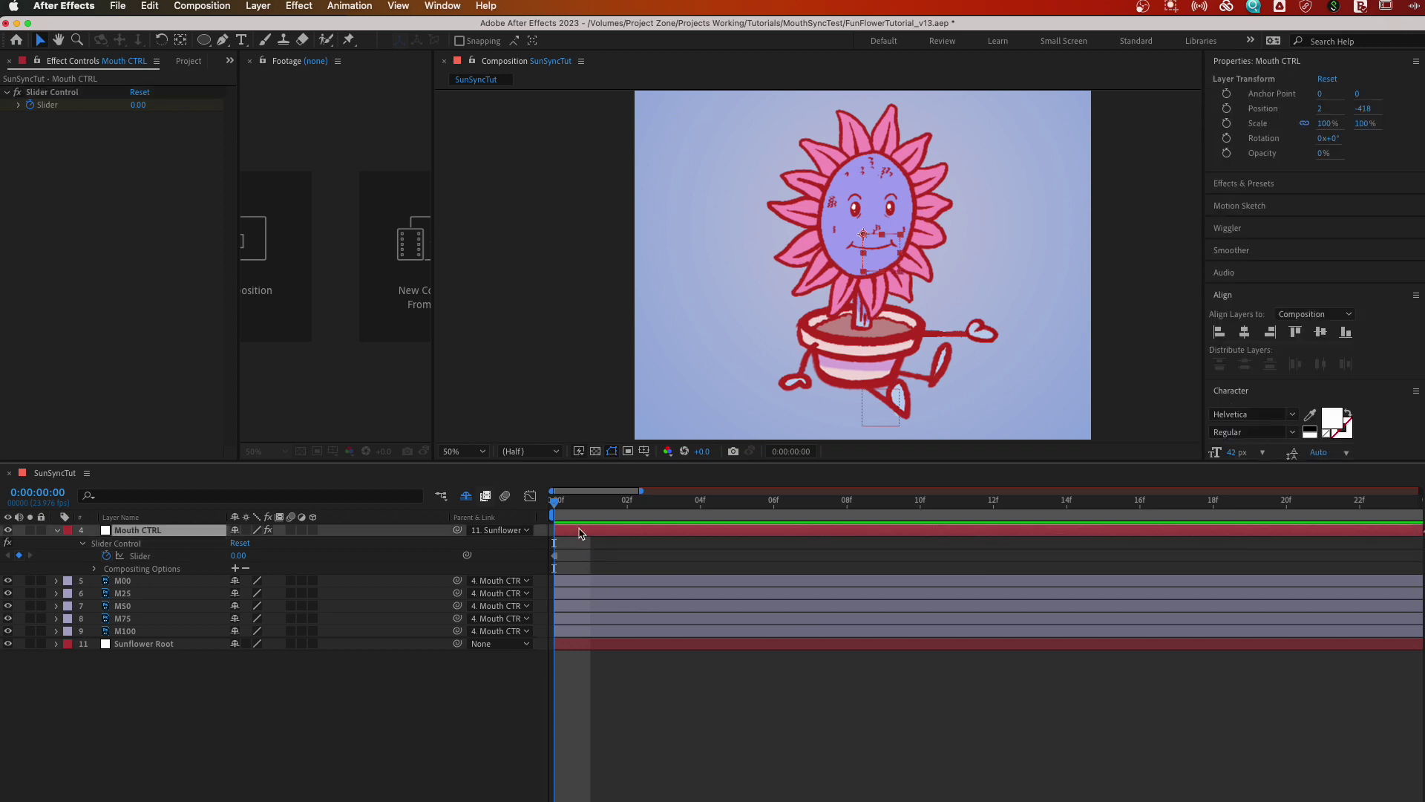
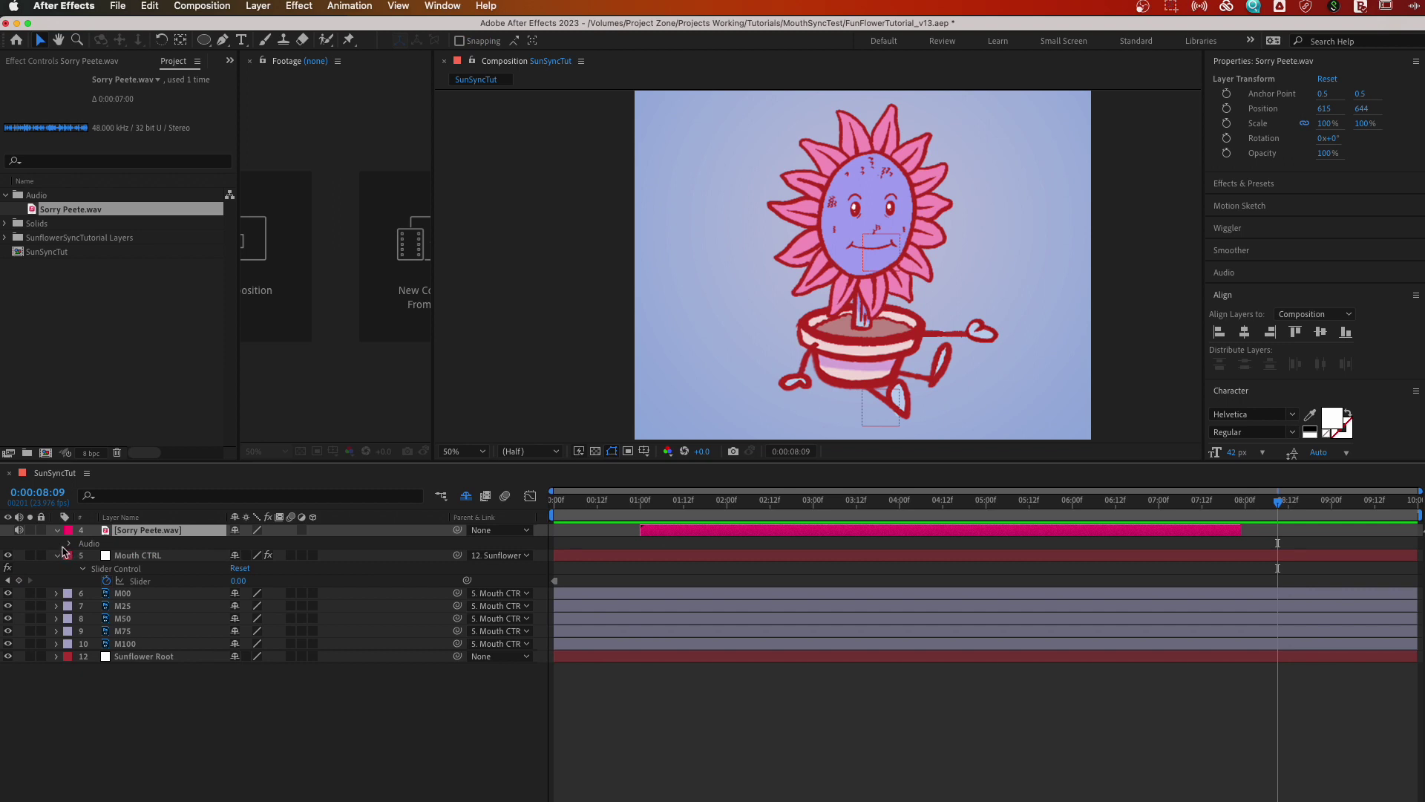
- Examine the audio waveform of the Sorry Peete.wav layer and collapse the layer
click(69, 543)
click(82, 570)
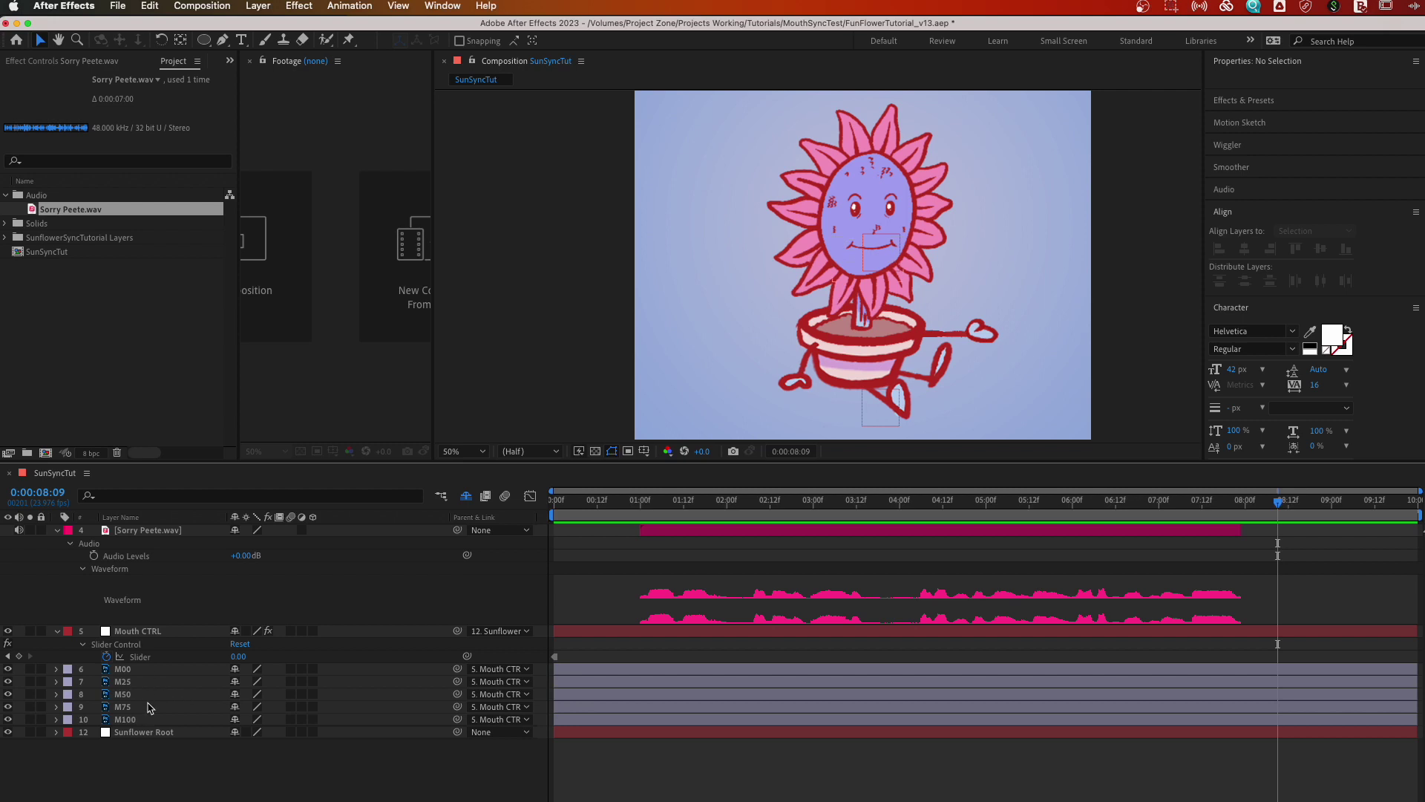
click(148, 530)
key(u)
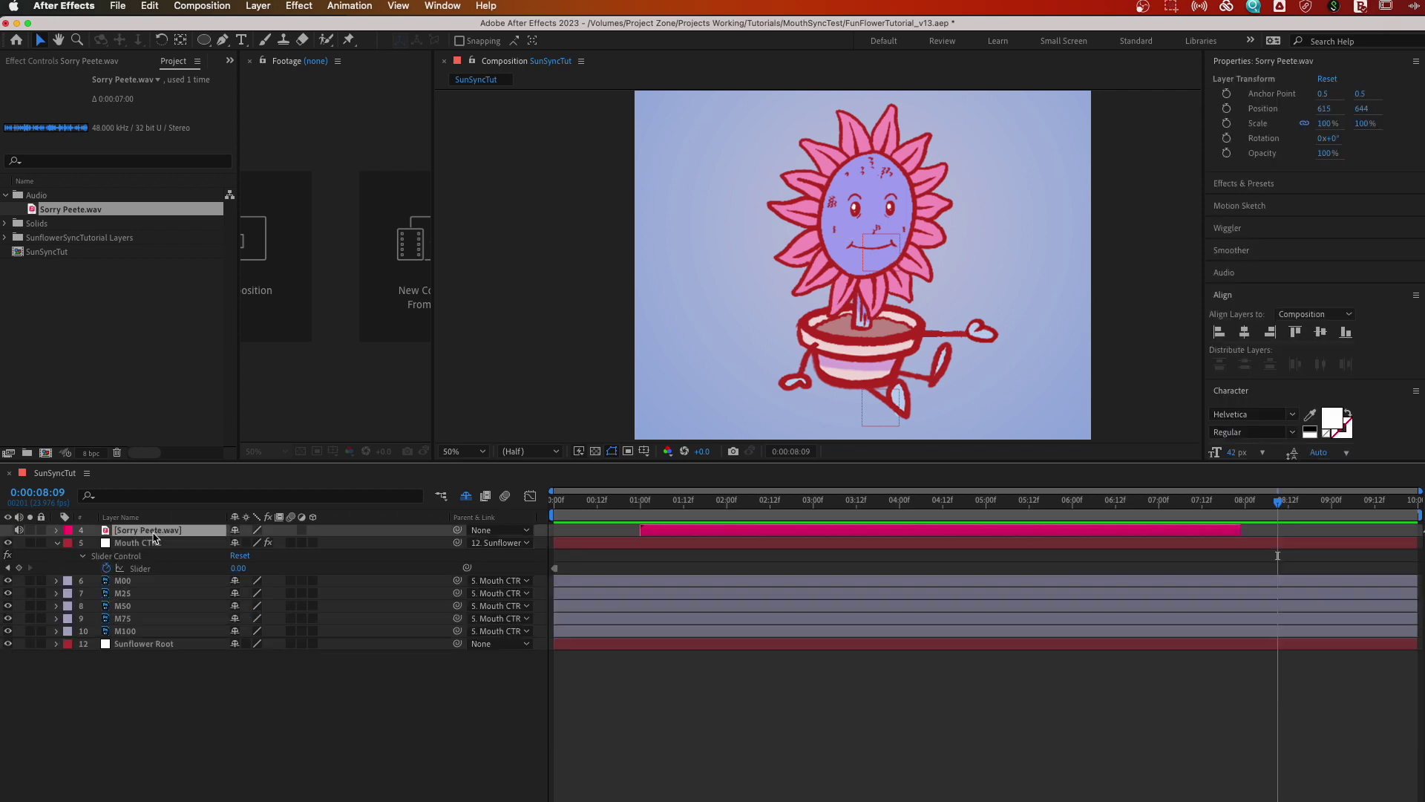
- Run Convert Audio to Keyframes on the Sorry Peete.wav layer
right_click(148, 531)
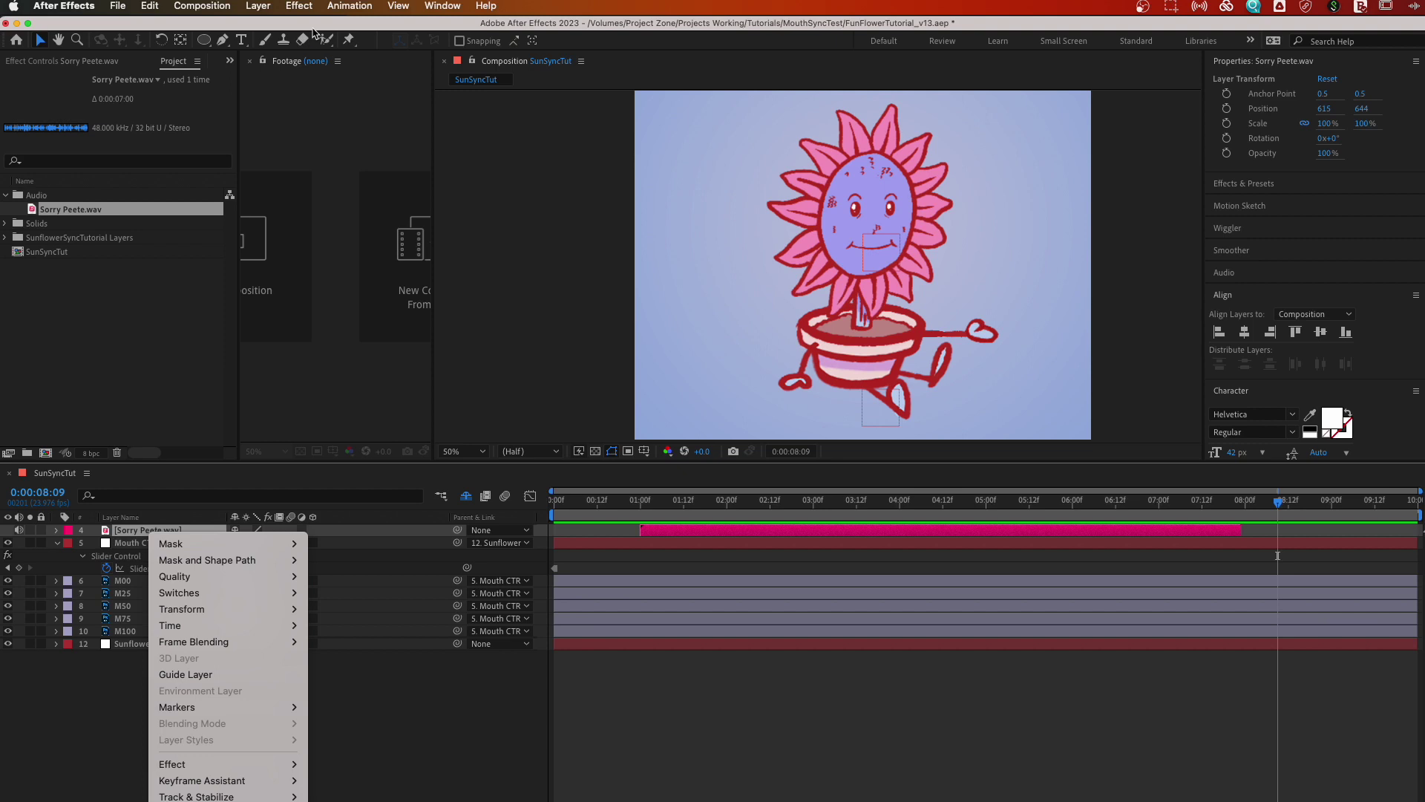
click(356, 6)
click(356, 6)
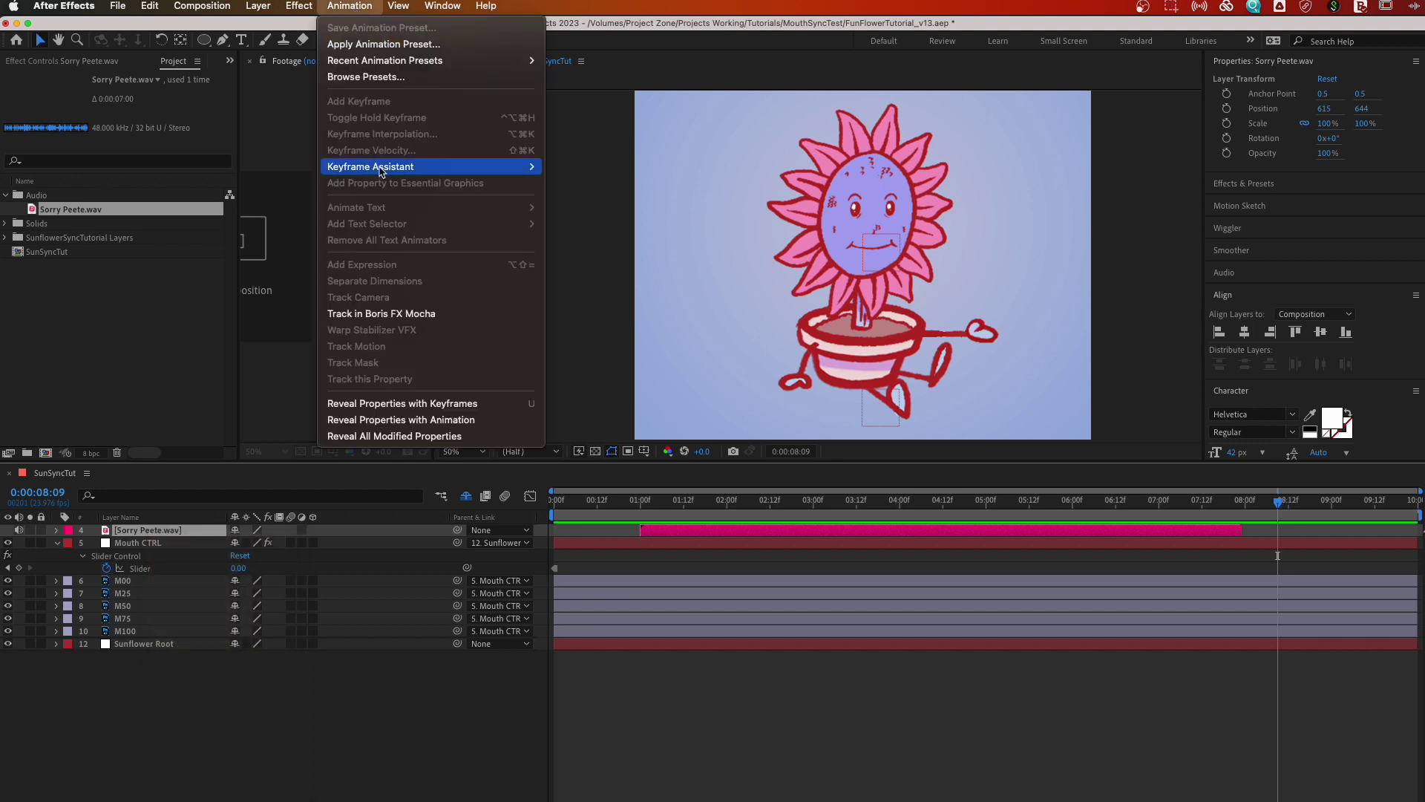
mouse_move(372, 165)
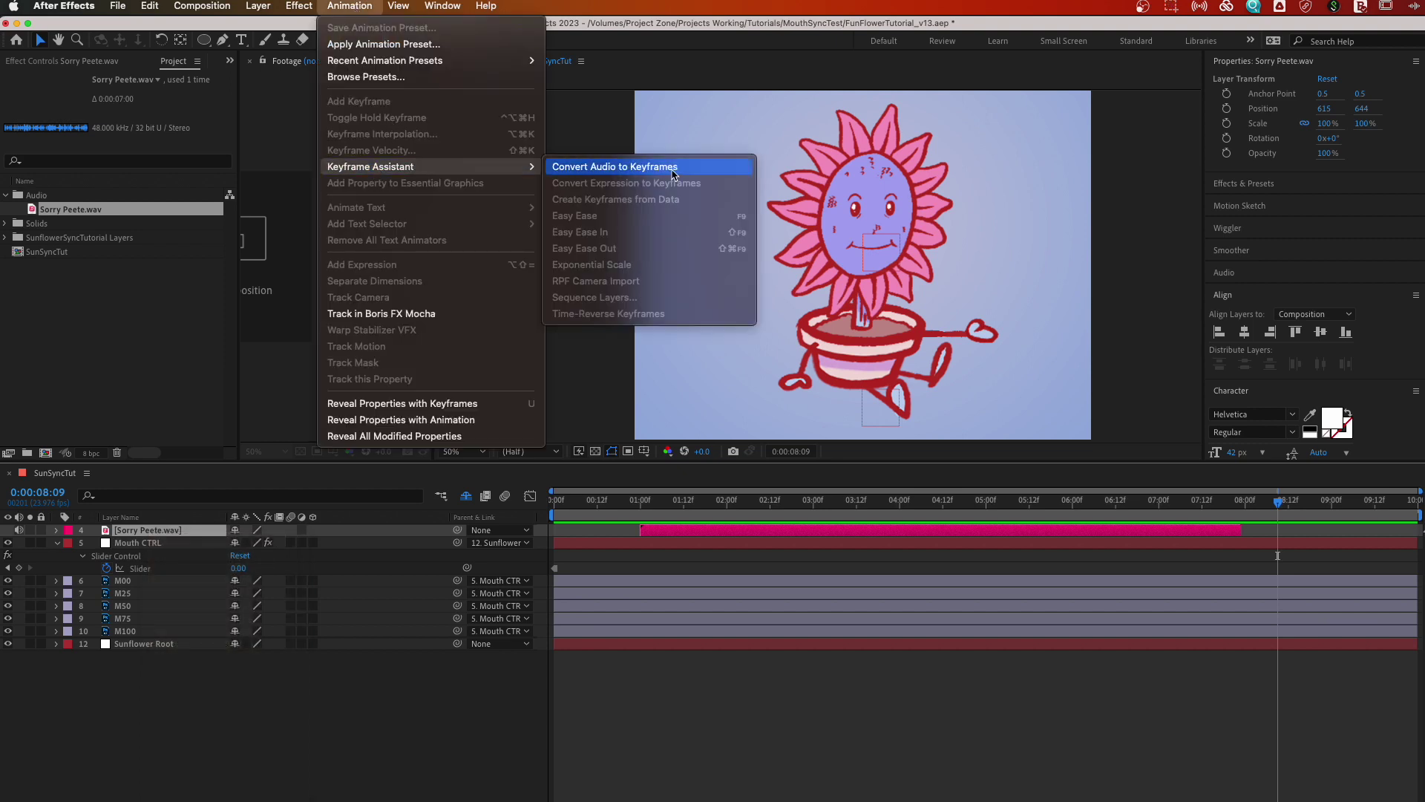
right_click(181, 531)
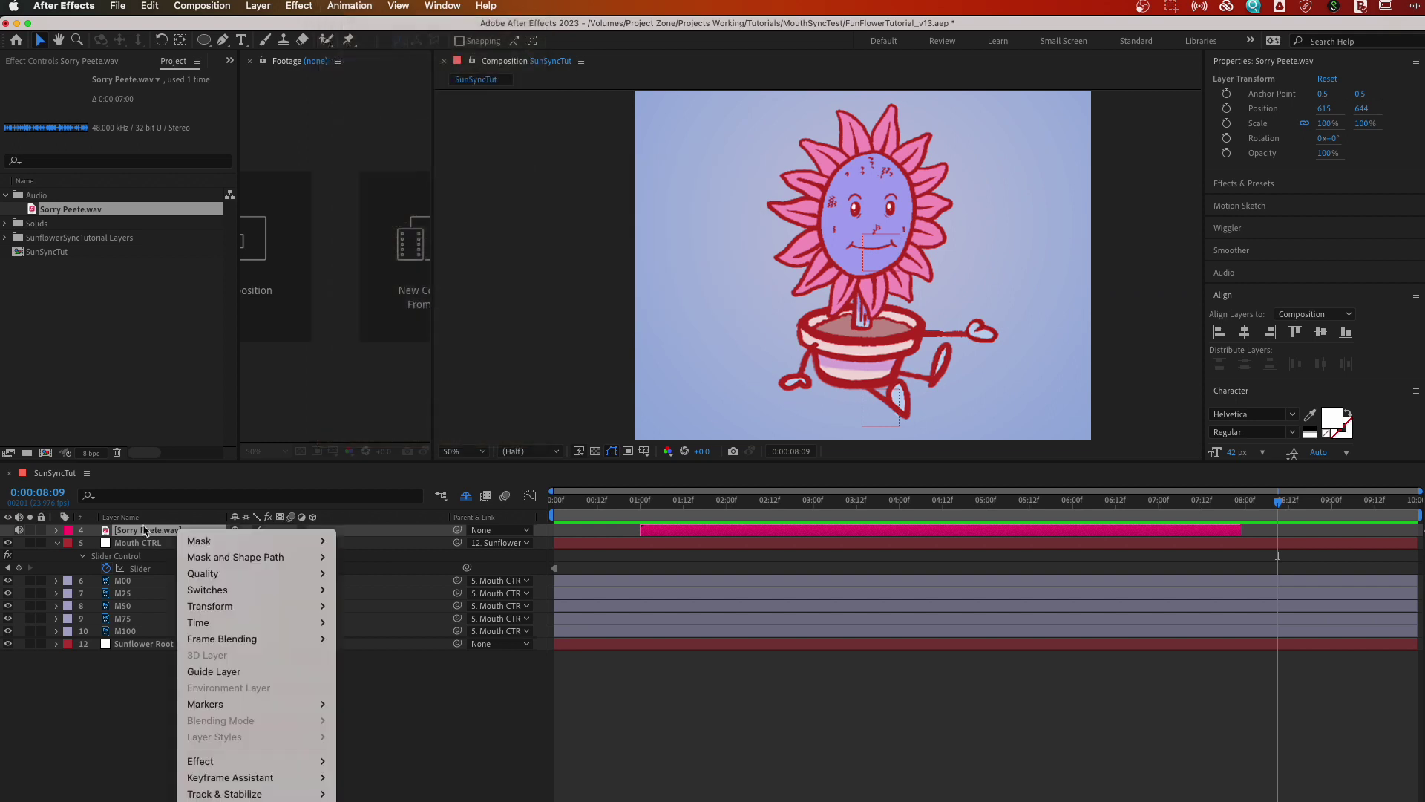
mouse_move(234, 780)
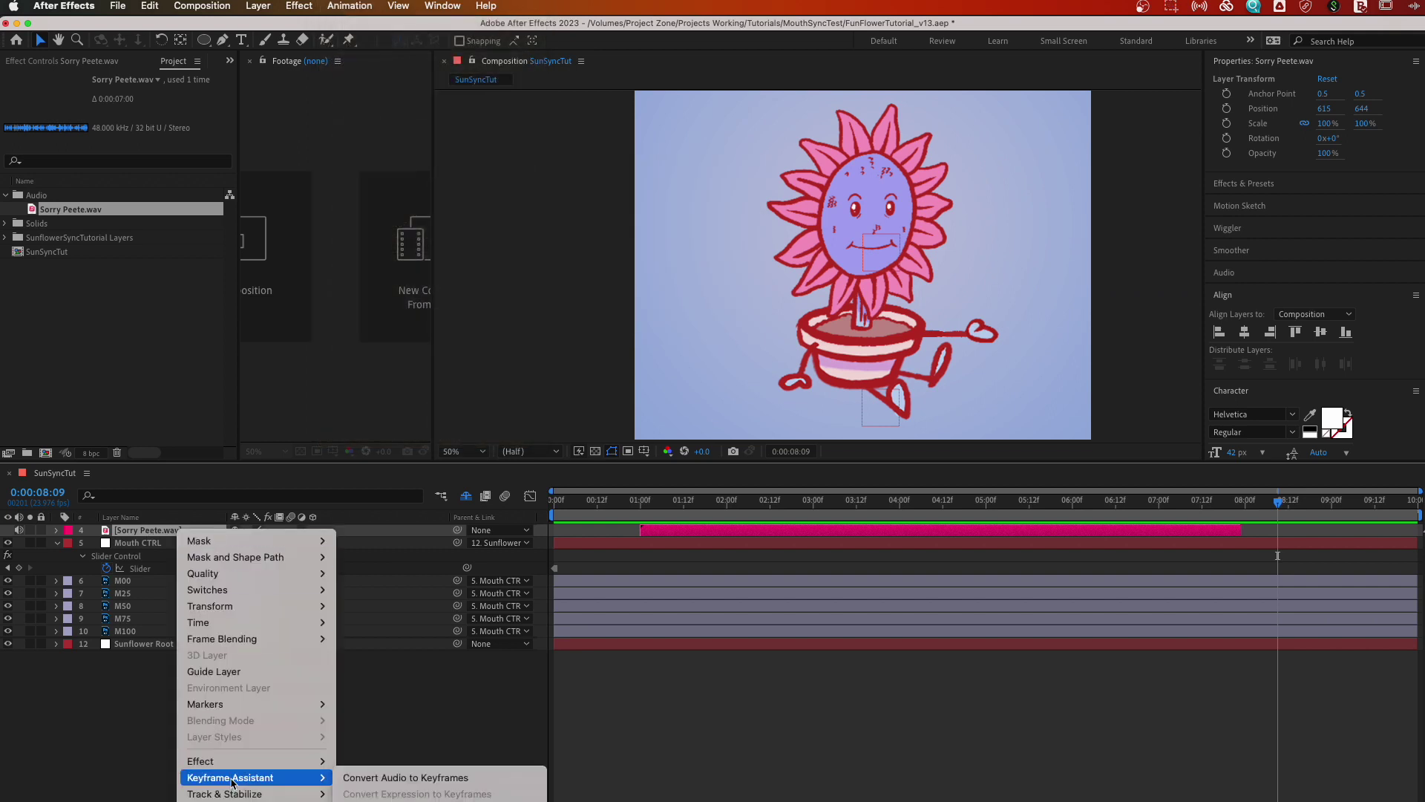
click(396, 779)
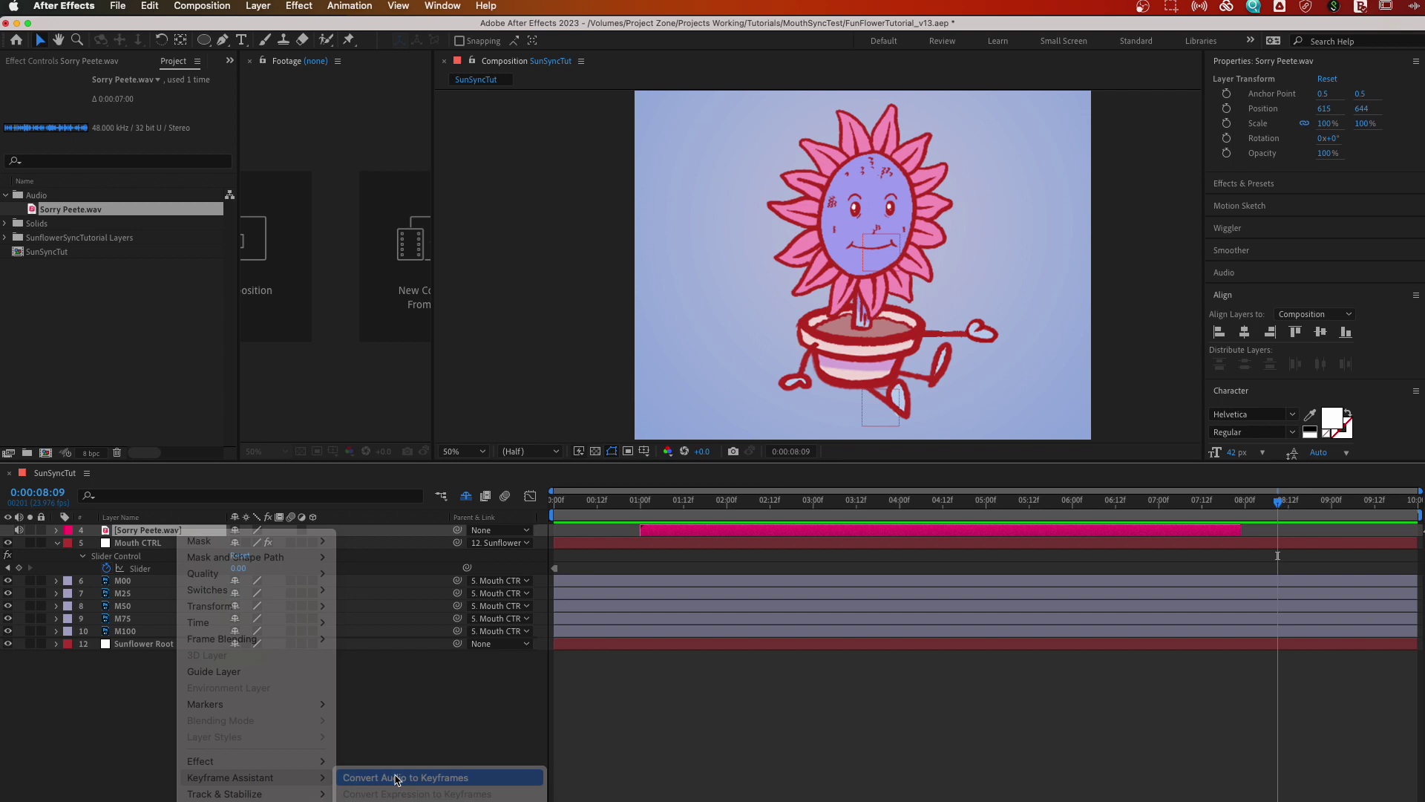
- Reveal the keyframed sliders of the Audio Amplitude layer and inspect its Left Channel, Right Channel and Both Channels effects
click(131, 545)
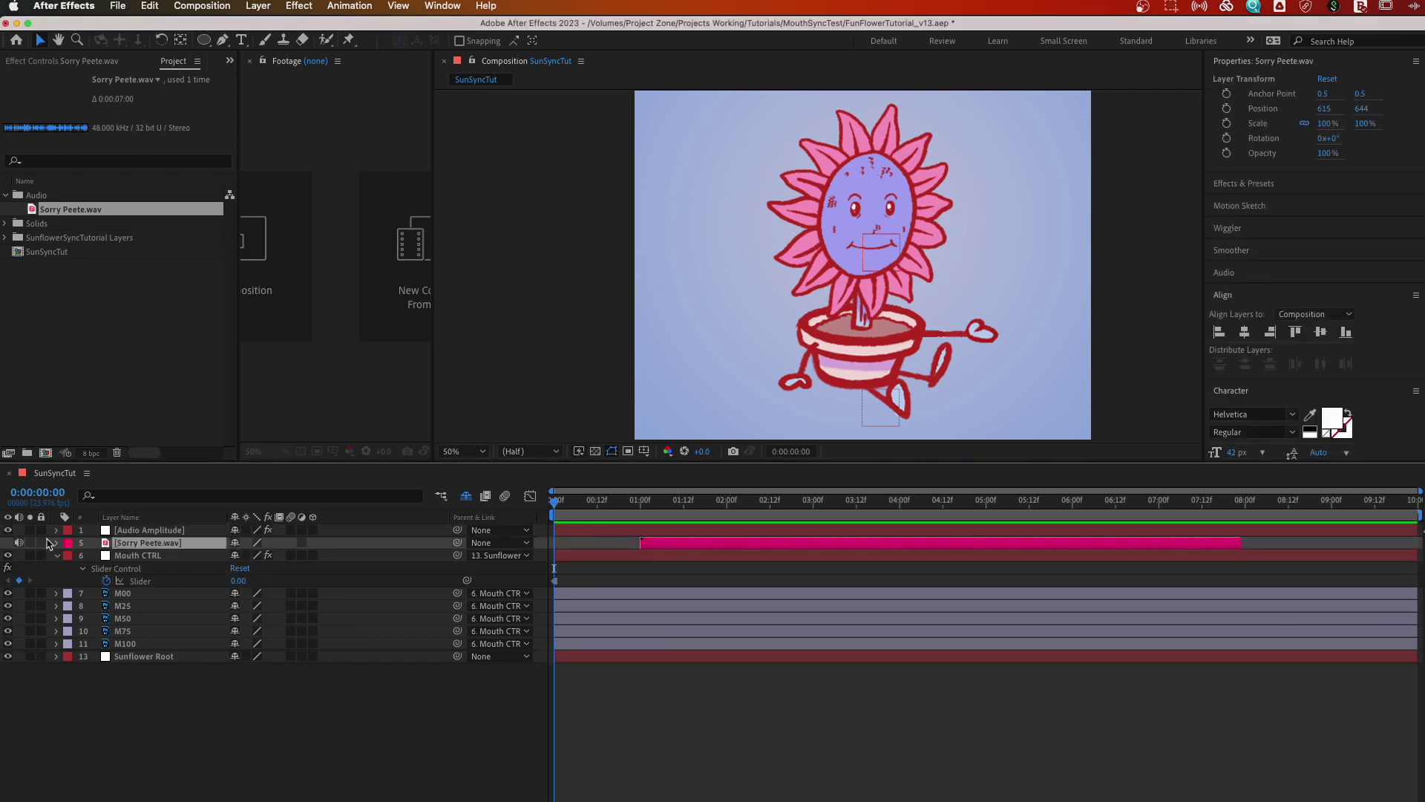
click(160, 531)
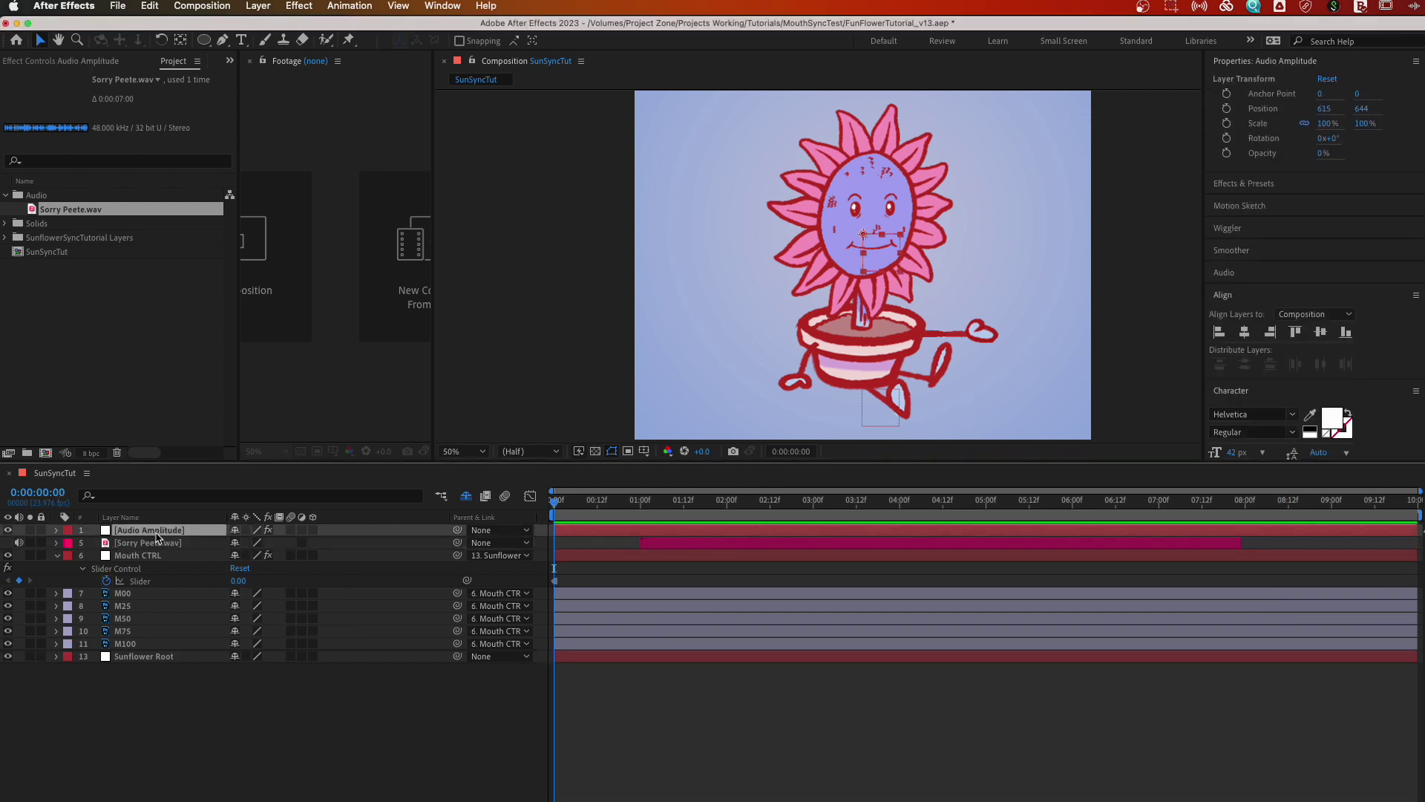
key(u)
click(134, 546)
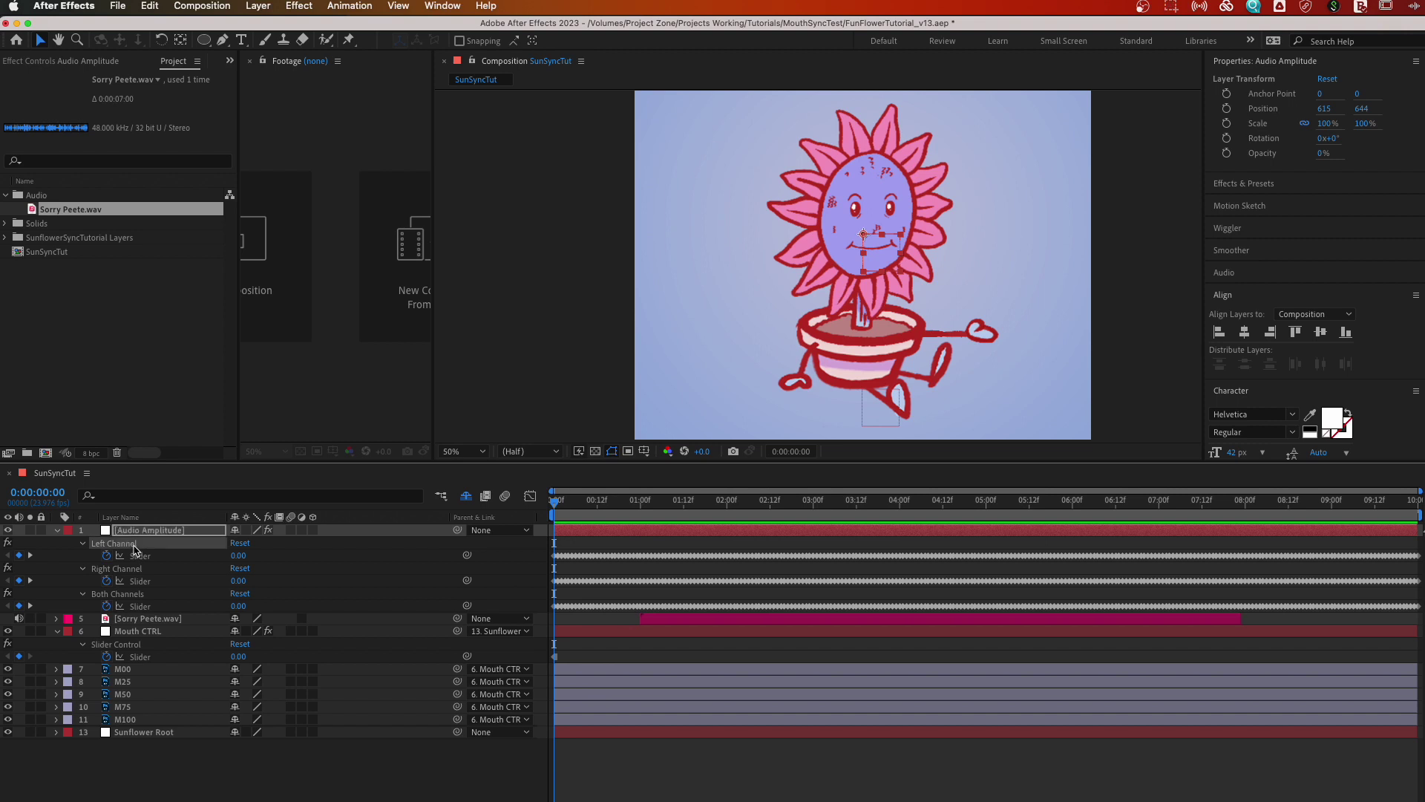
click(141, 580)
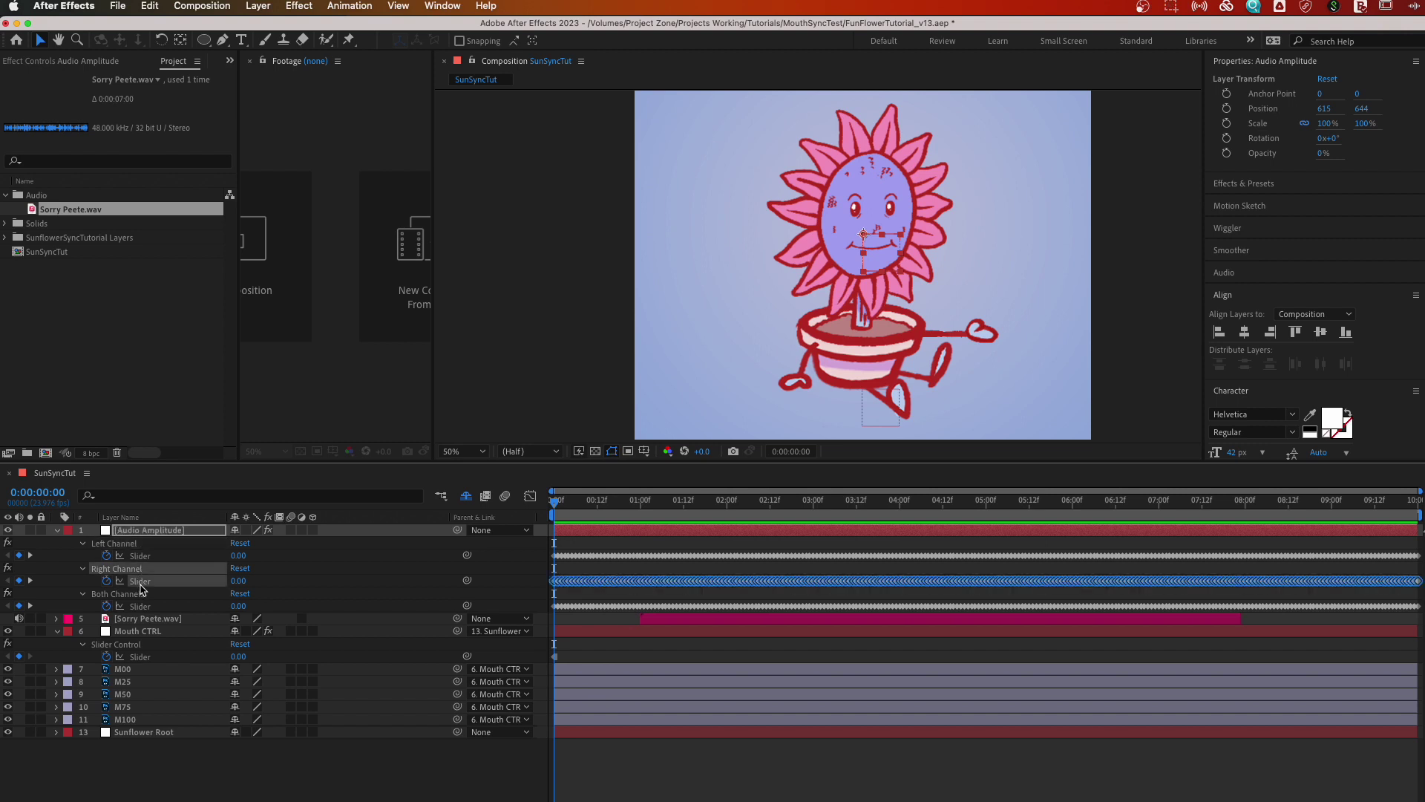
click(141, 597)
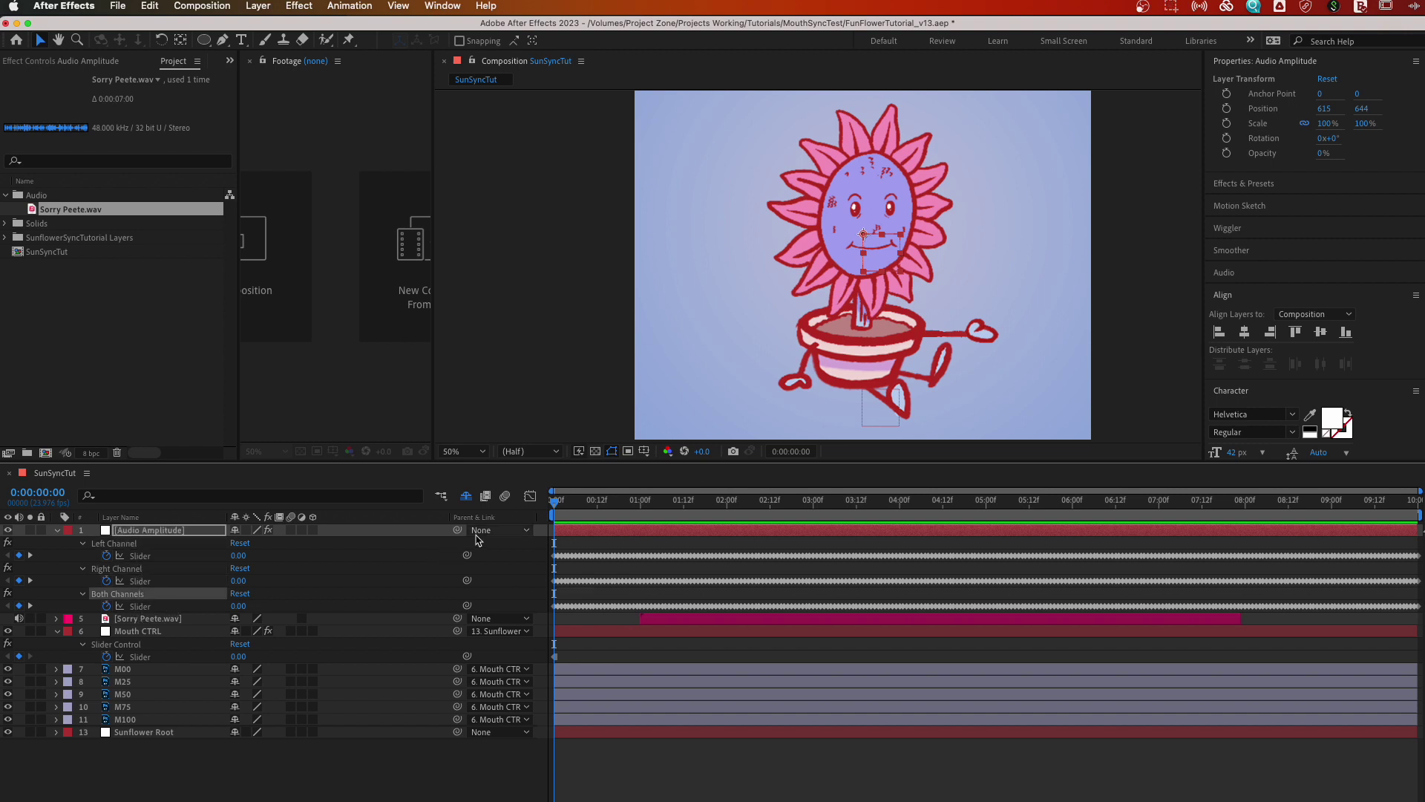
- Show the Audio Amplitude curves in the Graph Editor and remove the slider keyframes of the Left Channel and Right Channel
click(534, 497)
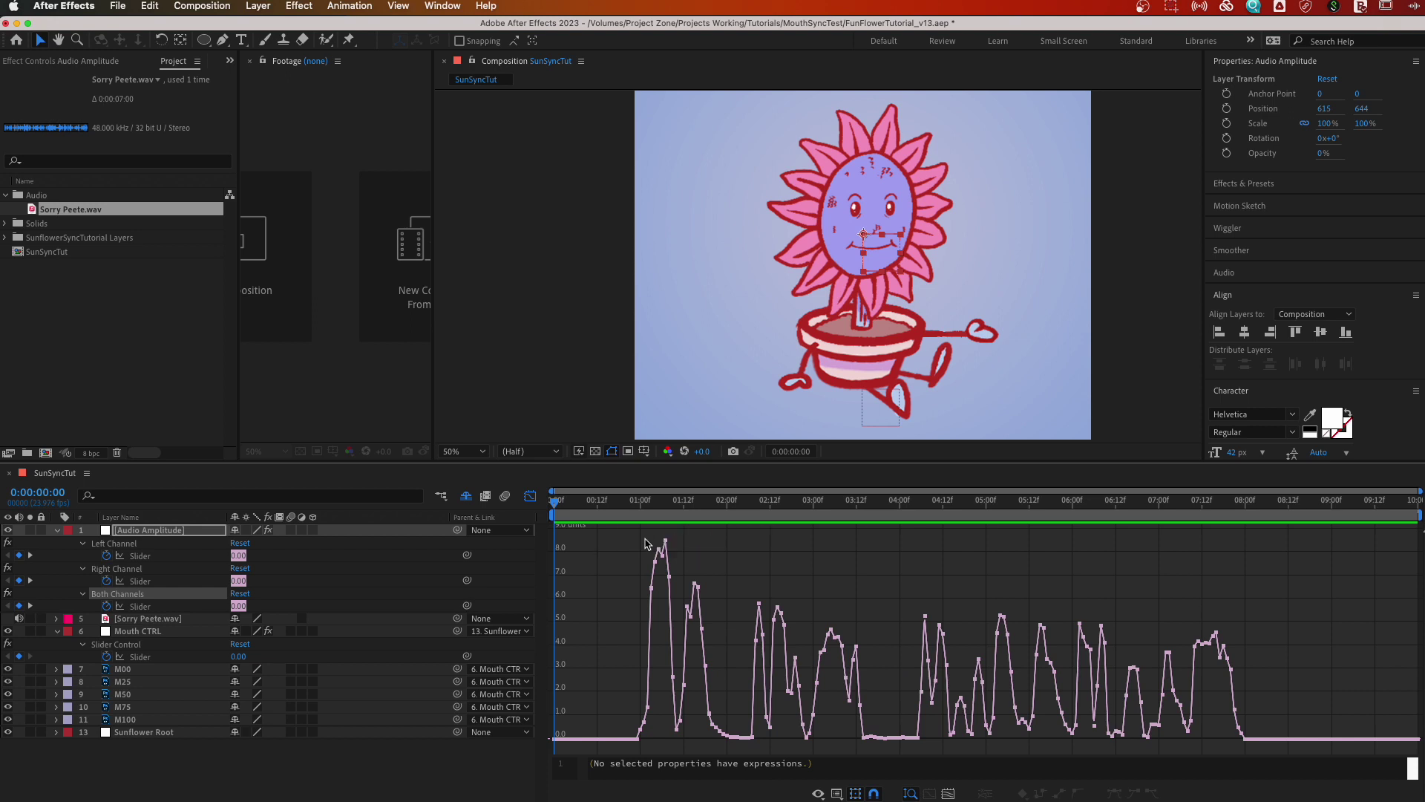
mouse_move(1023, 726)
click(147, 557)
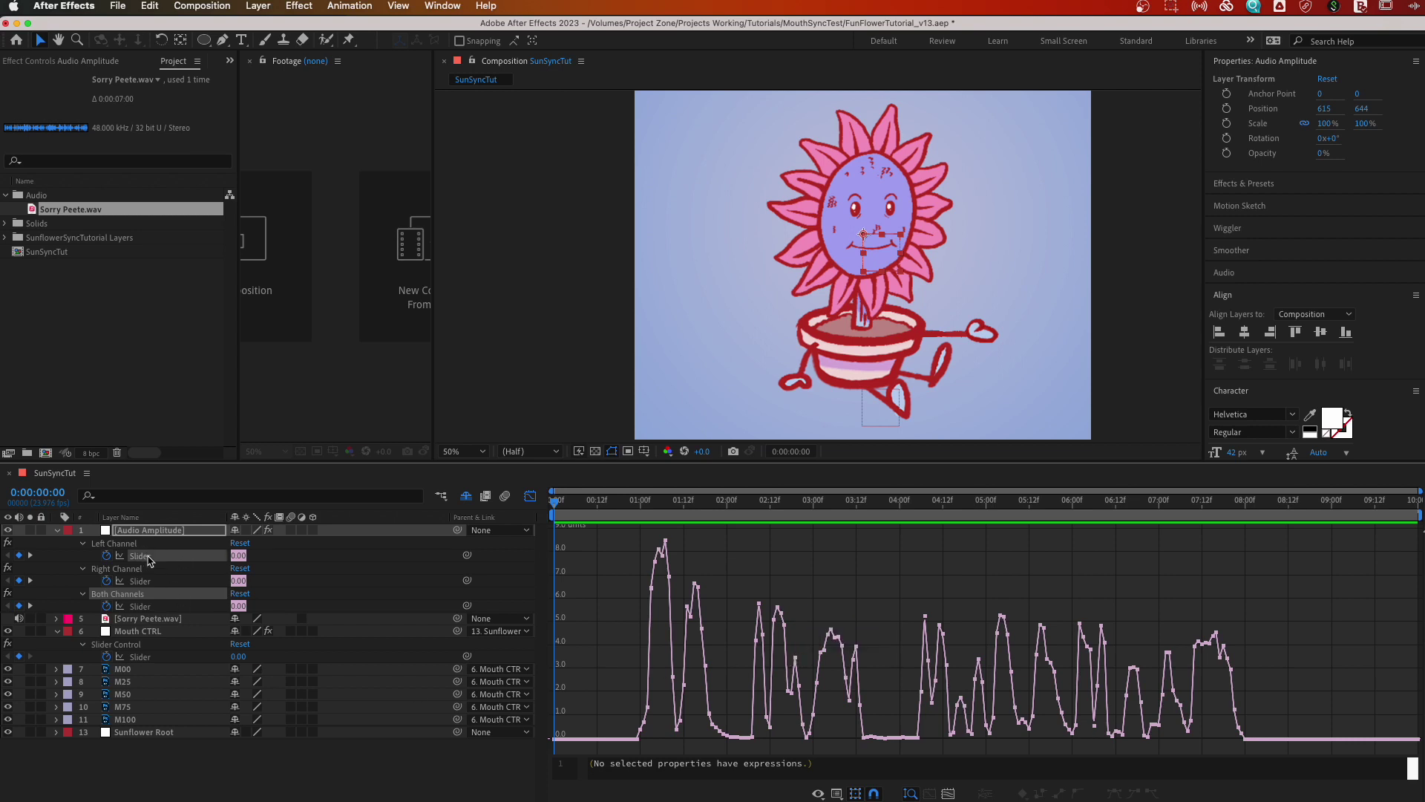
click(107, 556)
click(109, 583)
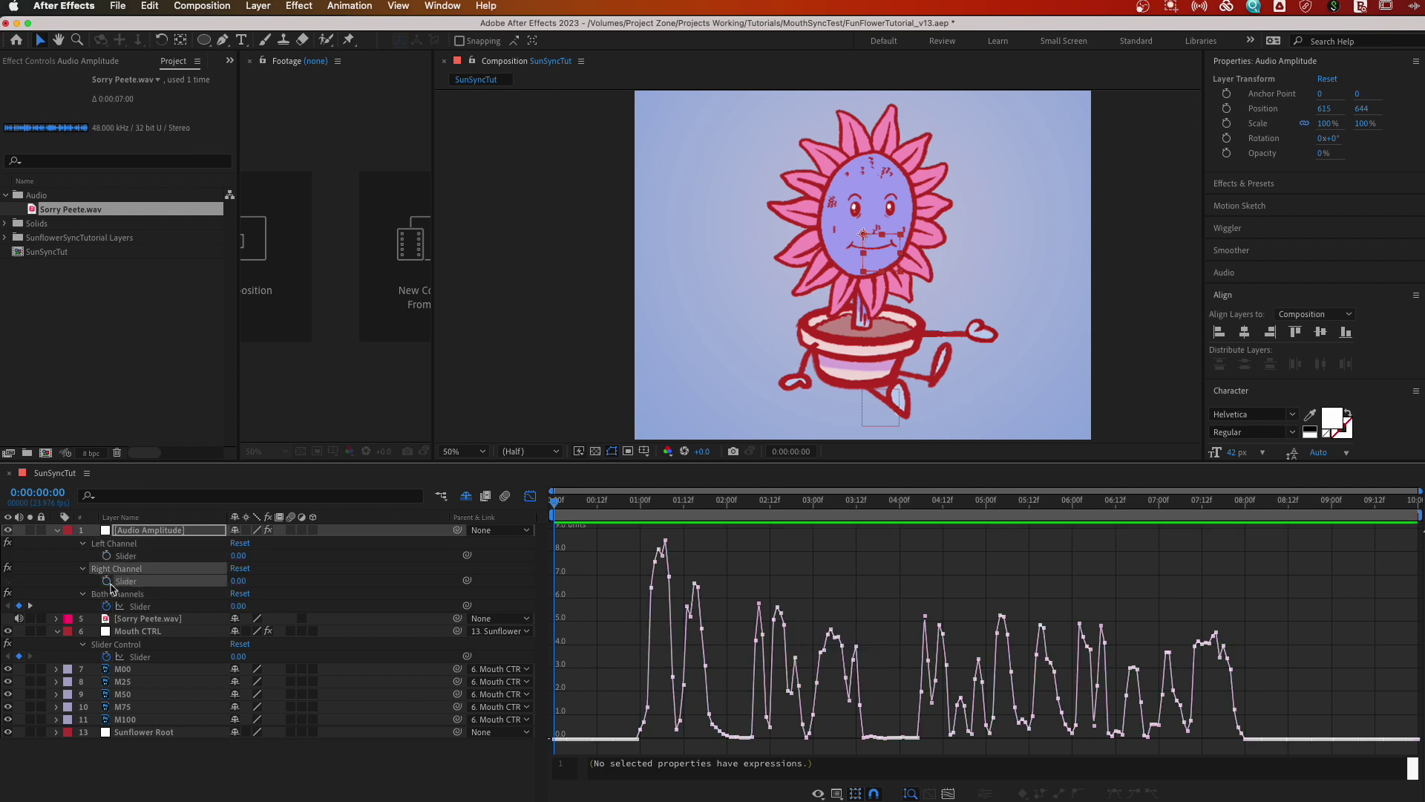
click(149, 531)
key(Delete)
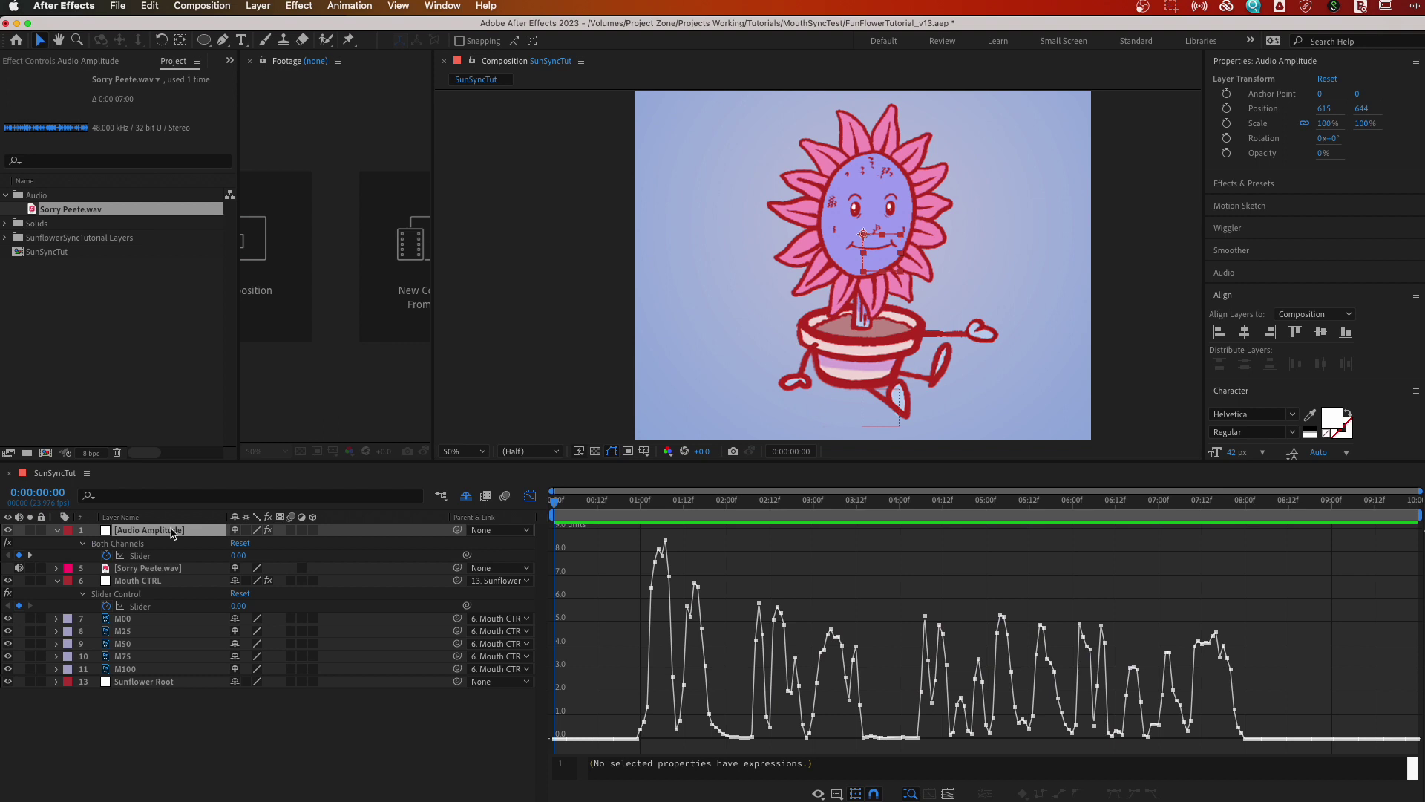
- Select the keyframes at the tallest peaks of the Both Channels curve and flatten them to about 8 units
click(617, 502)
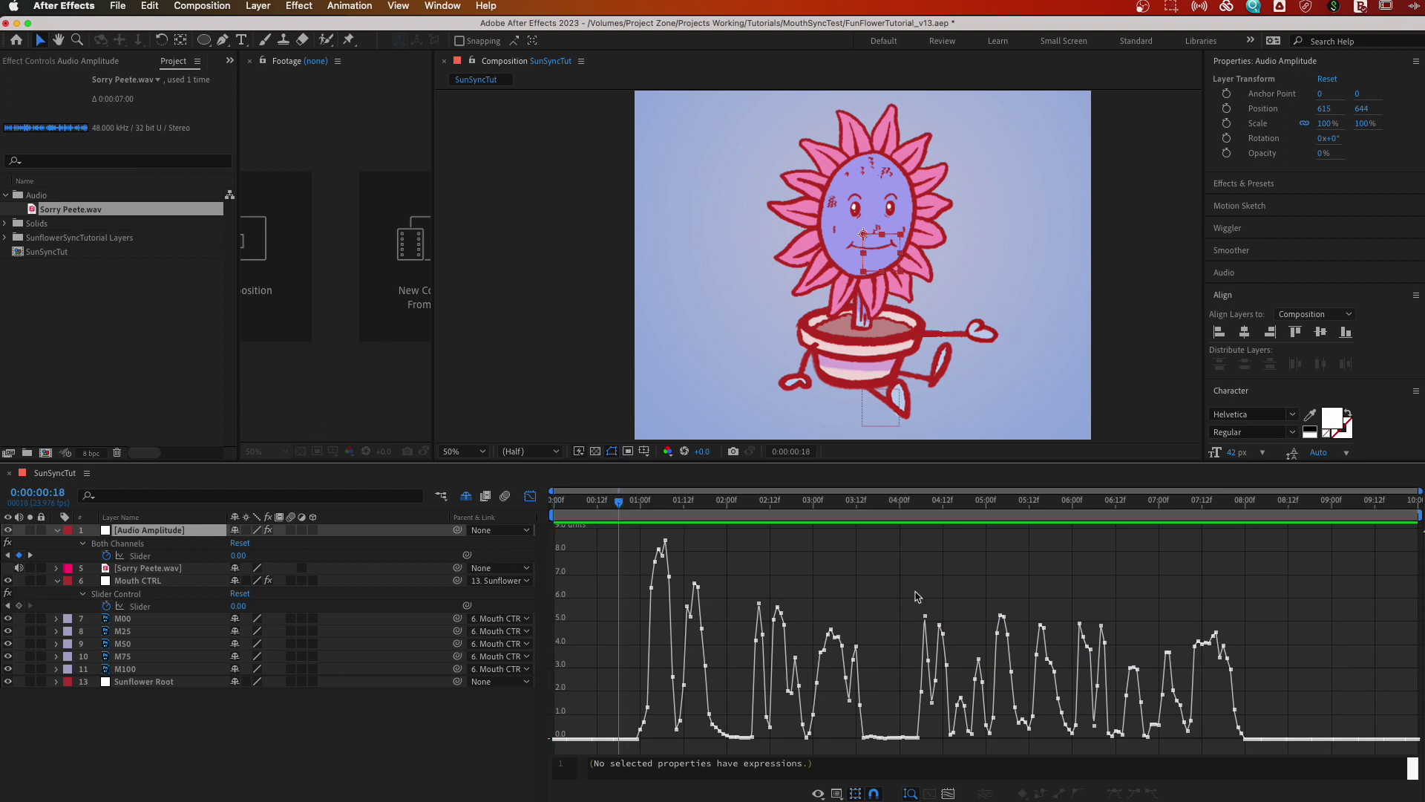
drag(582, 533, 1274, 619)
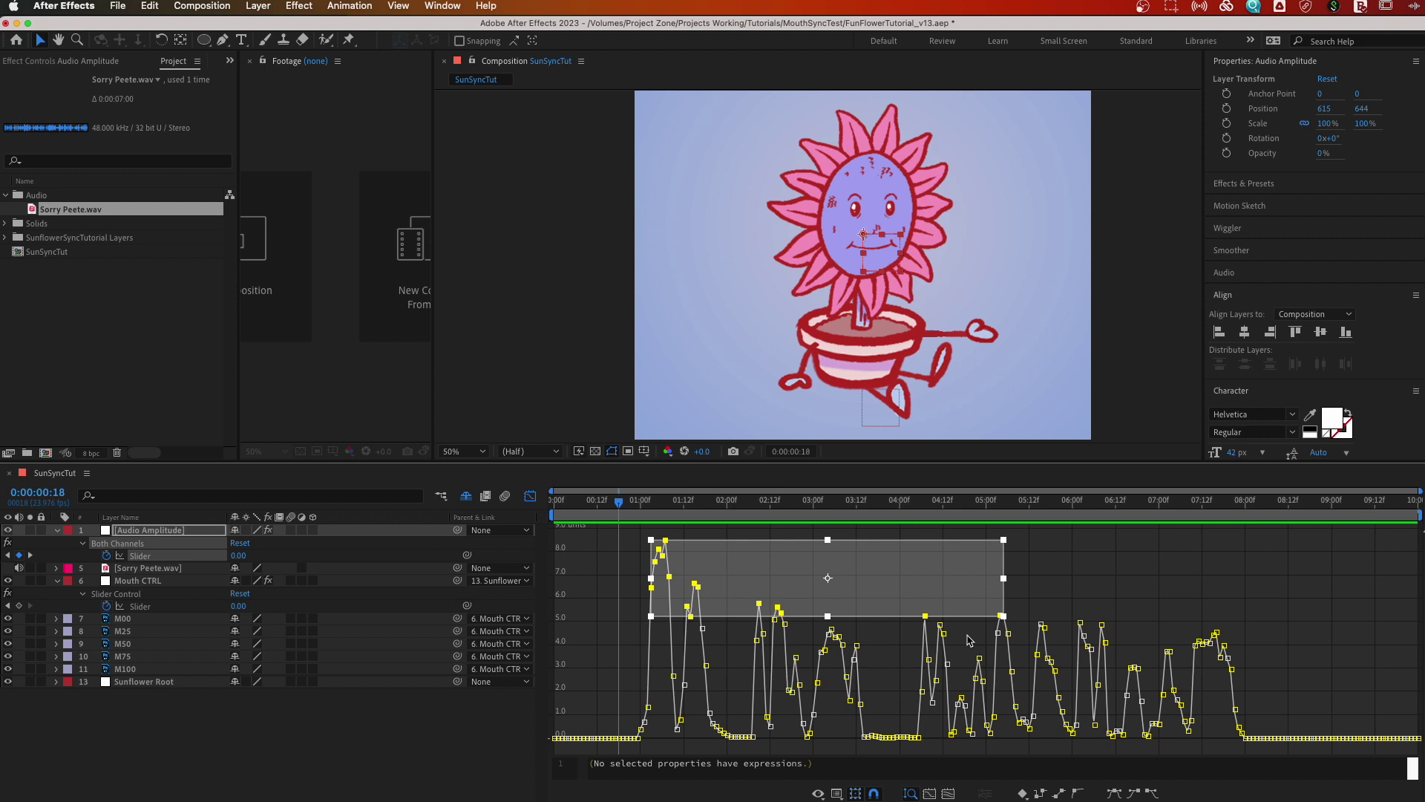
shift+click(1216, 632)
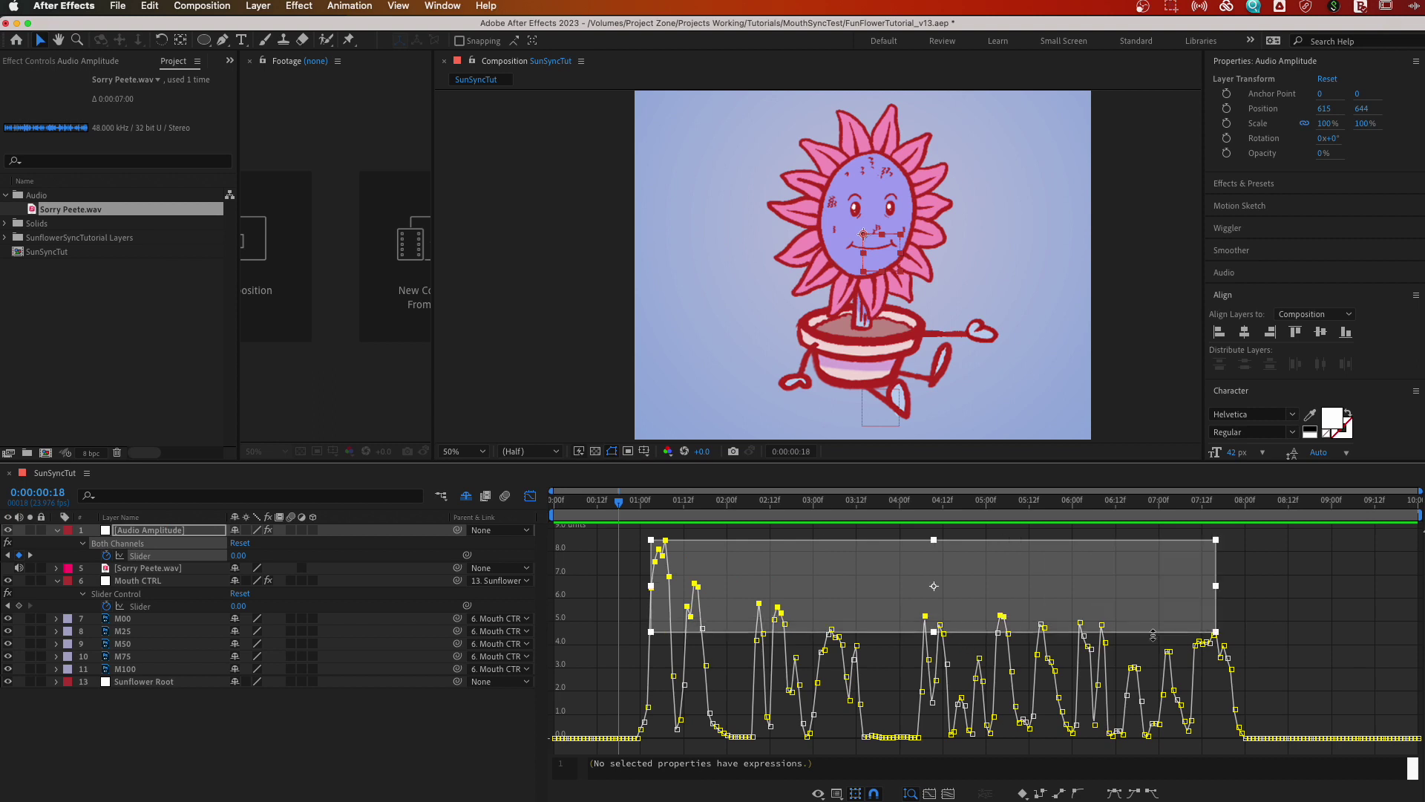
shift+click(1197, 644)
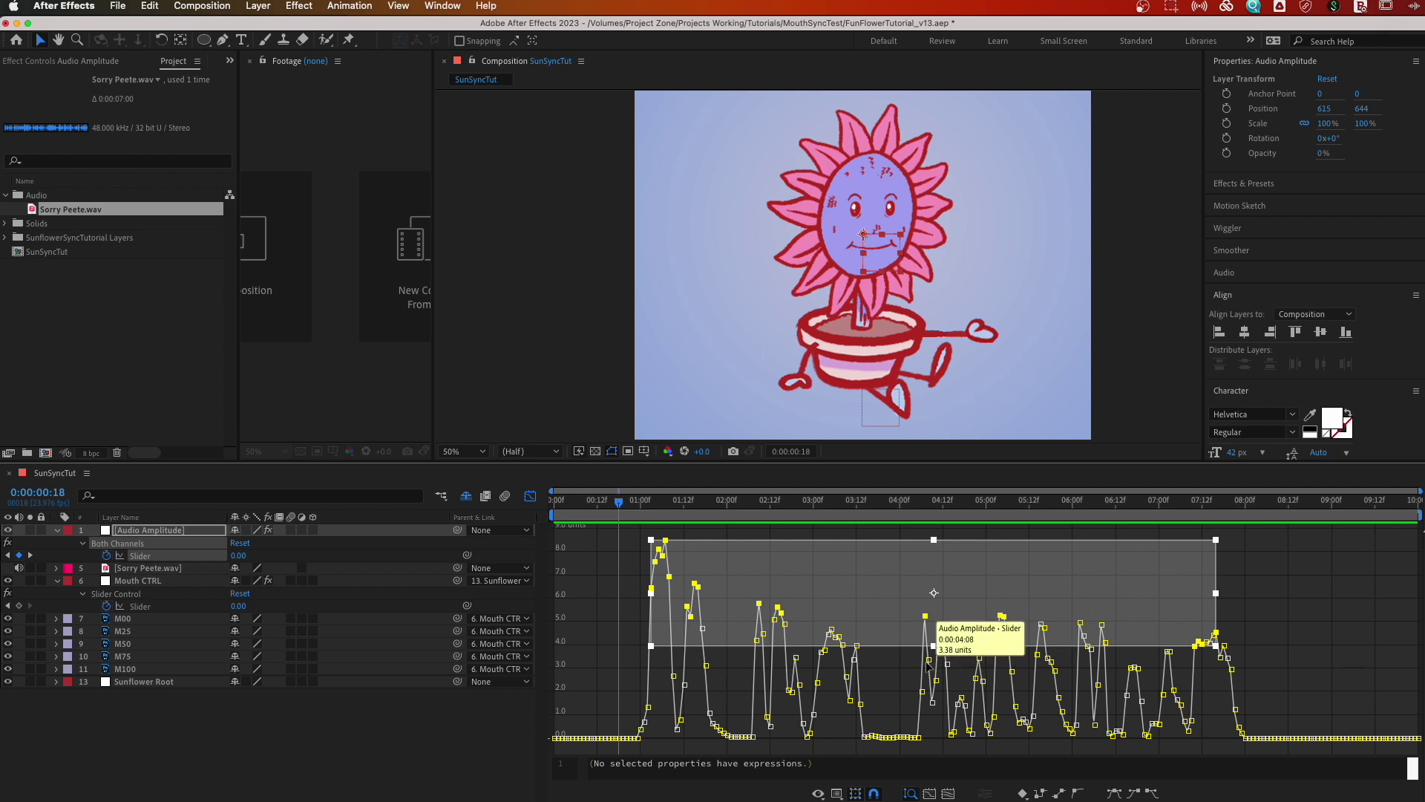
drag(934, 646, 934, 547)
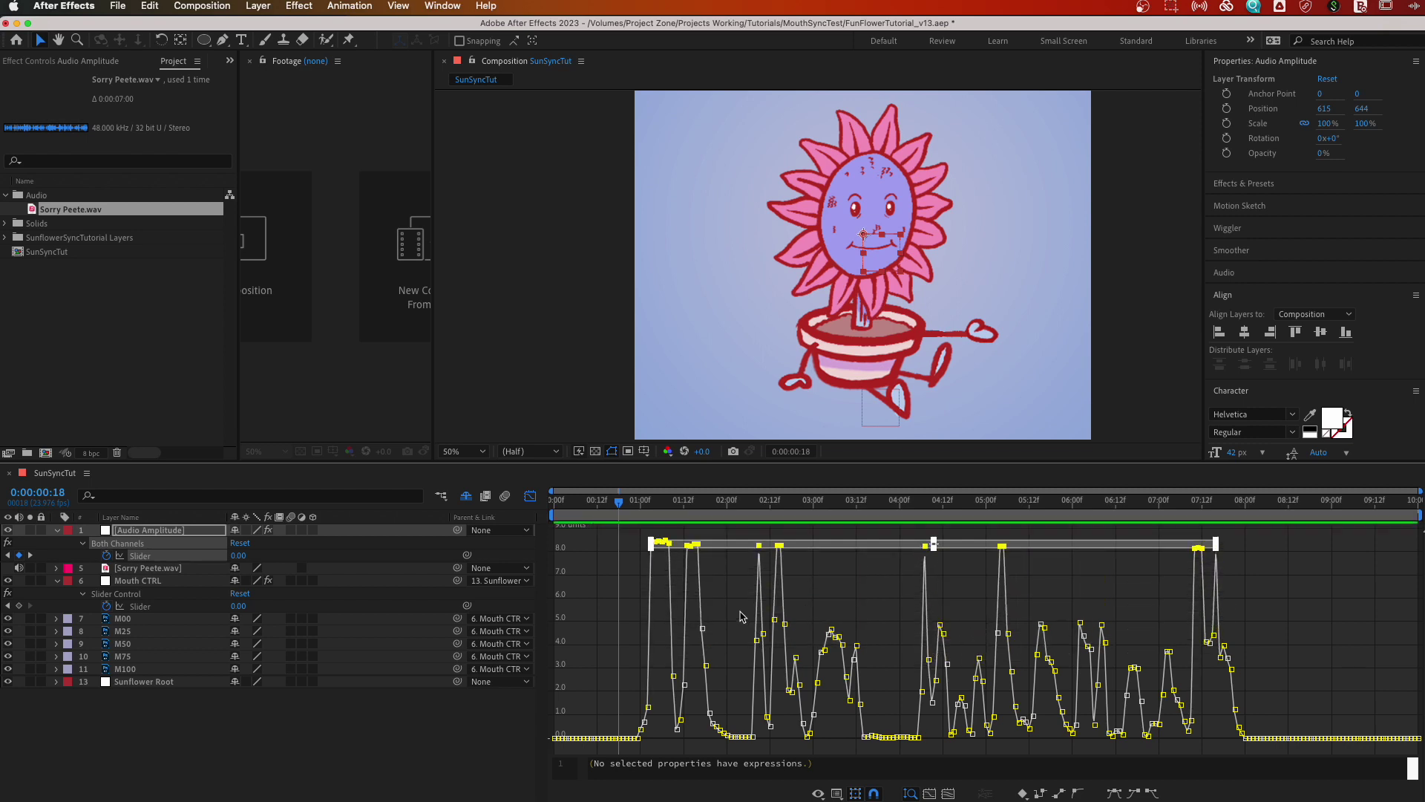
key(super+z)
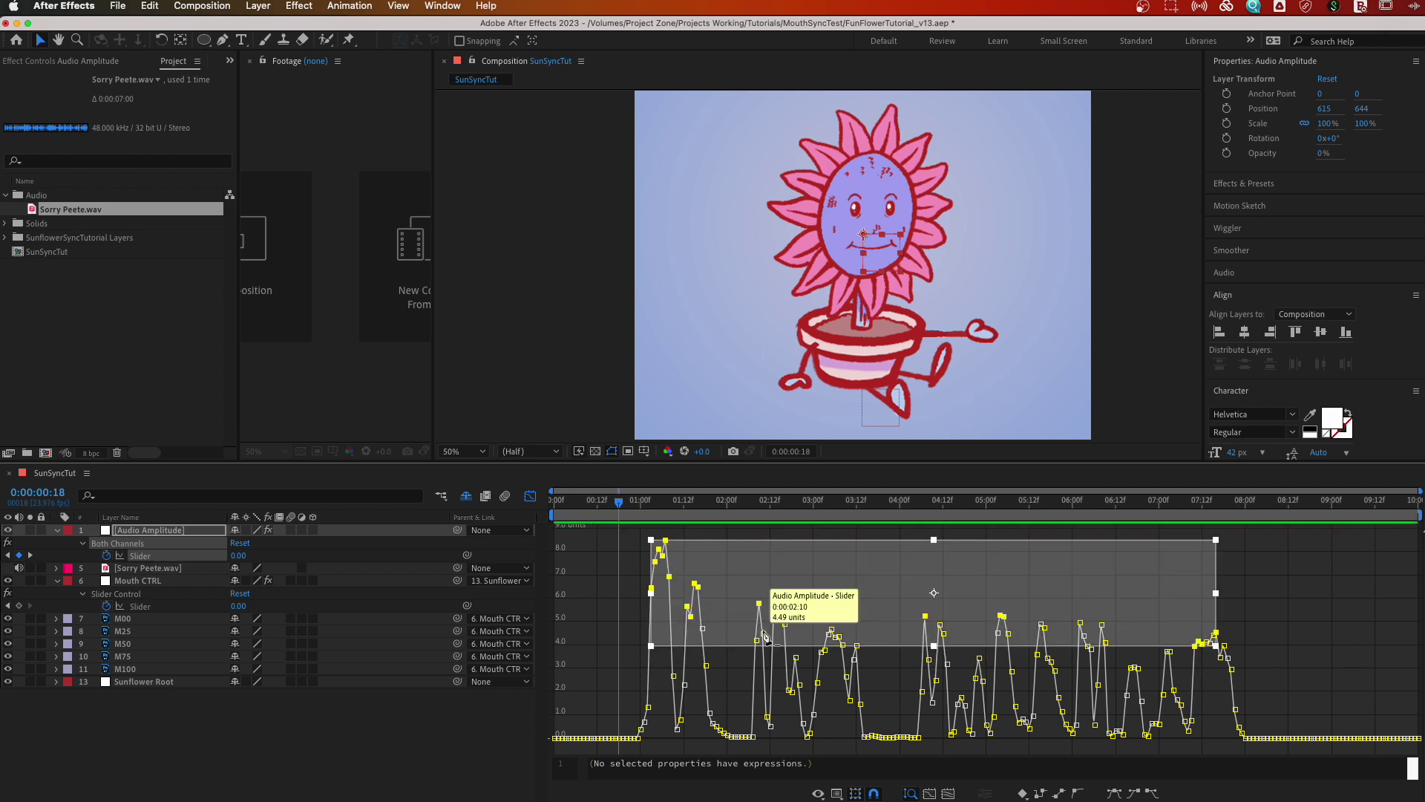
click(872, 677)
drag(889, 616, 1180, 638)
drag(1032, 632, 1020, 548)
drag(1276, 530, 604, 599)
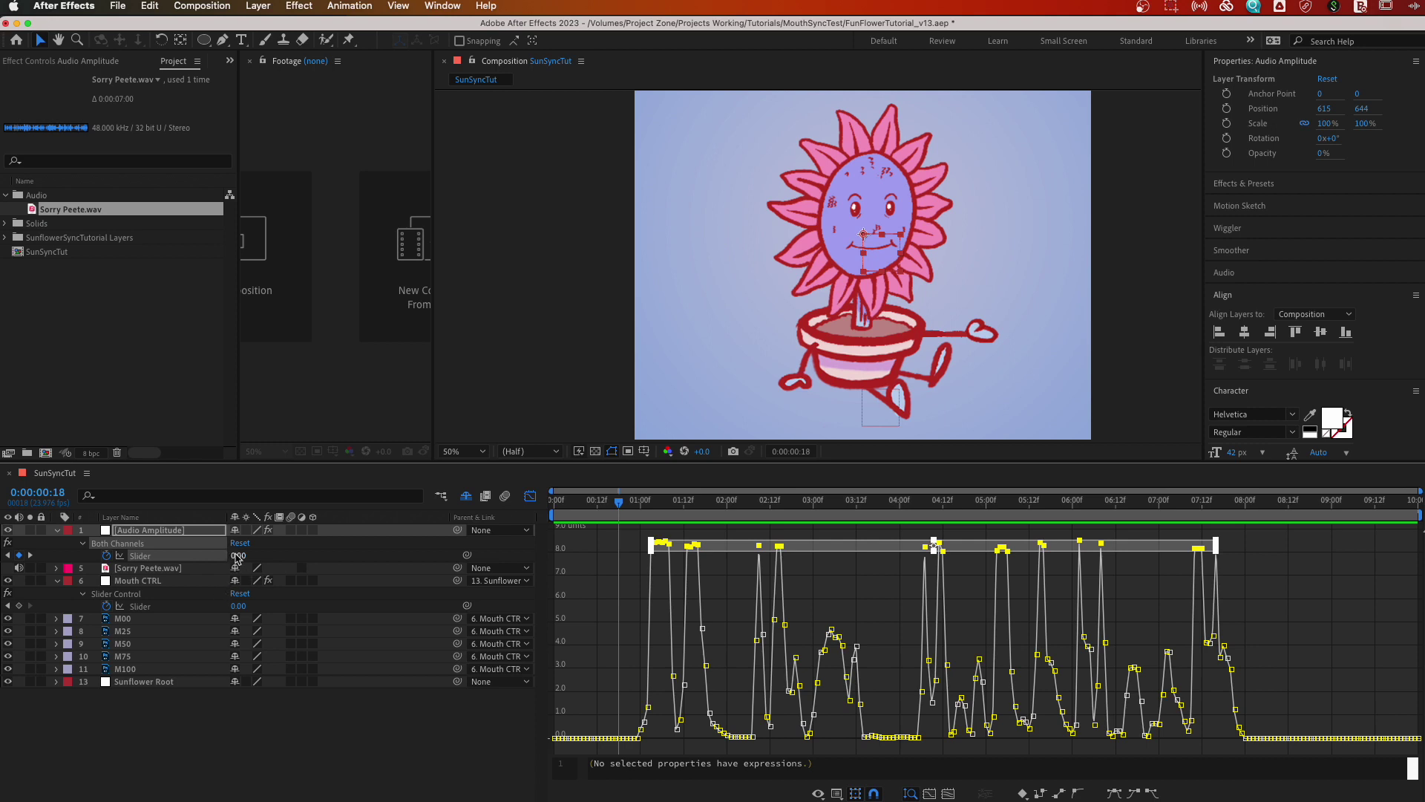
- Go to 0:00:01:05 and set the selected peak keyframes of the Both Channels slider to 10
click(663, 502)
drag(663, 503, 660, 503)
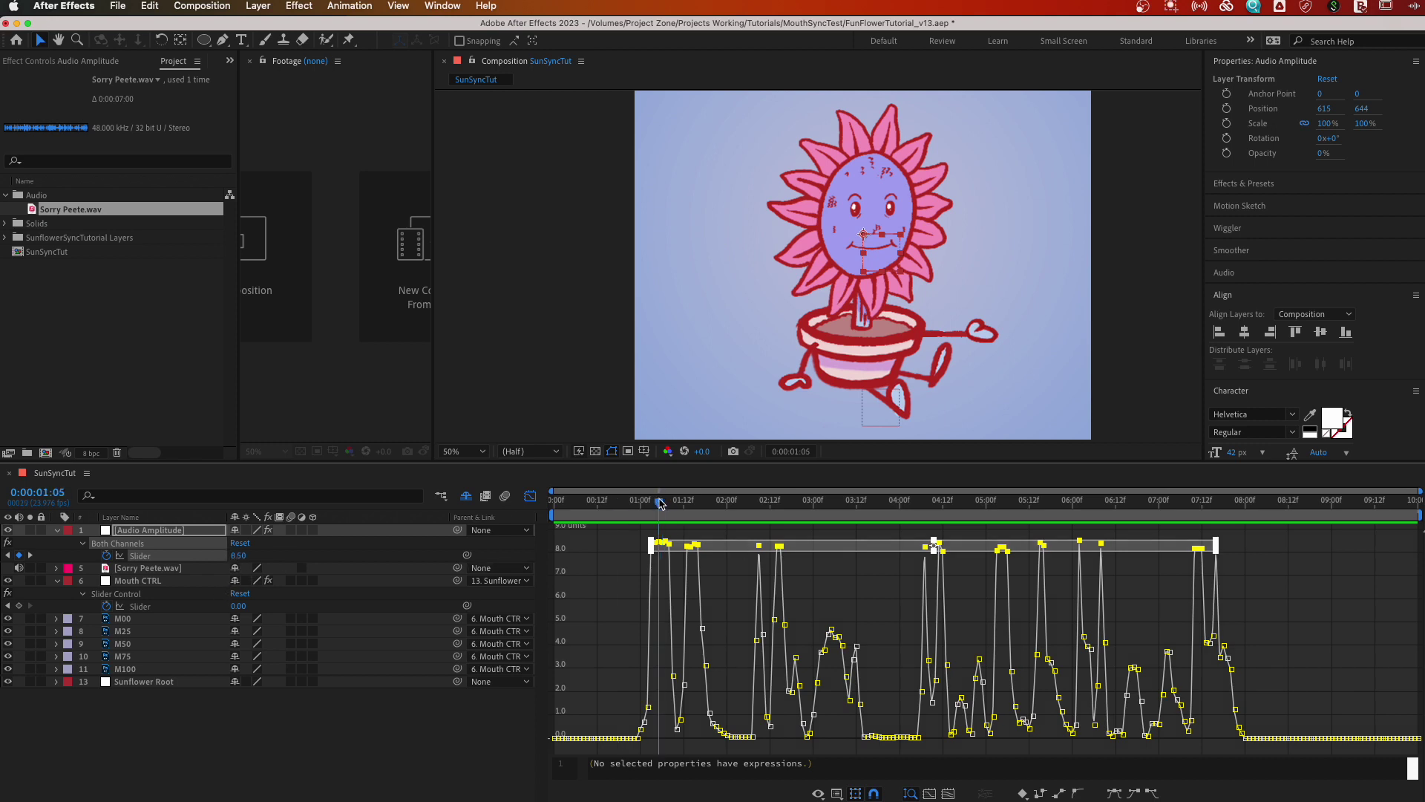
click(245, 556)
text(10)
key(Return)
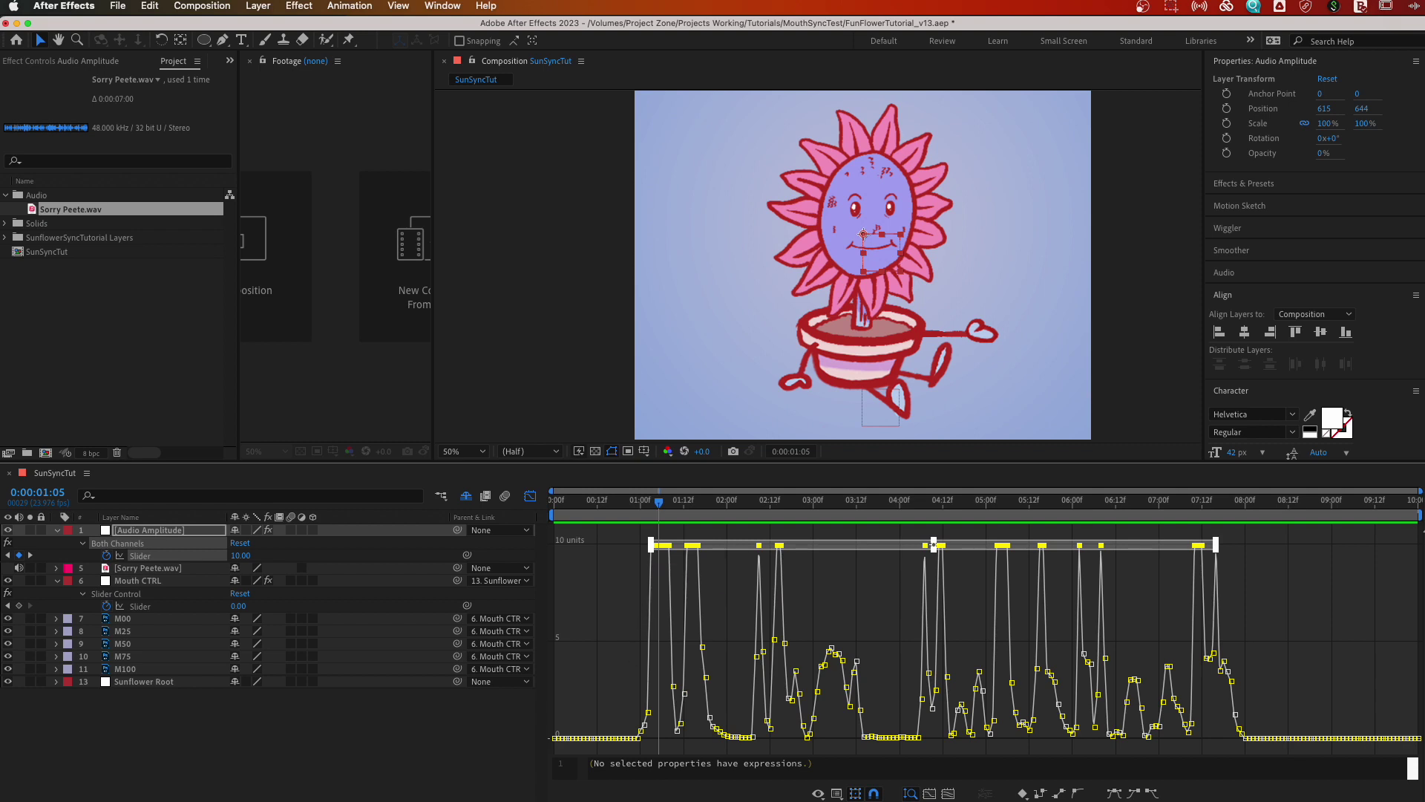
- Select the next-tallest group of keyframes, up to about 5 units, and set their Both Channels slider value to 7.5
drag(611, 617, 1272, 661)
drag(649, 656, 650, 710)
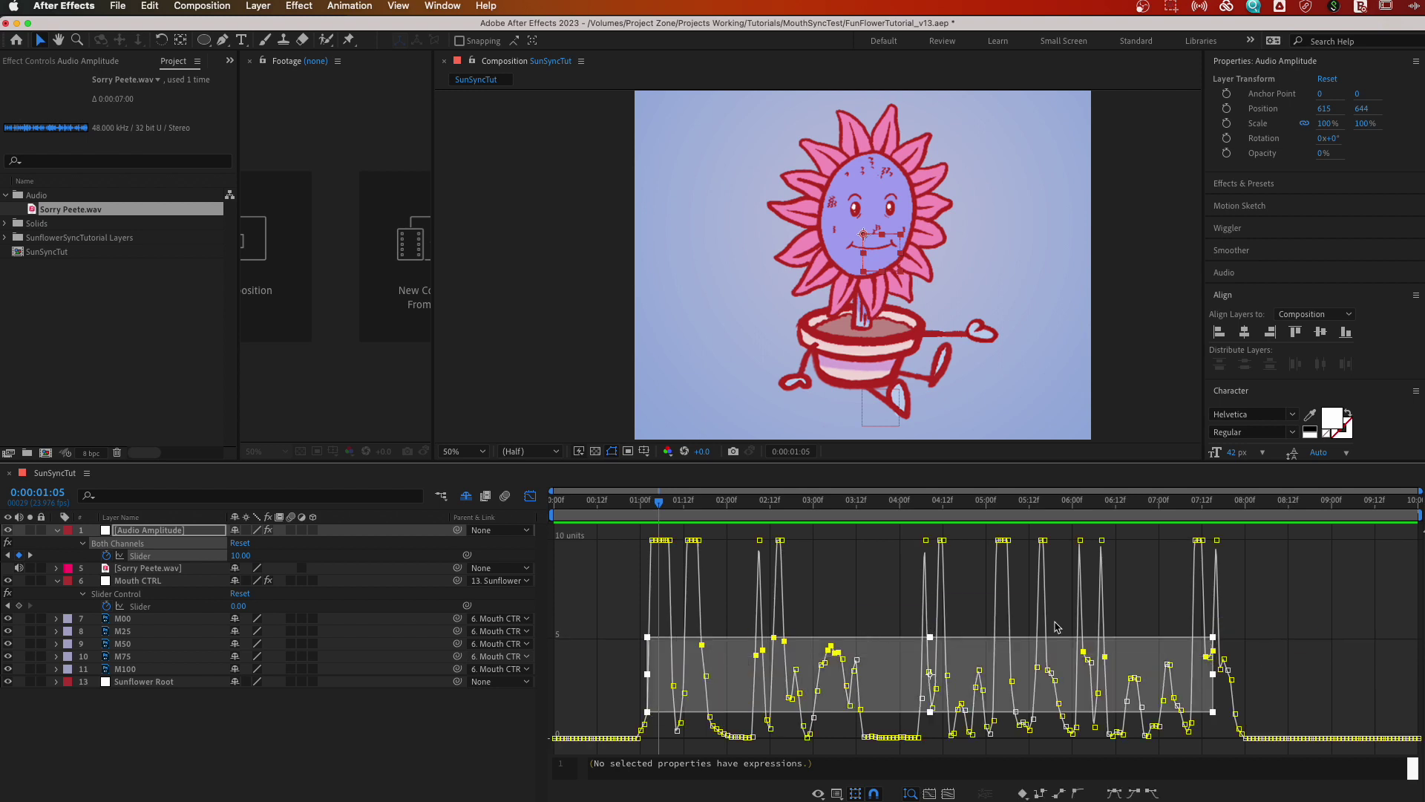
shift+click(979, 671)
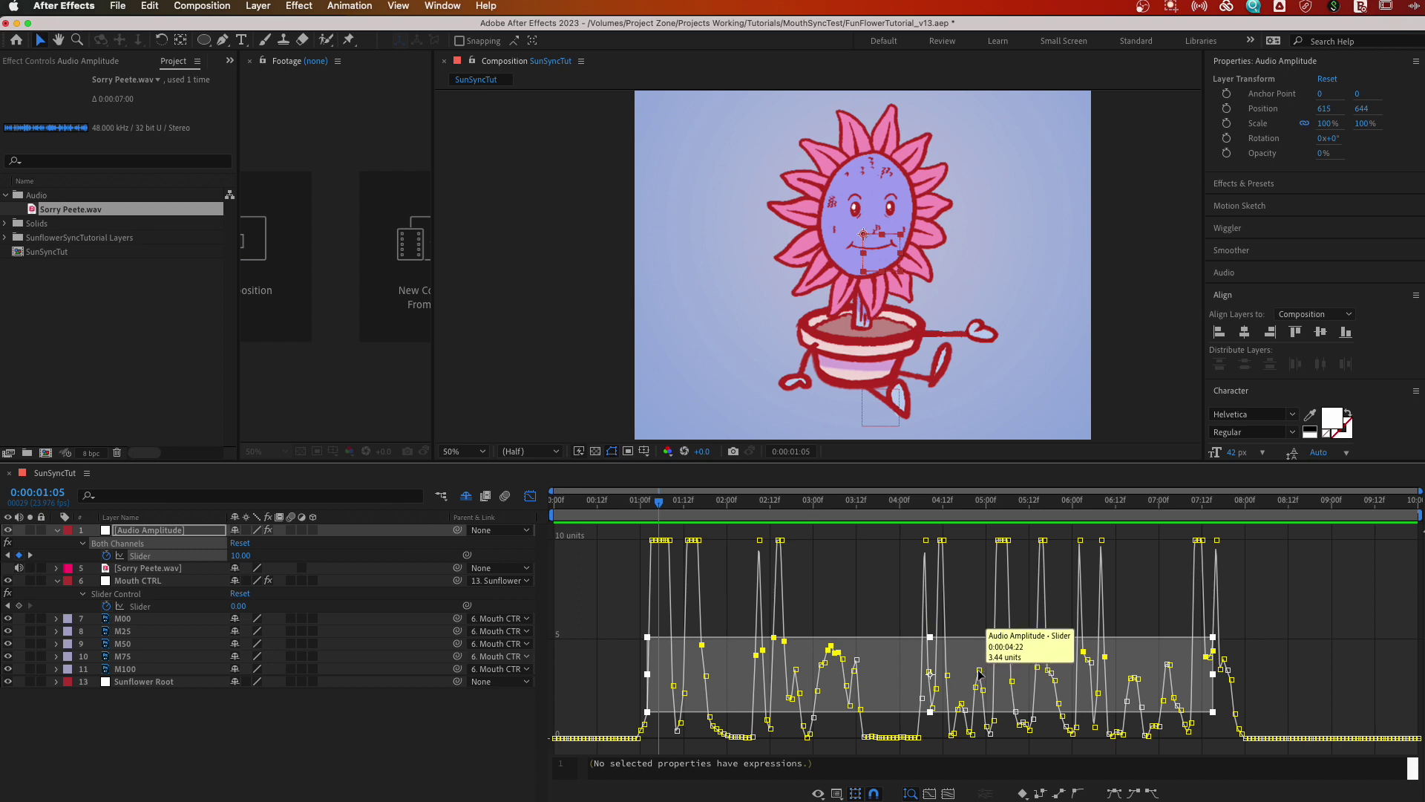
mouse_move(1043, 676)
shift+click(1050, 673)
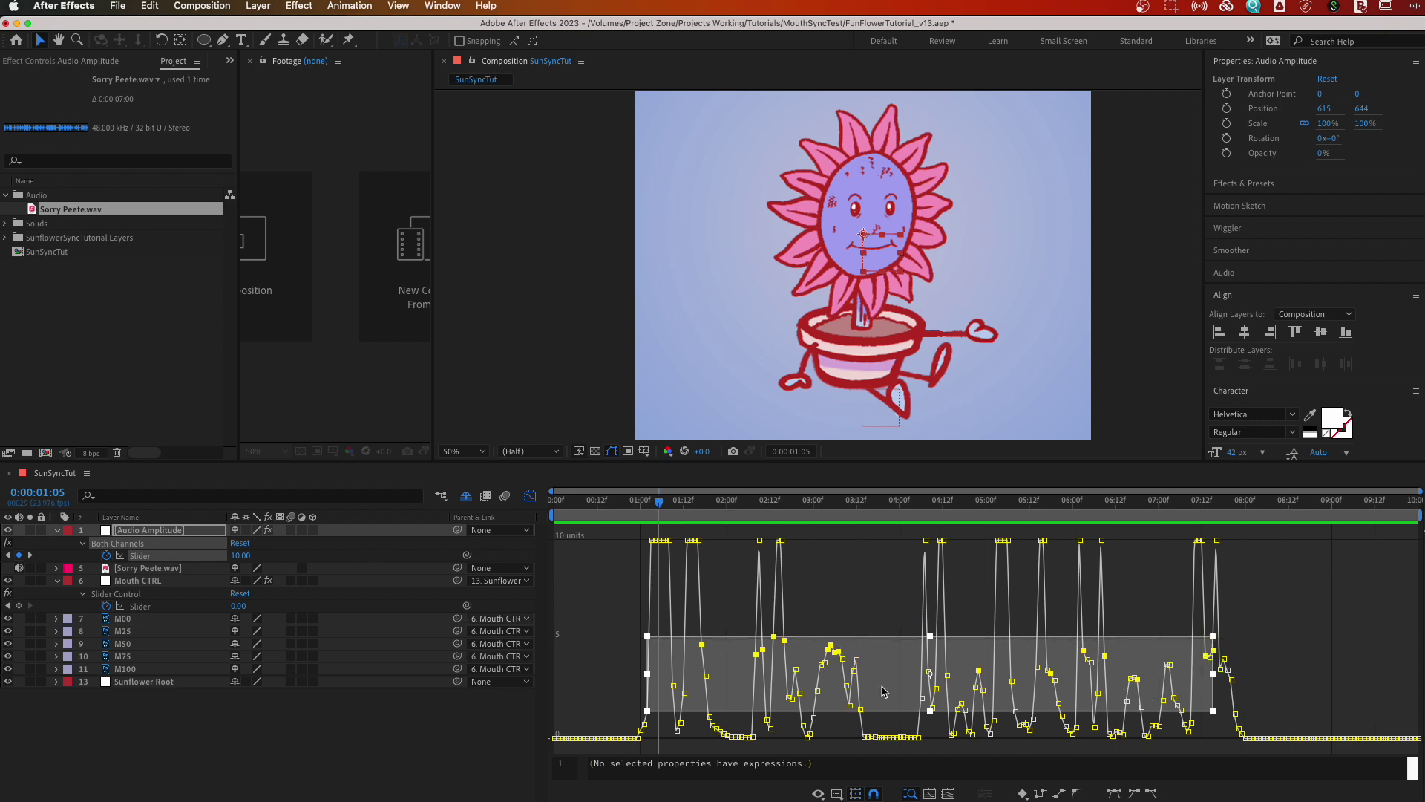
drag(816, 654, 809, 599)
click(832, 502)
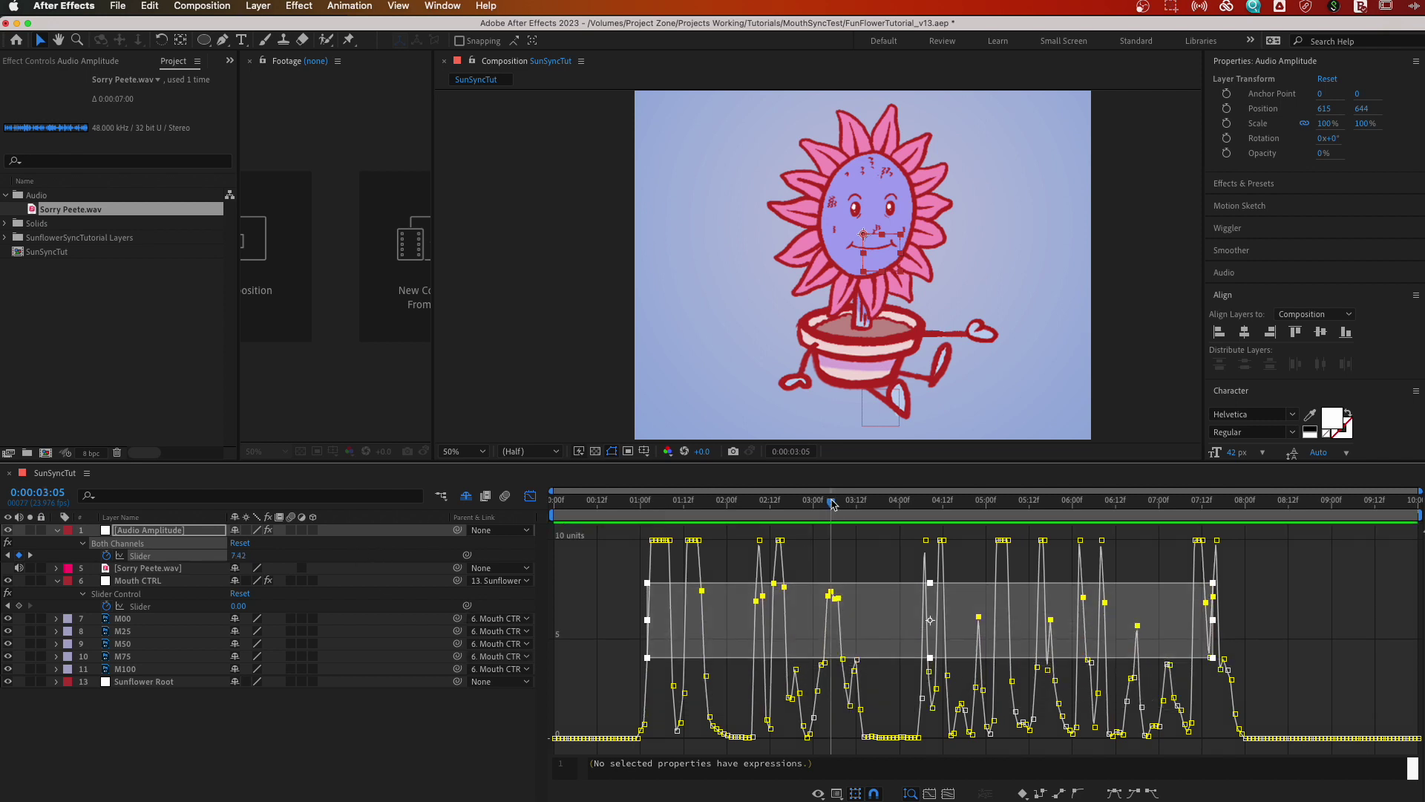
click(238, 555)
text(7.5)
key(Return)
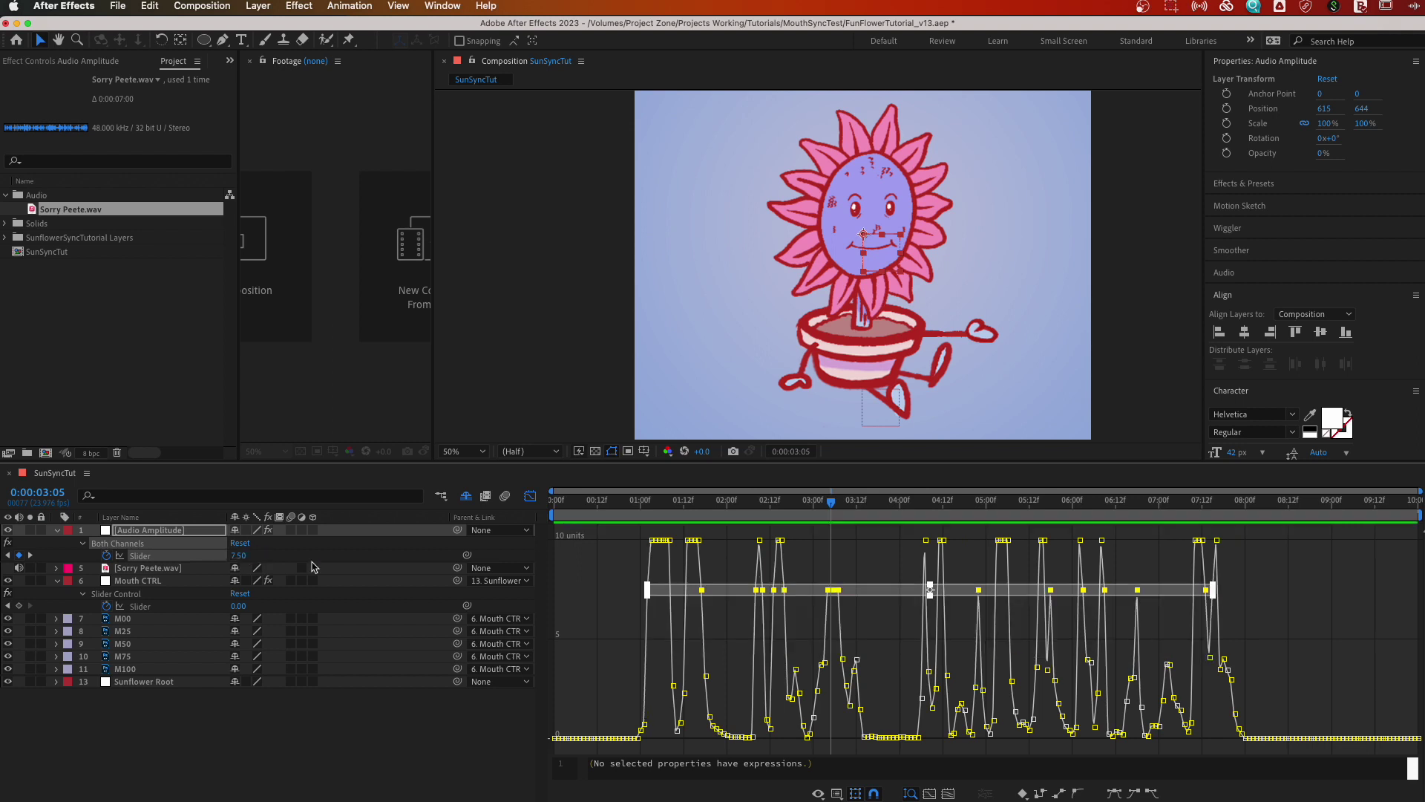
- Select the Both Channels keyframes between about 2 and 4 units and set them to 5
drag(620, 639, 1374, 699)
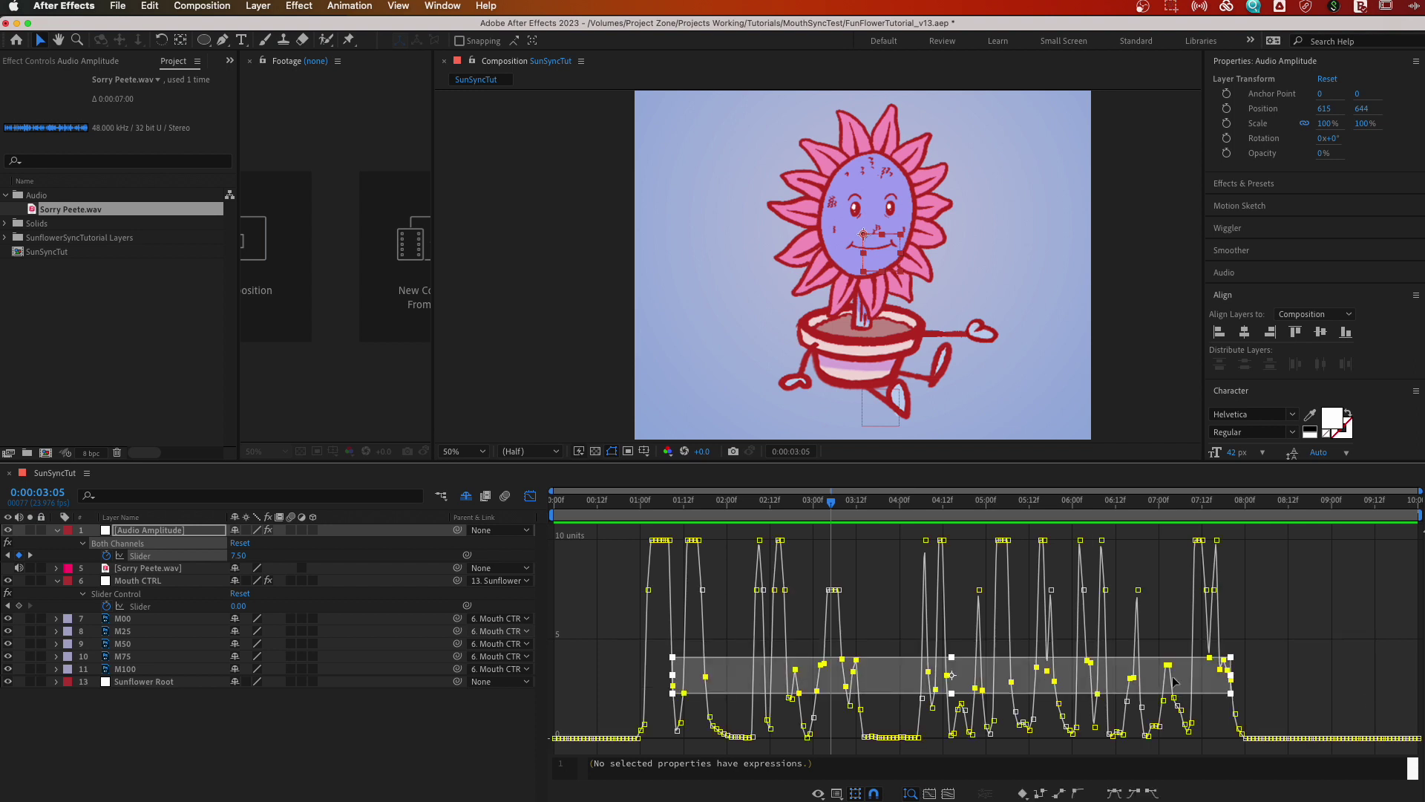
drag(896, 687, 896, 657)
drag(849, 504, 857, 506)
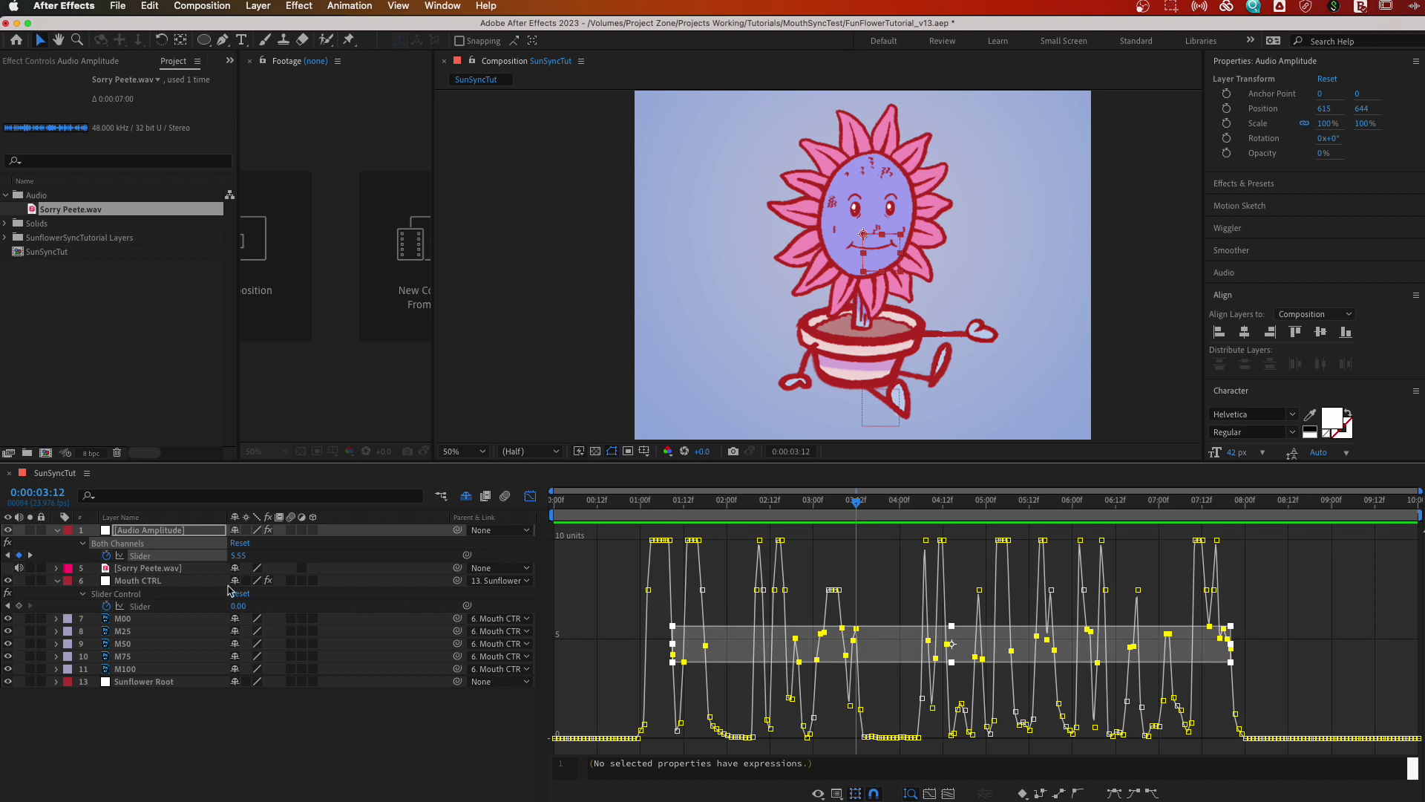
click(245, 556)
text(5)
key(Return)
- Select the low Both Channels keyframes between the baseline and about 2 units and set them to 2.5
drag(615, 674, 1305, 742)
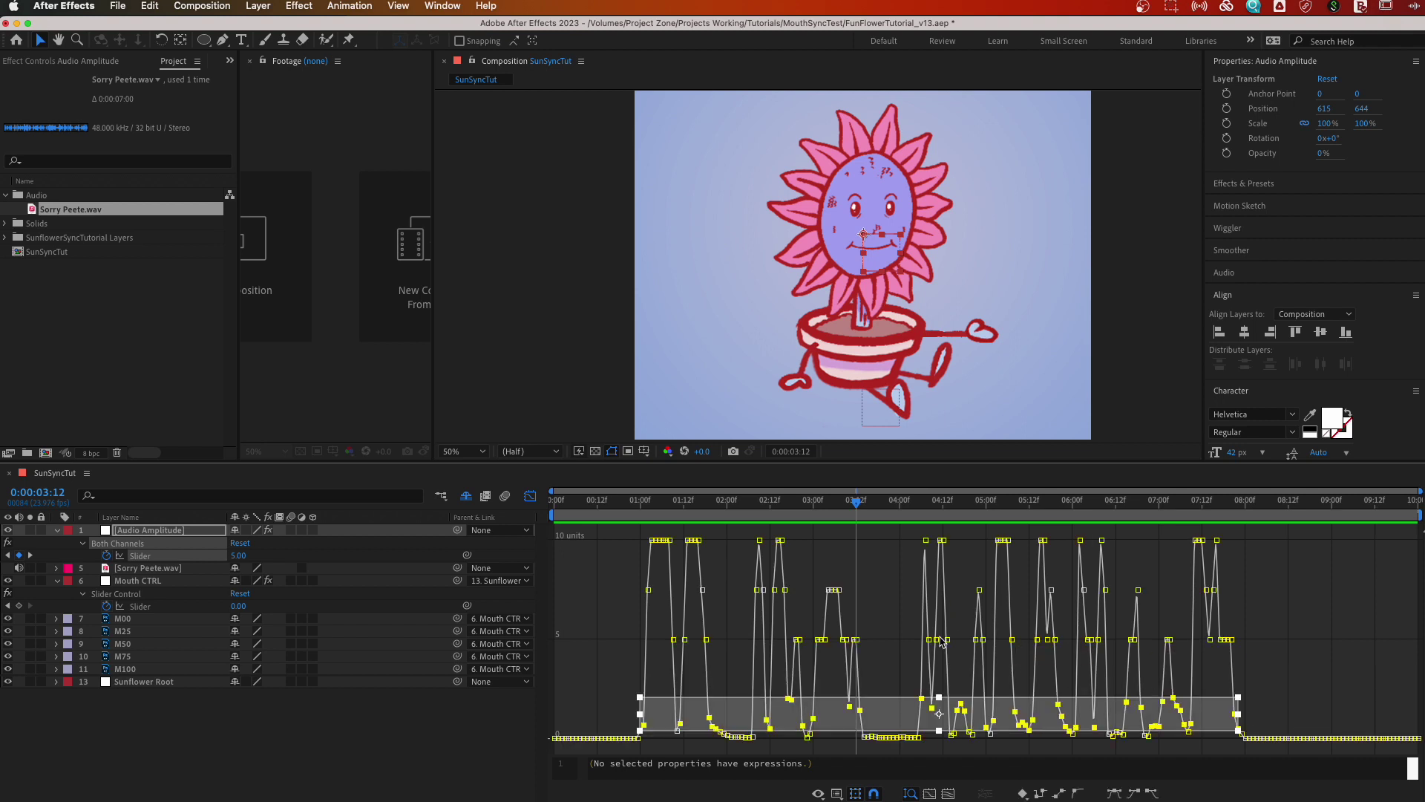
drag(940, 733, 940, 706)
click(857, 507)
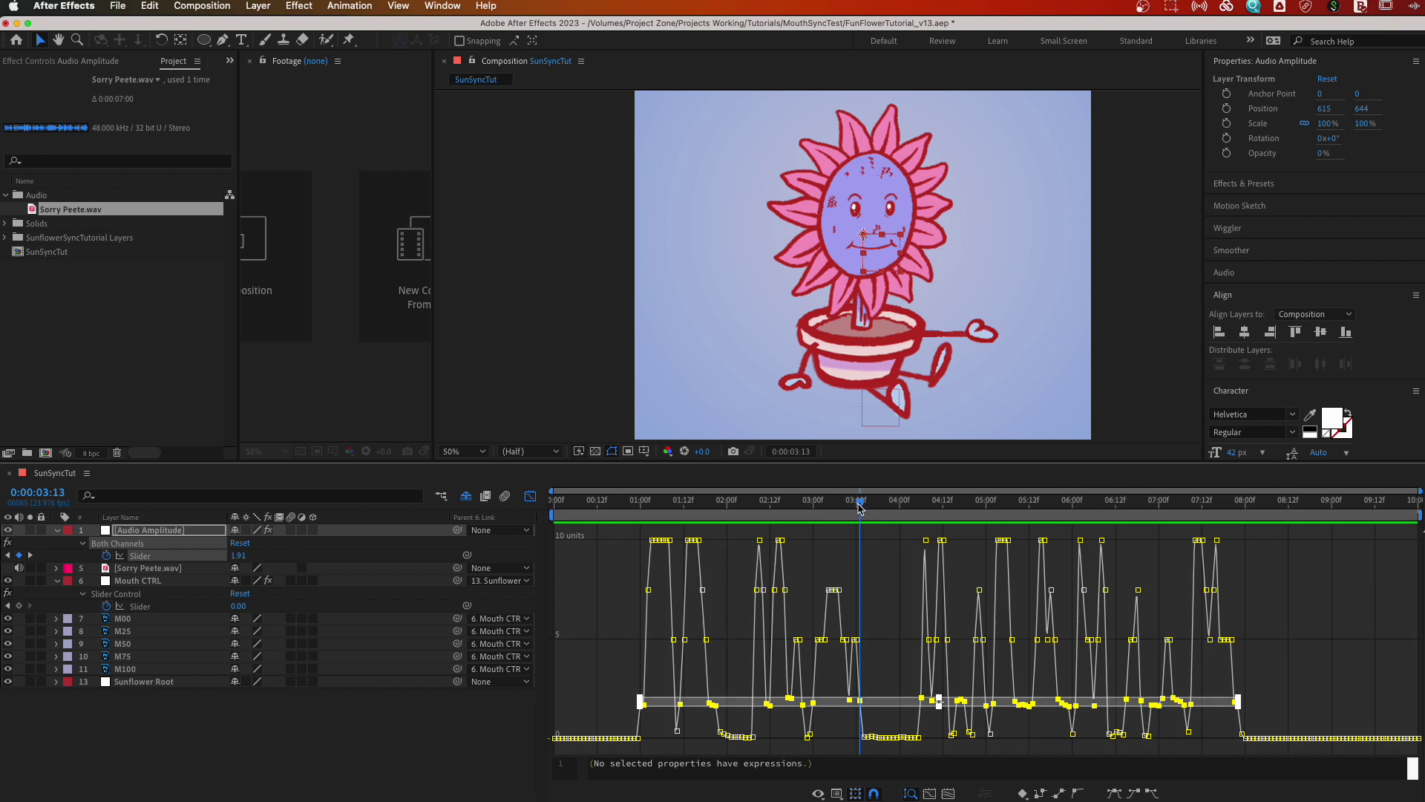
click(238, 555)
text(2.5)
key(Return)
- Select the Both Channels keyframes lying along the baseline, set them to 0, and clear the selection
click(590, 726)
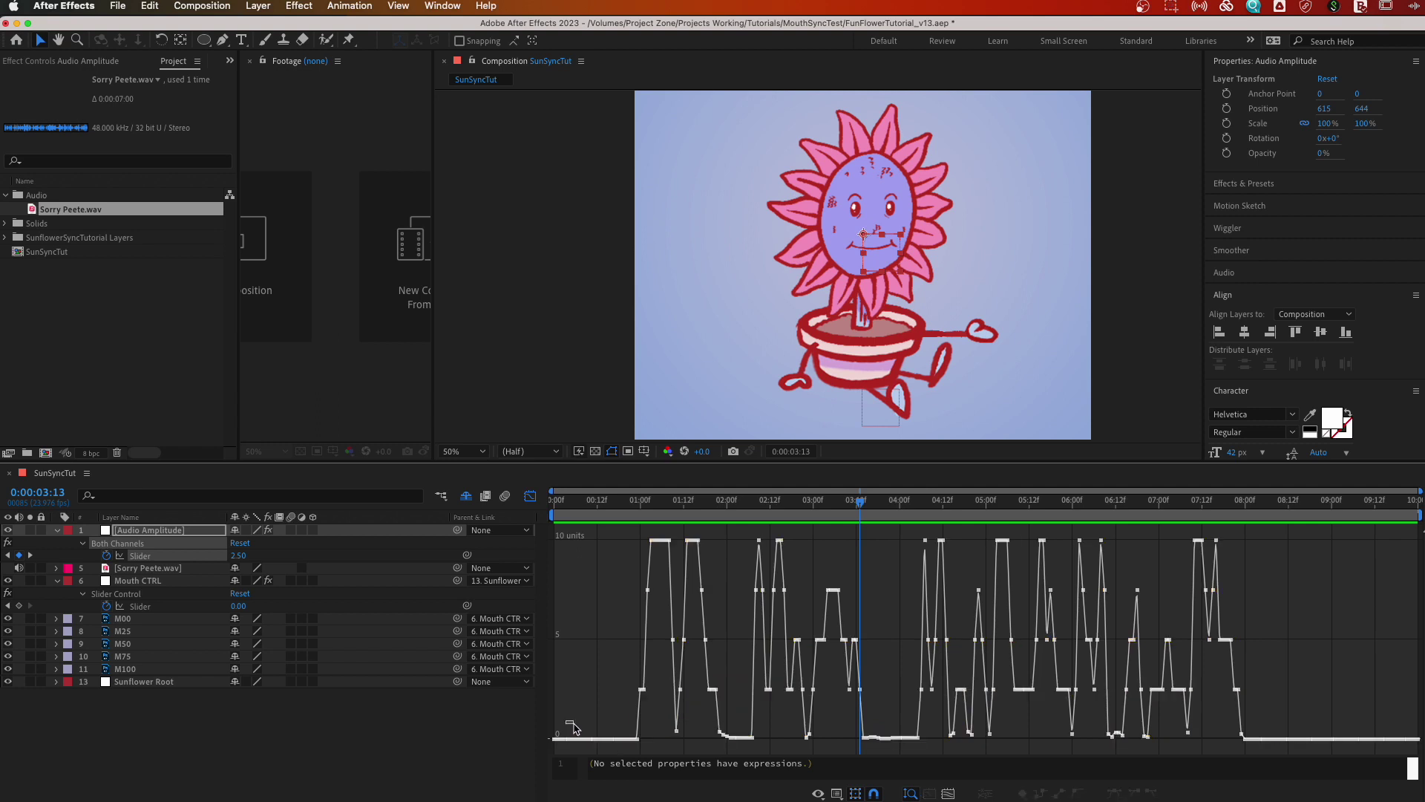
drag(575, 729, 1419, 746)
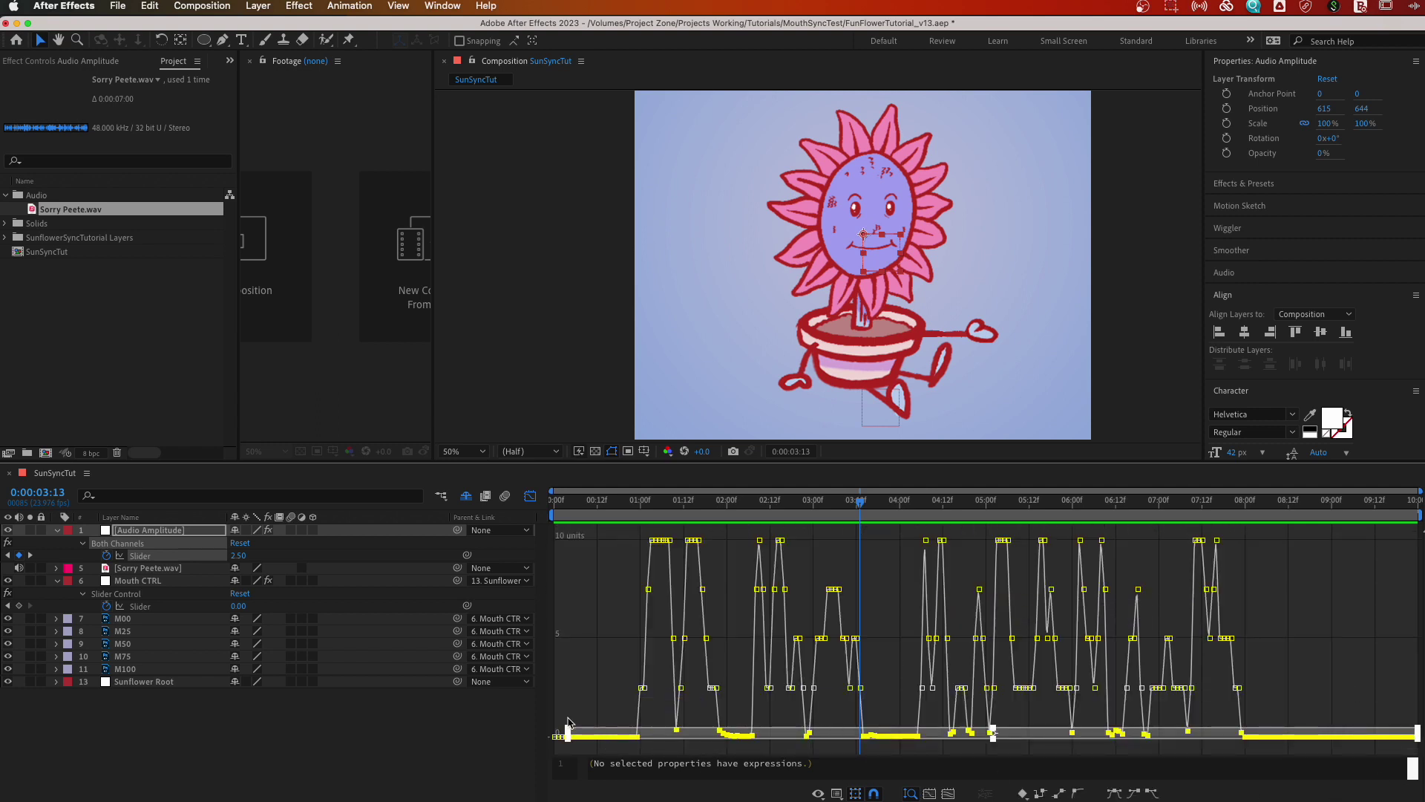
drag(720, 502, 723, 501)
click(238, 555)
text(0)
key(Return)
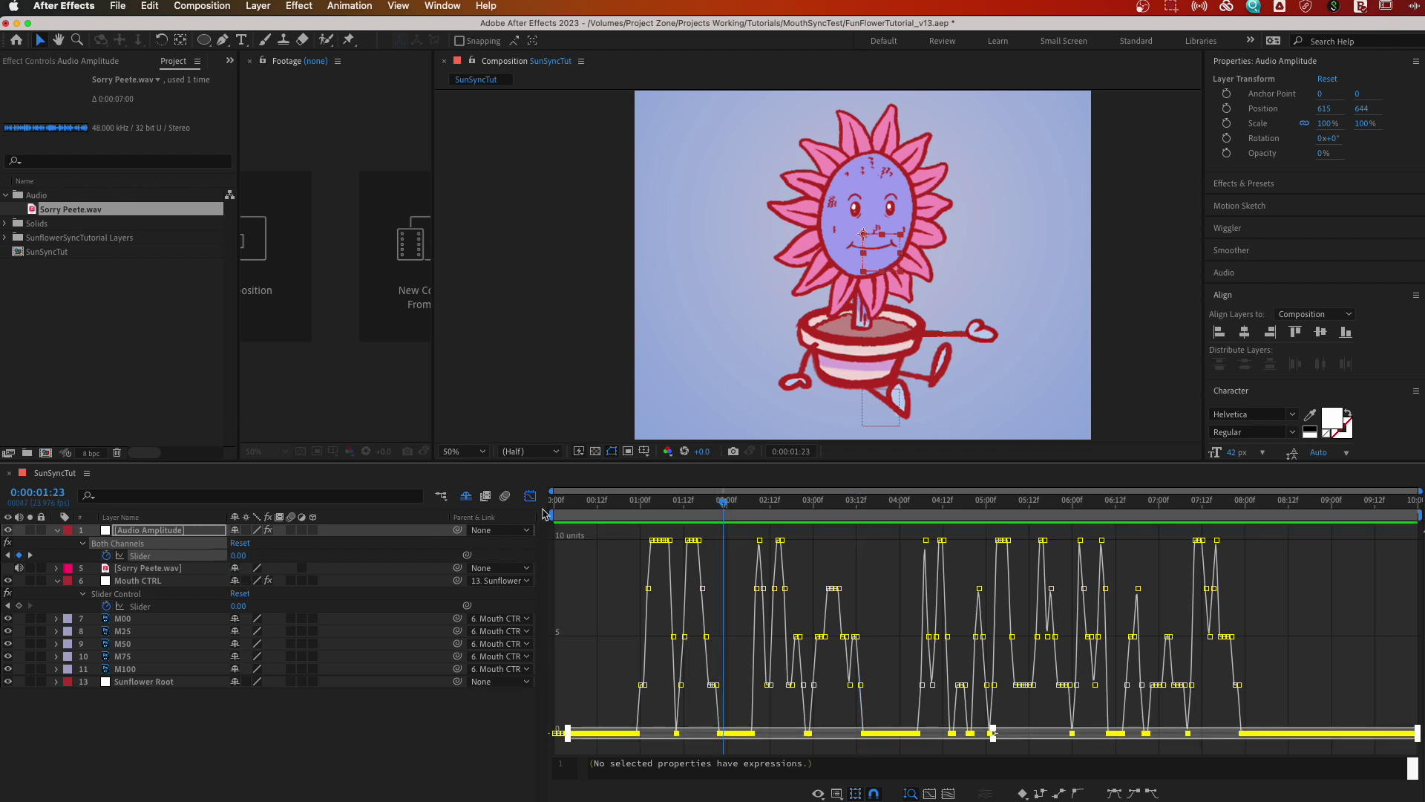
click(579, 503)
click(631, 704)
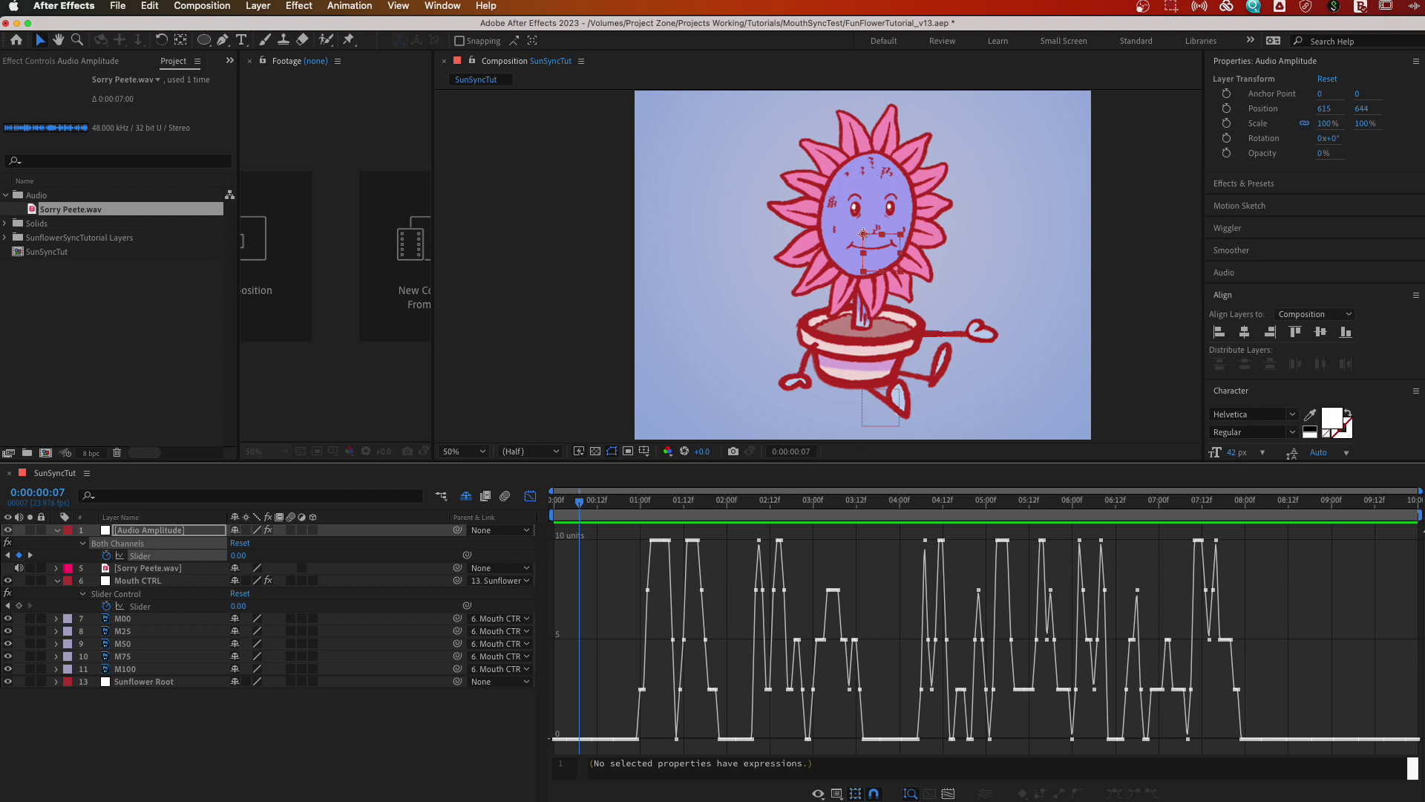
- Select all Both Channels keyframes at 10 units, set them to 100, and clear the selection
drag(587, 543, 1345, 560)
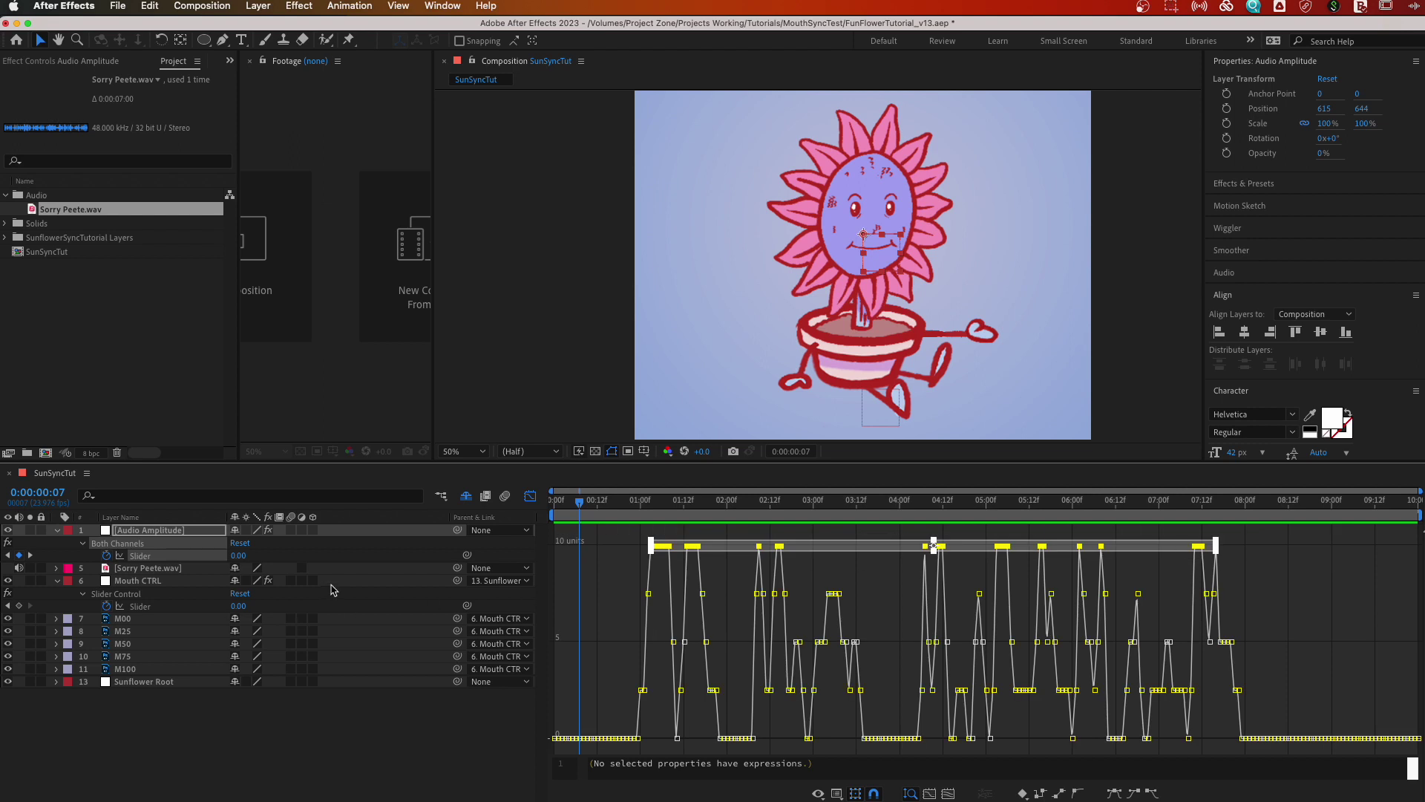
click(663, 502)
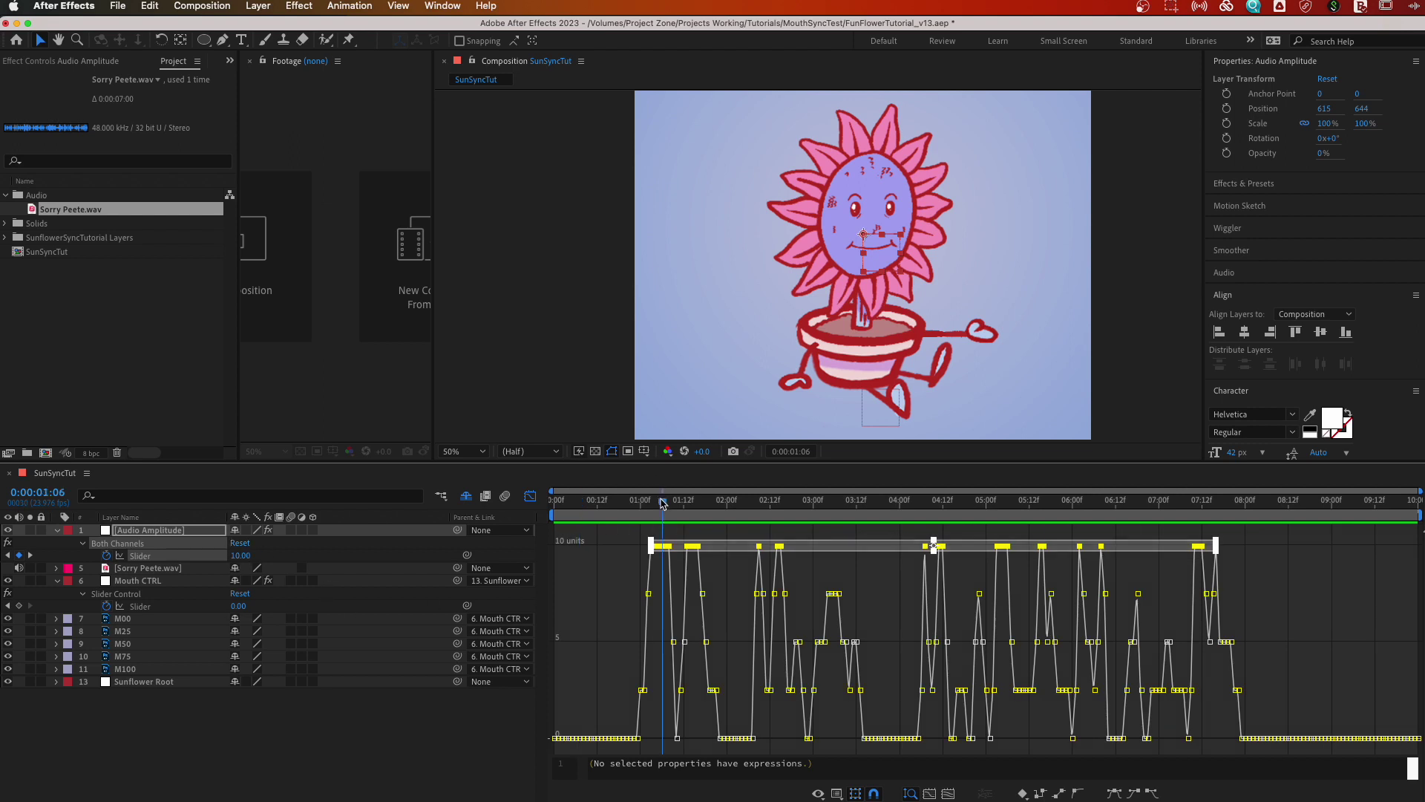
click(243, 555)
text(100)
key(Return)
click(733, 712)
- Select the Both Channels keyframes at 7.5 units and set them to 75
drag(594, 688, 1307, 731)
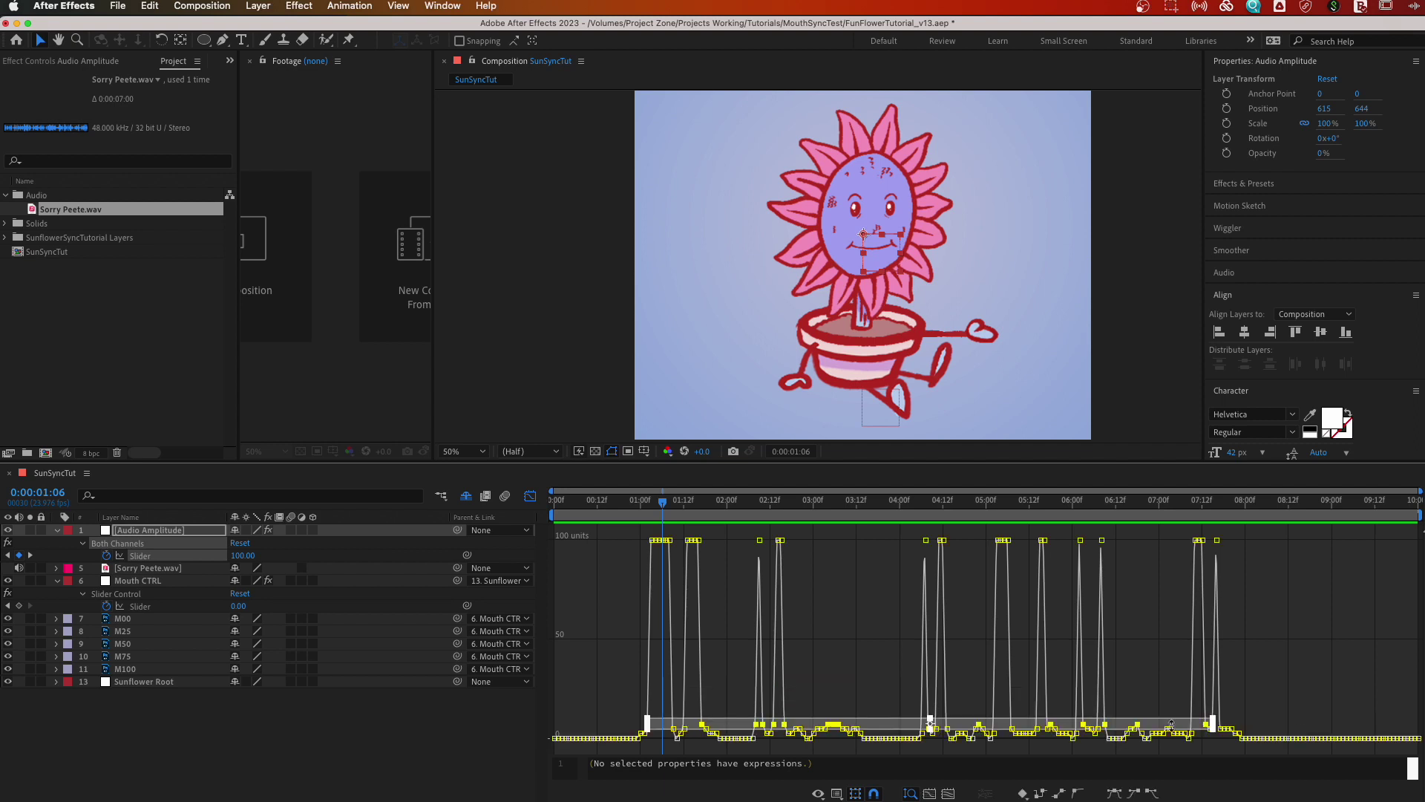
click(701, 505)
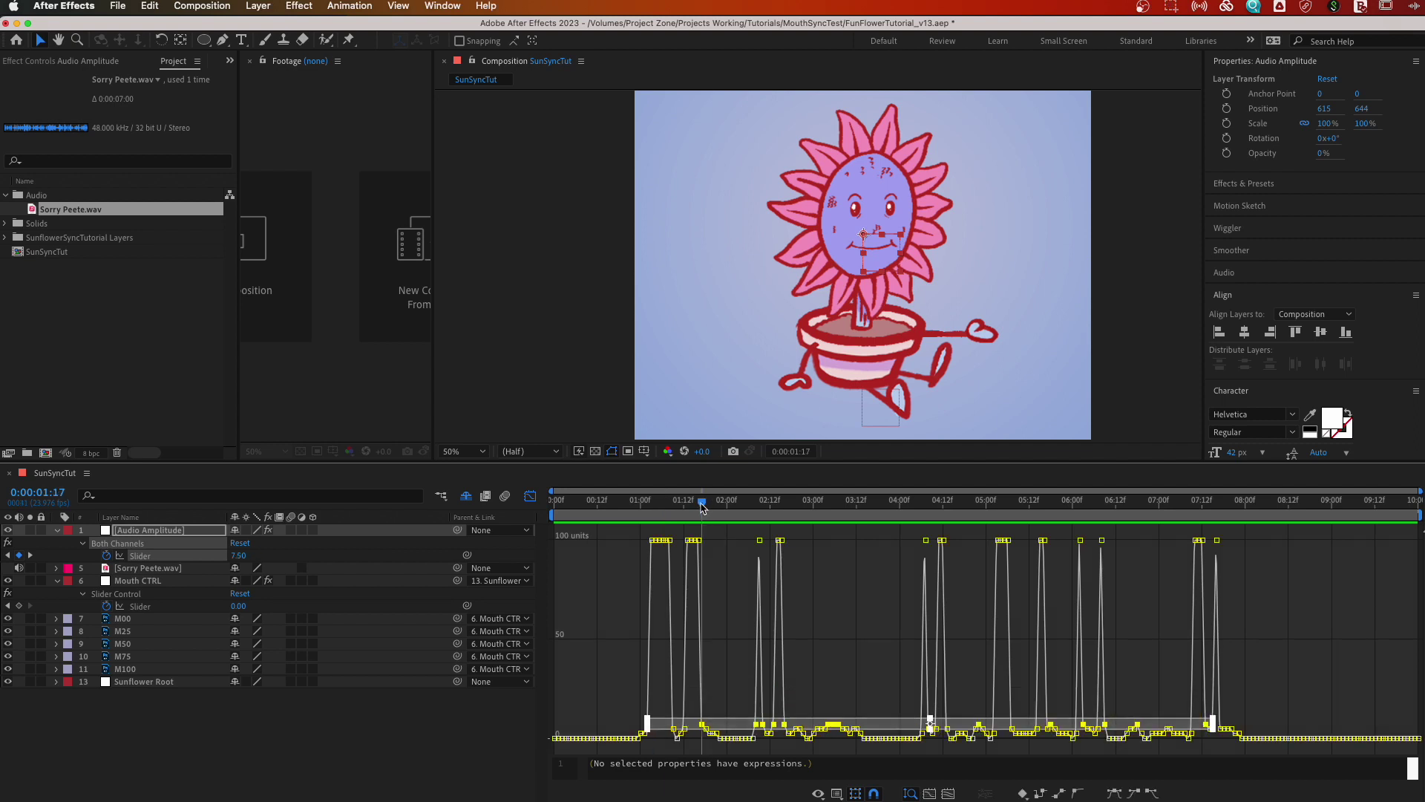
click(239, 556)
text(75)
key(Return)
- Enlarge the timeline area and magnify the opening seconds of the graph to separate the low keyframes, leaving no keyframes selected
drag(613, 686, 1329, 735)
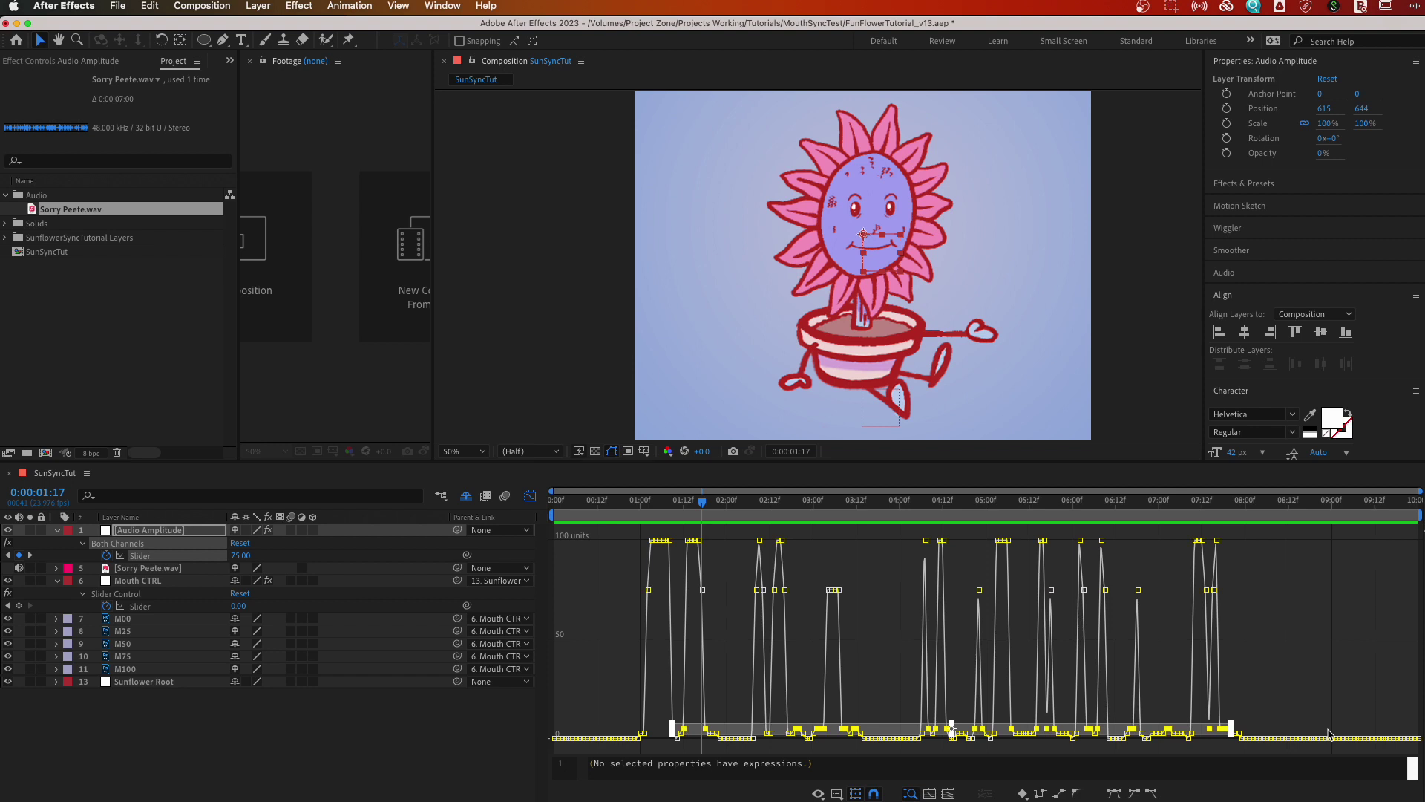
key(equal)
key(equal)
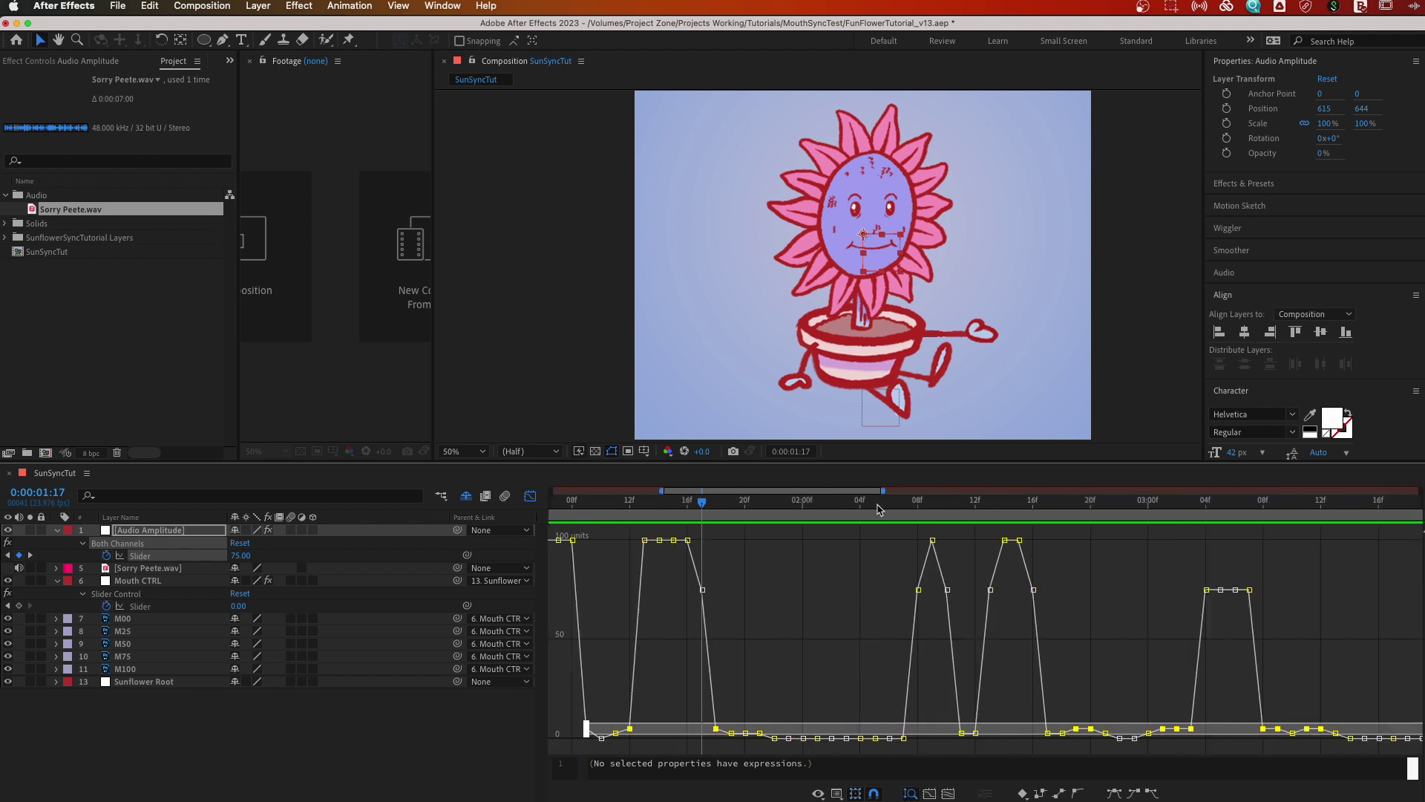
drag(872, 467, 866, 305)
key(space)
drag(786, 589, 1138, 553)
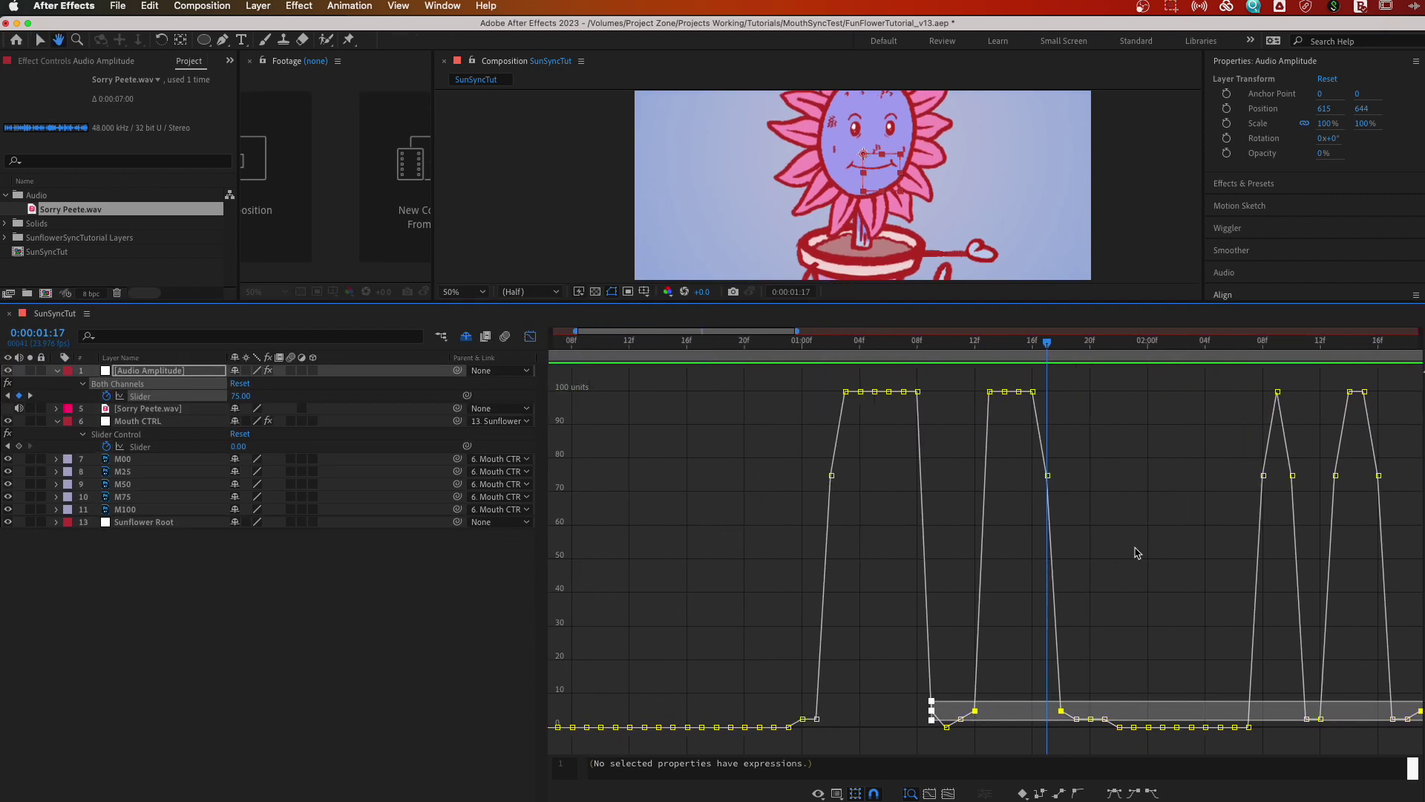
click(1106, 621)
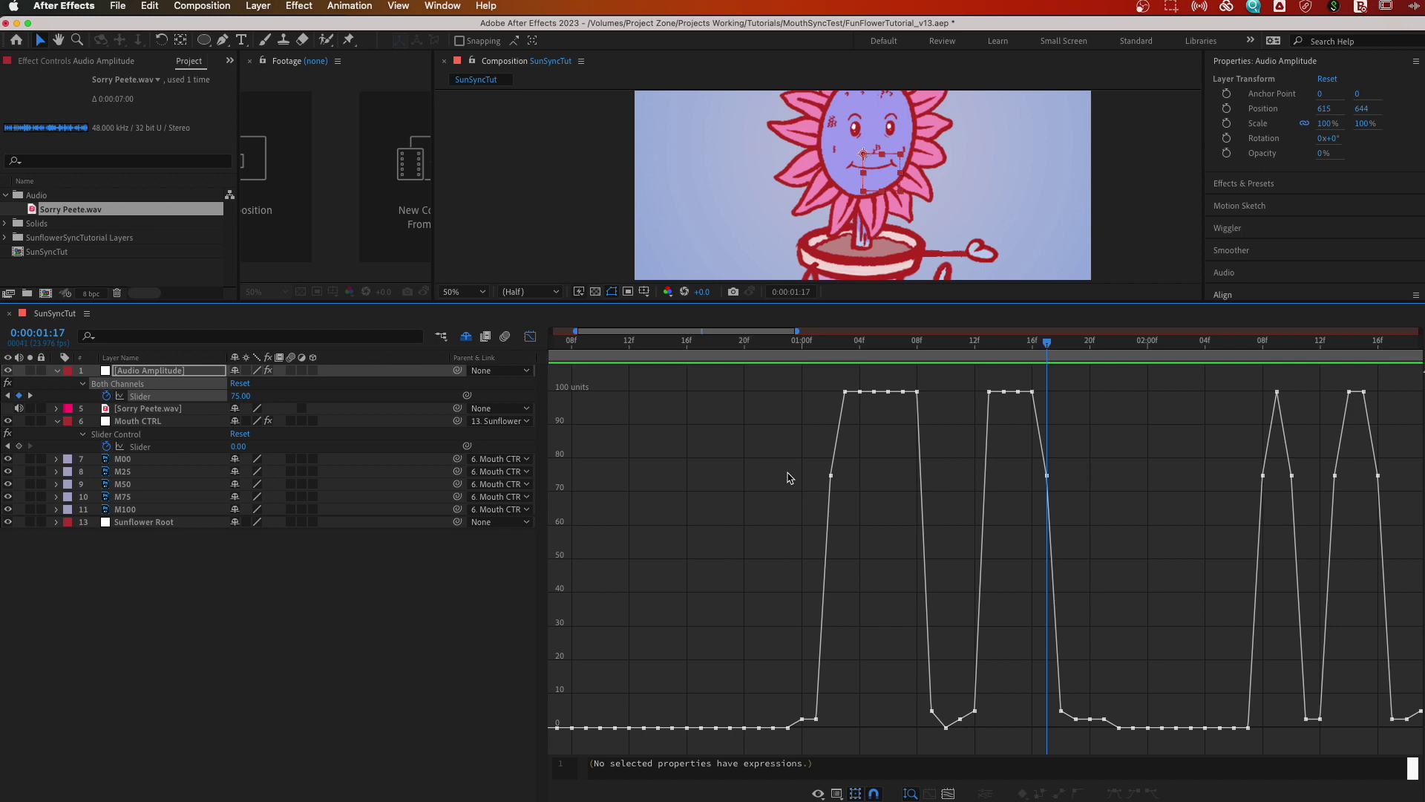
key(minus)
key(minus)
key(minus)
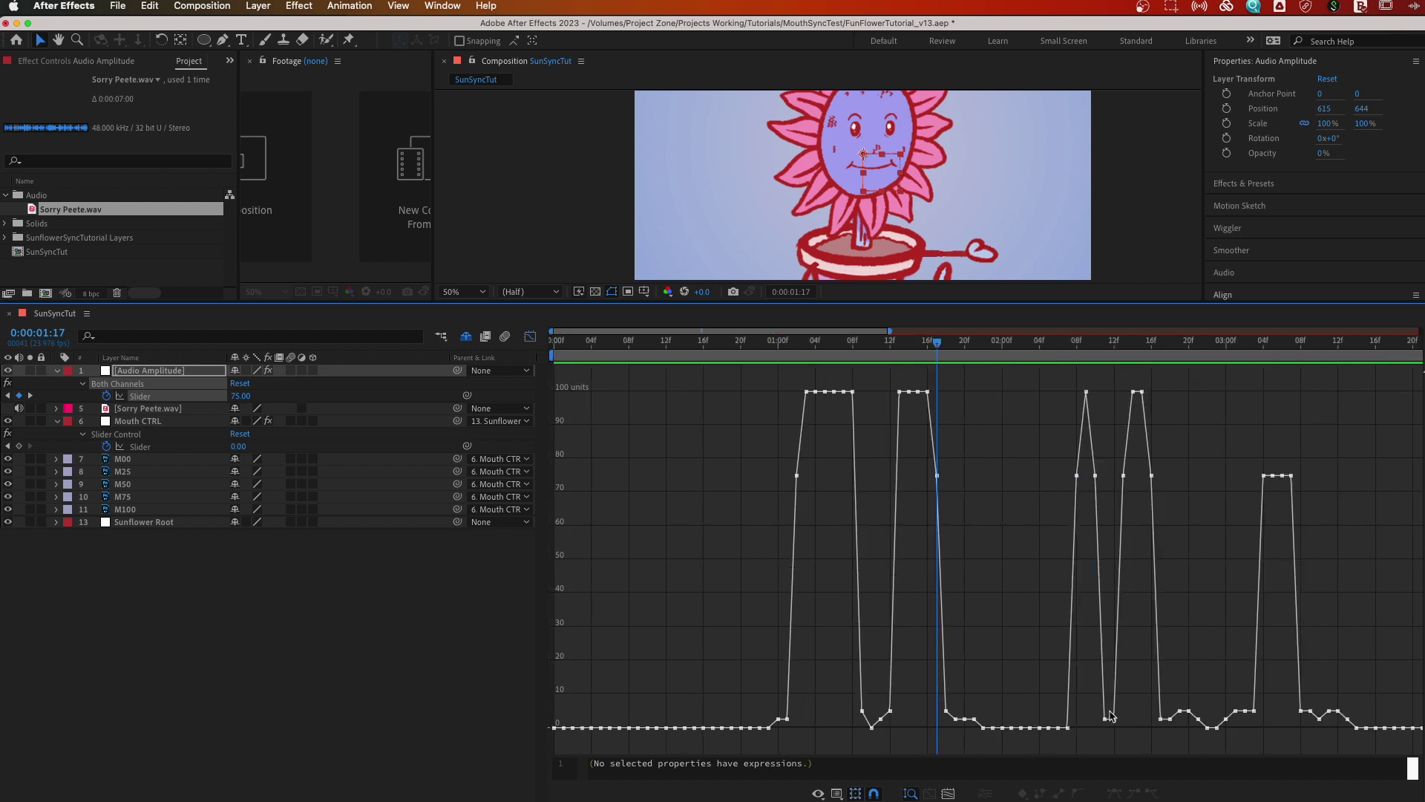
- Select the Both Channels keyframes at 5 units across the whole timeline and set them to 50
key(minus)
drag(1315, 663, 615, 718)
click(856, 344)
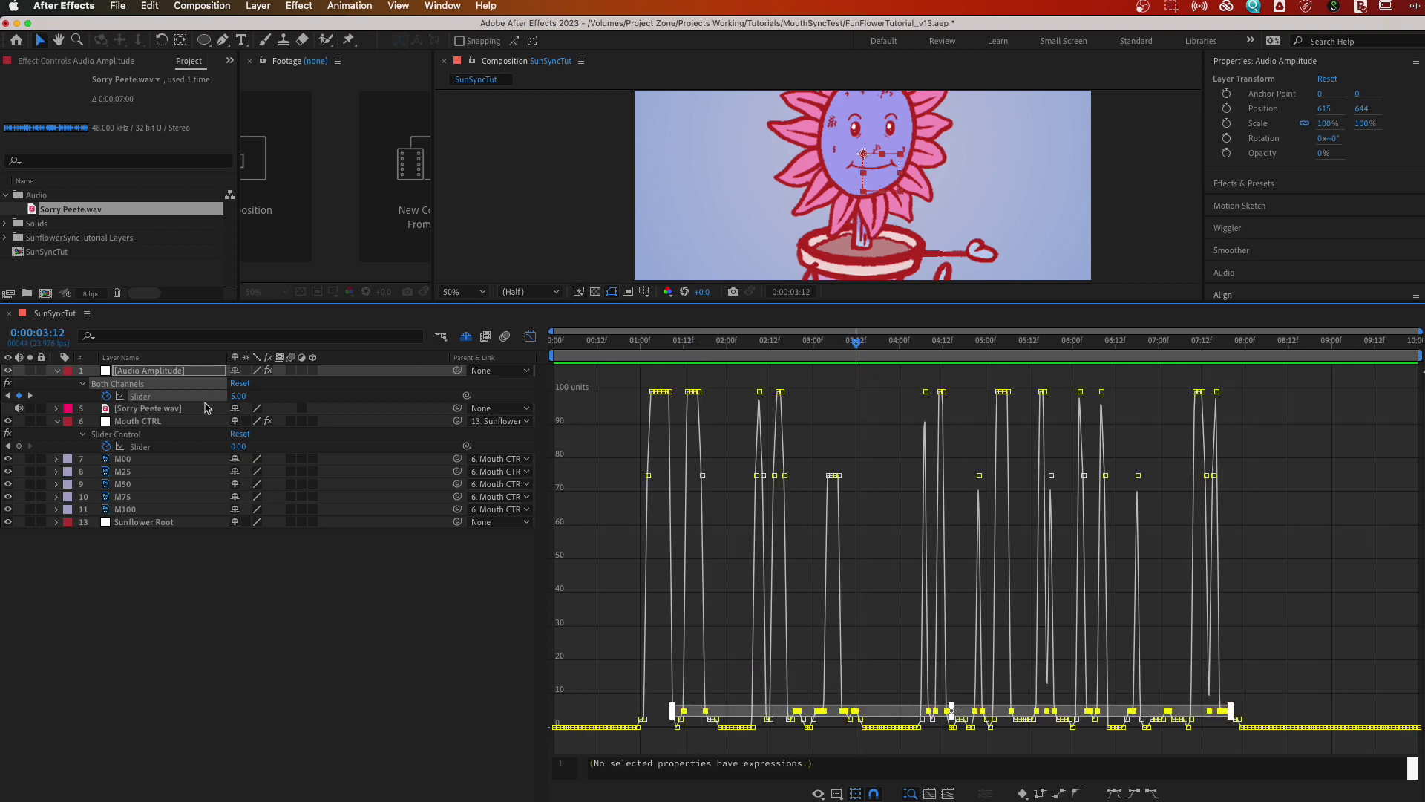
click(237, 396)
text(50)
key(Return)
- Select the Both Channels keyframes at 2.5 units, set them to 25, and clear the selection
drag(623, 635, 1310, 726)
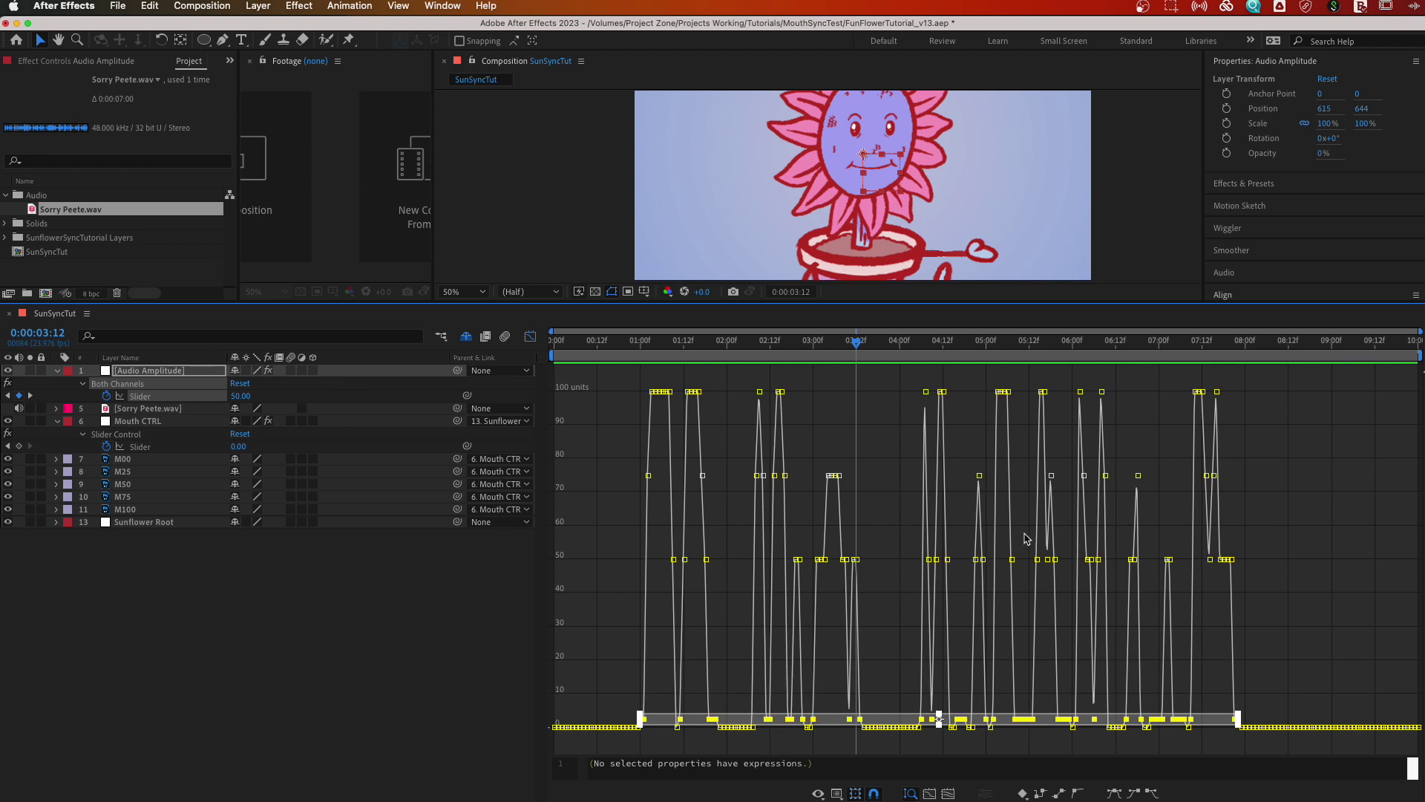
drag(840, 341, 861, 341)
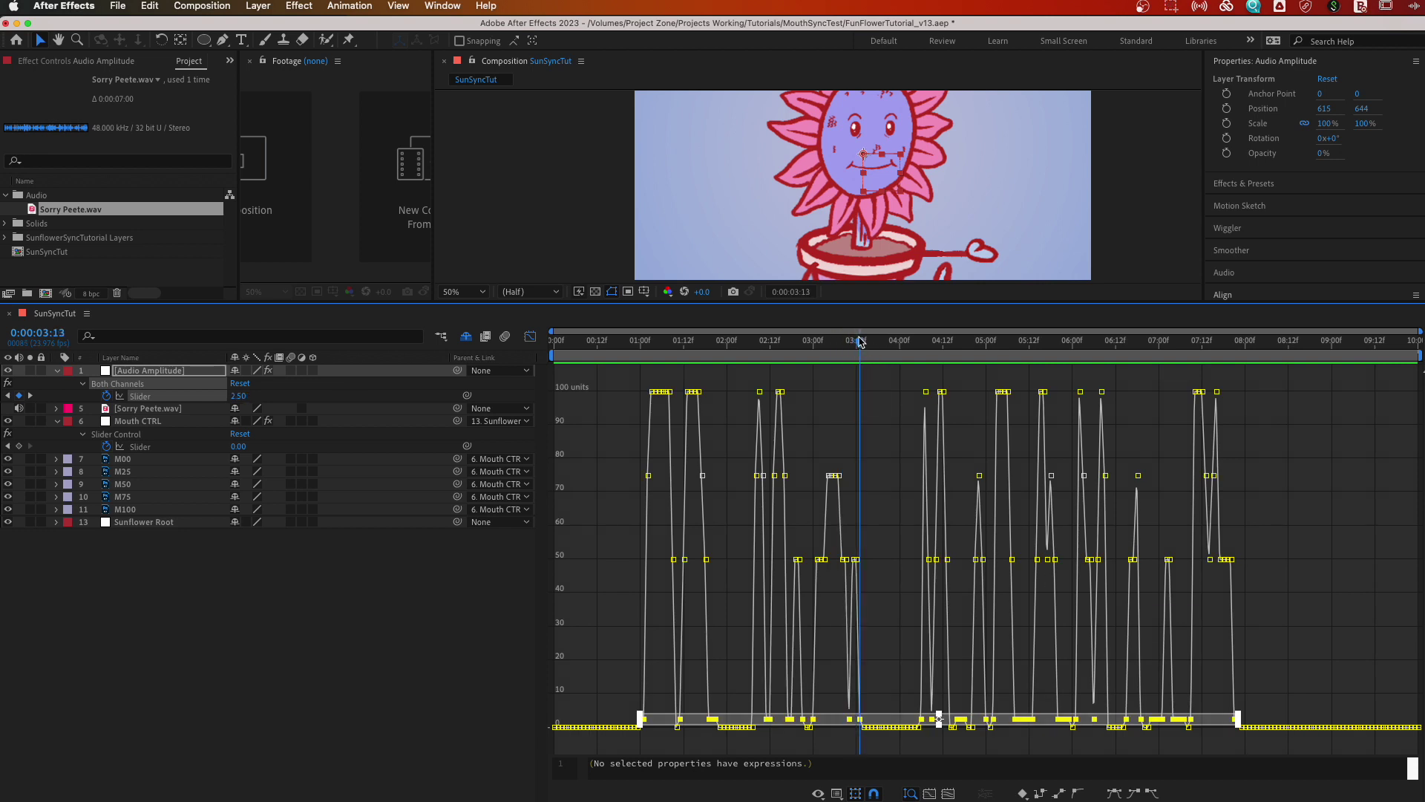
click(238, 395)
key(Return)
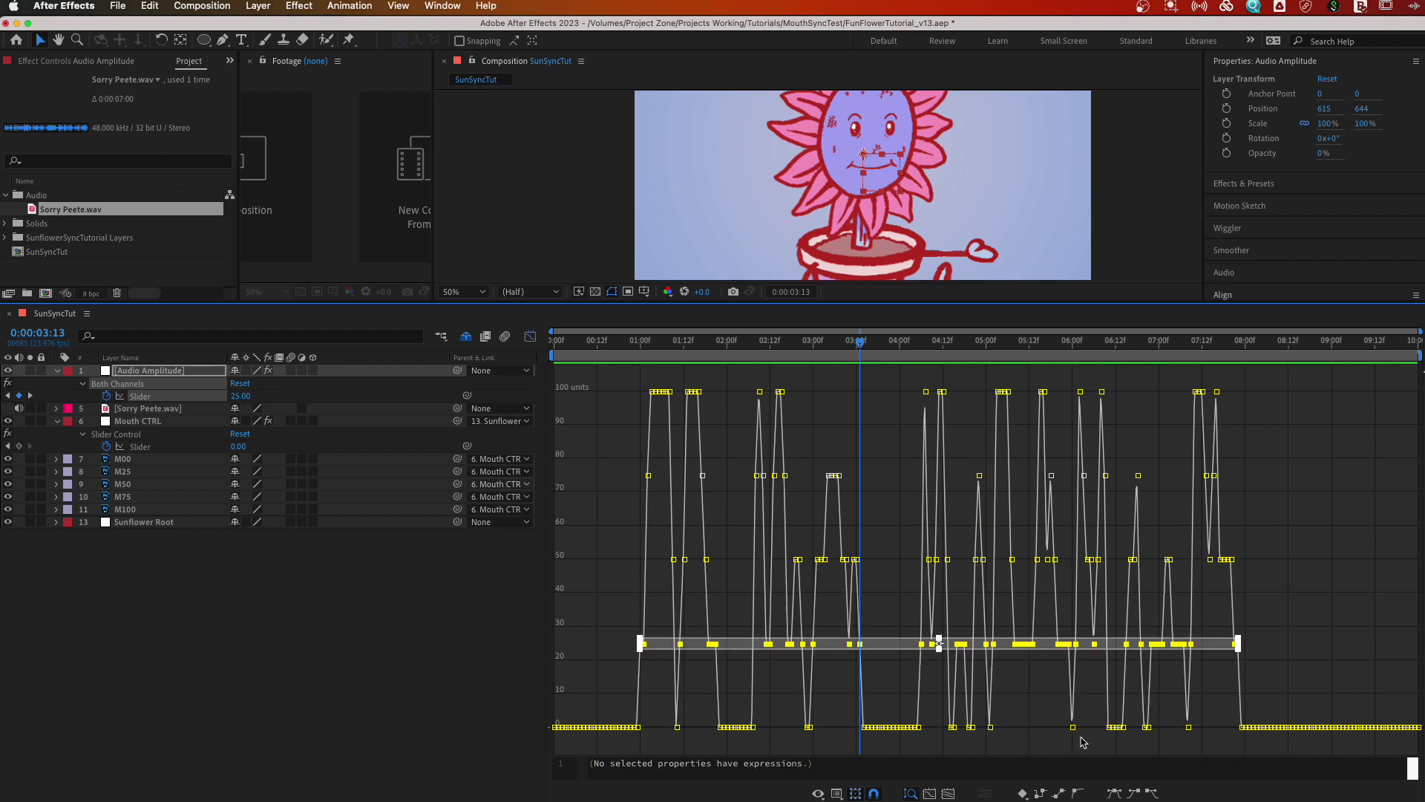
click(1340, 587)
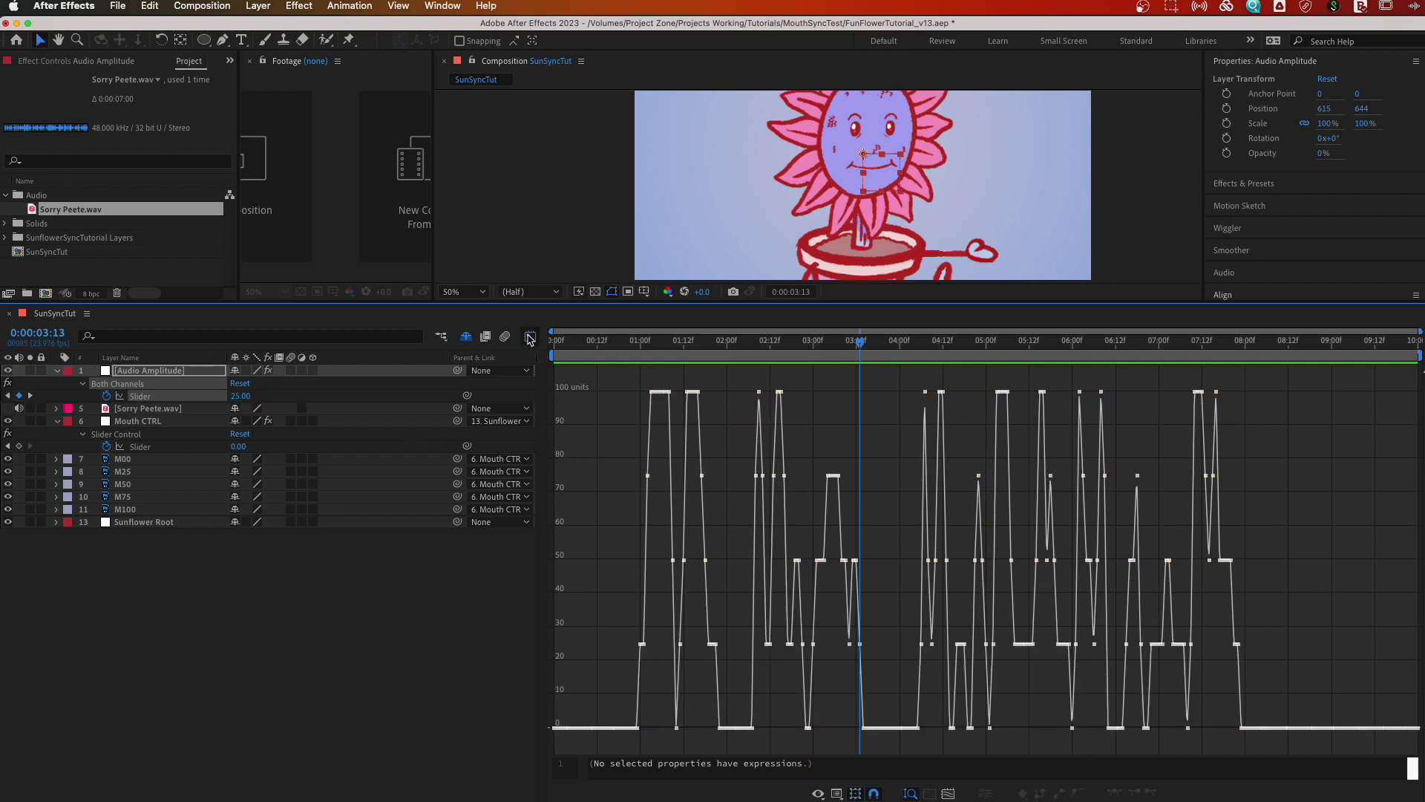
- Convert all Both Channels Slider keyframes to hold keyframes and return to the graph view of the curve
click(530, 339)
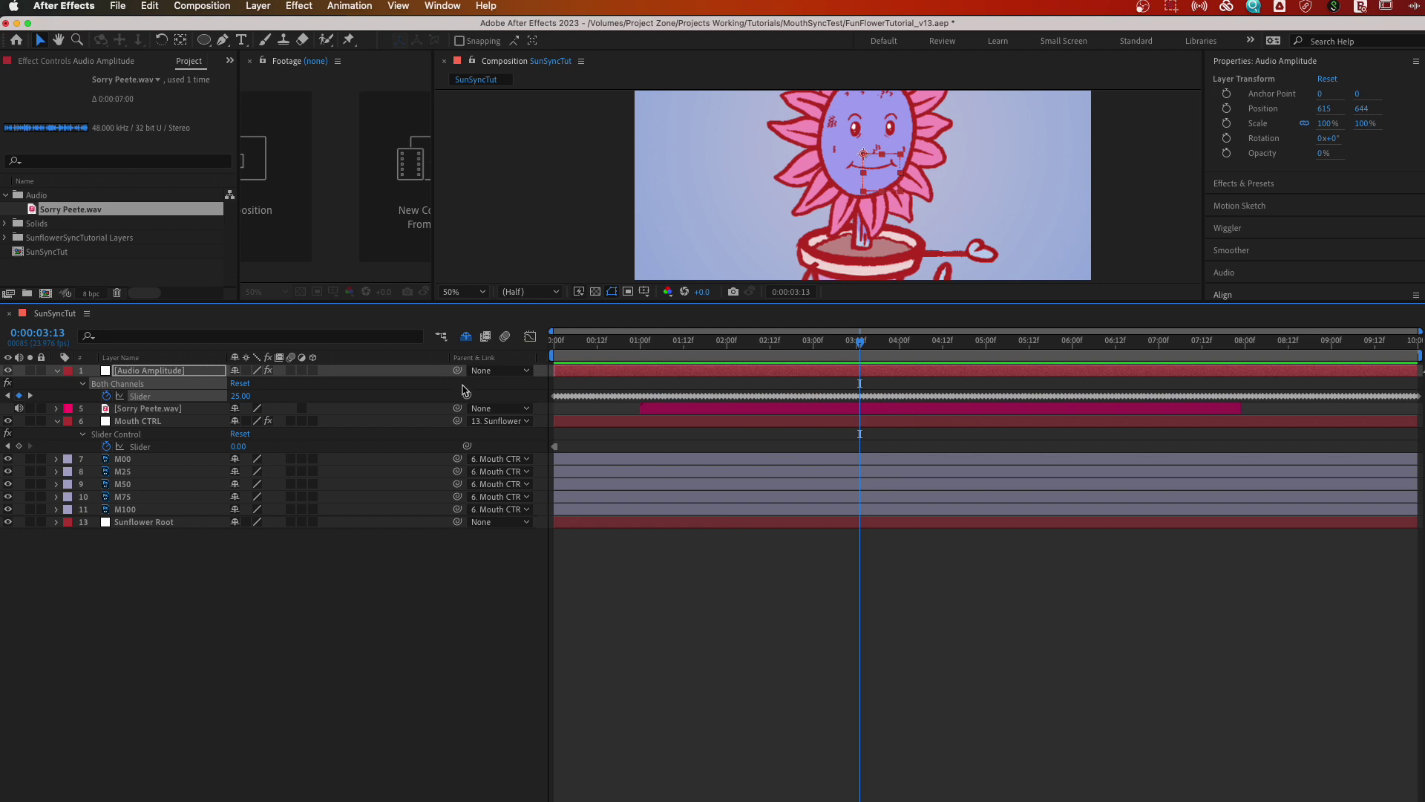
right_click(625, 398)
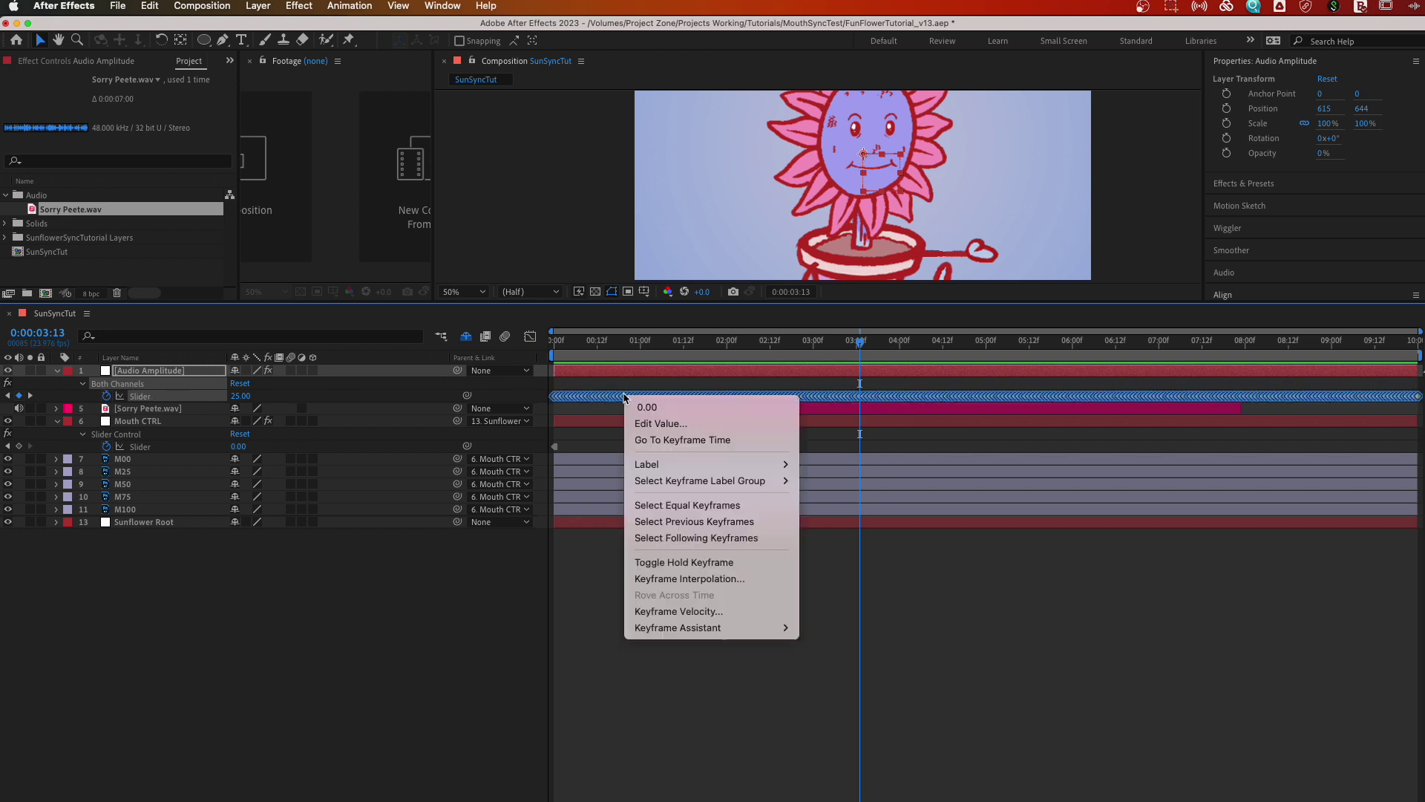
click(572, 449)
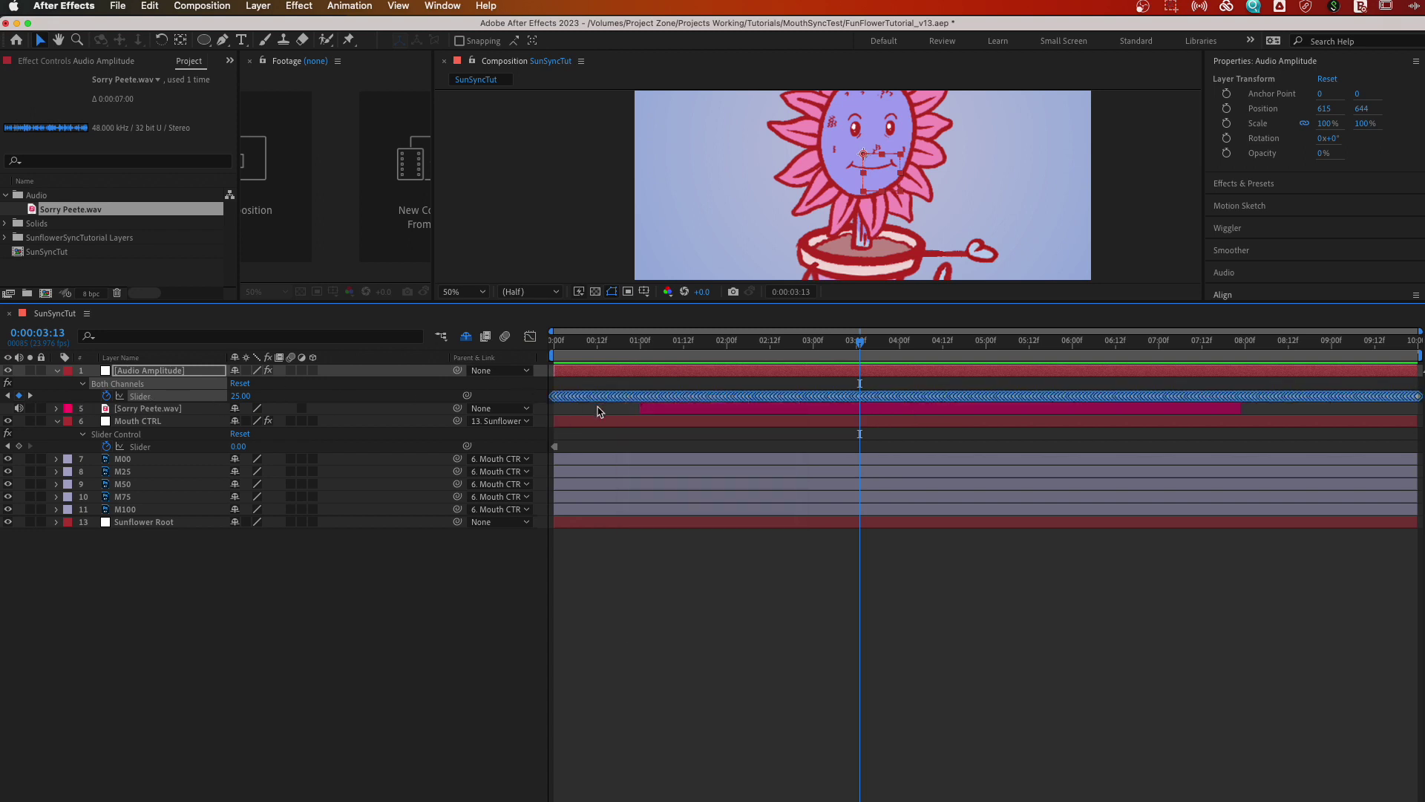
right_click(602, 400)
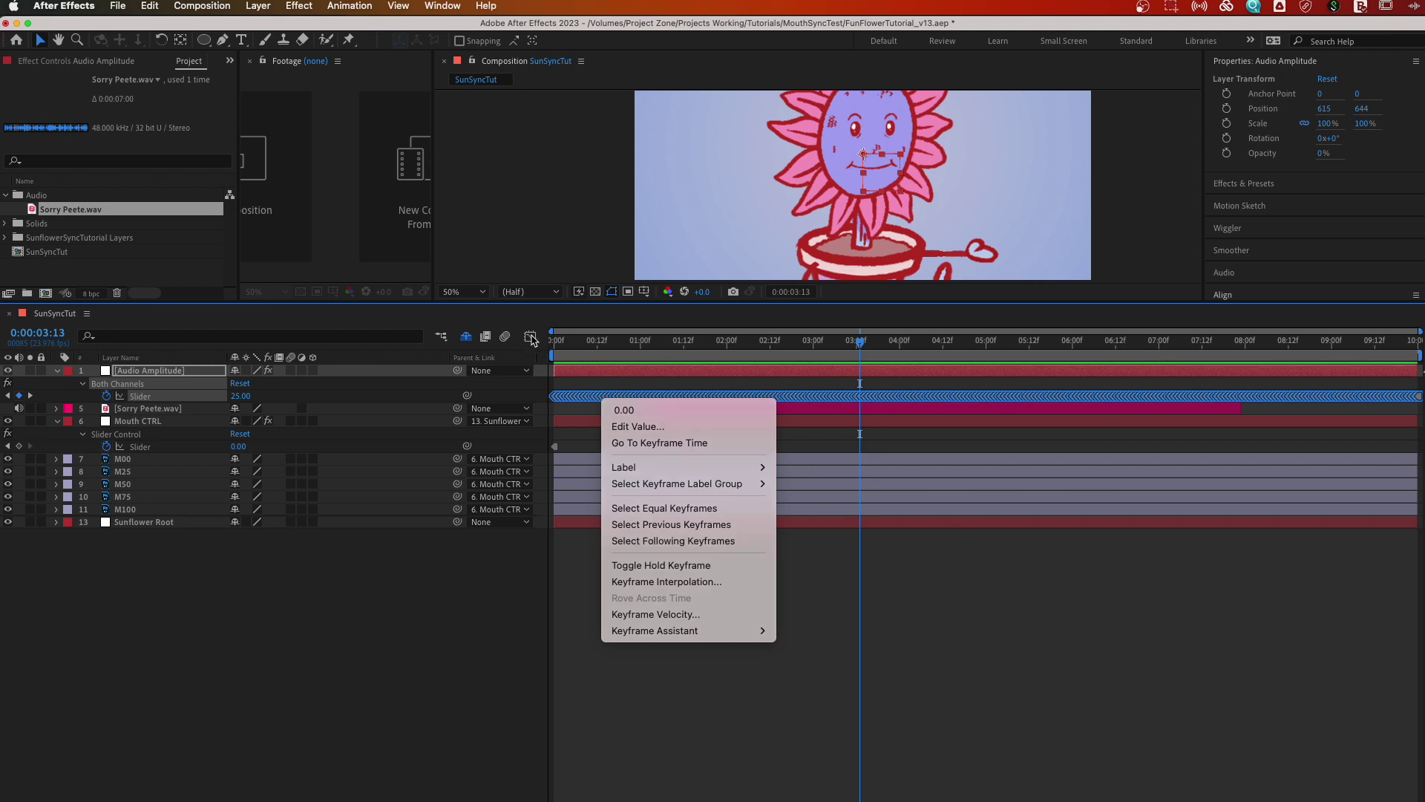
click(530, 337)
click(530, 338)
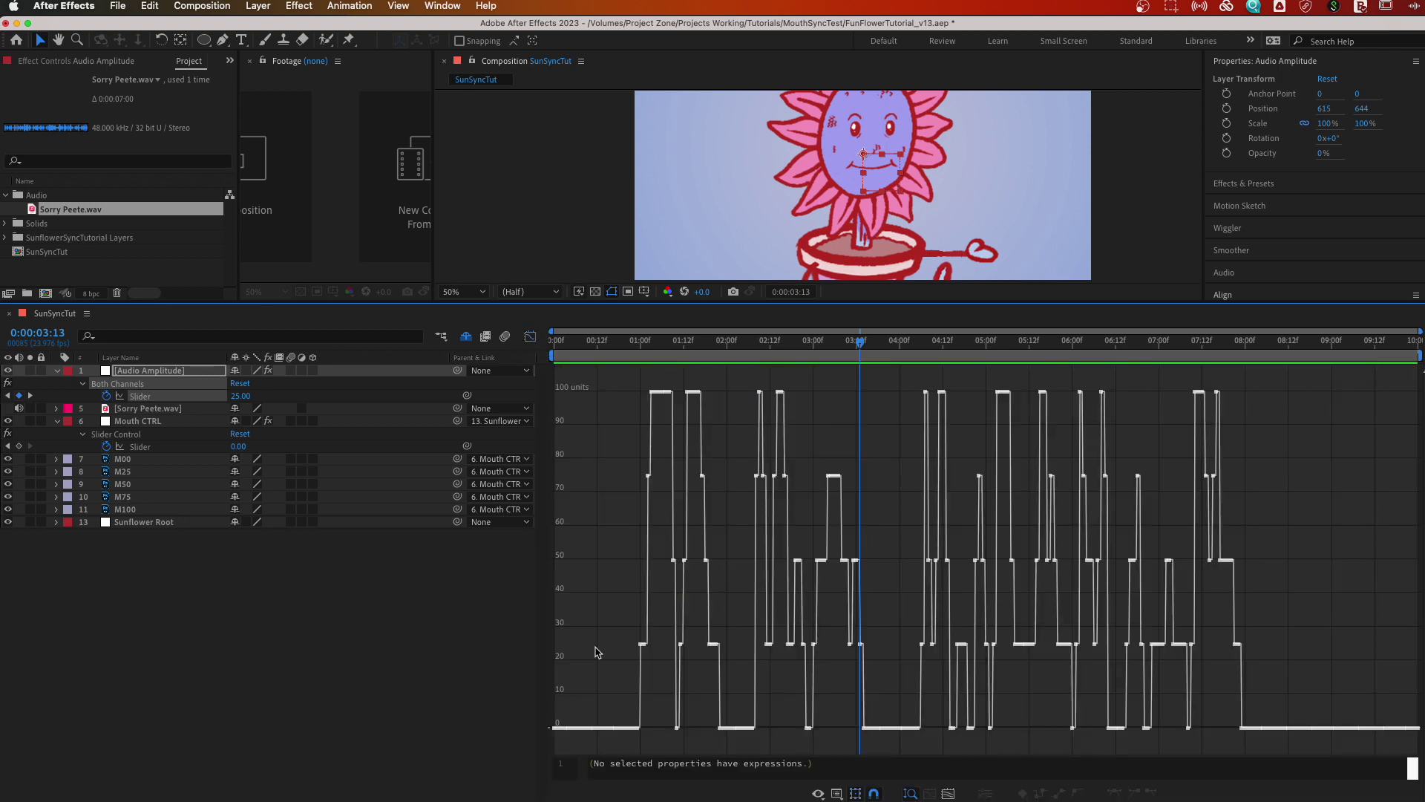
- Delete the redundant 0-value Both Channels keyframes before the speech, in its longer pauses, and after it ends, keeping those bordering the mouth movement
drag(638, 699, 557, 758)
click(820, 735)
drag(870, 712, 926, 753)
click(722, 725)
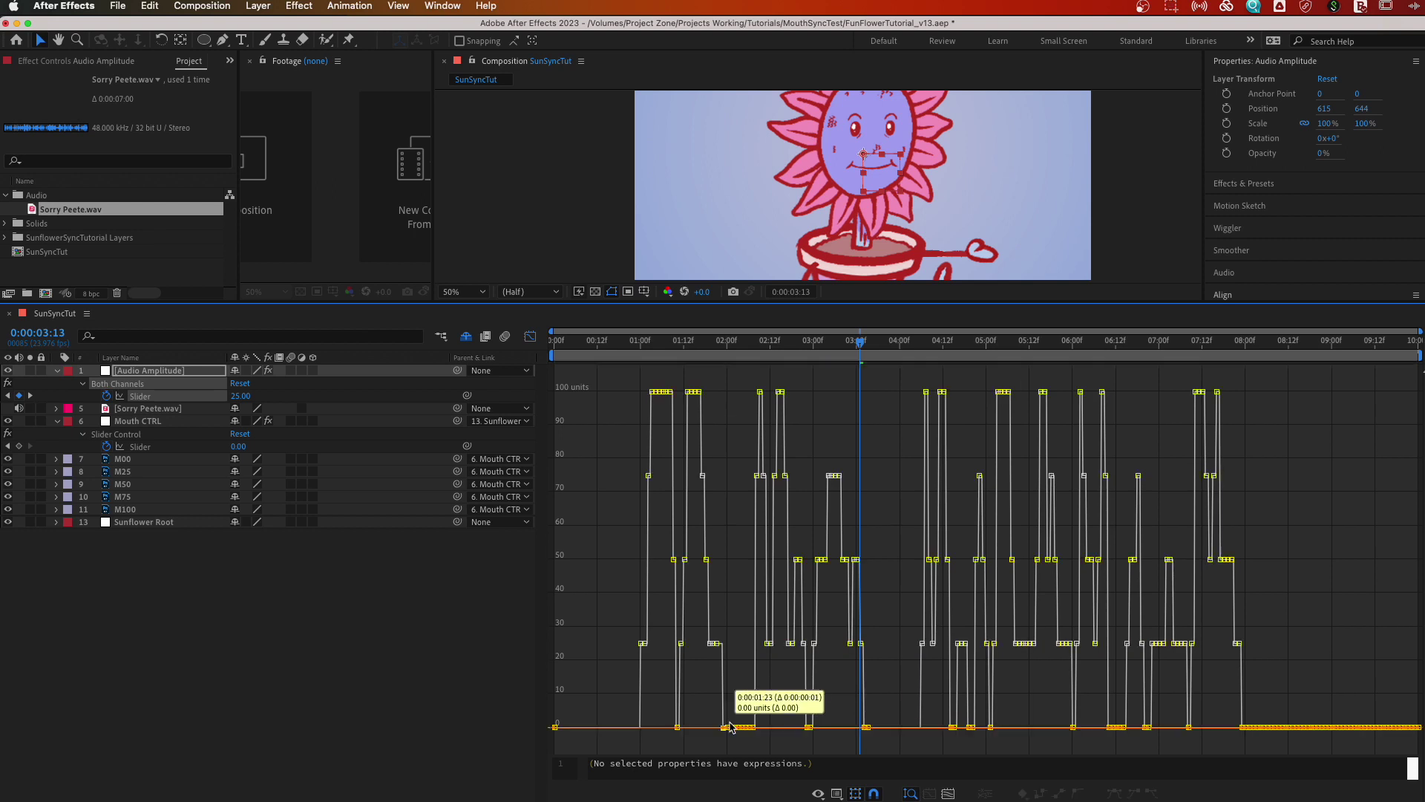
click(729, 717)
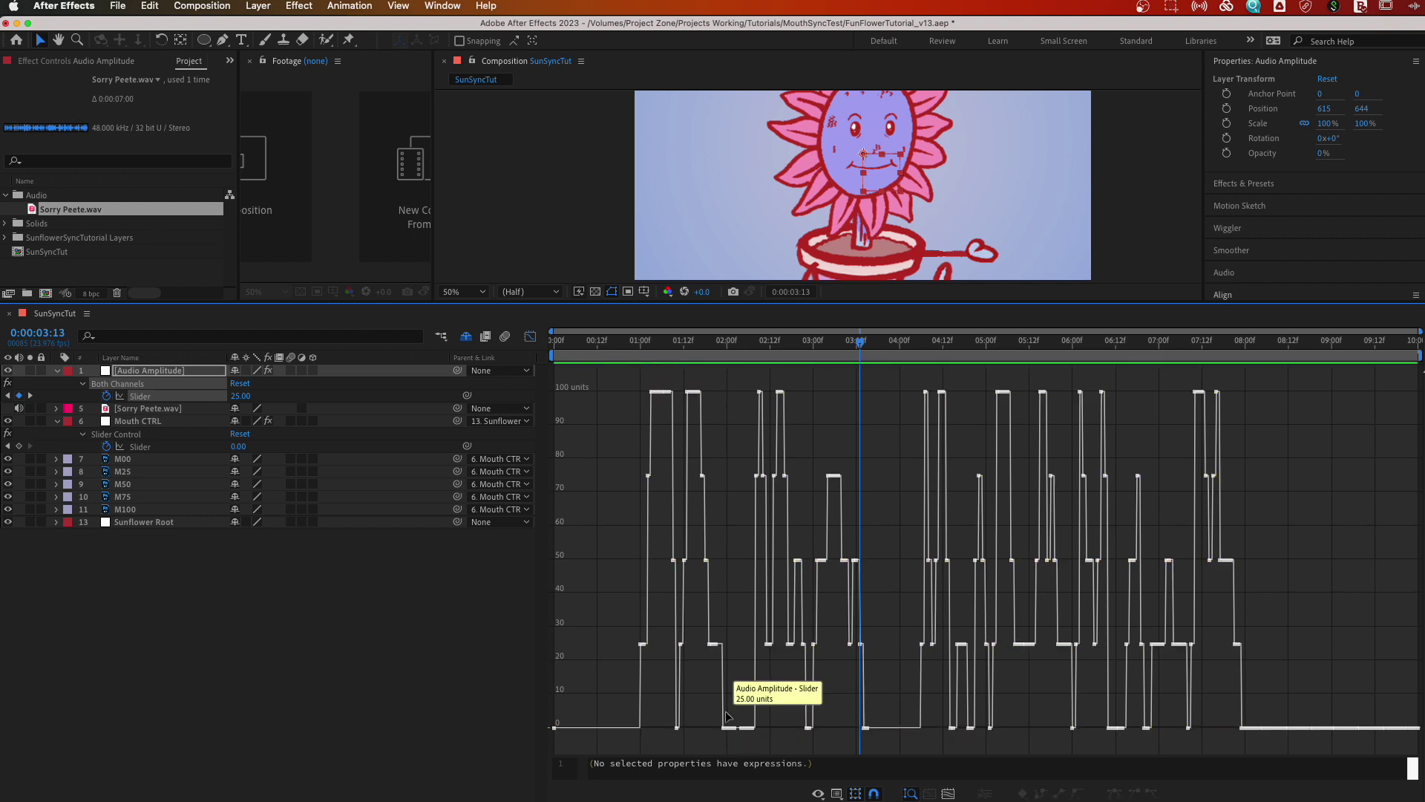
double_click(731, 722)
drag(1202, 709, 1422, 739)
key(Delete)
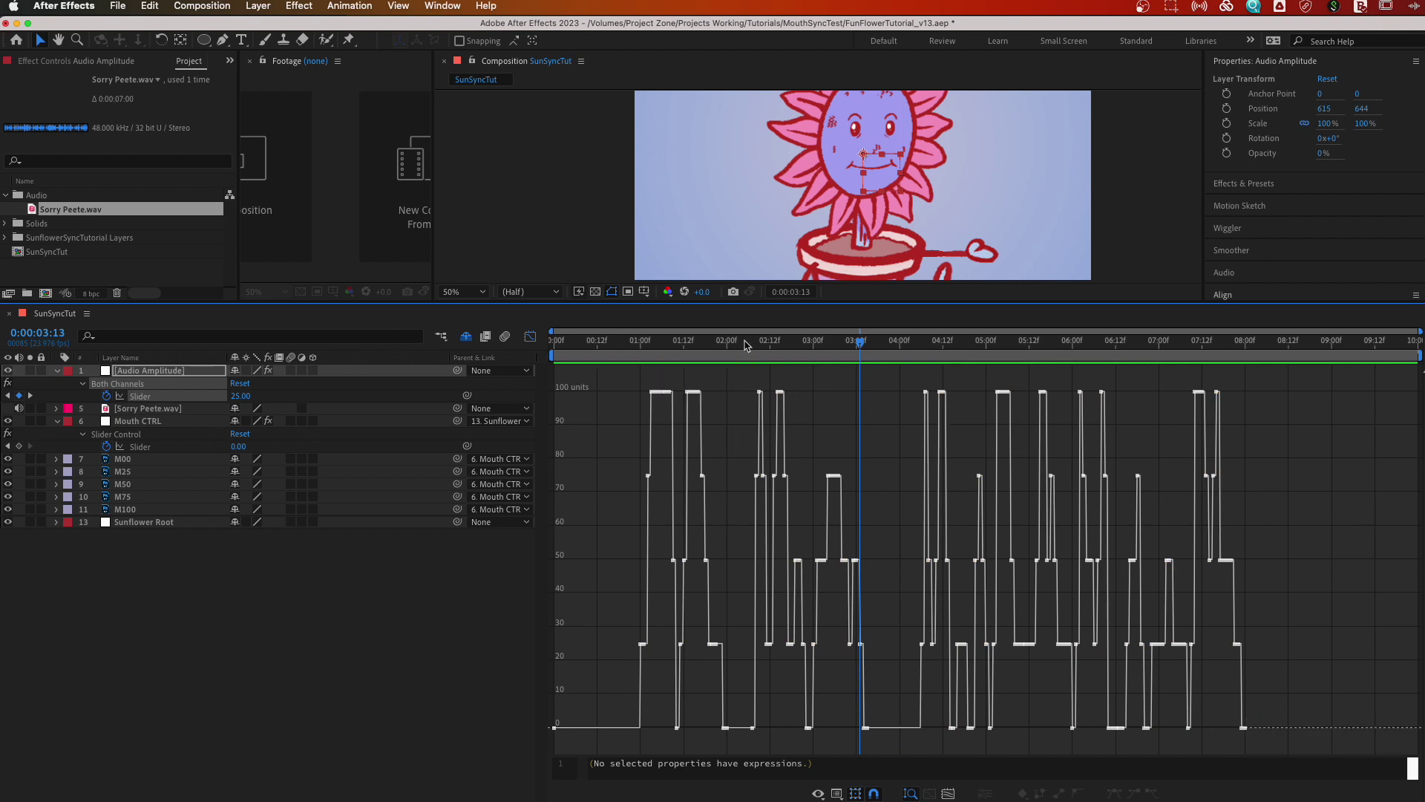
- Copy all Both Channels Slider keyframes and paste them onto the Mouth CTRL Slider at the start of the composition
click(530, 336)
key(Home)
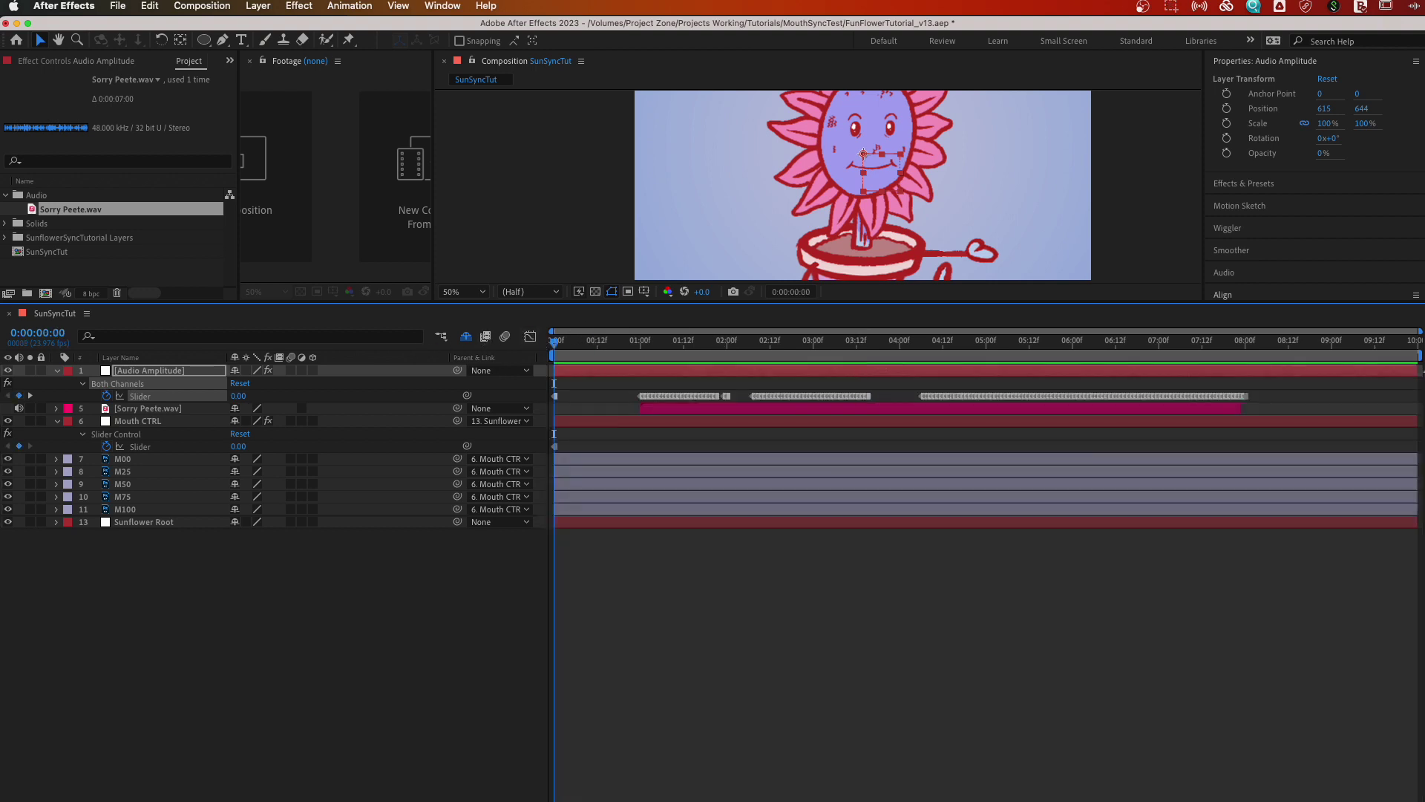
click(152, 398)
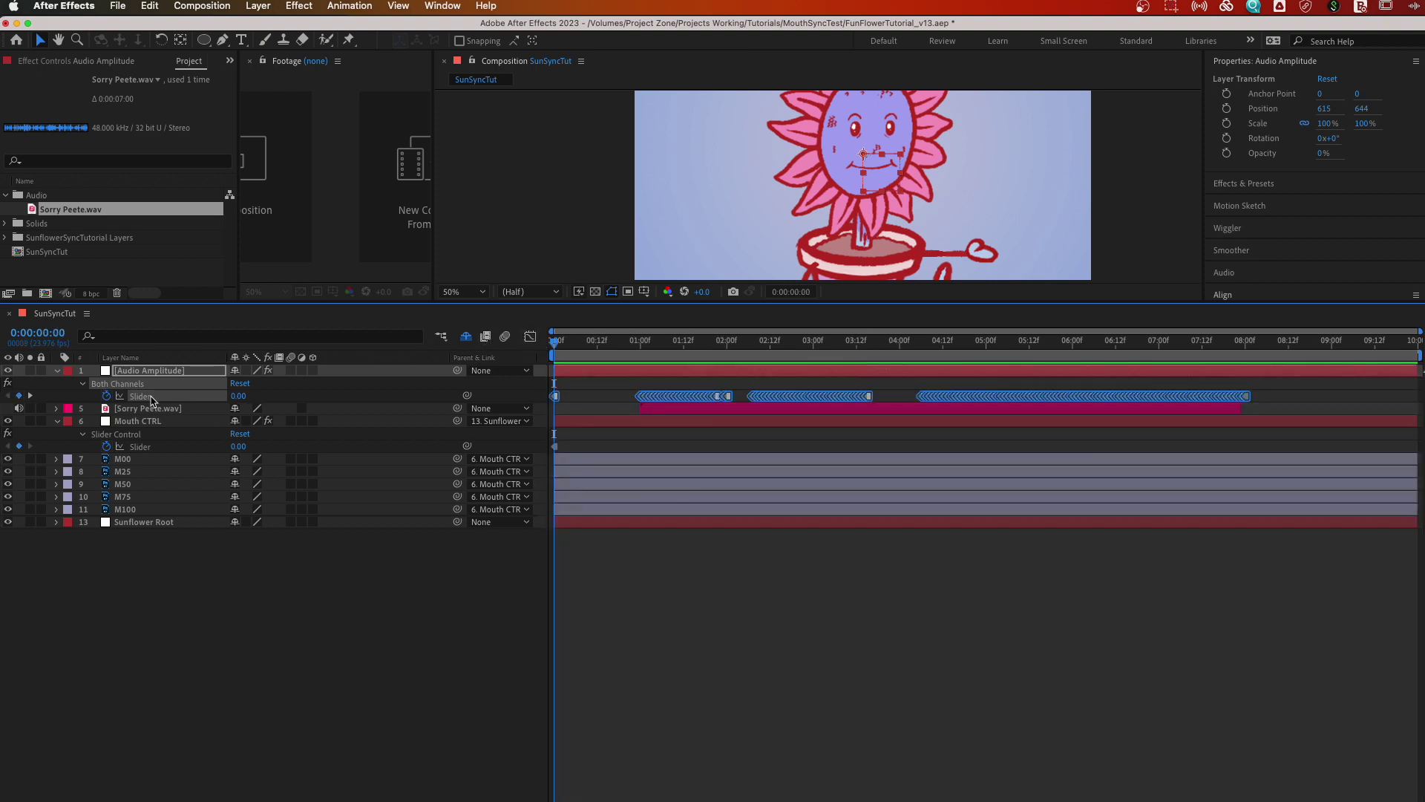
click(158, 380)
key(u)
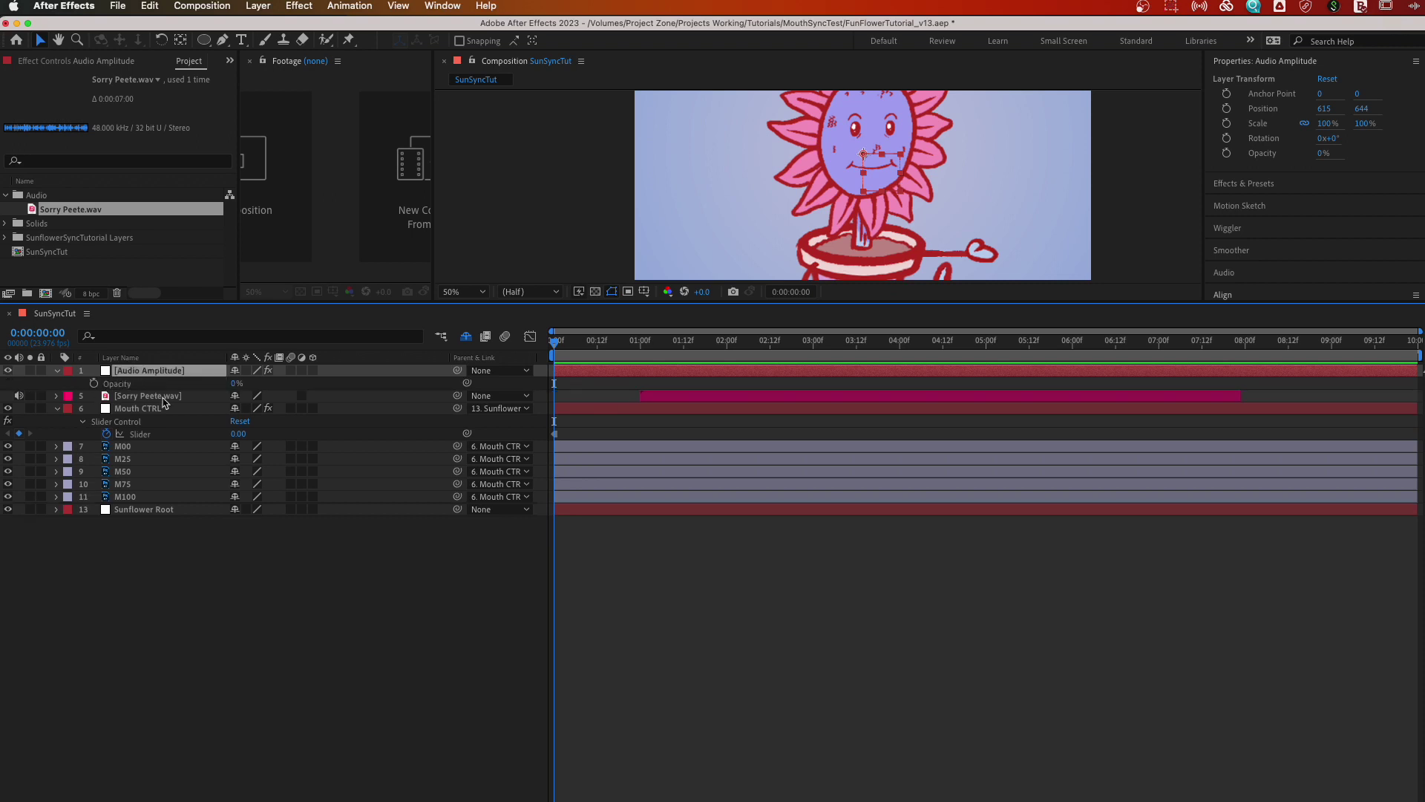
click(146, 398)
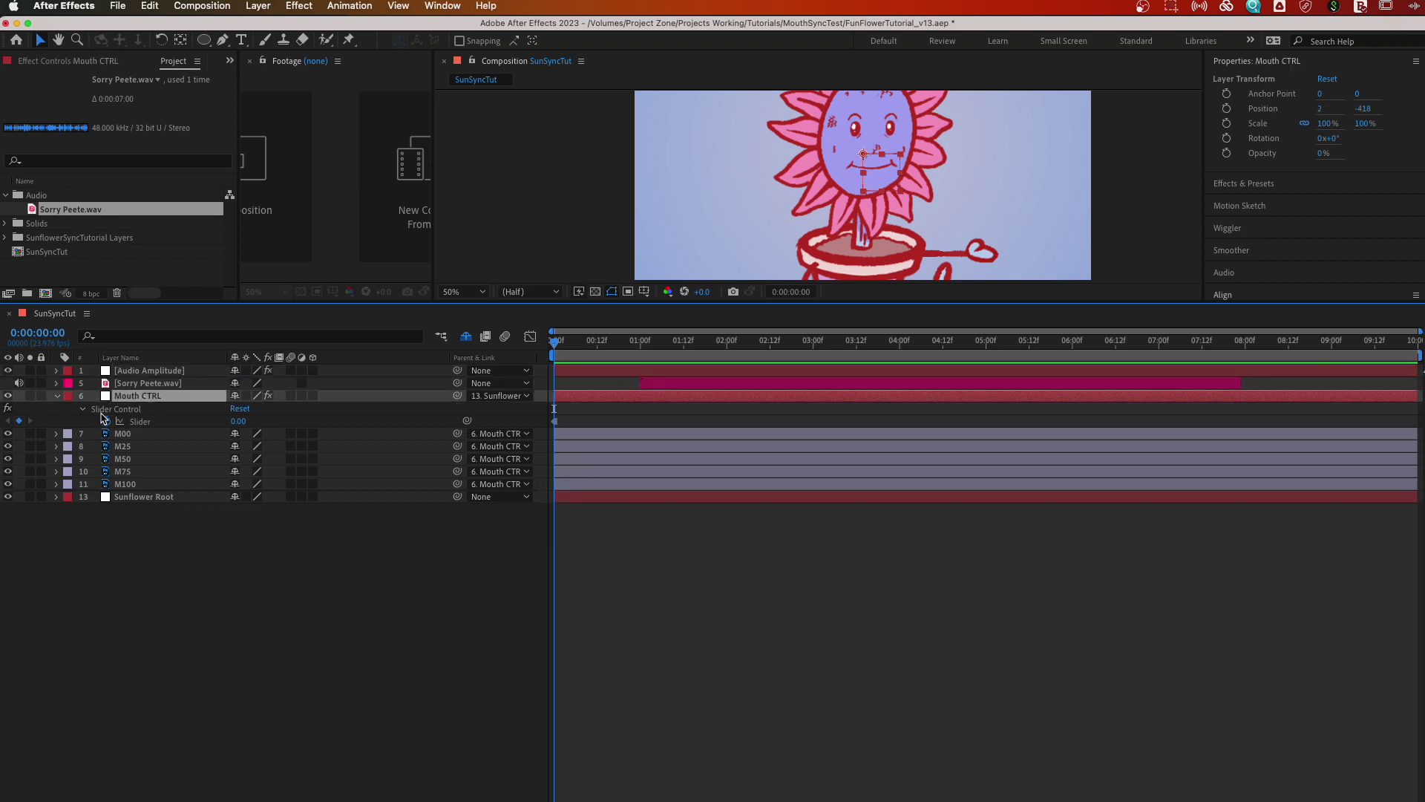
click(133, 421)
key(super+v)
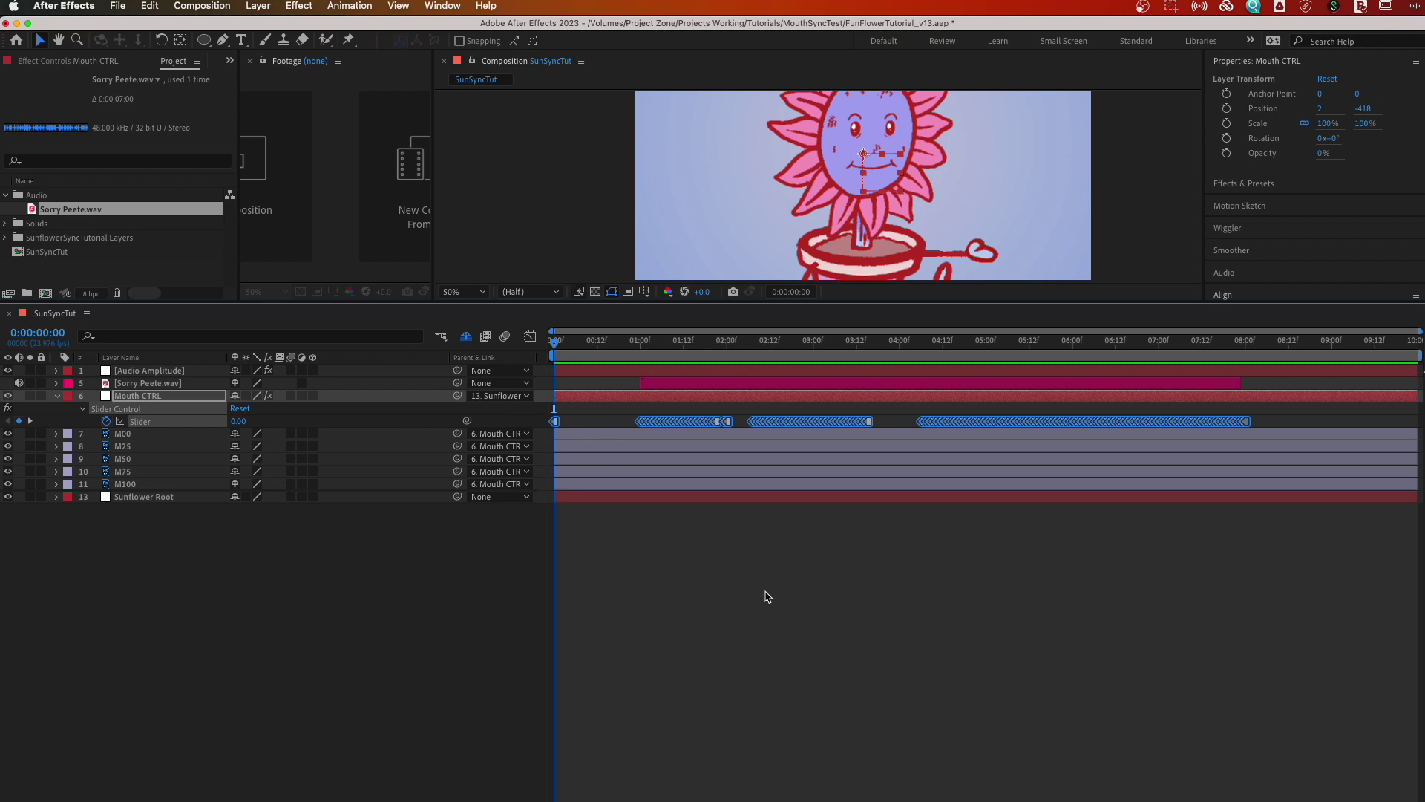
- Enlarge the composition view and play back the sunflower's lip sync
drag(718, 303, 714, 512)
key(space)
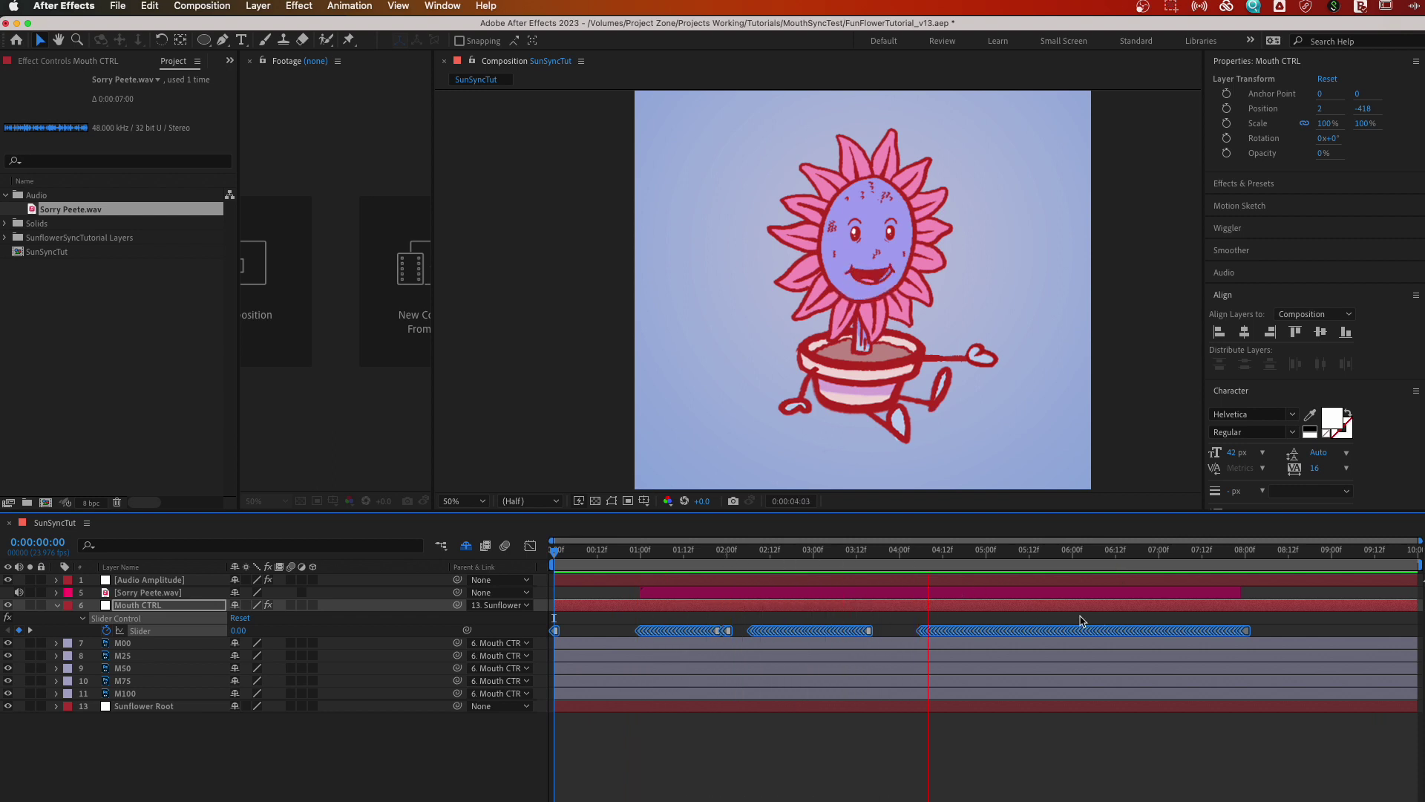
key(space)
- Select the two Mouth CTRL Slider keyframes at 0:00:05:17 and 0:00:05:18 and set them to 100
mouse_move(1058, 550)
mouse_down()
mouse_move(1012, 554)
mouse_move(1049, 554)
mouse_move(1034, 552)
mouse_up()
key(h)
key(;)
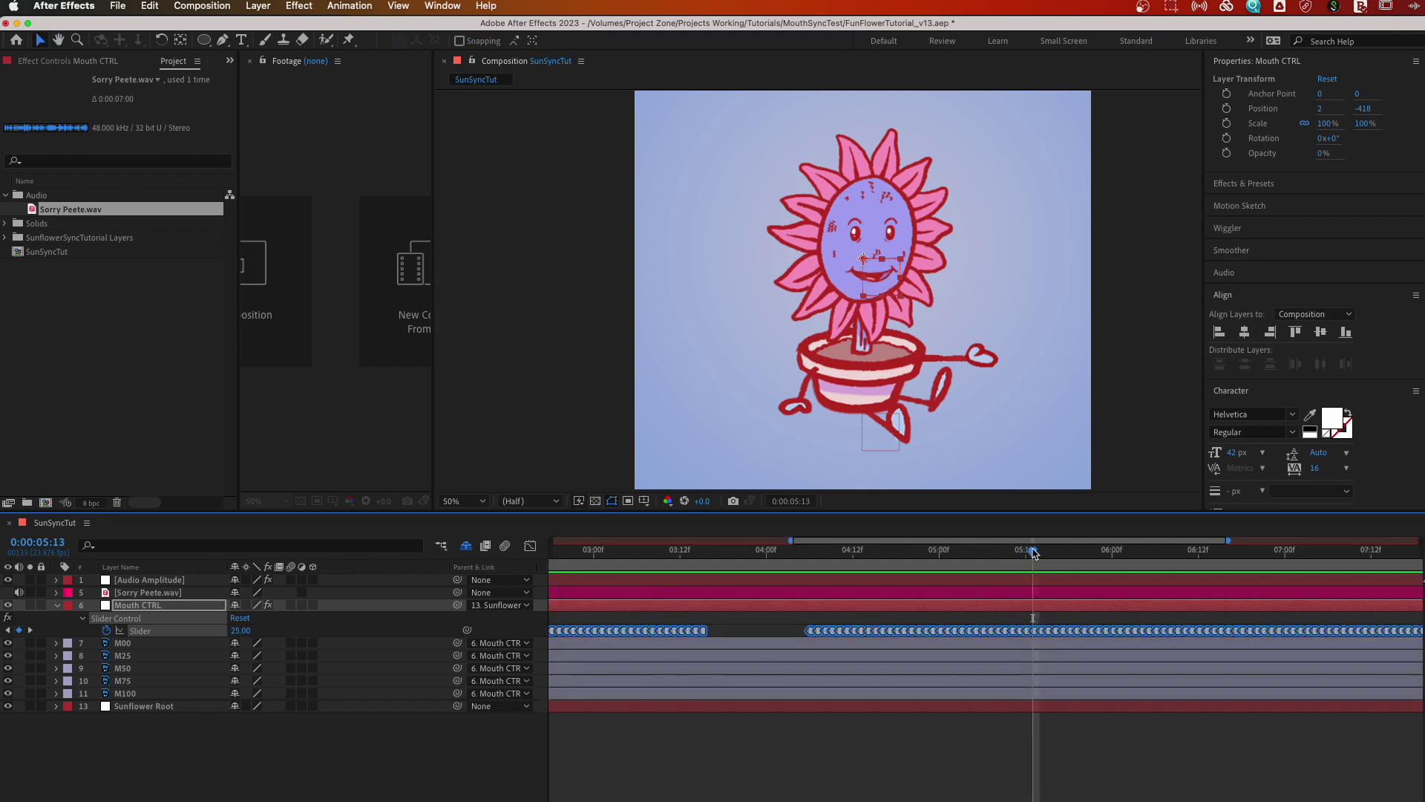
drag(860, 554, 1176, 538)
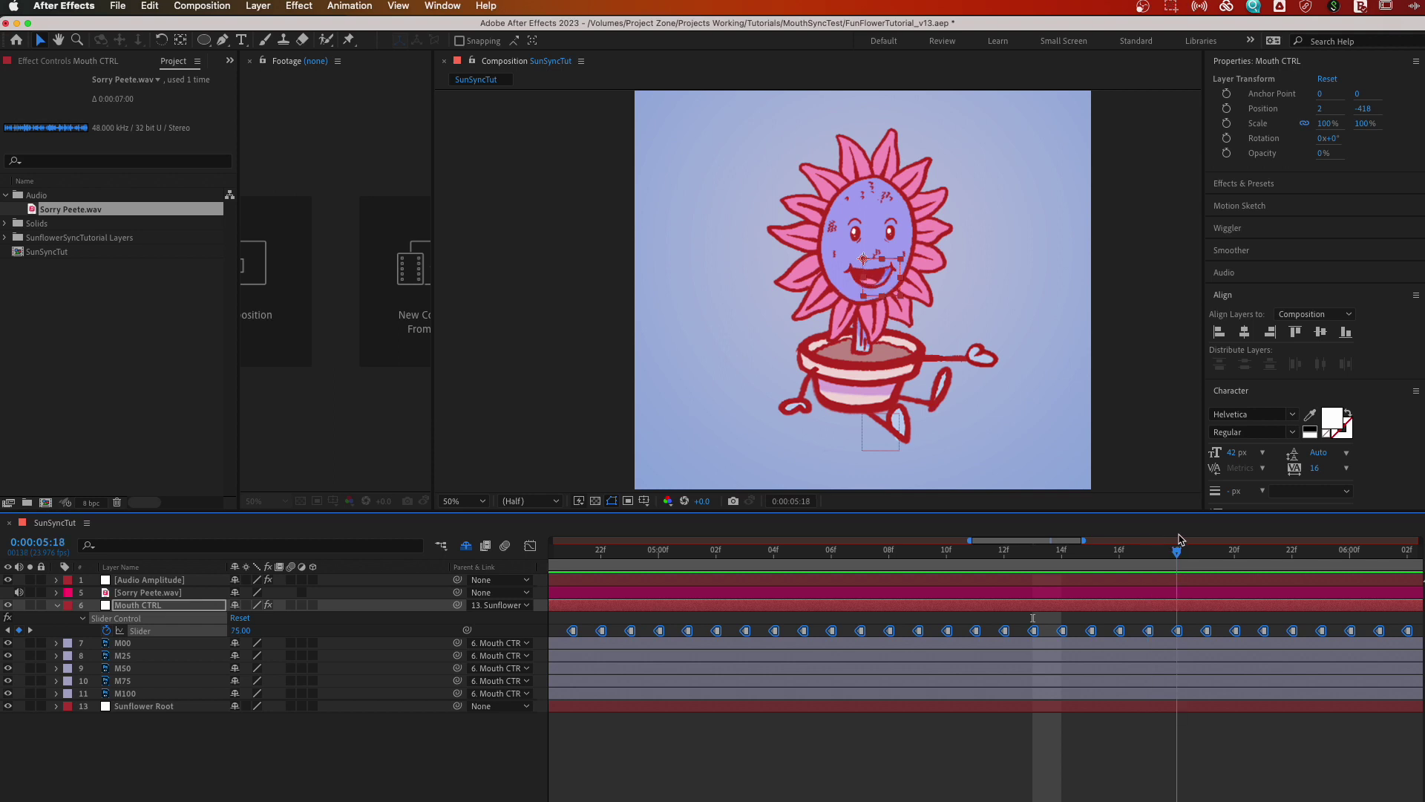
click(1187, 617)
key(ctrl+z)
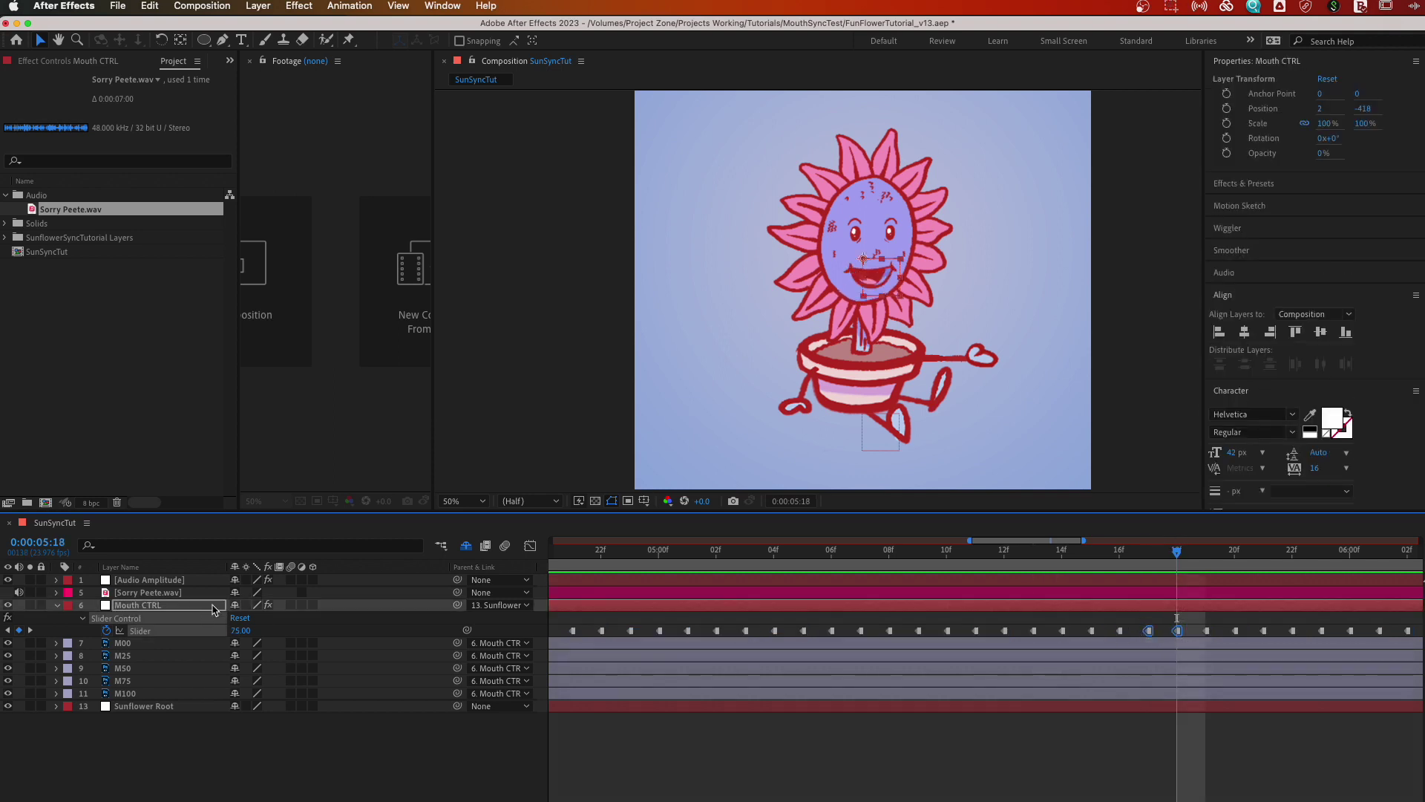
click(239, 631)
key(Return)
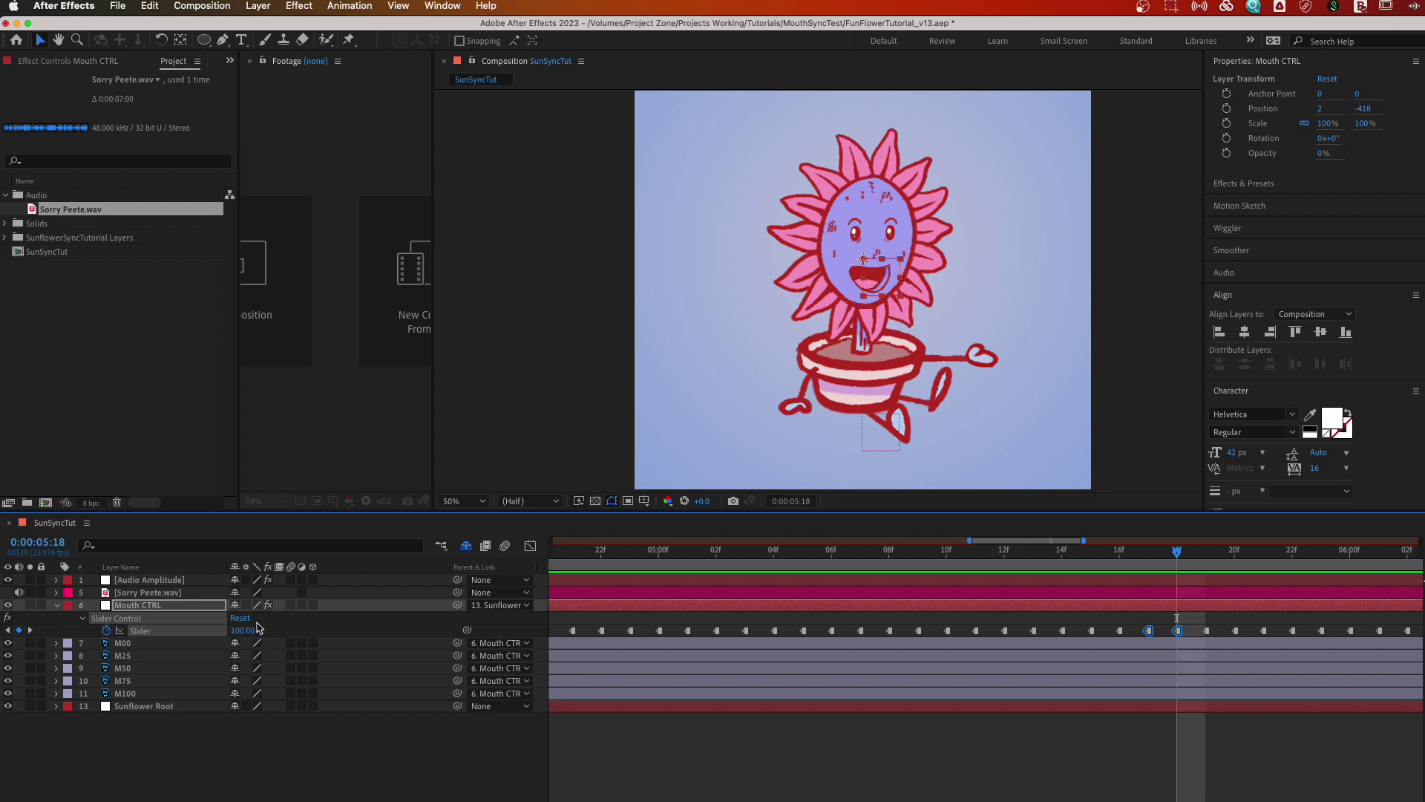
- Scrub and play back the frames around 0:00:05:18 to review the mouth change, ending at 0:00:05:22 with the whole timeline in view
click(871, 553)
key(space)
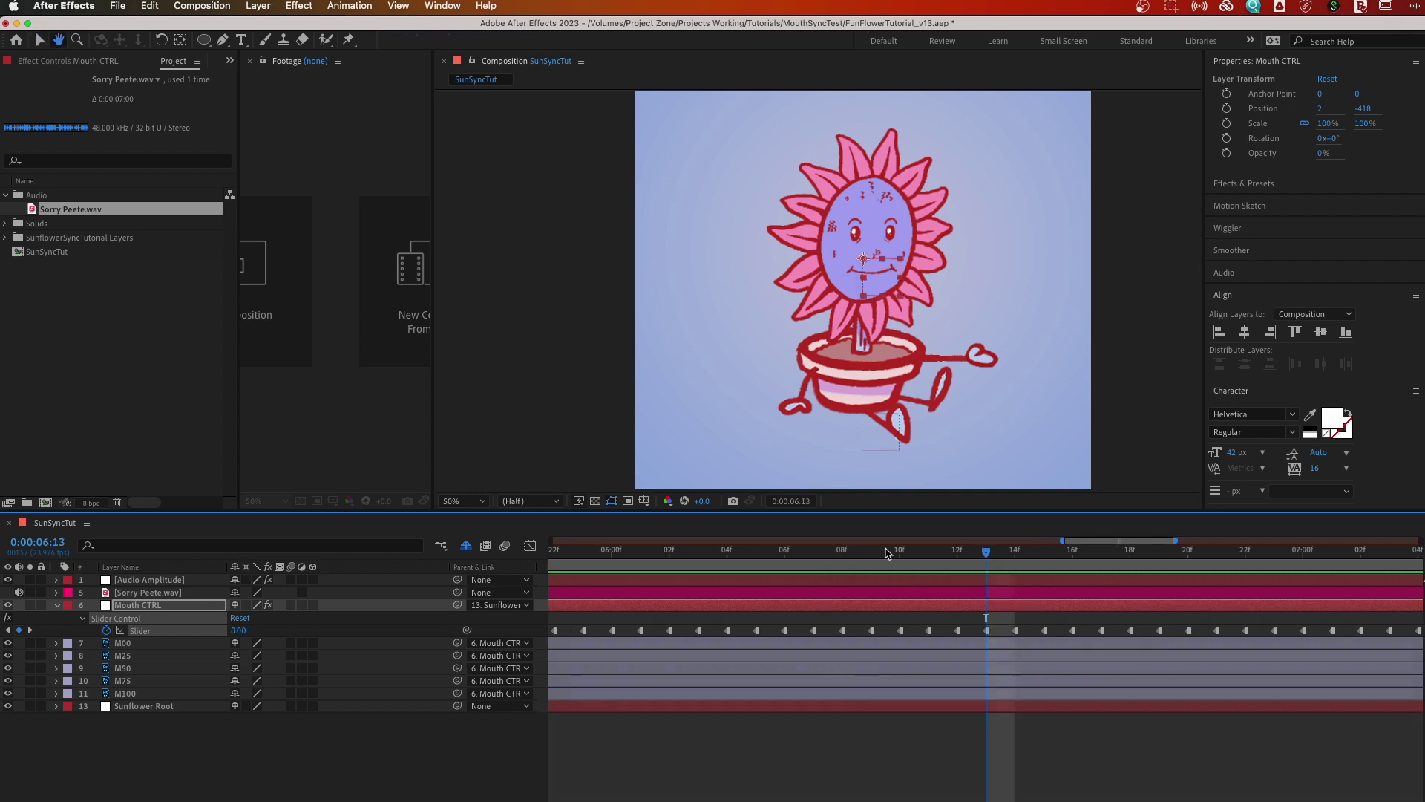
key(space)
key(space)
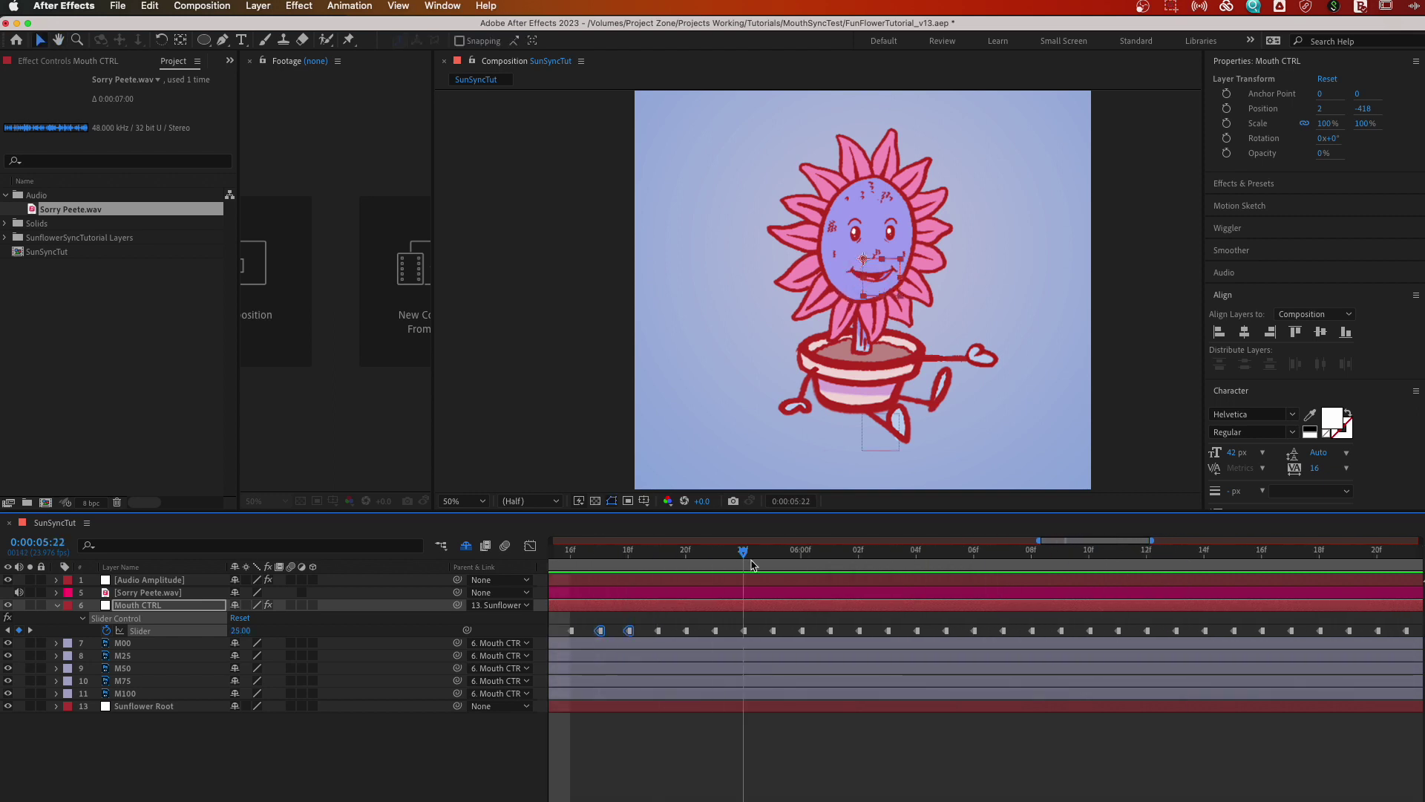
key(space)
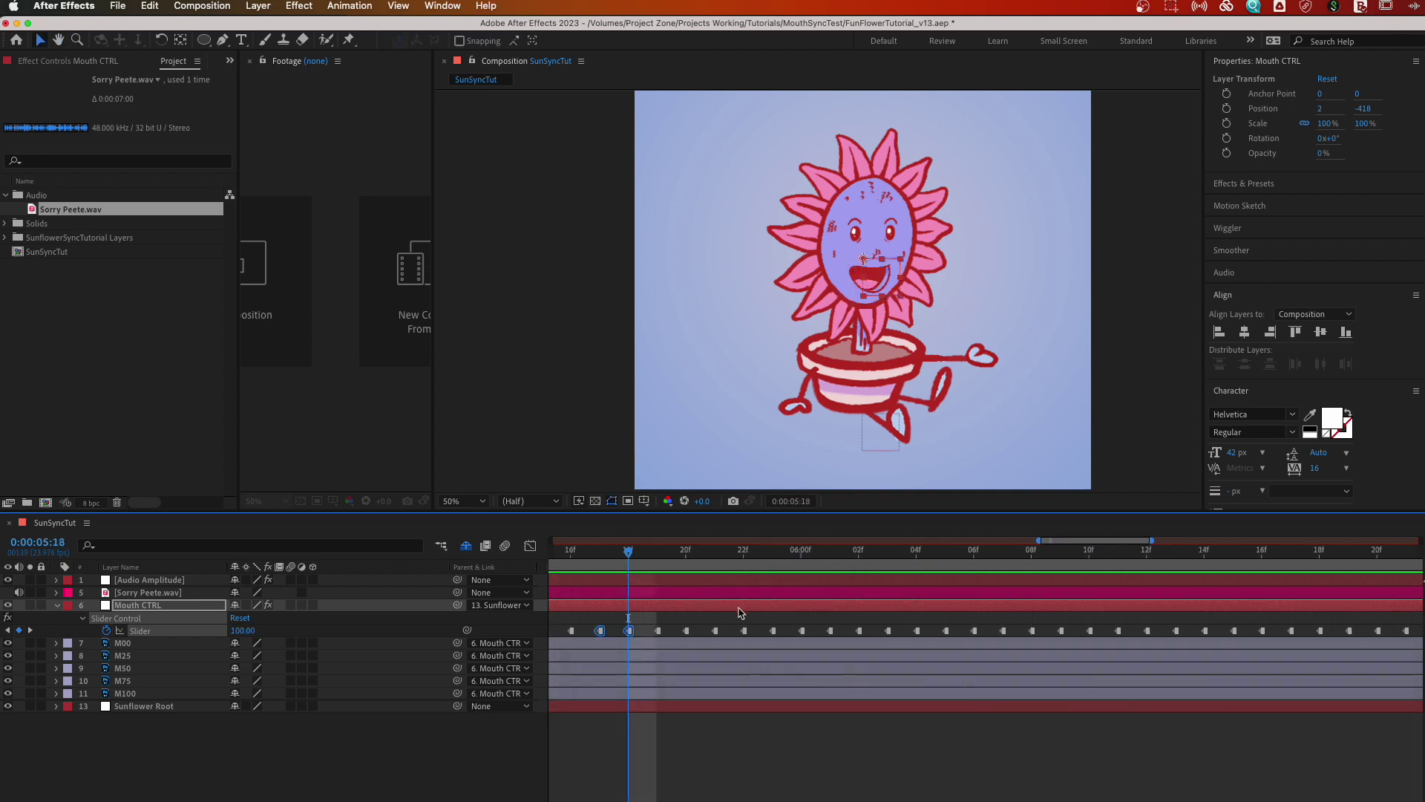
scroll(713, 568, left, 5)
drag(856, 555, 968, 609)
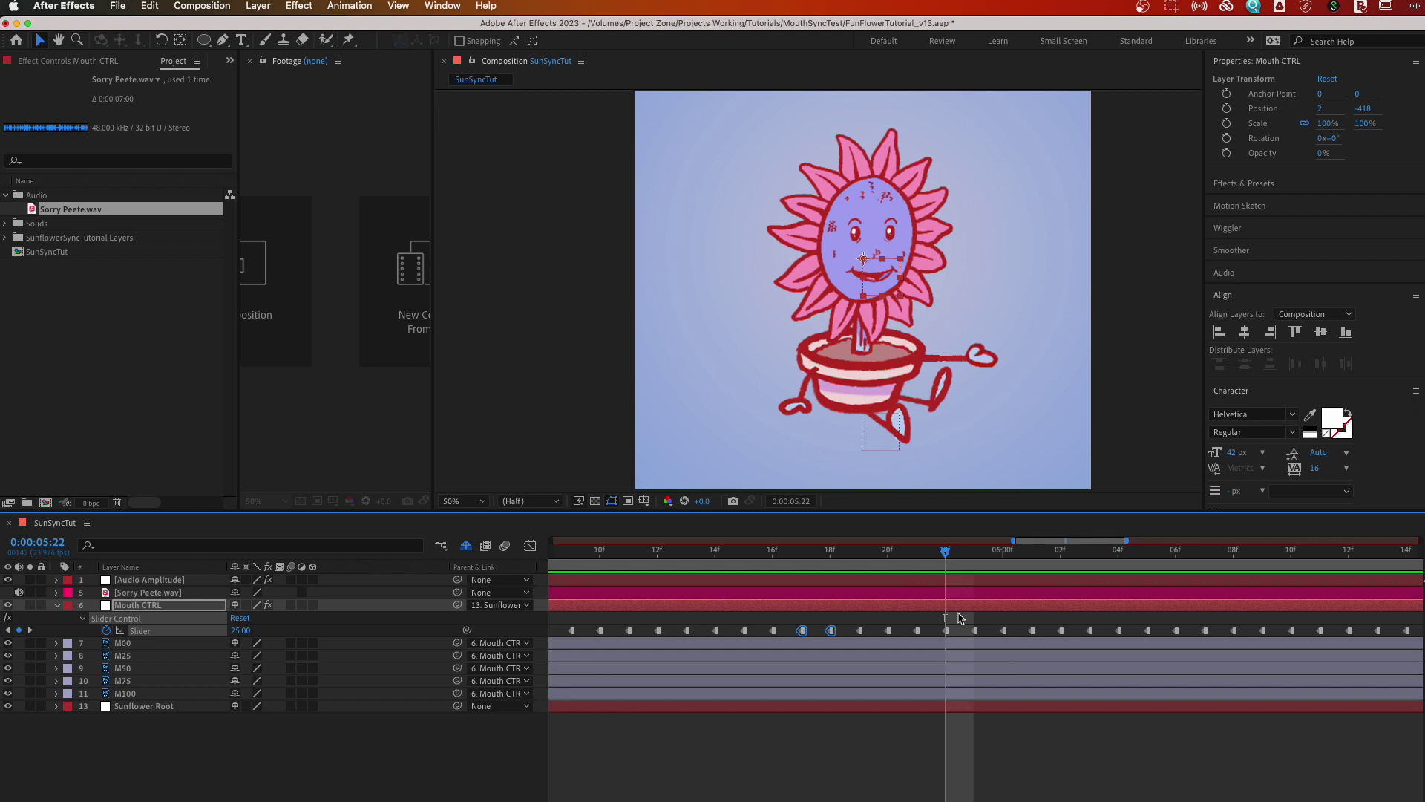
key(minus)
key(minus)
key(minus)
key(minus)
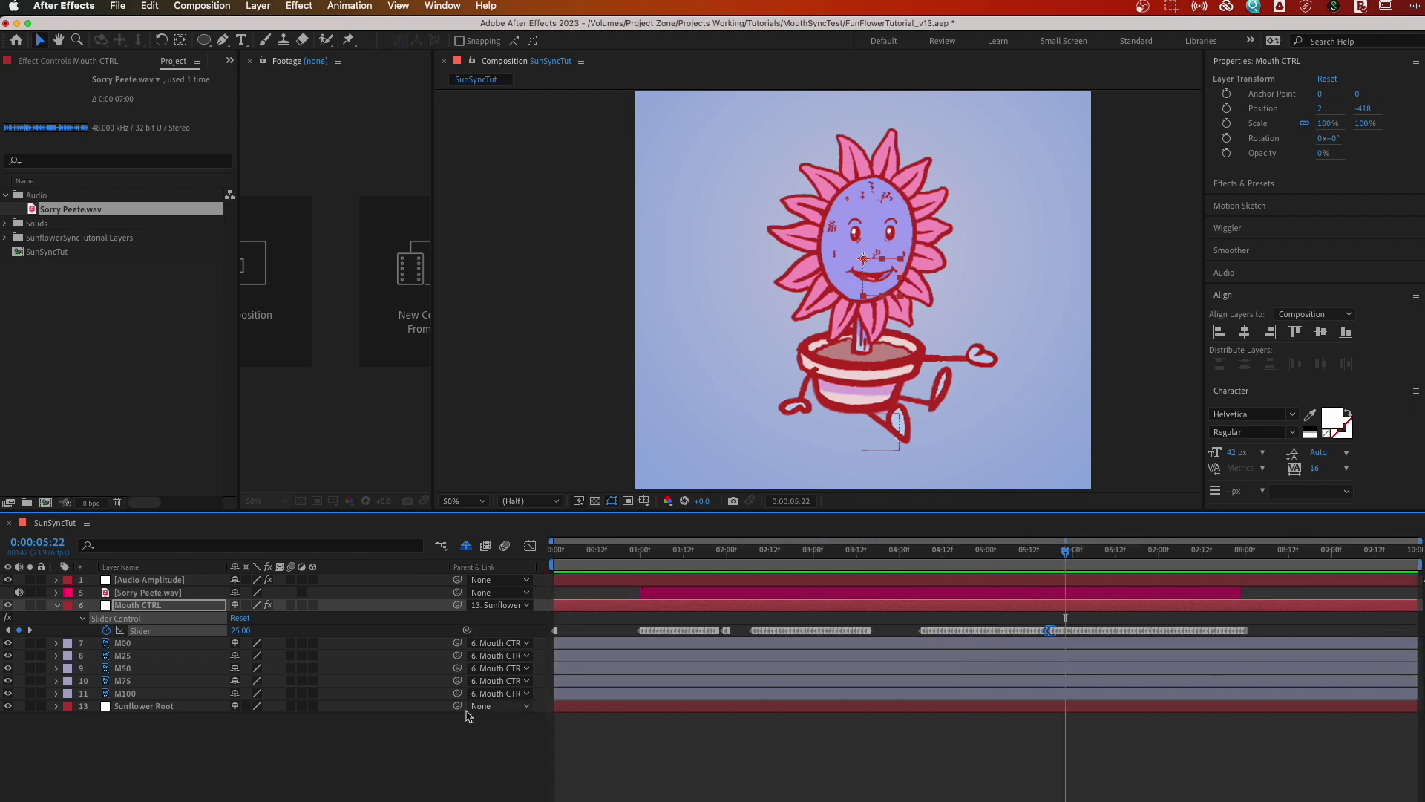
- Examine the Opacity expression of the M00 mouth layer, including its layerNum value and Mouth CTRL slider reference, and collapse the layer again
click(153, 604)
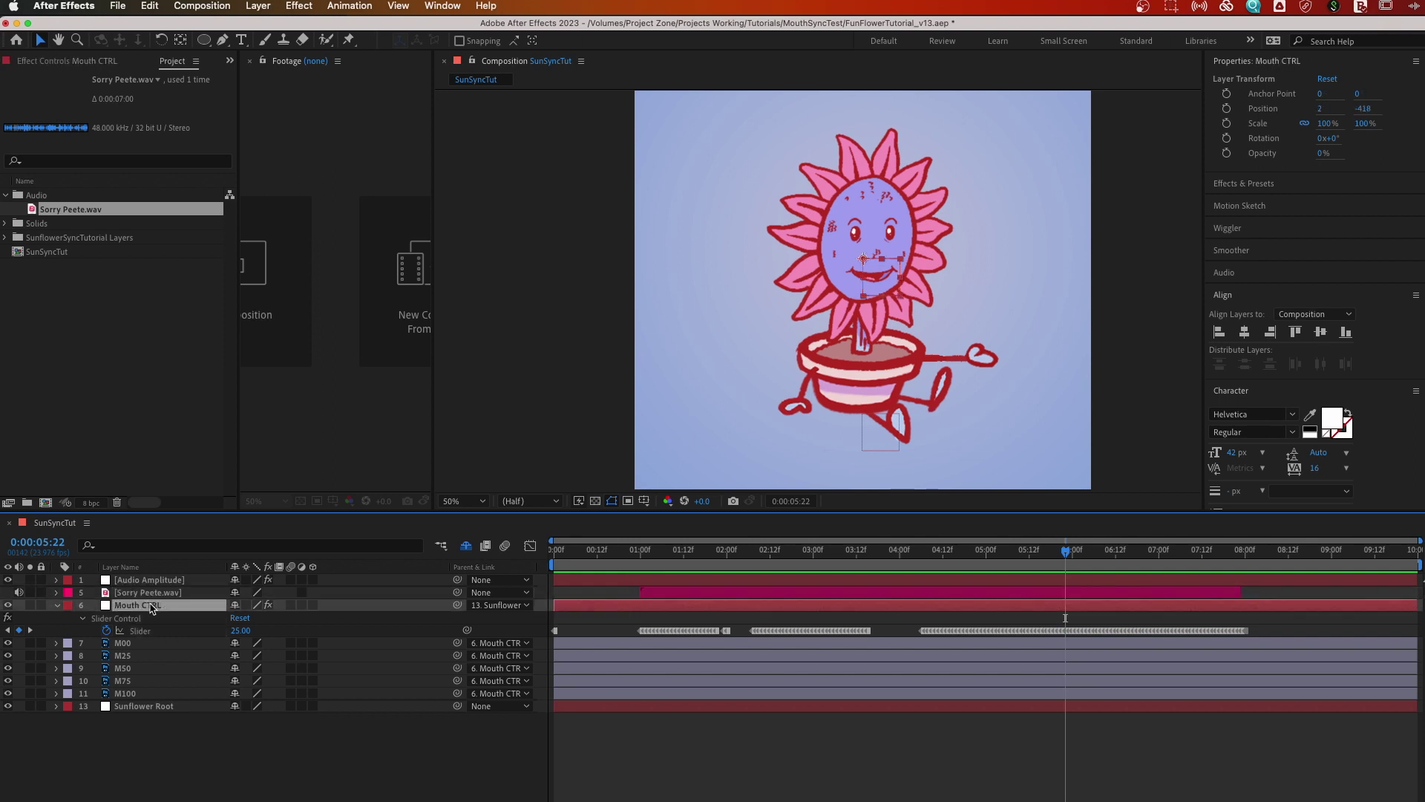
click(138, 620)
click(119, 644)
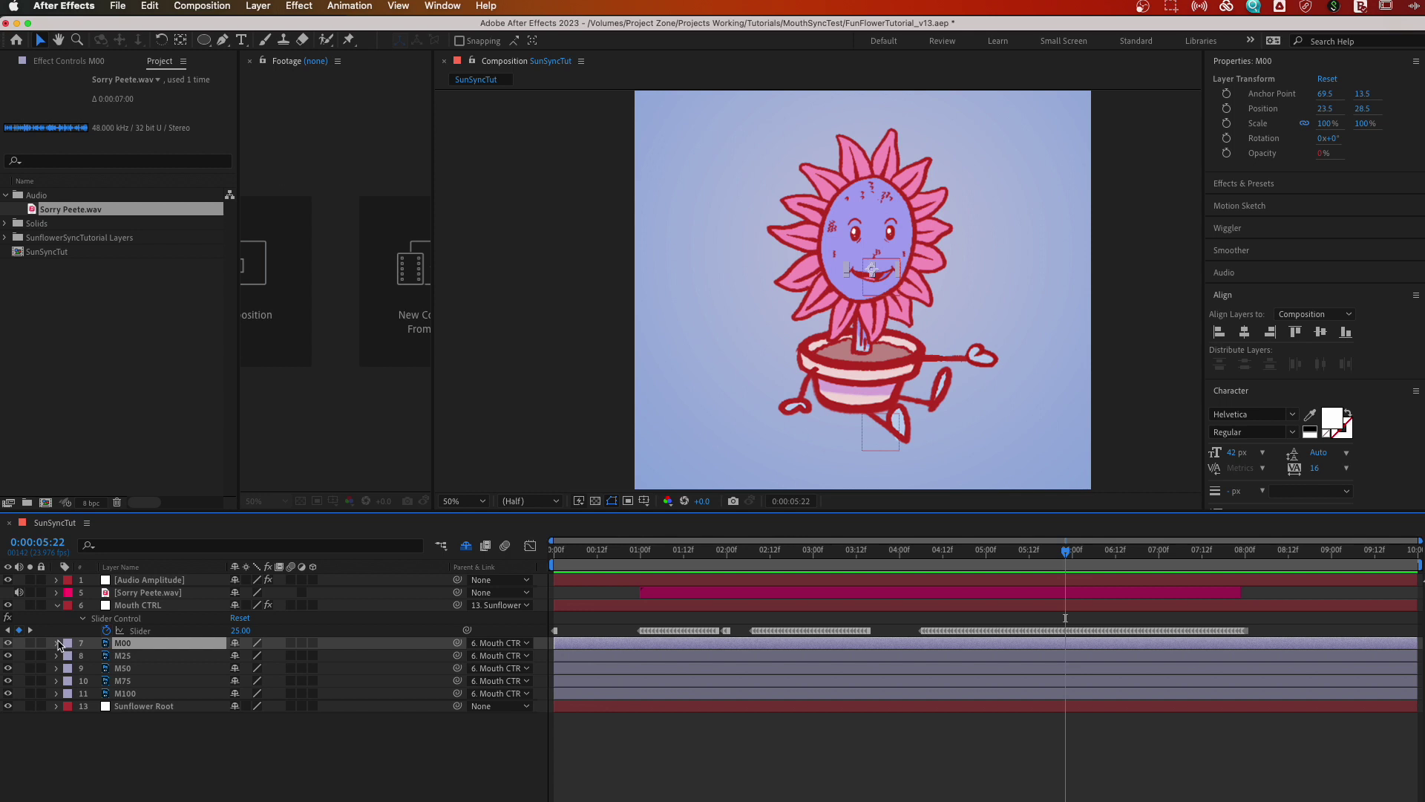
click(57, 643)
click(68, 657)
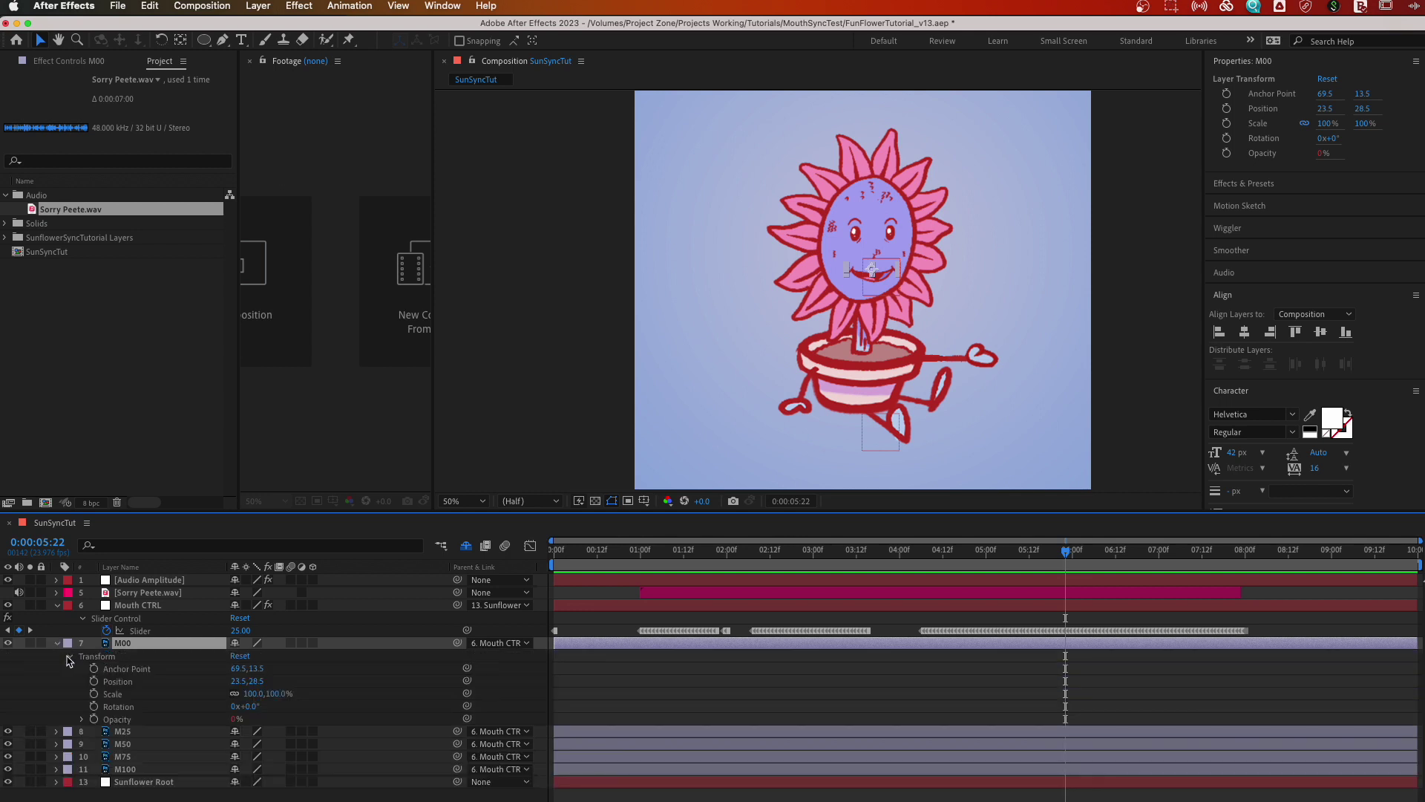
alt+click(94, 720)
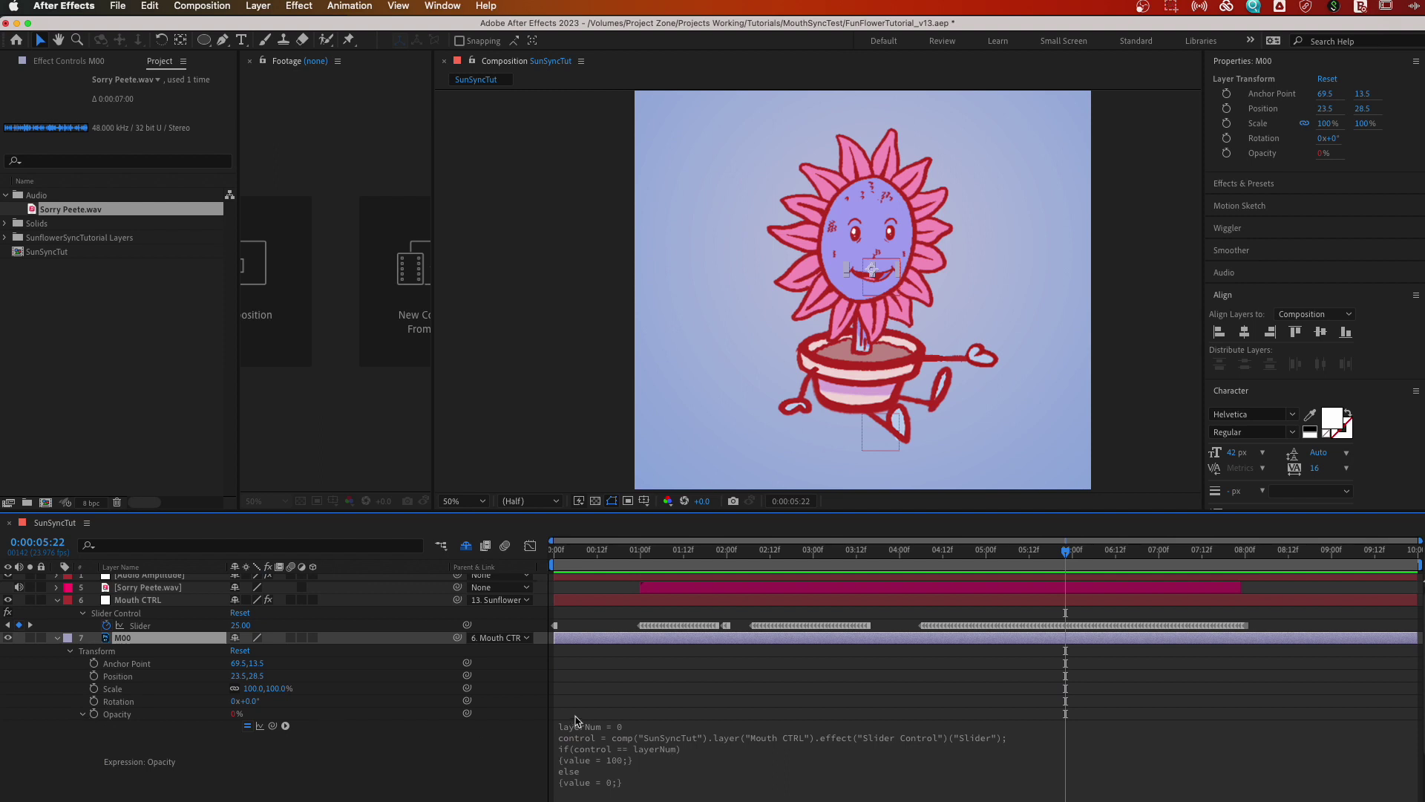
click(666, 742)
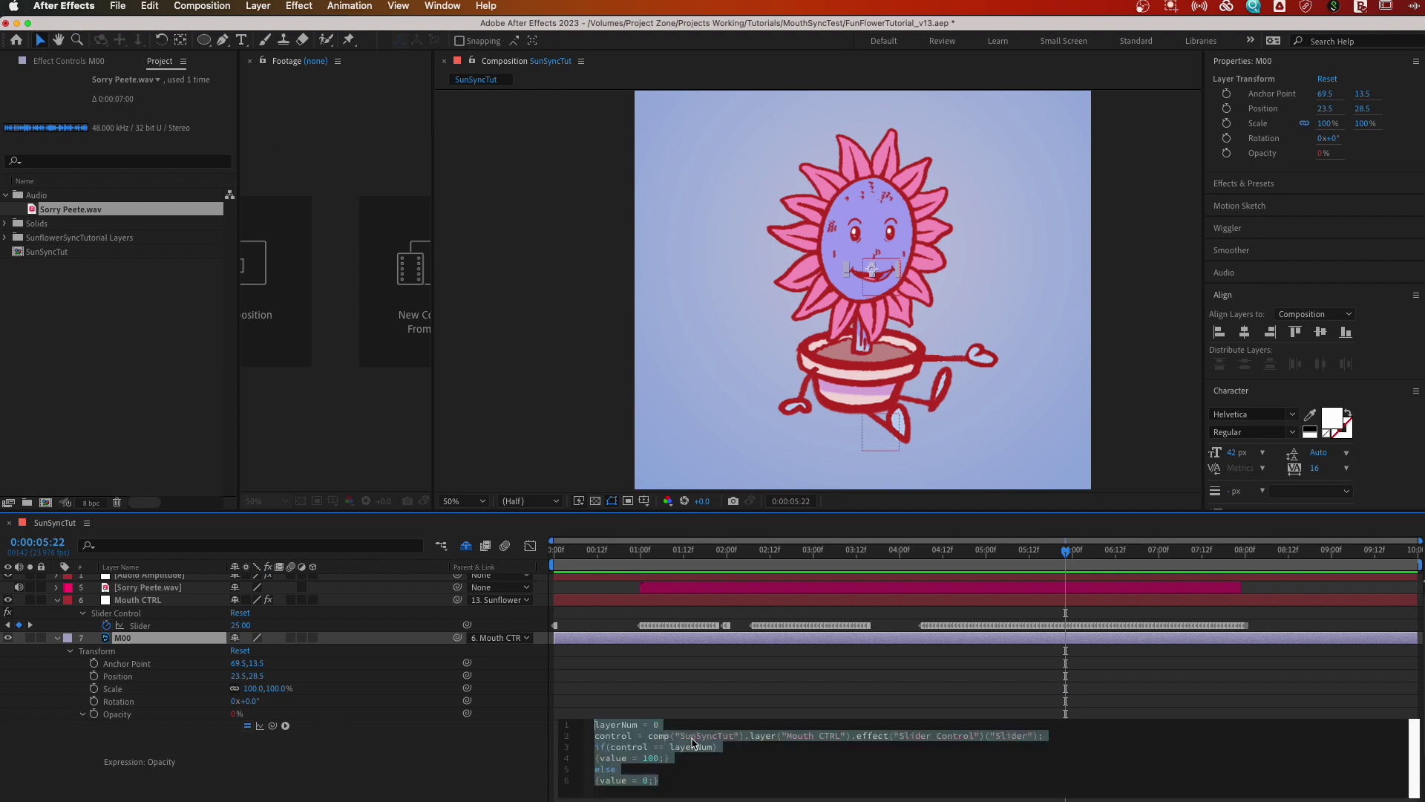
click(795, 738)
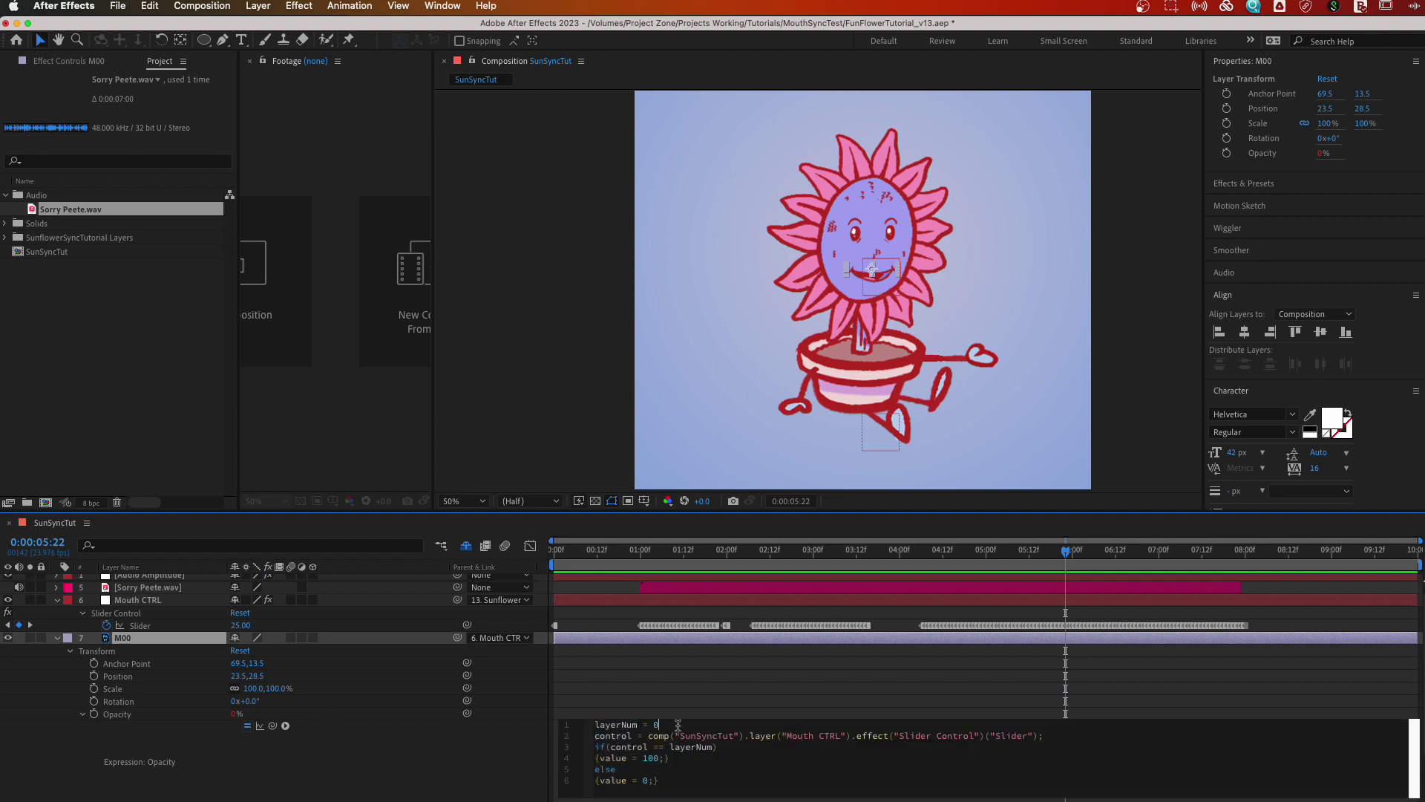
click(58, 638)
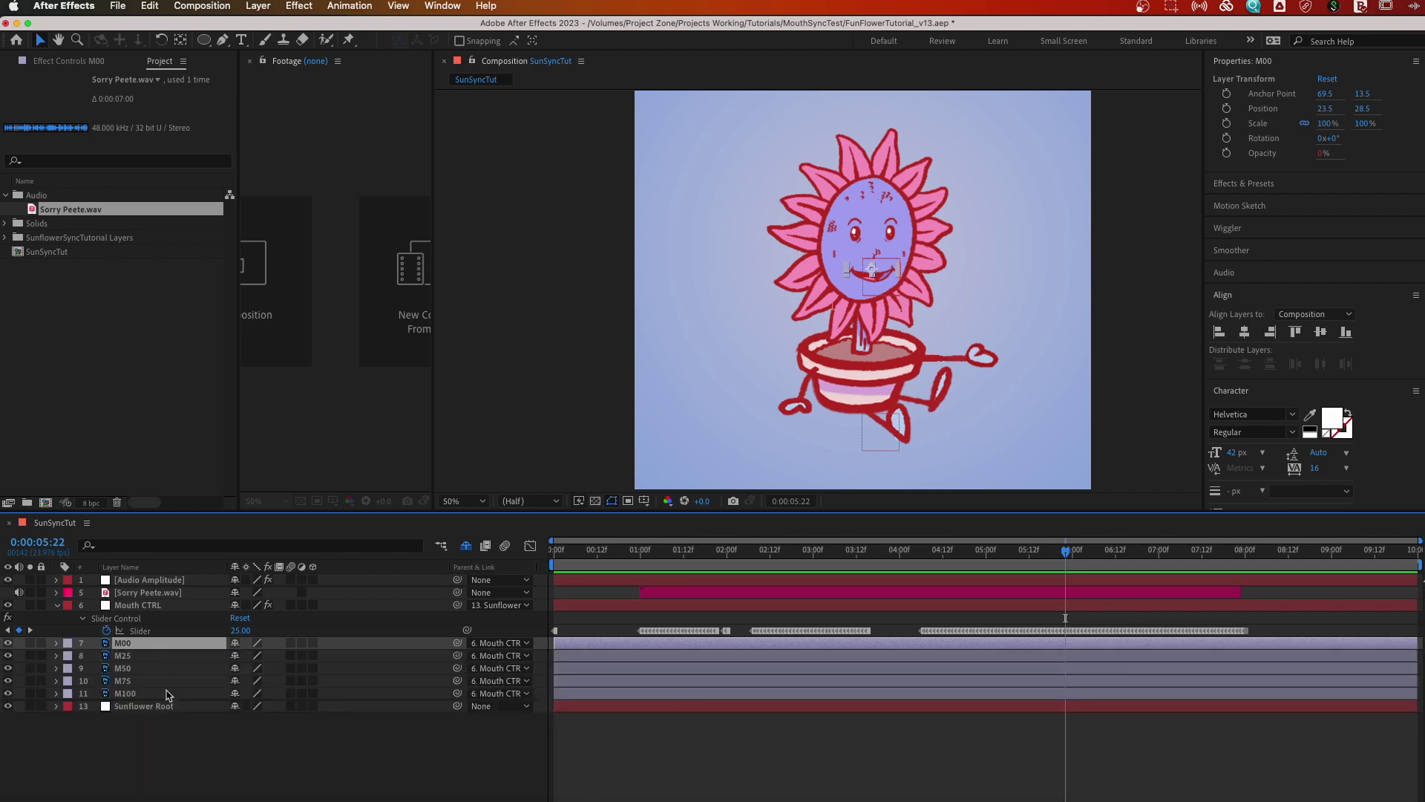
- Scrub the composition to 0:00:06:02 to review the Mouth CTRL Slider keyframes against the mouth shapes, leaving nothing selected
click(146, 581)
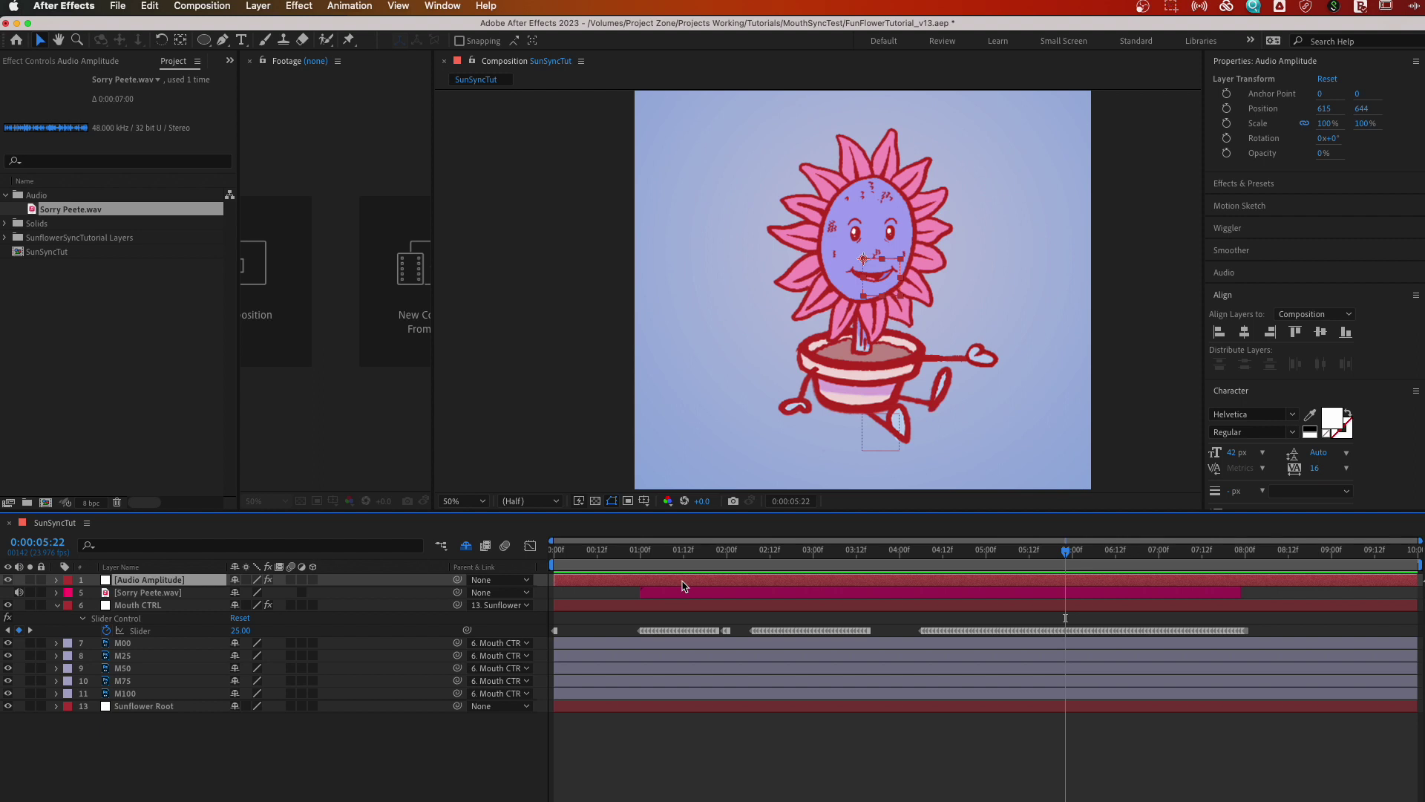
click(141, 631)
drag(663, 553, 1081, 561)
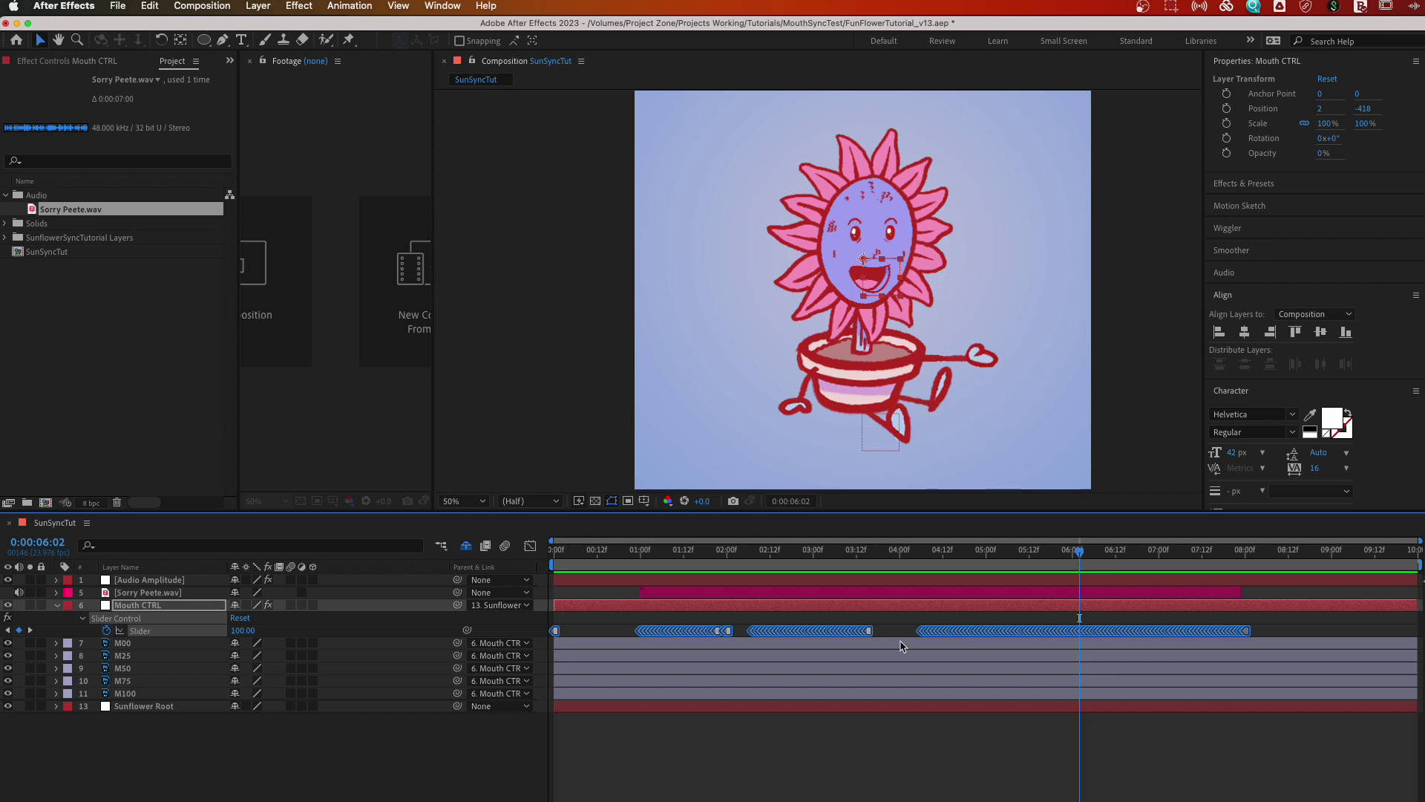
click(218, 753)
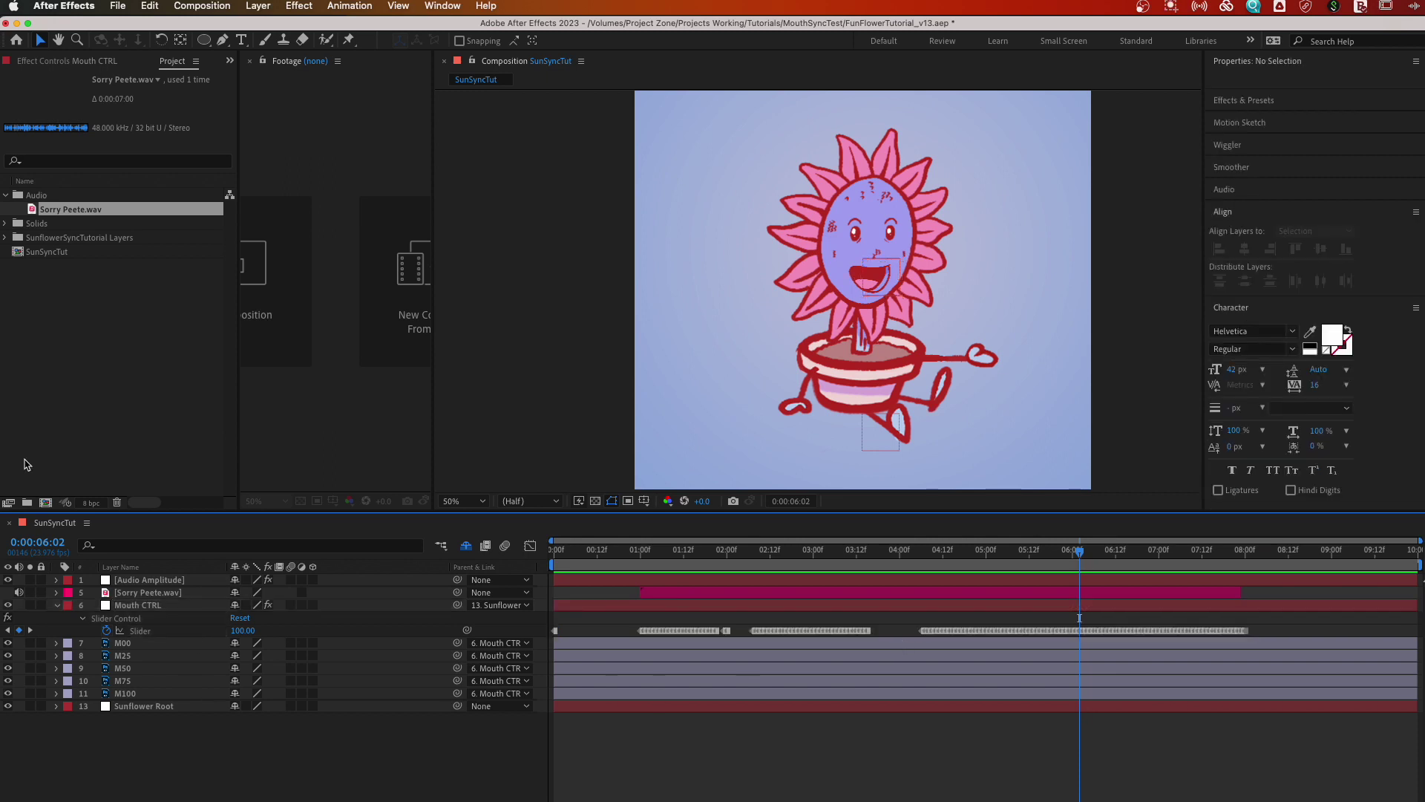
- Save the project
right_click(77, 525)
click(128, 516)
key(super+s)
- Reveal the SunSyncTut composition among the project items and duplicate it
click(86, 522)
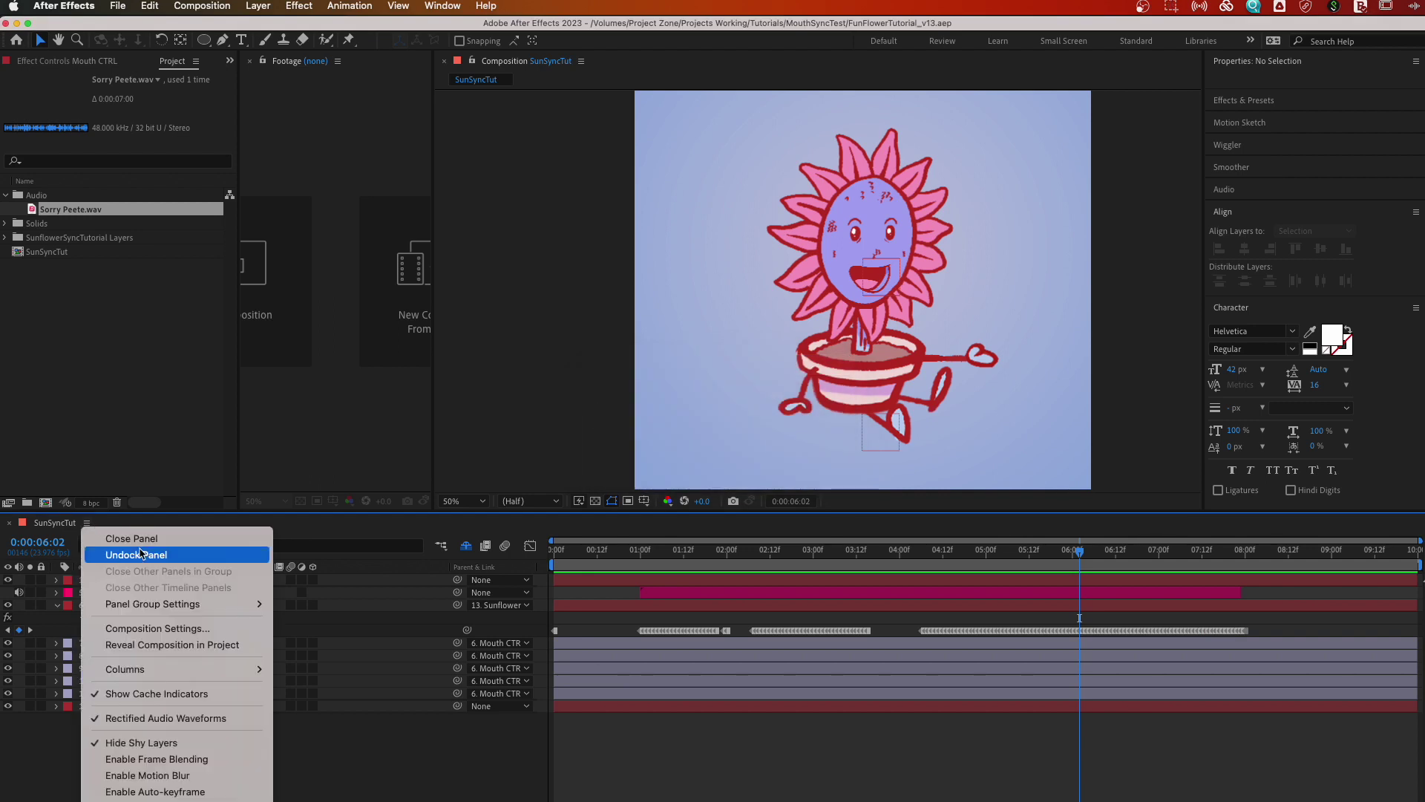
click(165, 640)
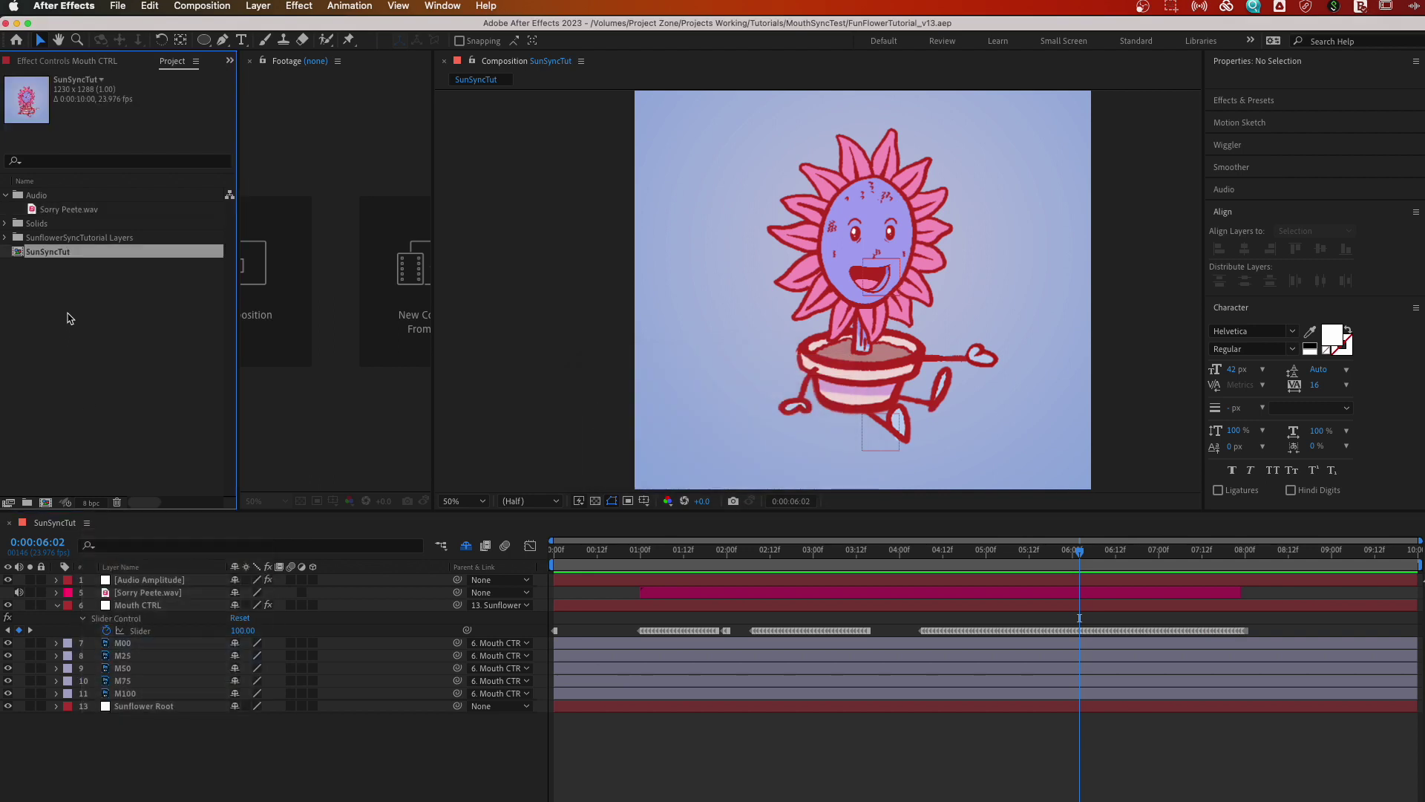
click(51, 301)
click(48, 253)
key(super+d)
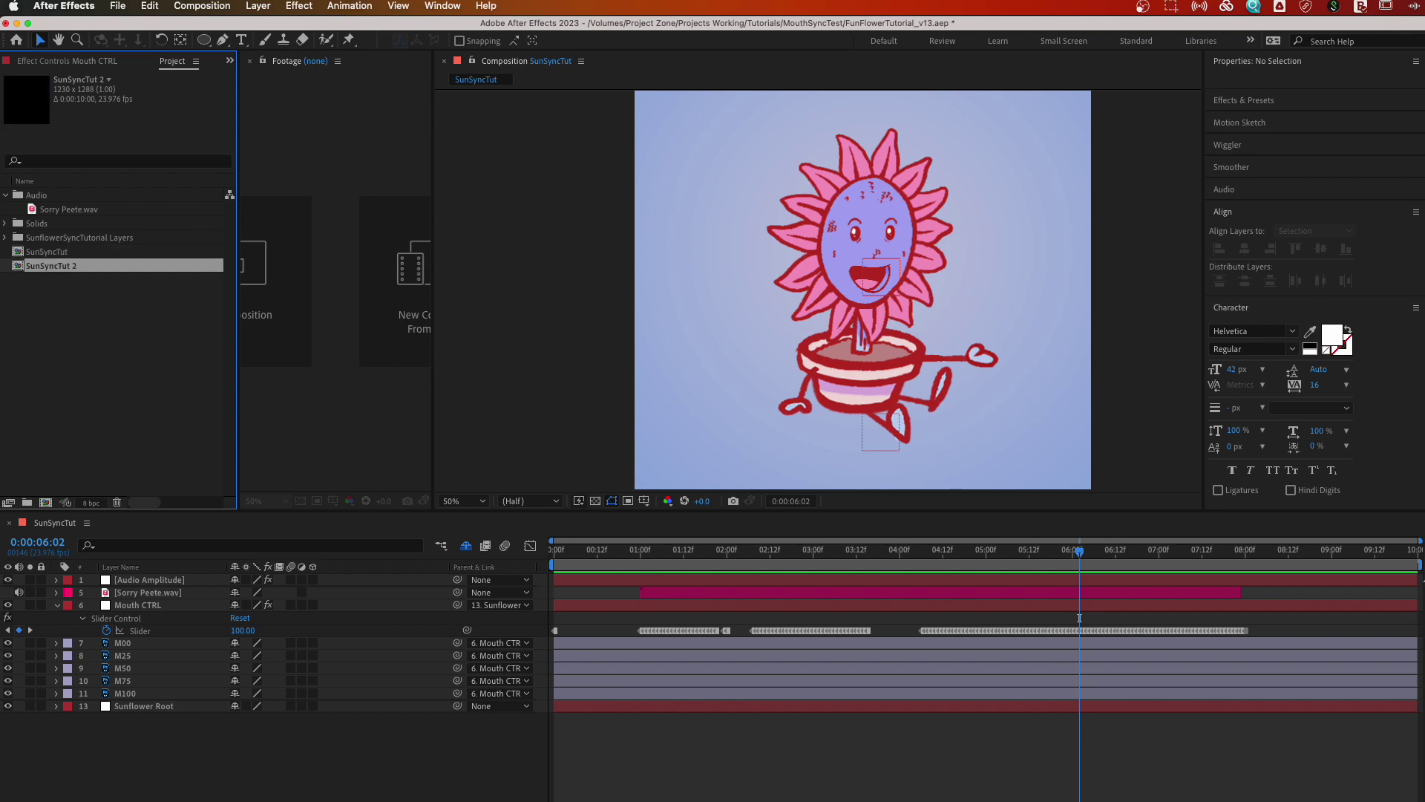
- Preview BigDan_TRIM_CLEAN.wav and import it into the project's Audio folder
click(51, 195)
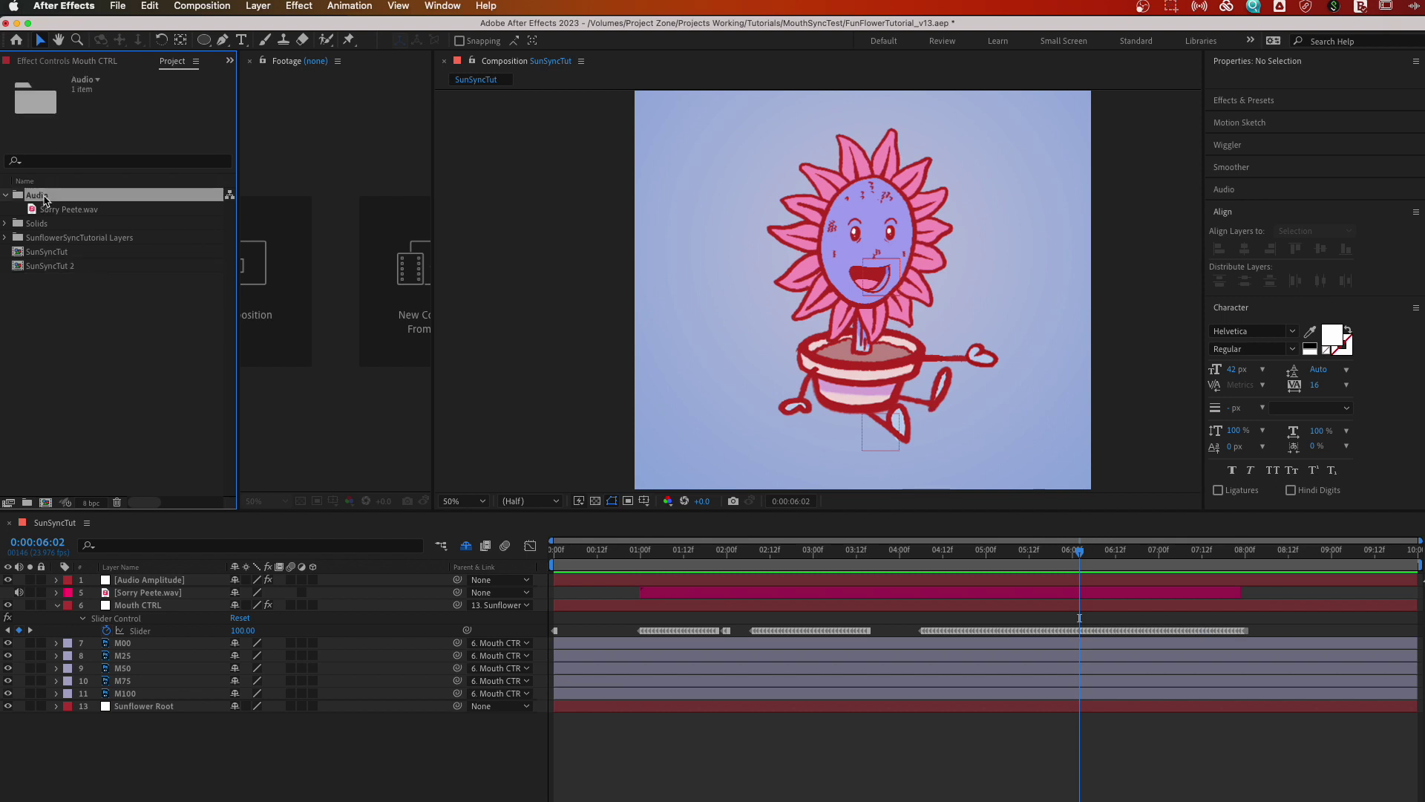
double_click(231, 232)
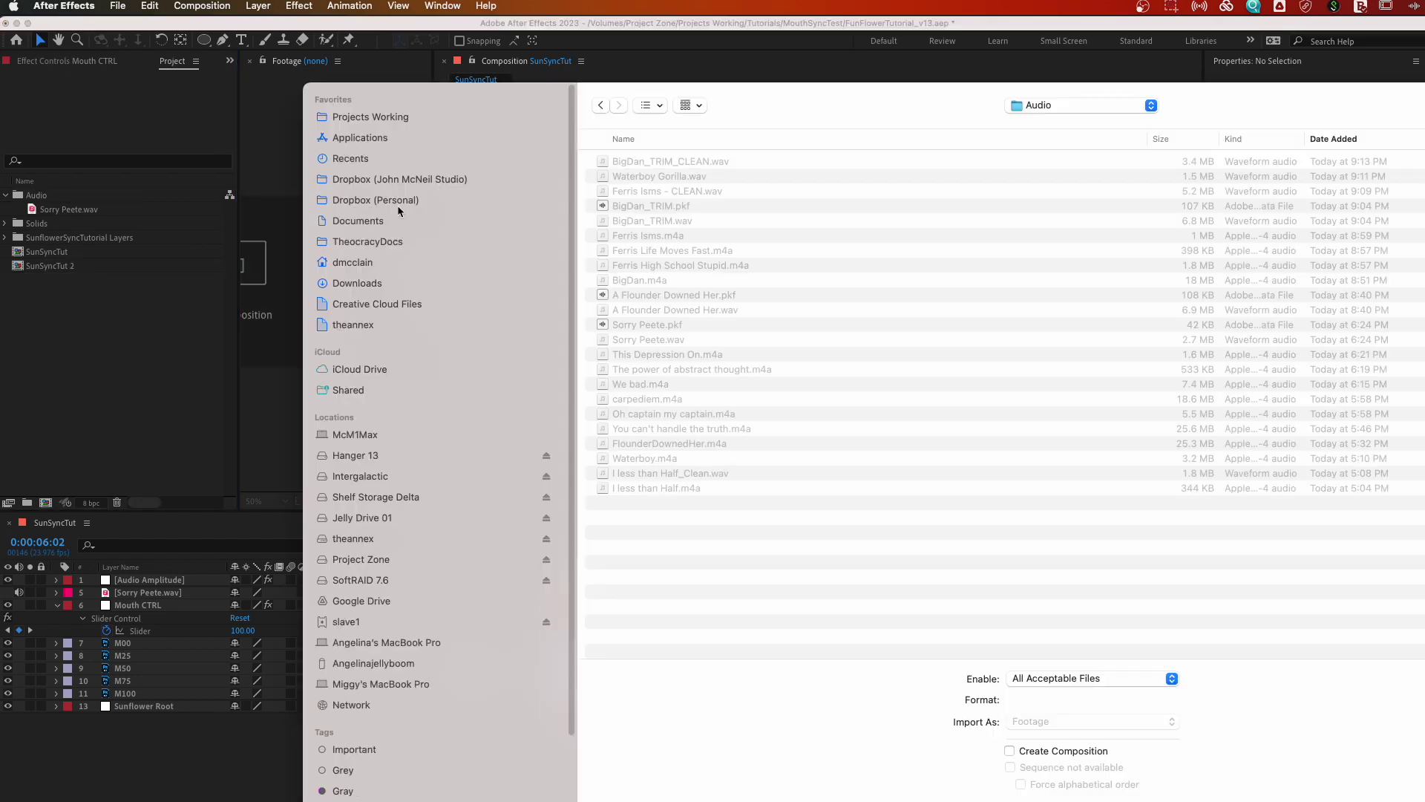
click(732, 165)
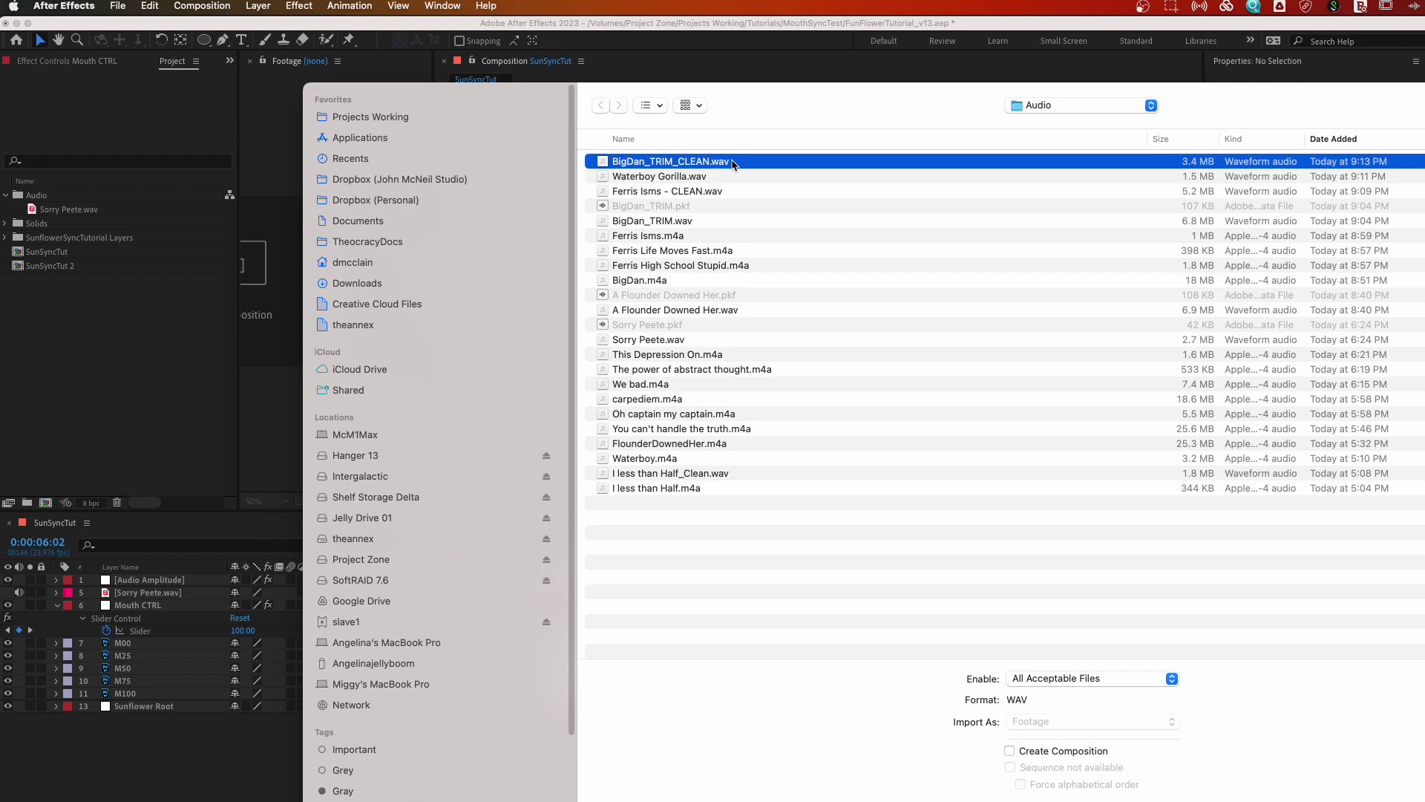
key(space)
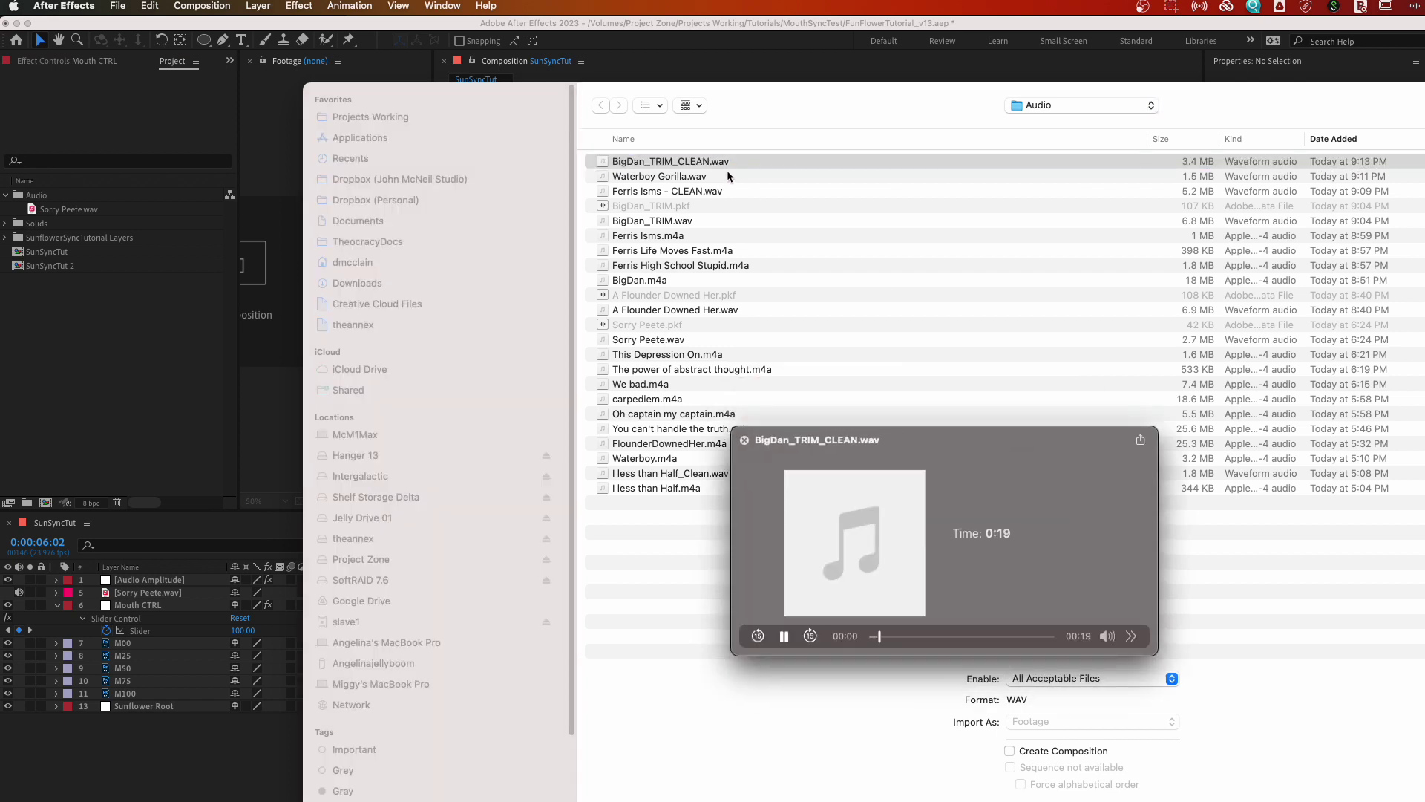
key(space)
double_click(719, 161)
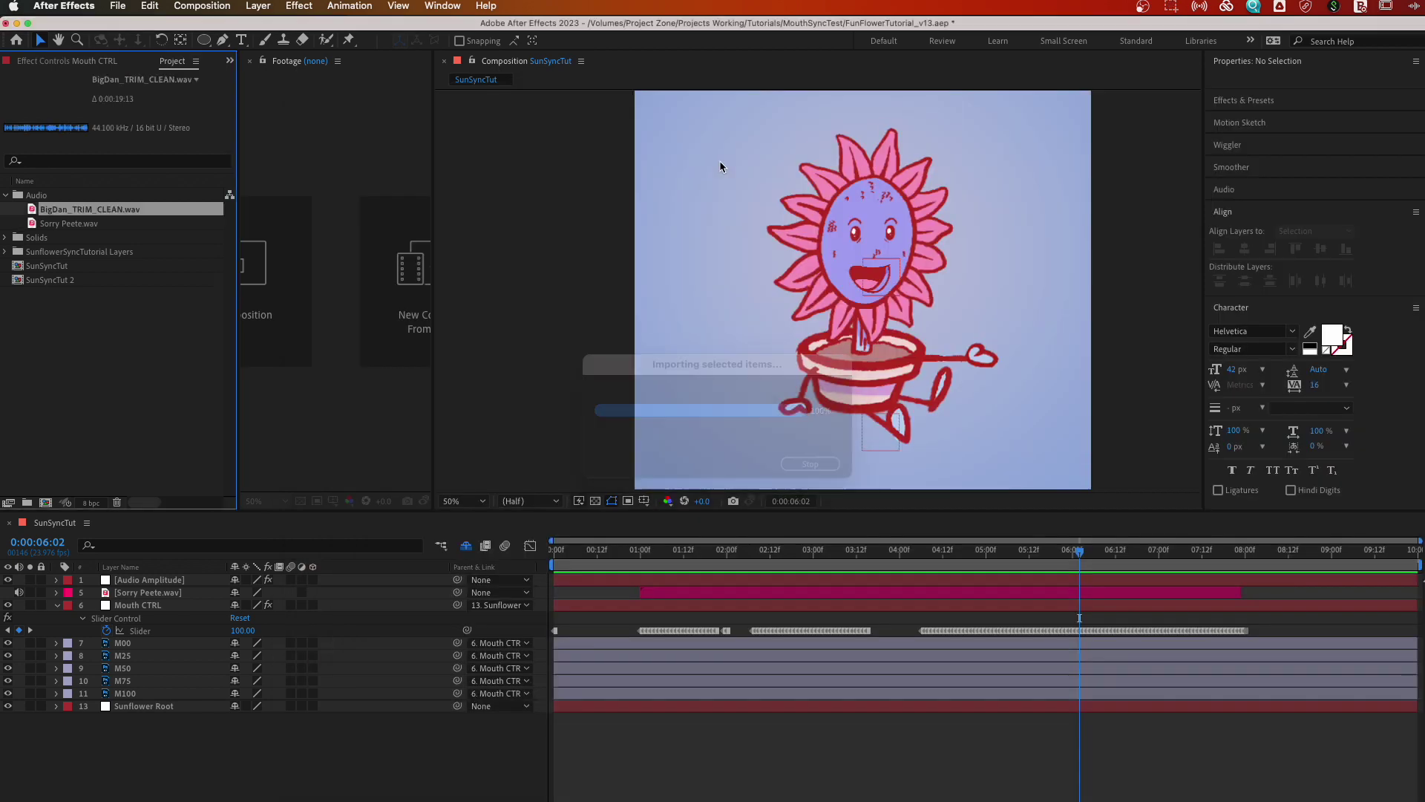
- Add BigDan_TRIM_CLEAN.wav to the SunSyncTut timeline and delete that layer again
drag(76, 213, 132, 591)
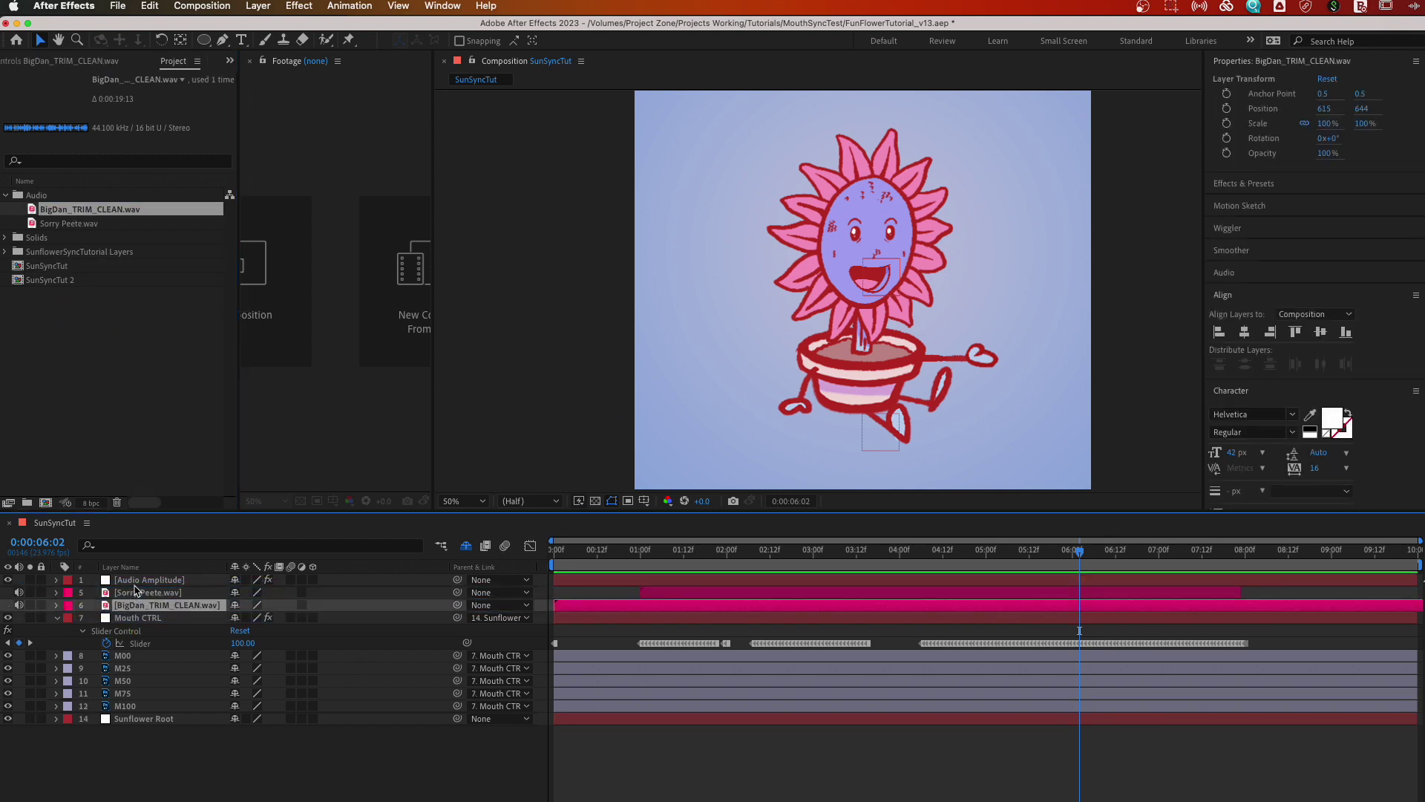
key(Delete)
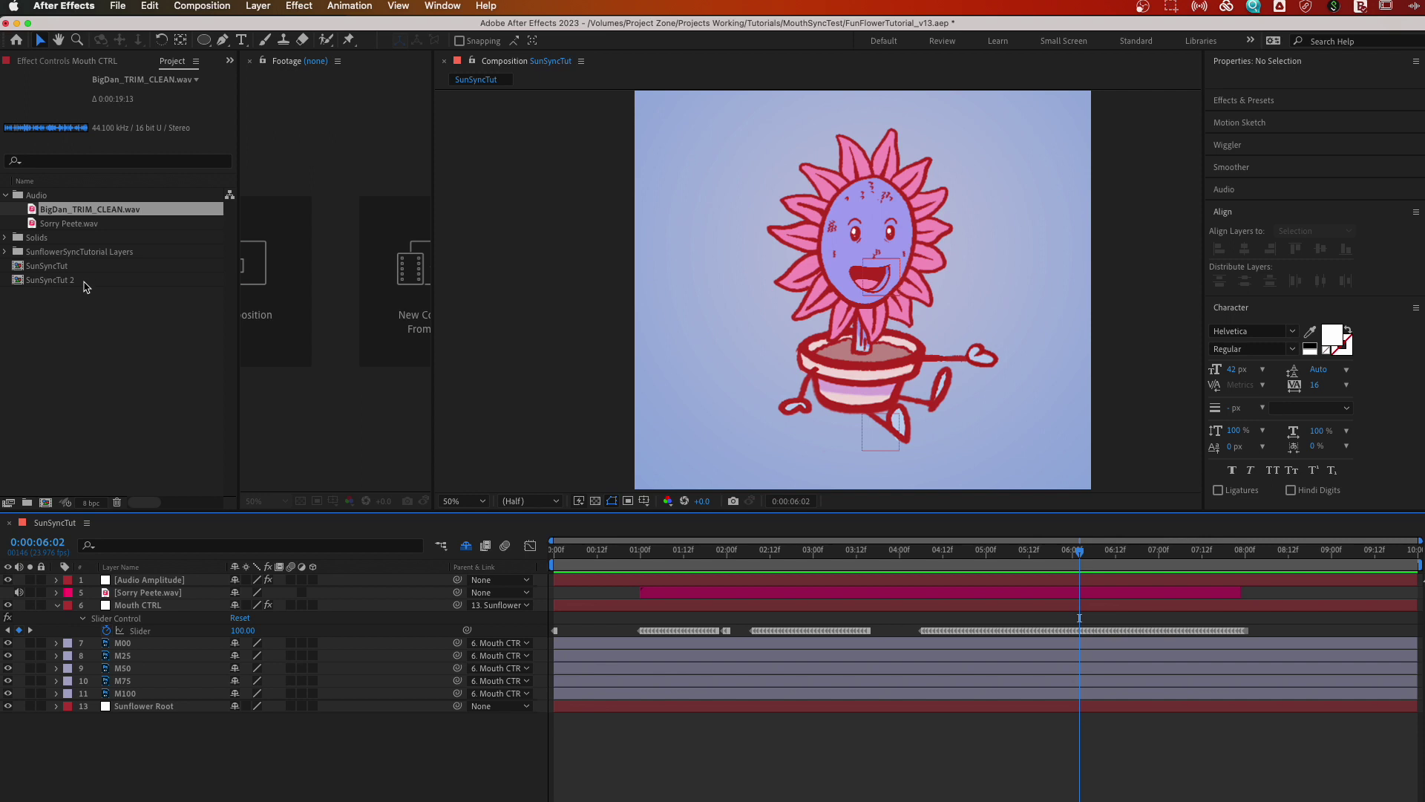
- Open the duplicated composition SunSyncTut 2 and rename it SunSyncTut Big Dan
click(26, 281)
double_click(19, 283)
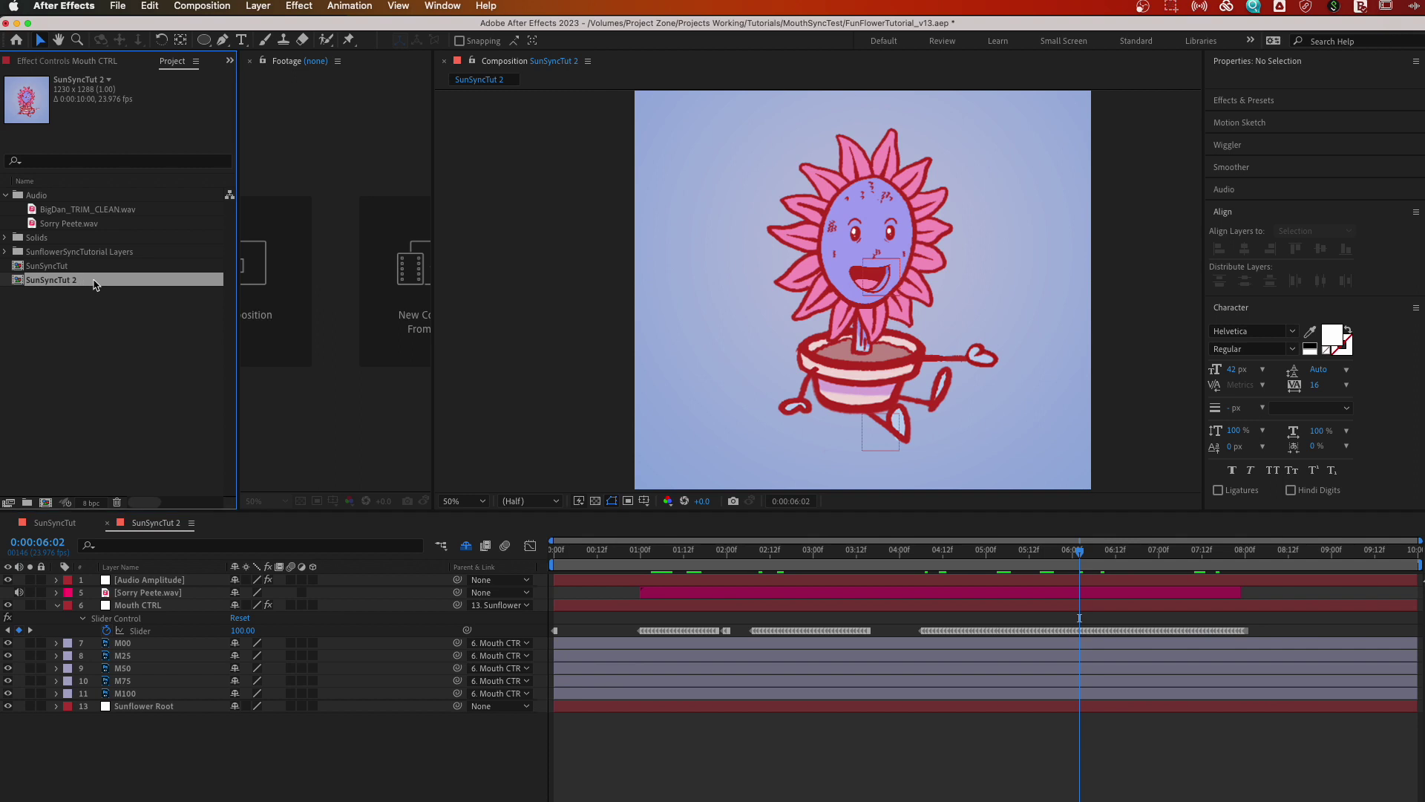
key(Return)
text(Big )
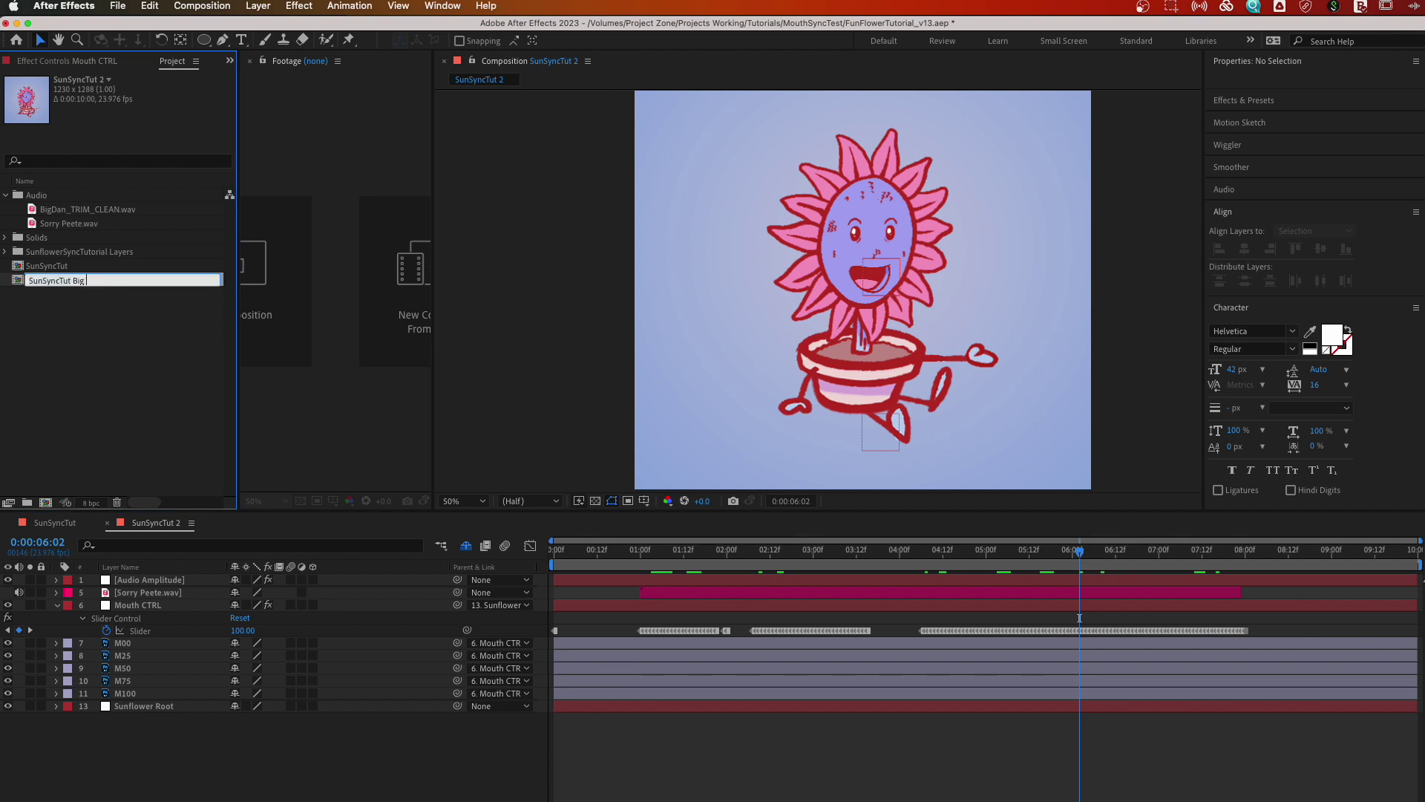
text(Dan)
key(Return)
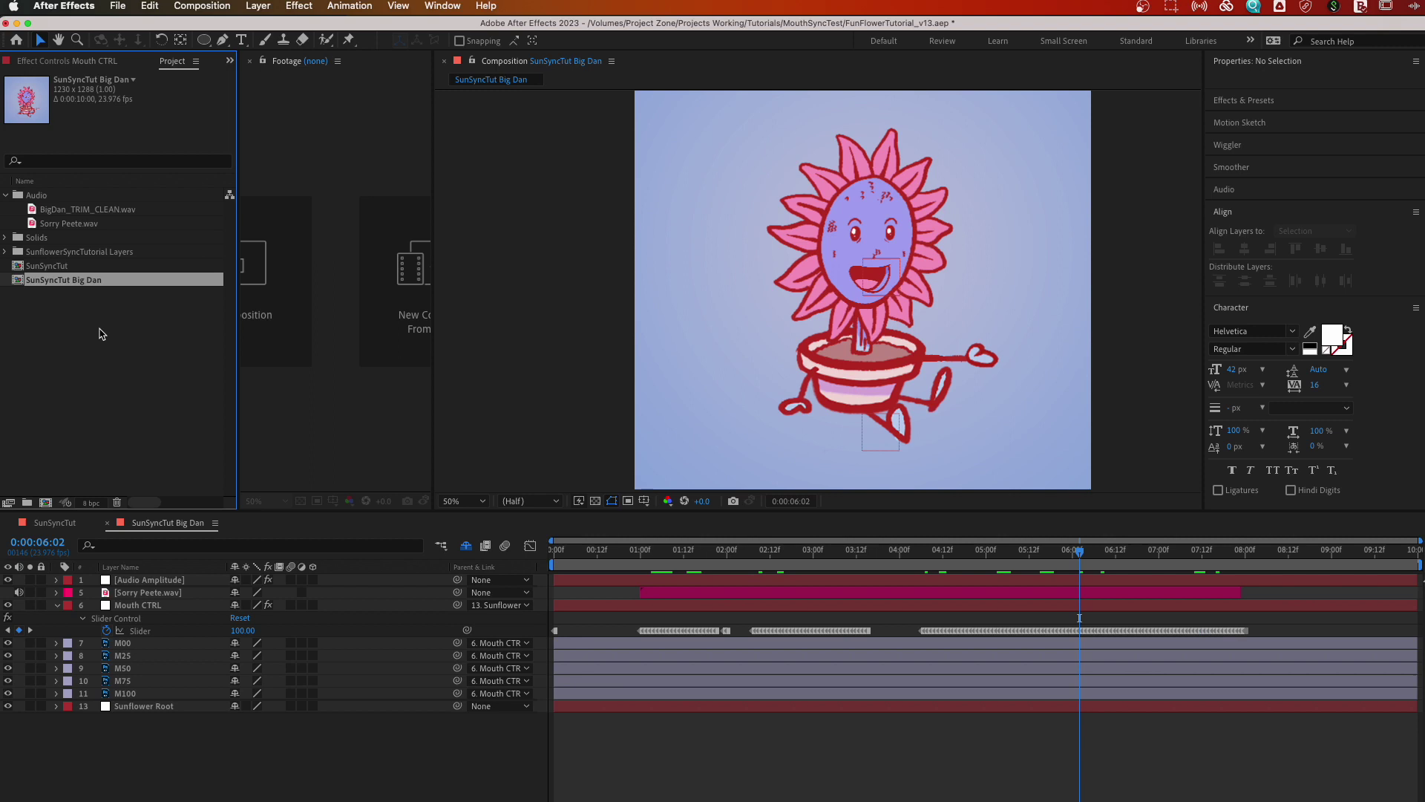
- Expand the M00 layer's full Opacity expression and copy the composition name SunSyncTut Big Dan from the project items
click(150, 644)
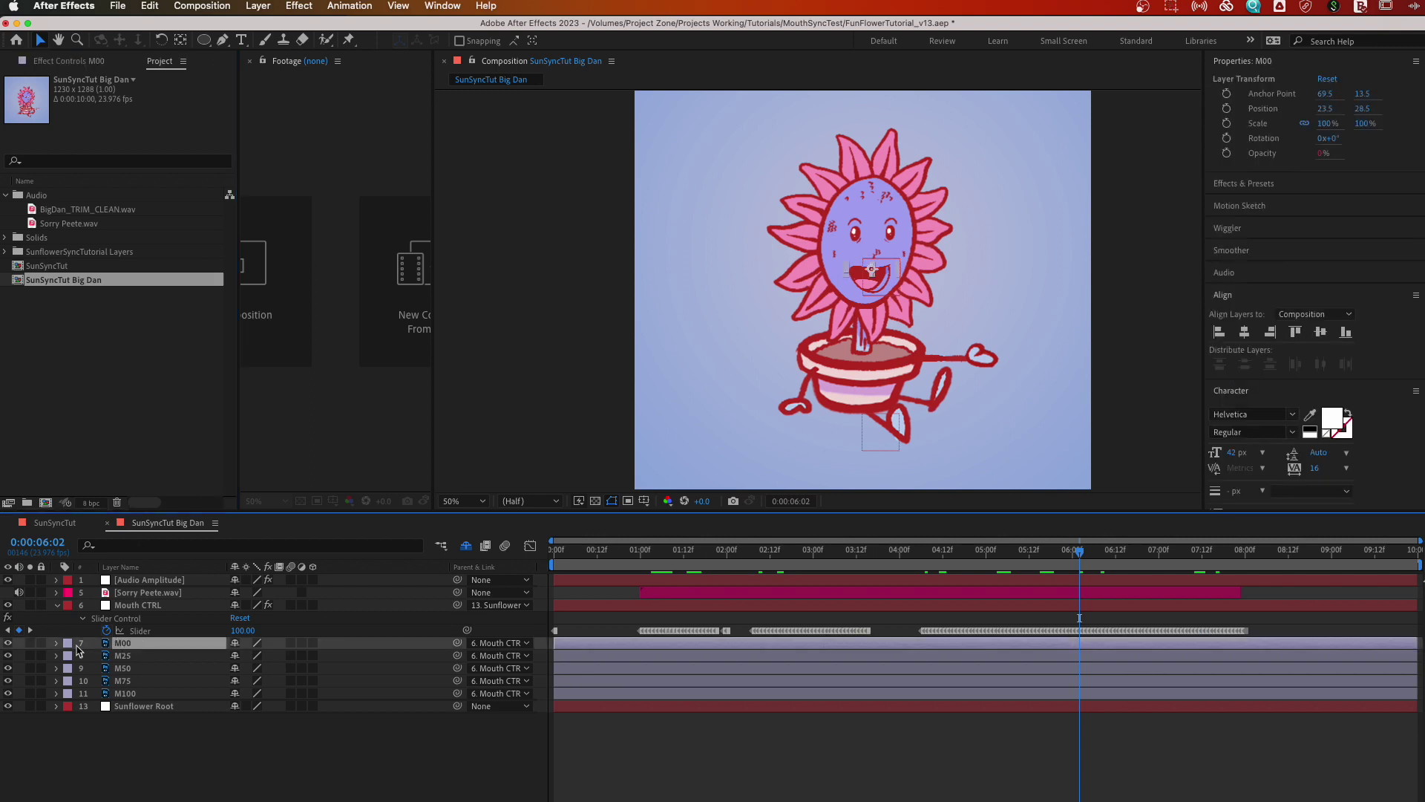
click(57, 645)
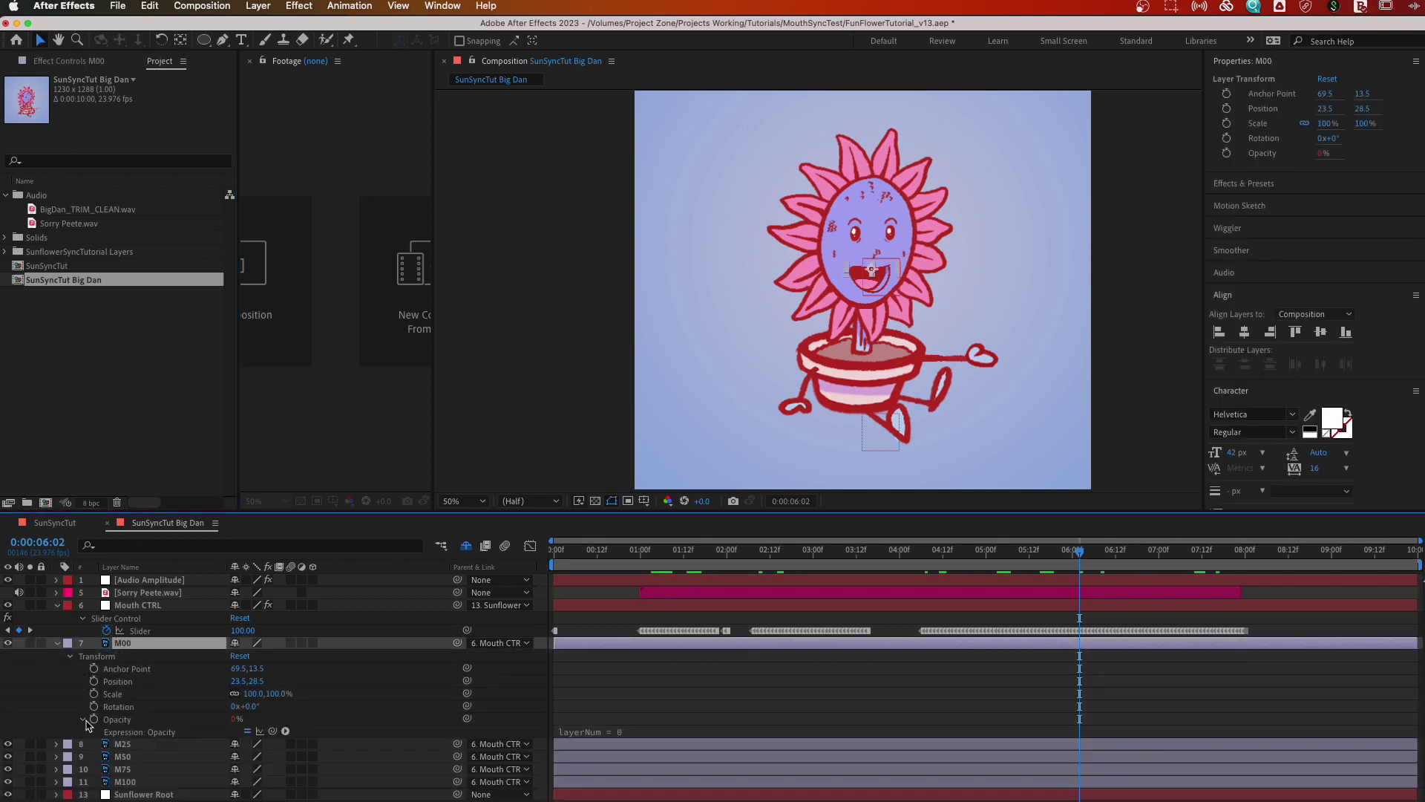
click(643, 738)
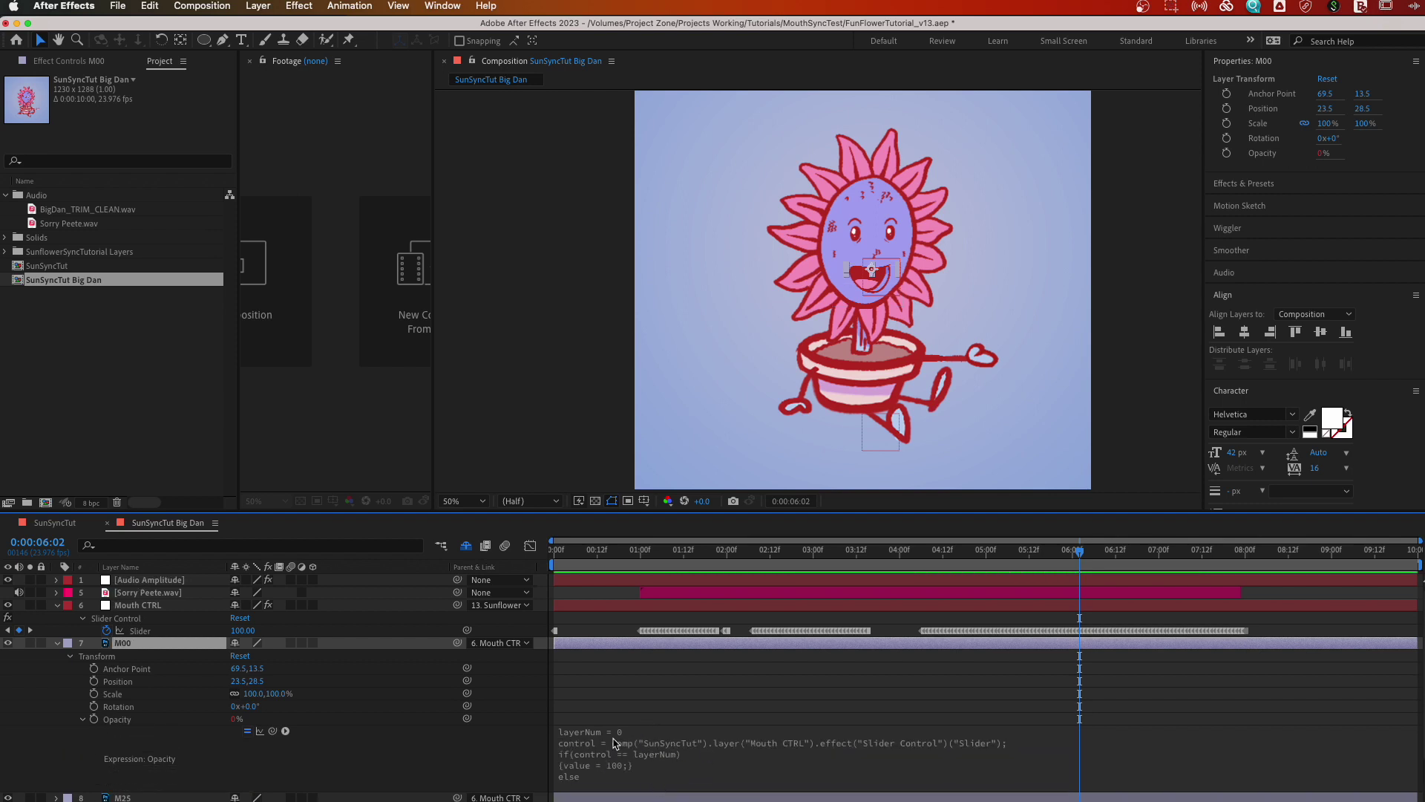
scroll(165, 694, down, 1)
click(152, 707)
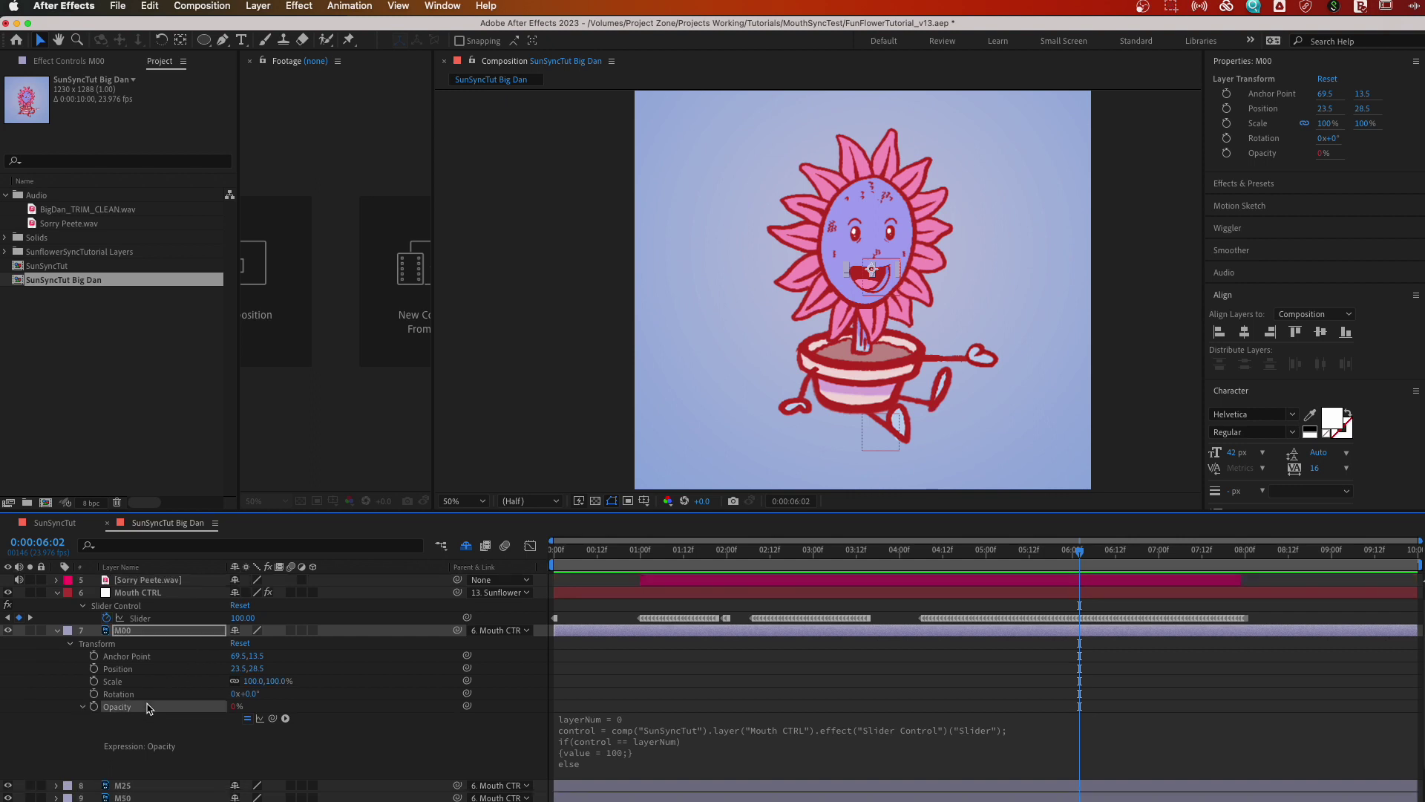
click(77, 276)
key(Return)
key(super+c)
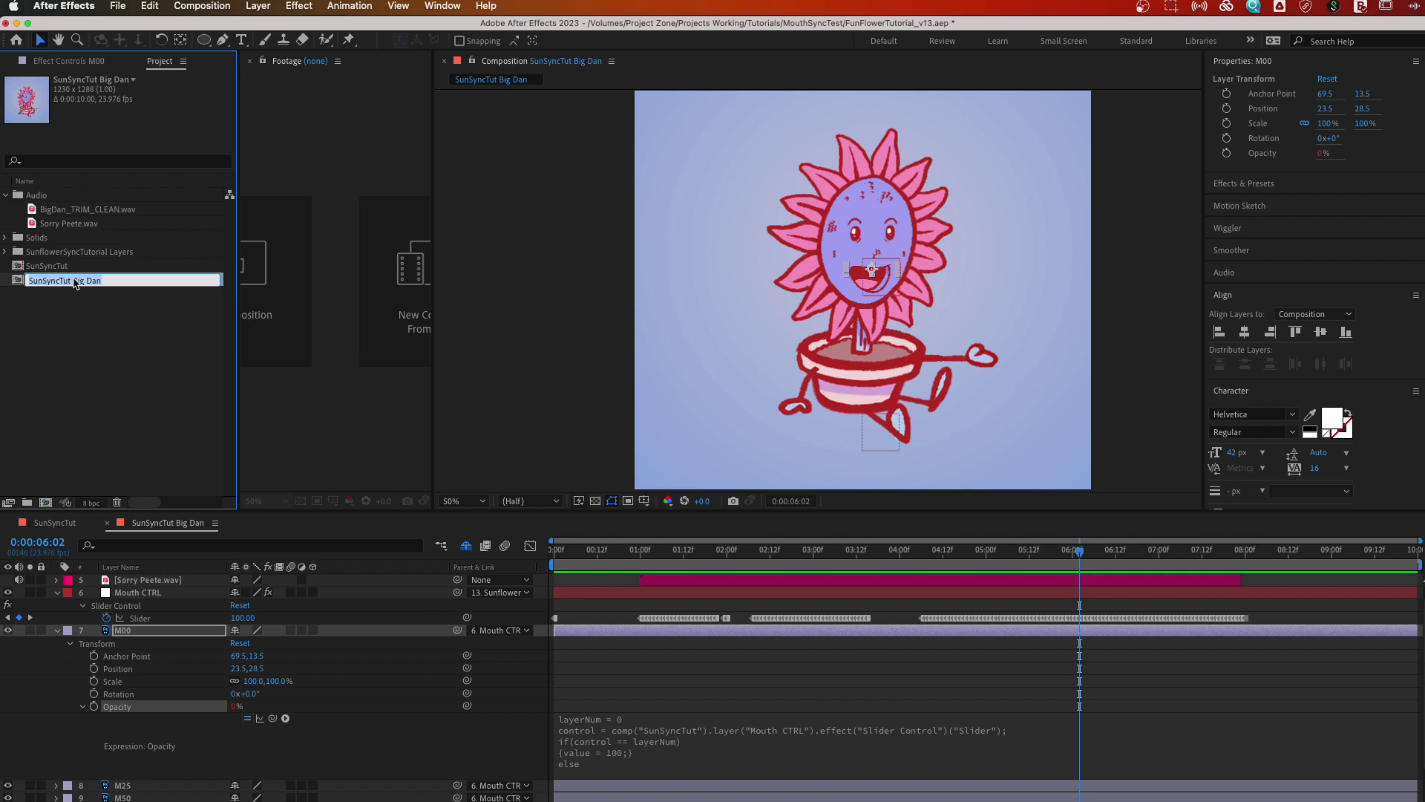
- Point the comp reference in M00's Opacity expression to "SunSyncTut Big Dan" and collapse the layer
click(158, 632)
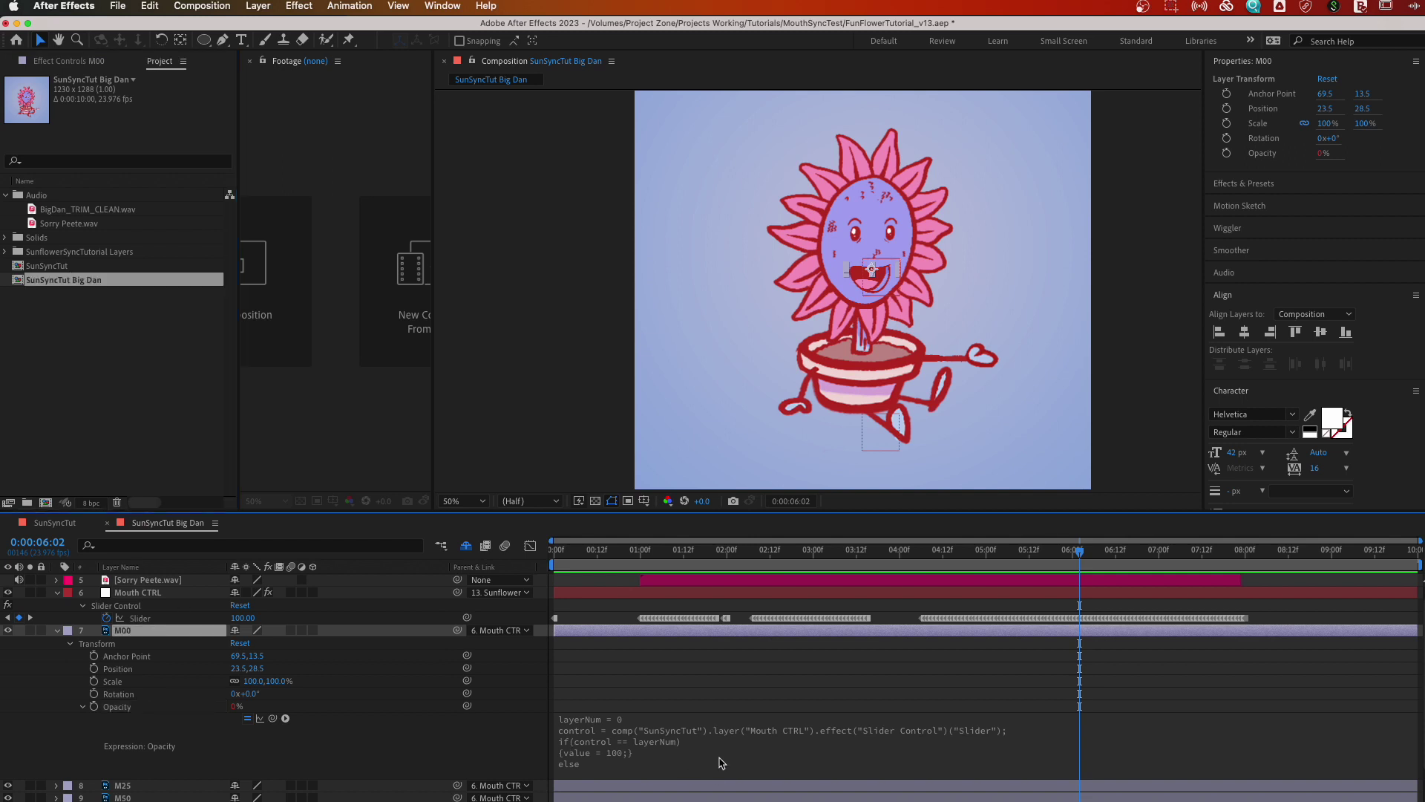
click(673, 726)
click(703, 733)
double_click(701, 731)
key(super+v)
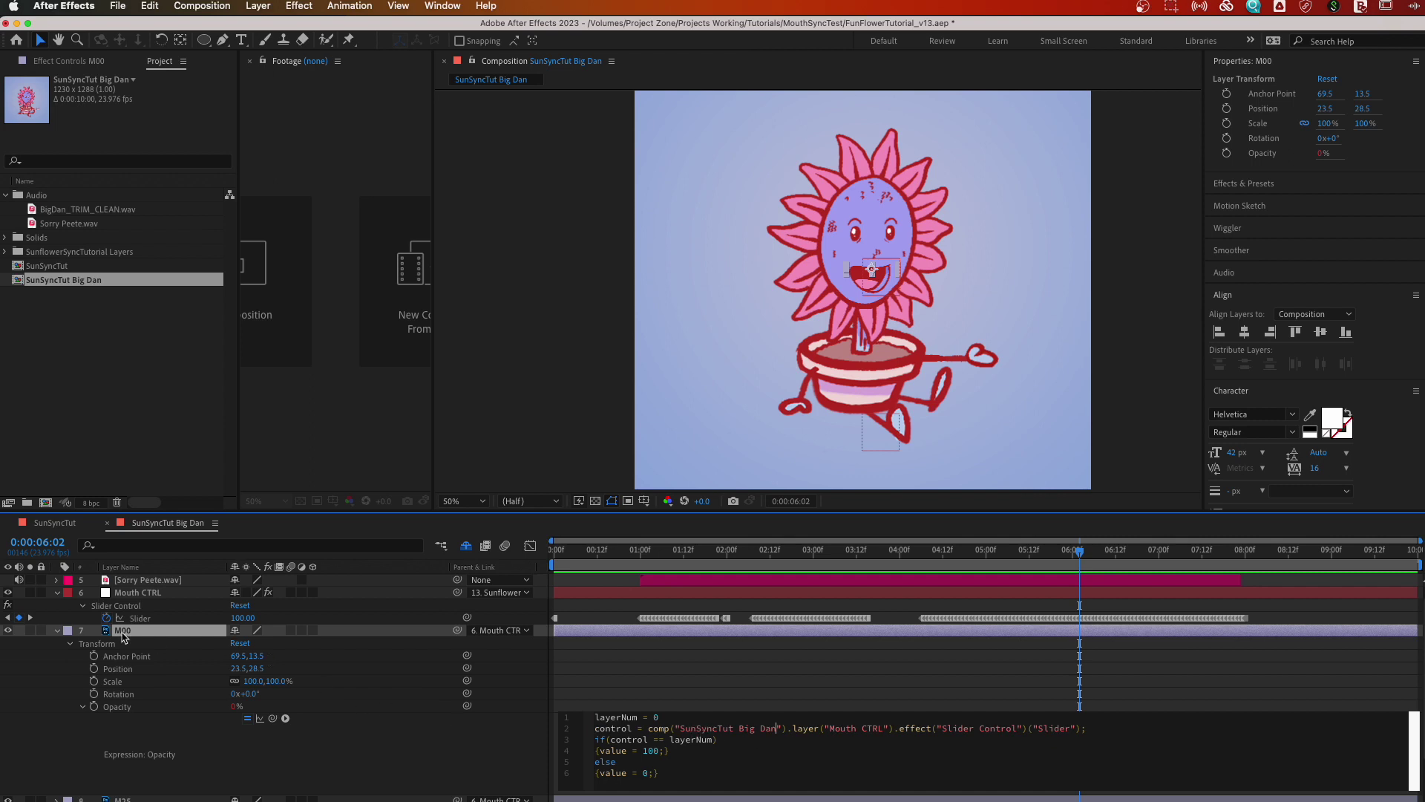
click(57, 630)
- Replace the comp name in M25's Opacity expression with "SunSyncTut Big Dan" and collapse the layer
click(119, 659)
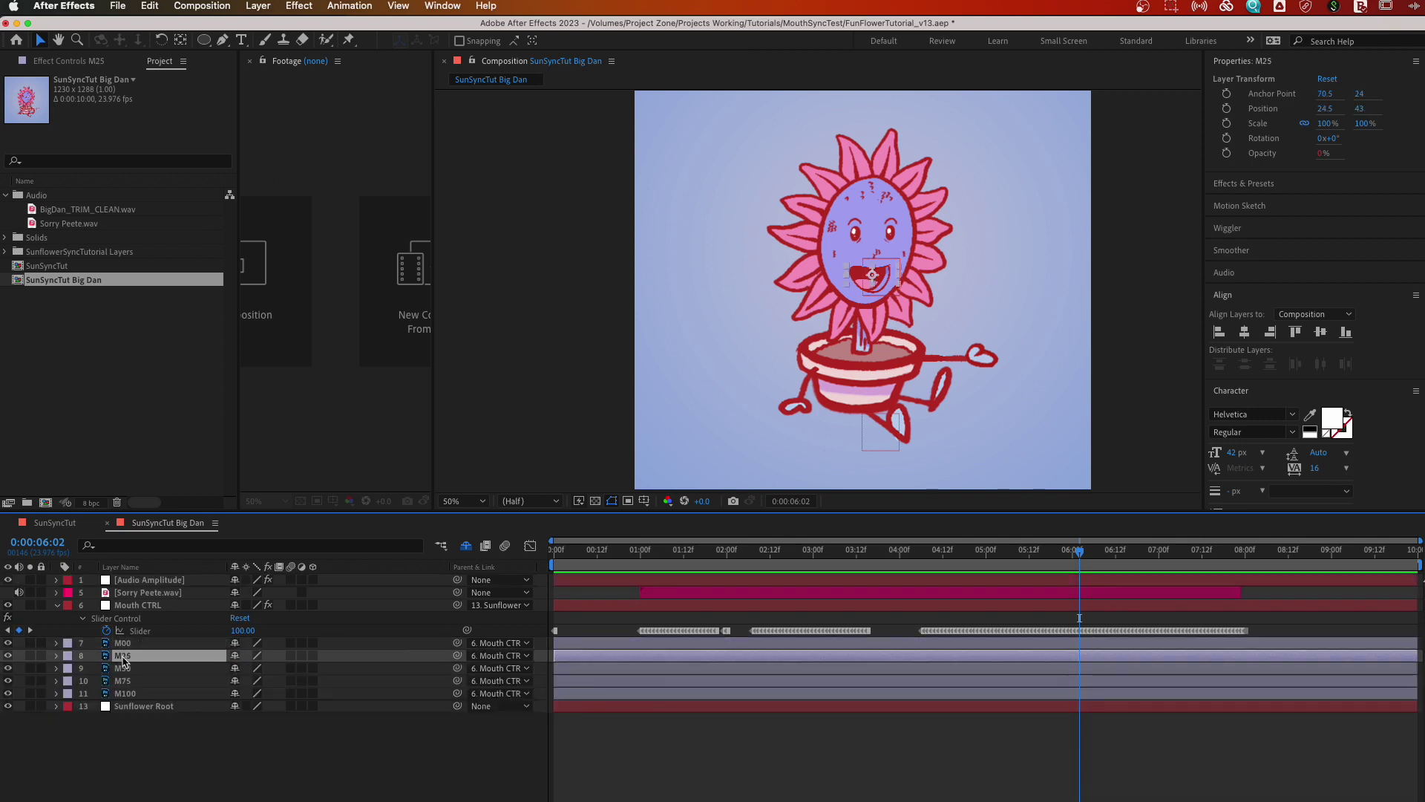
key(t)
click(87, 672)
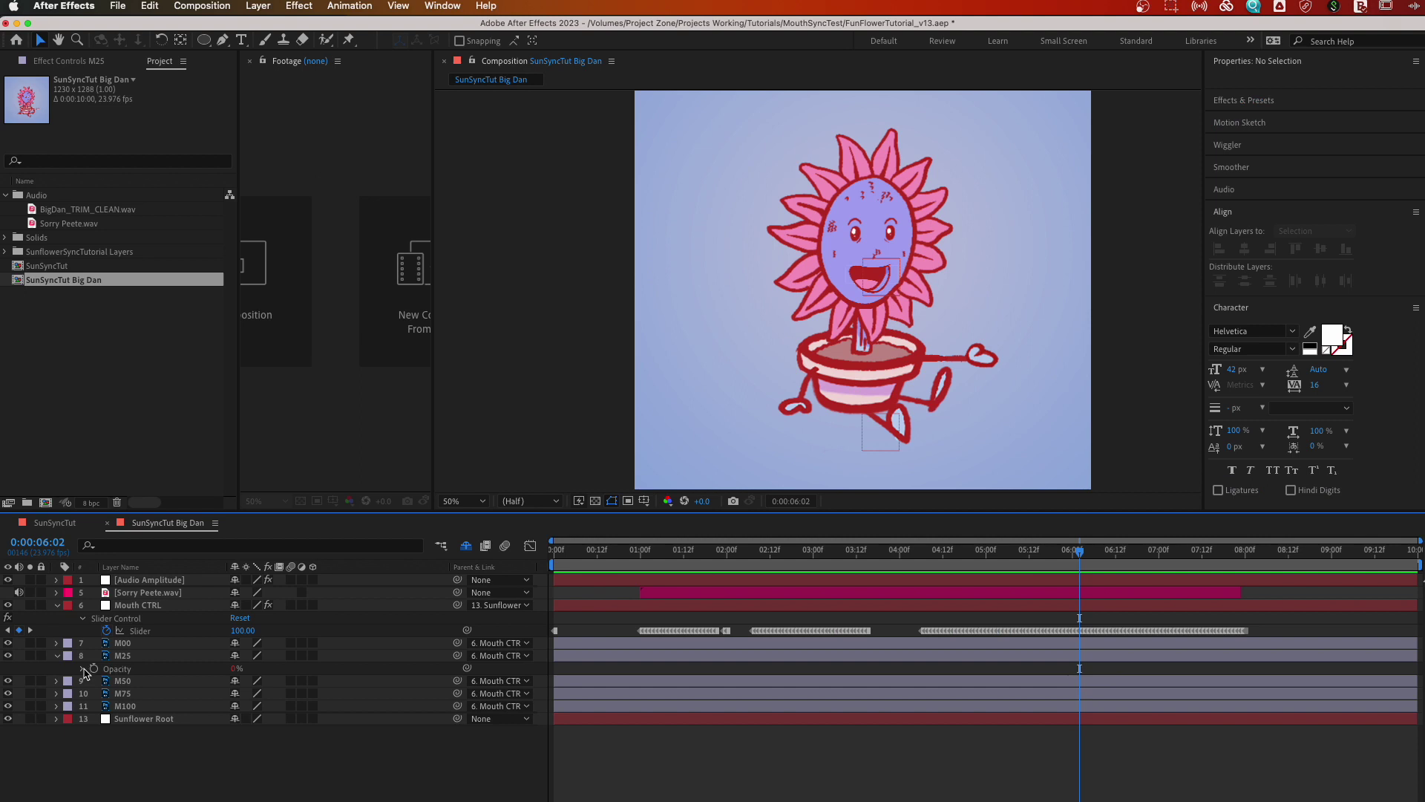
click(83, 670)
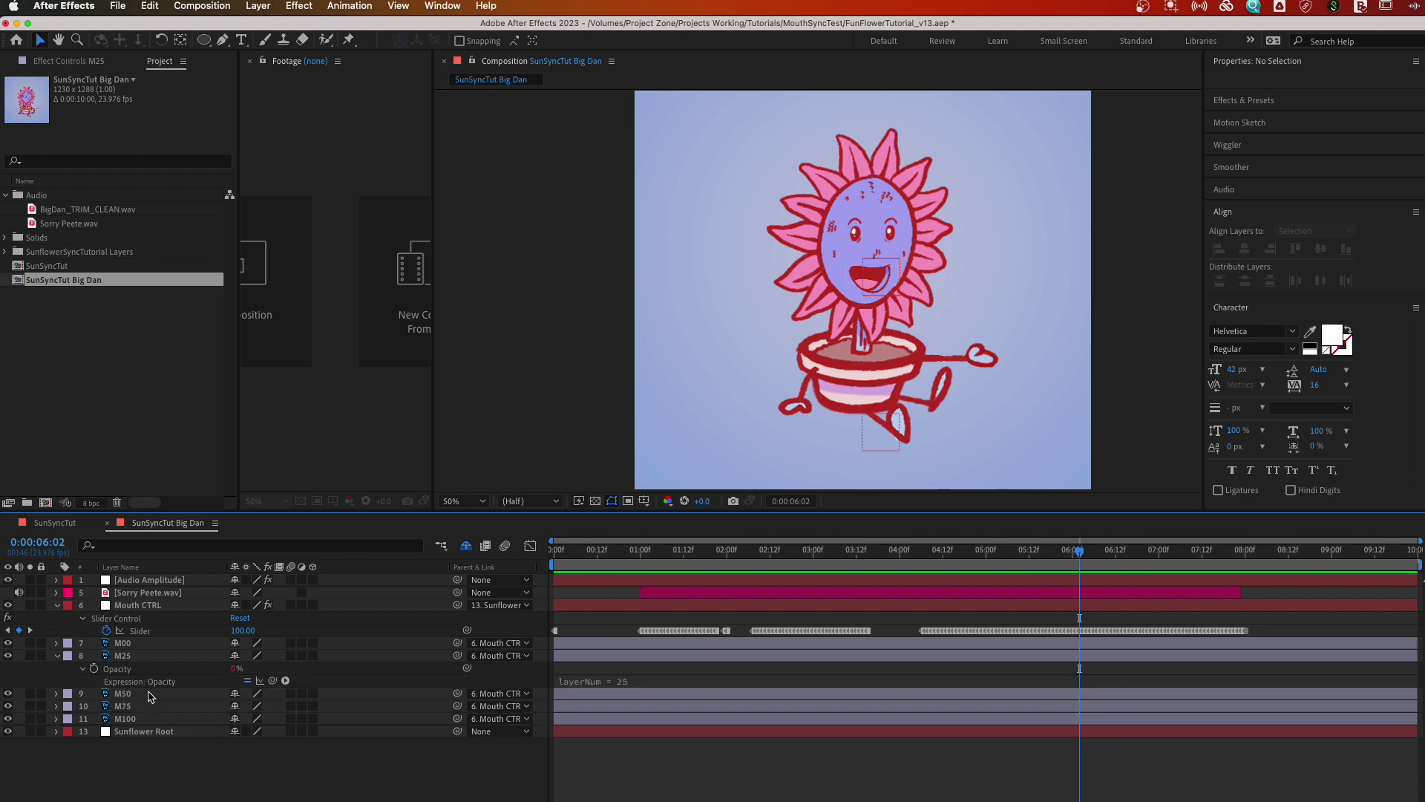
click(629, 684)
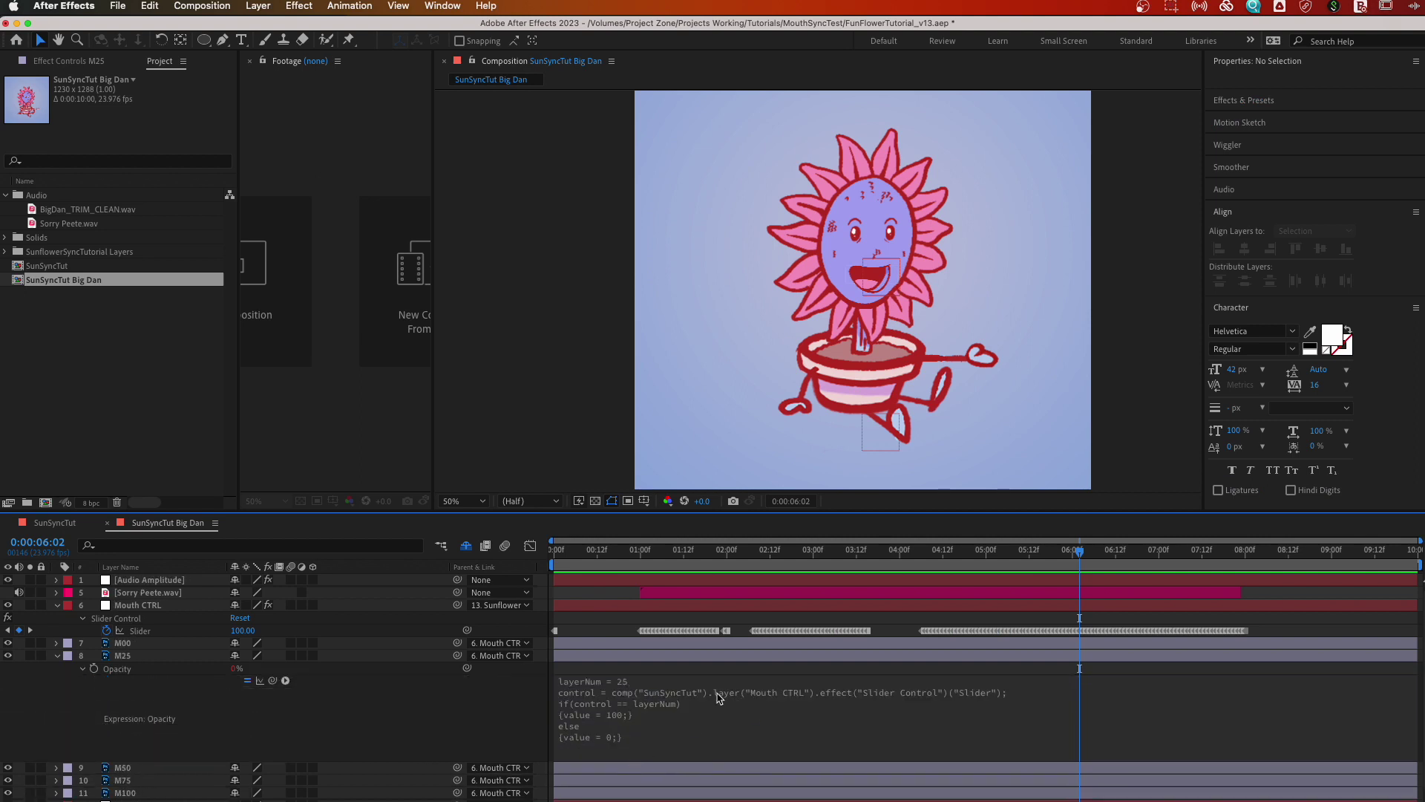
click(717, 696)
double_click(717, 694)
key(super+v)
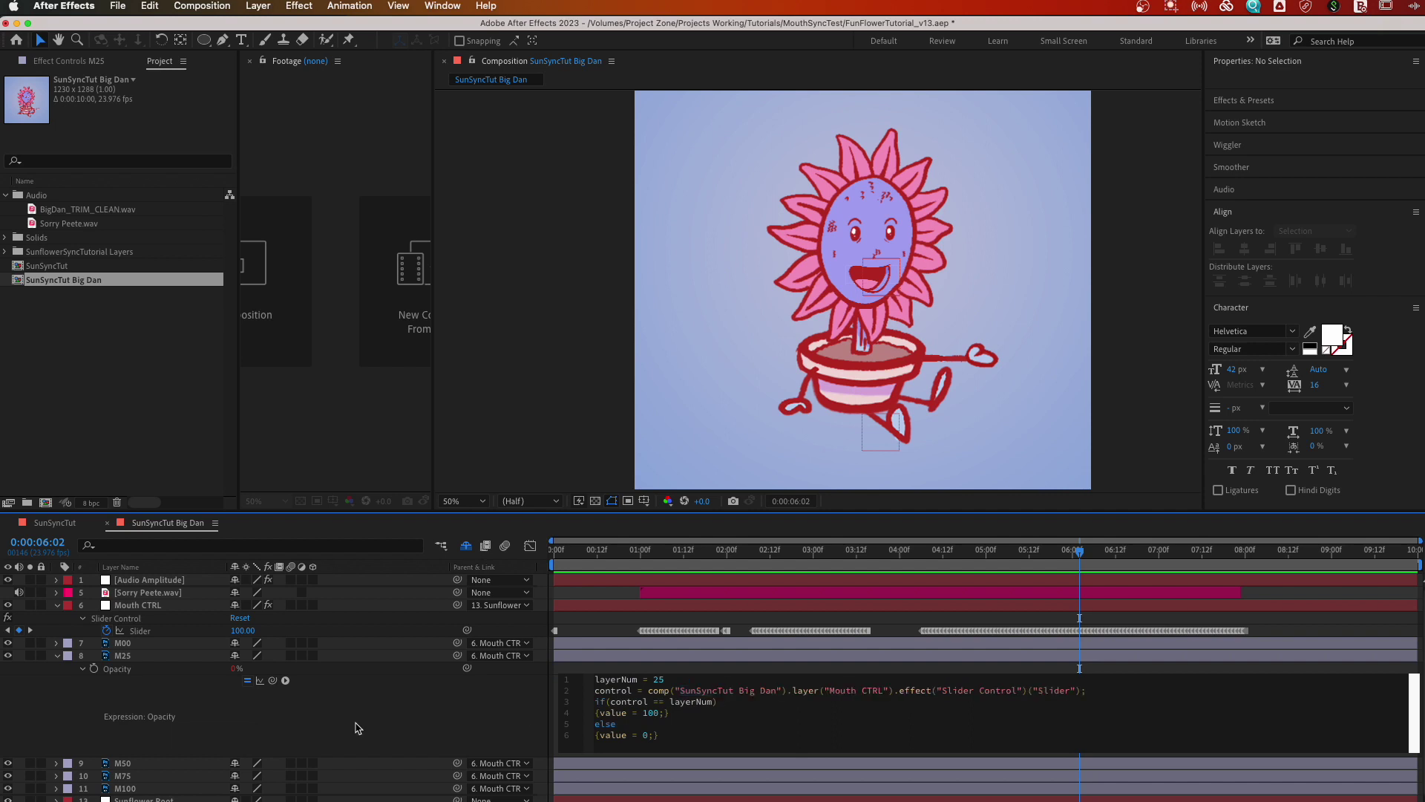
click(59, 656)
- Replace the comp name in M50's Opacity expression with "SunSyncTut Big Dan" and collapse the layer
click(118, 674)
key(t)
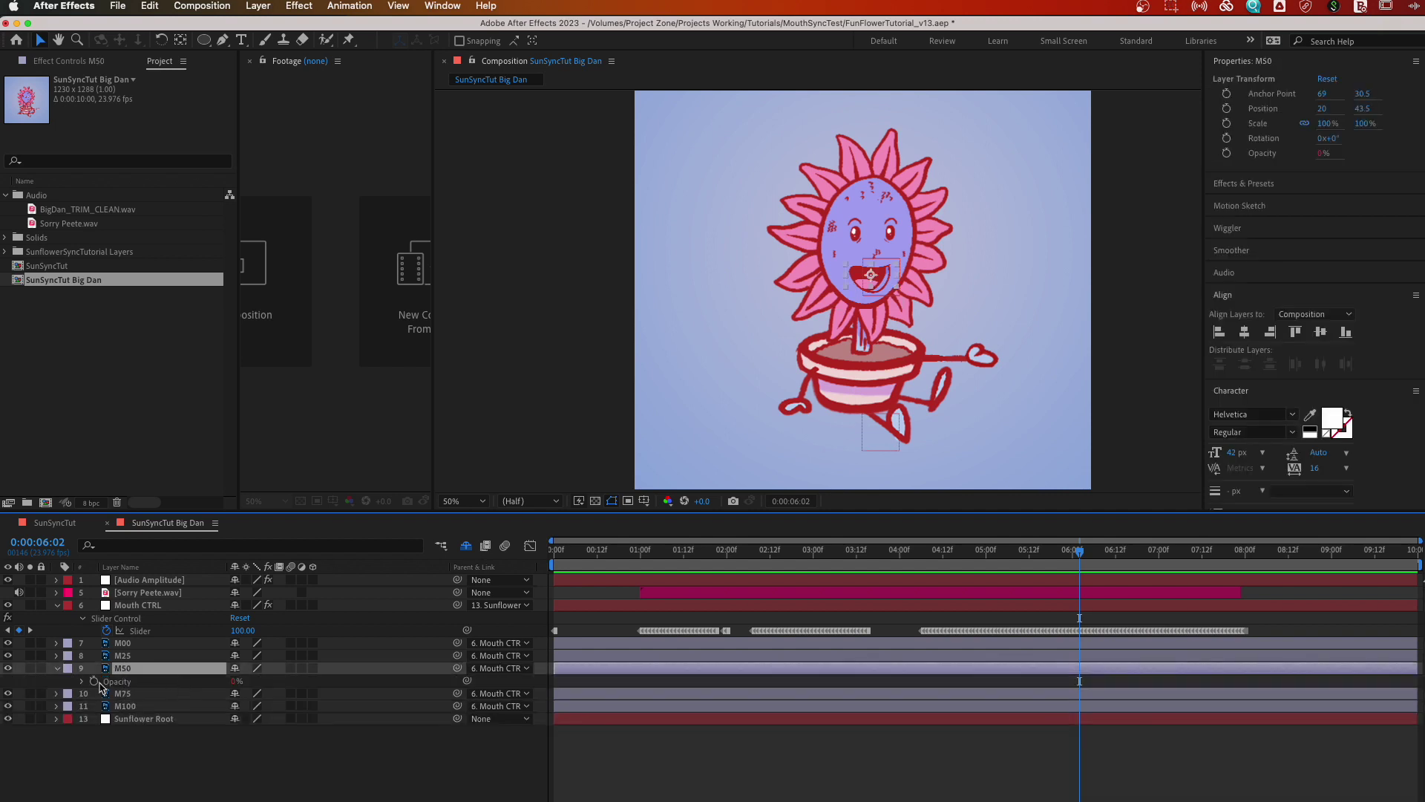
click(83, 681)
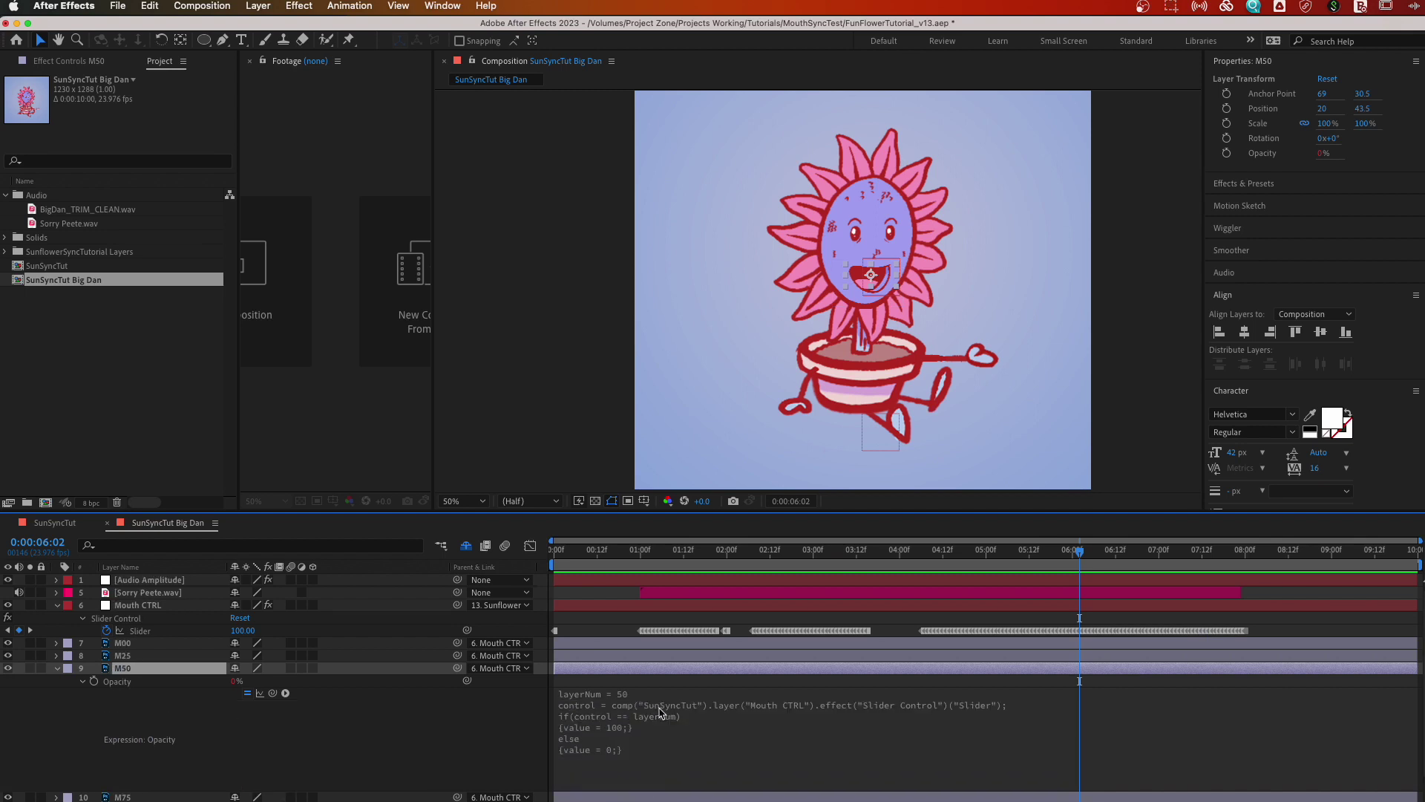
click(652, 709)
double_click(706, 704)
key(super+v)
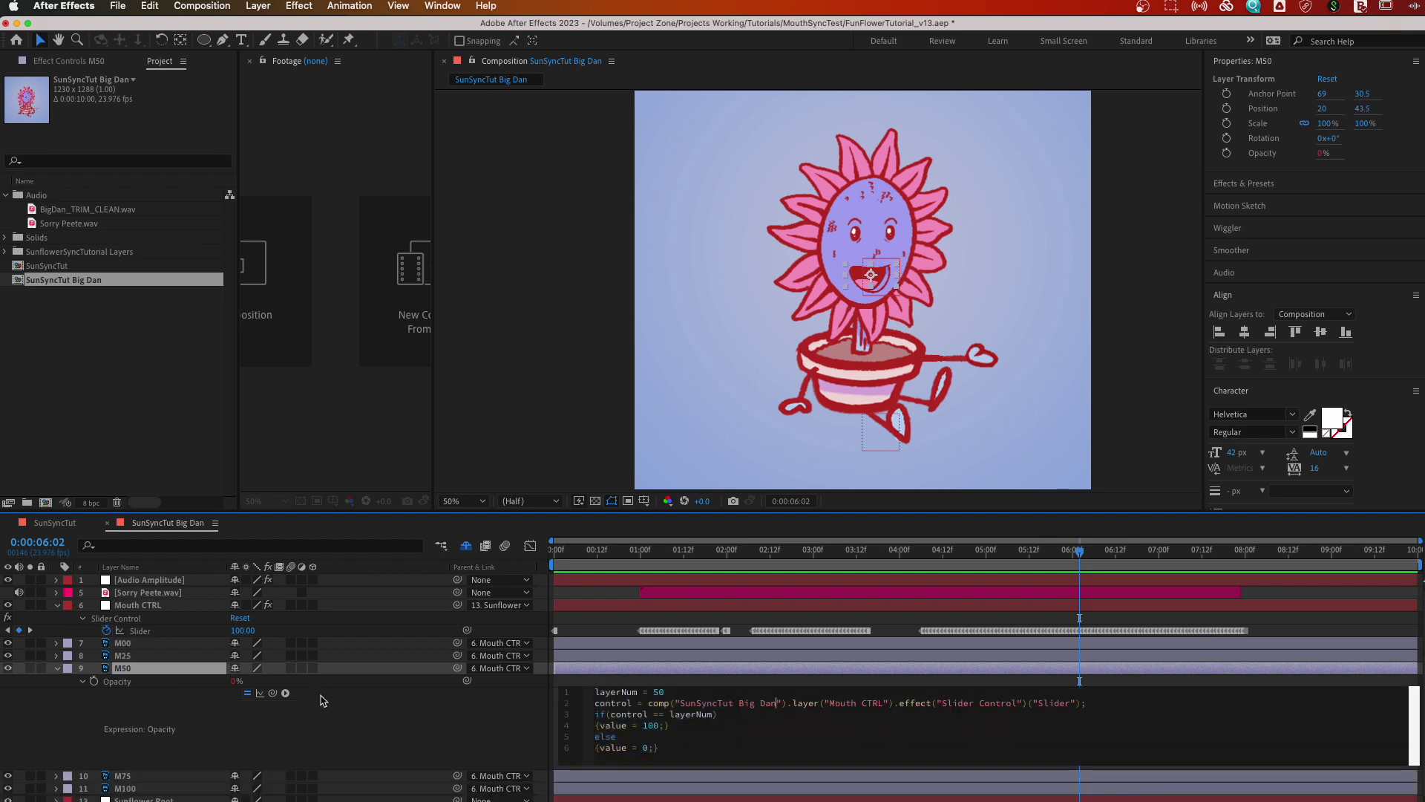
click(57, 668)
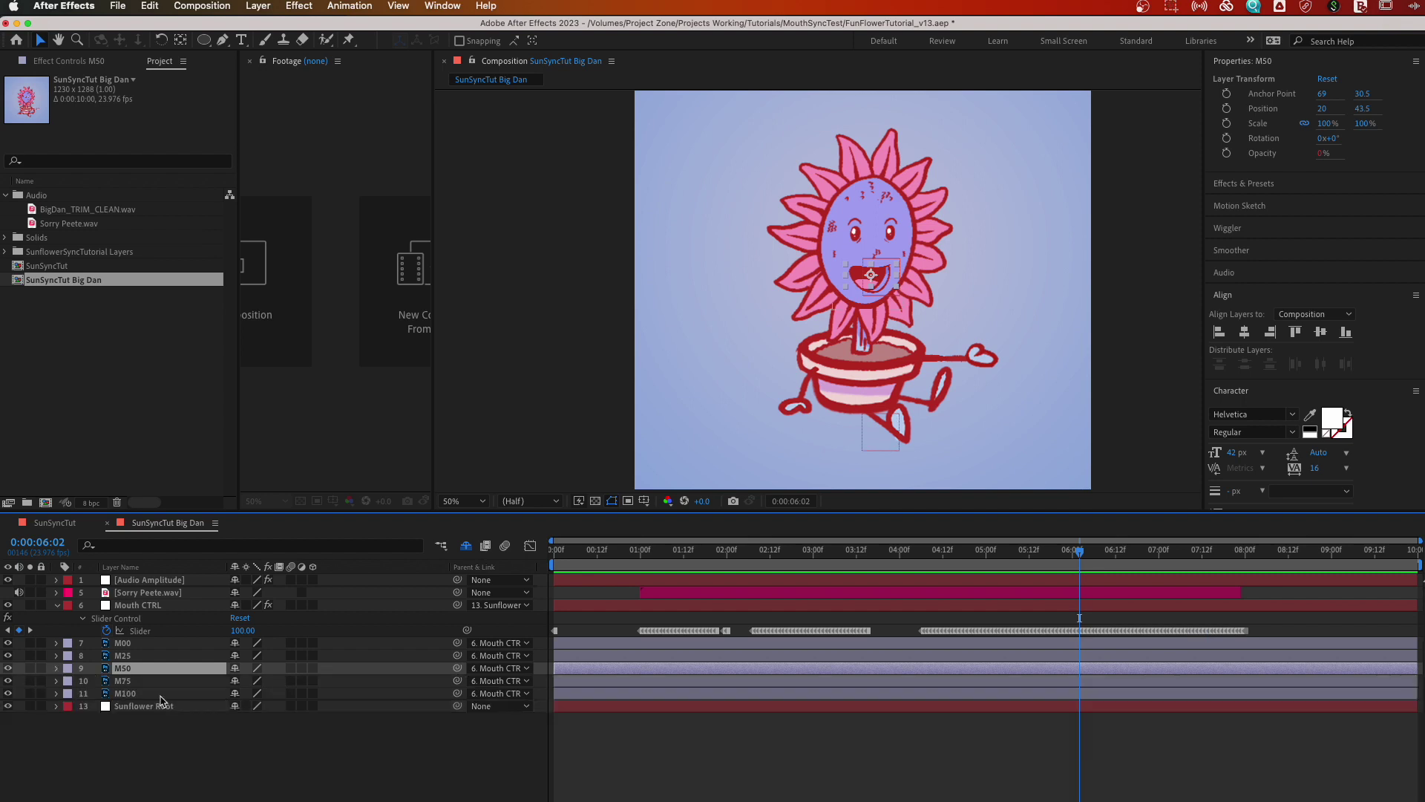
- Replace the comp name in M75's Opacity expression with "SunSyncTut Big Dan"
click(124, 681)
click(57, 680)
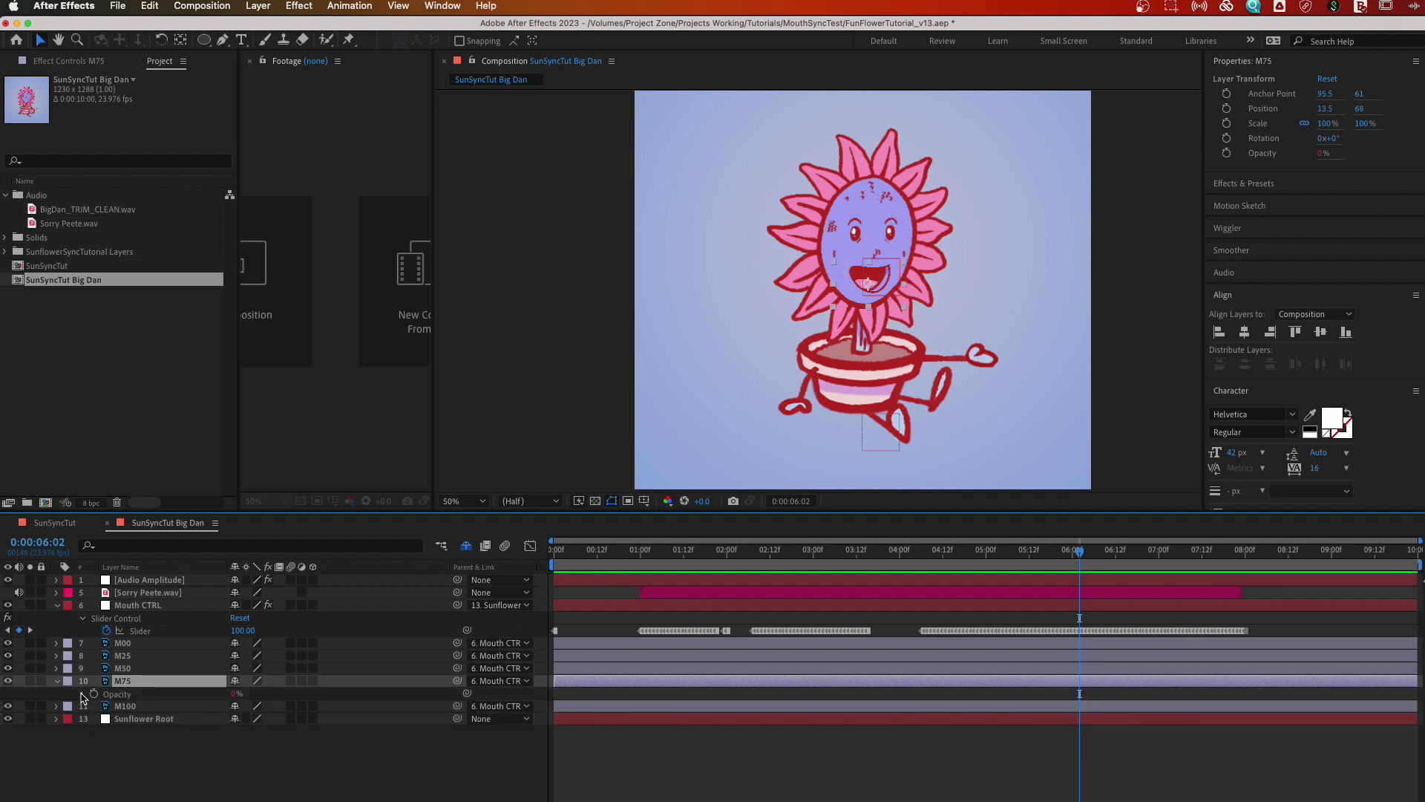
click(82, 694)
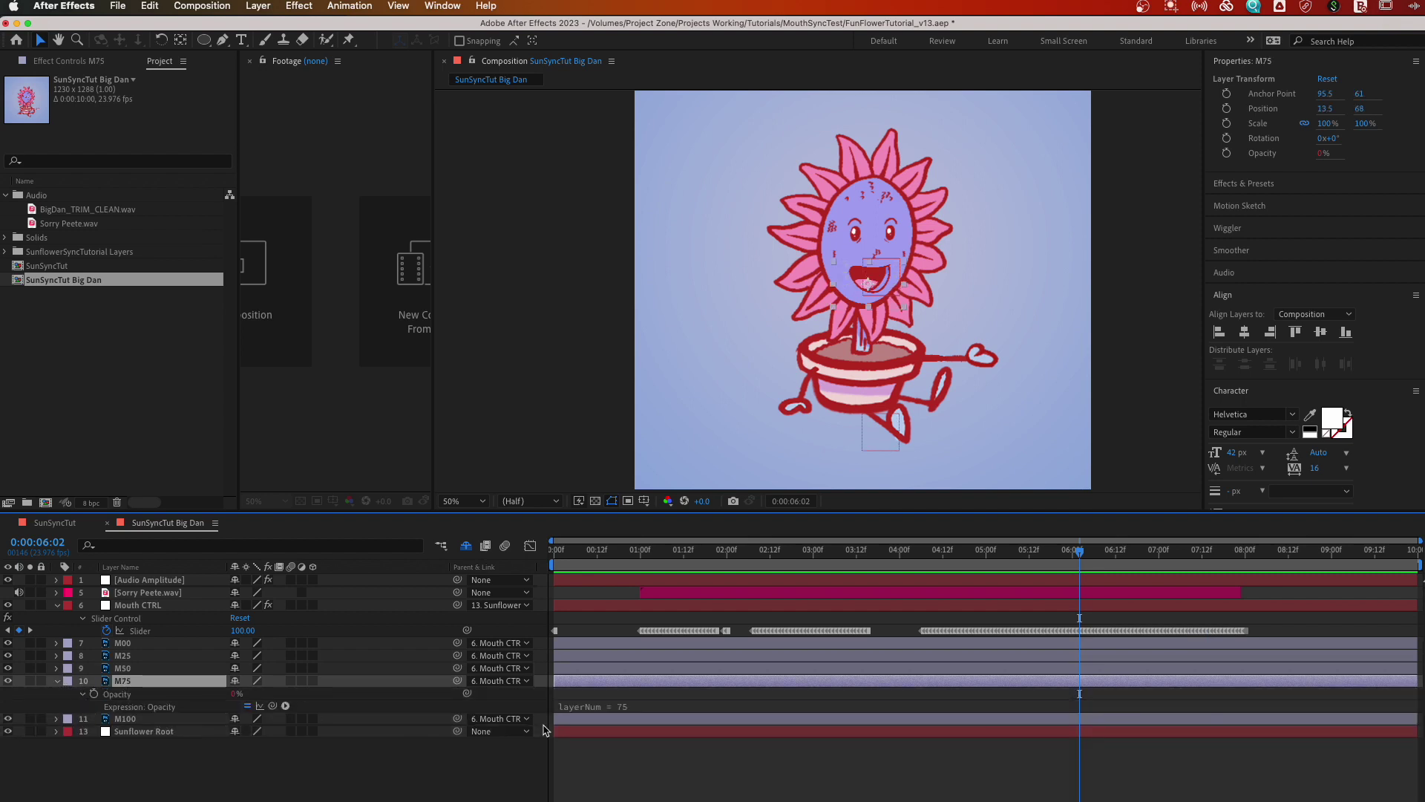
click(681, 716)
key(super+a)
click(726, 722)
double_click(711, 716)
key(super+v)
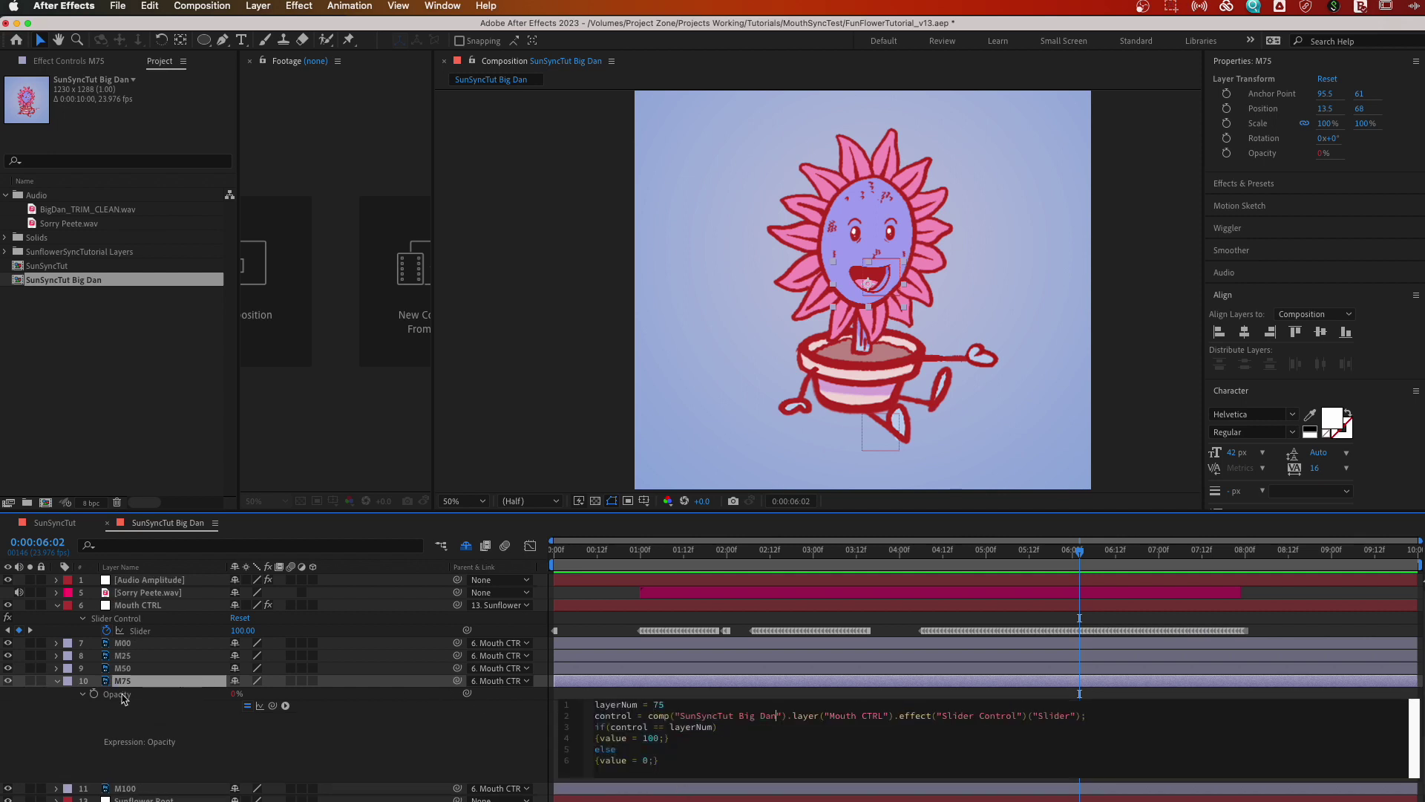
- Collapse M75, replace the comp name in M100's Opacity expression with "SunSyncTut Big Dan", and collapse M100
click(52, 687)
click(56, 680)
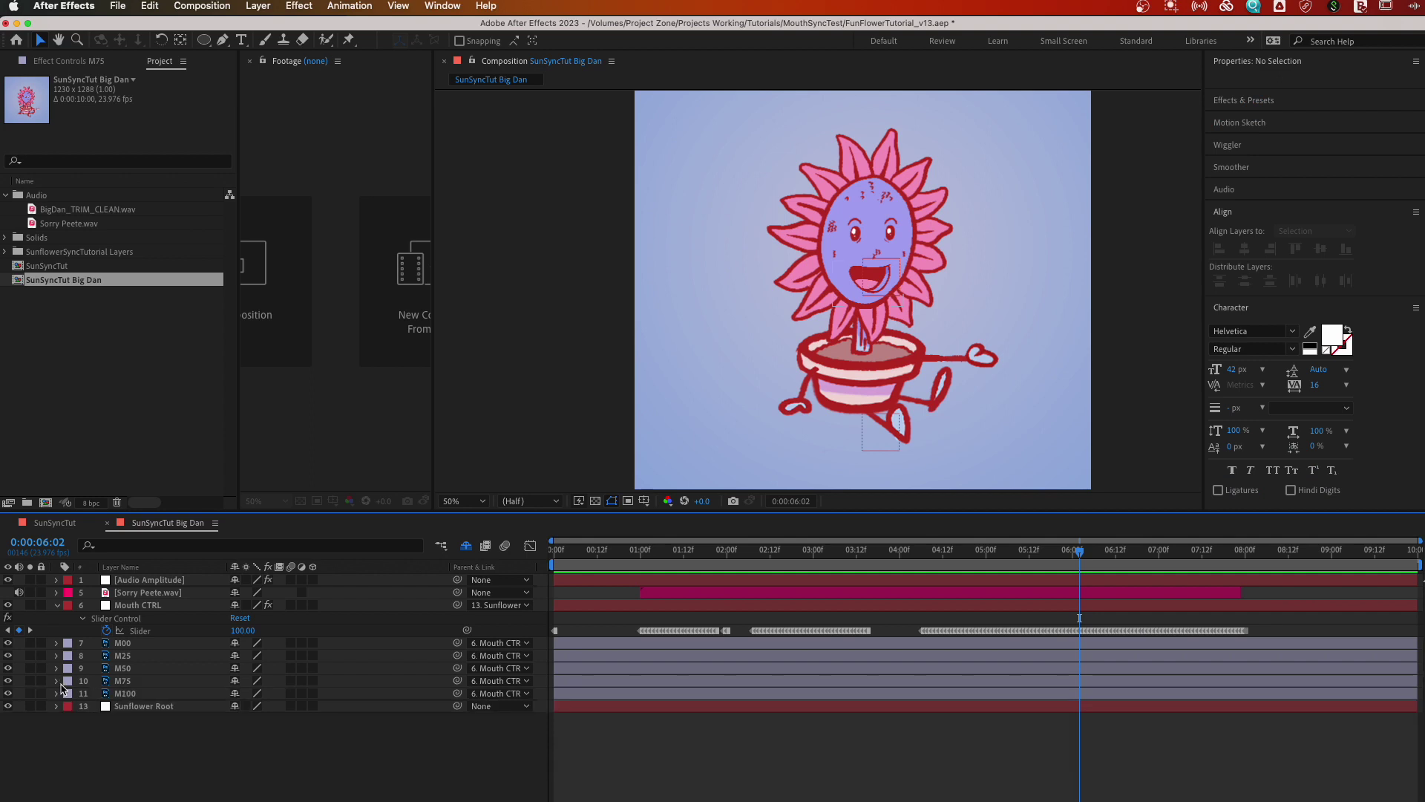
click(127, 696)
click(56, 693)
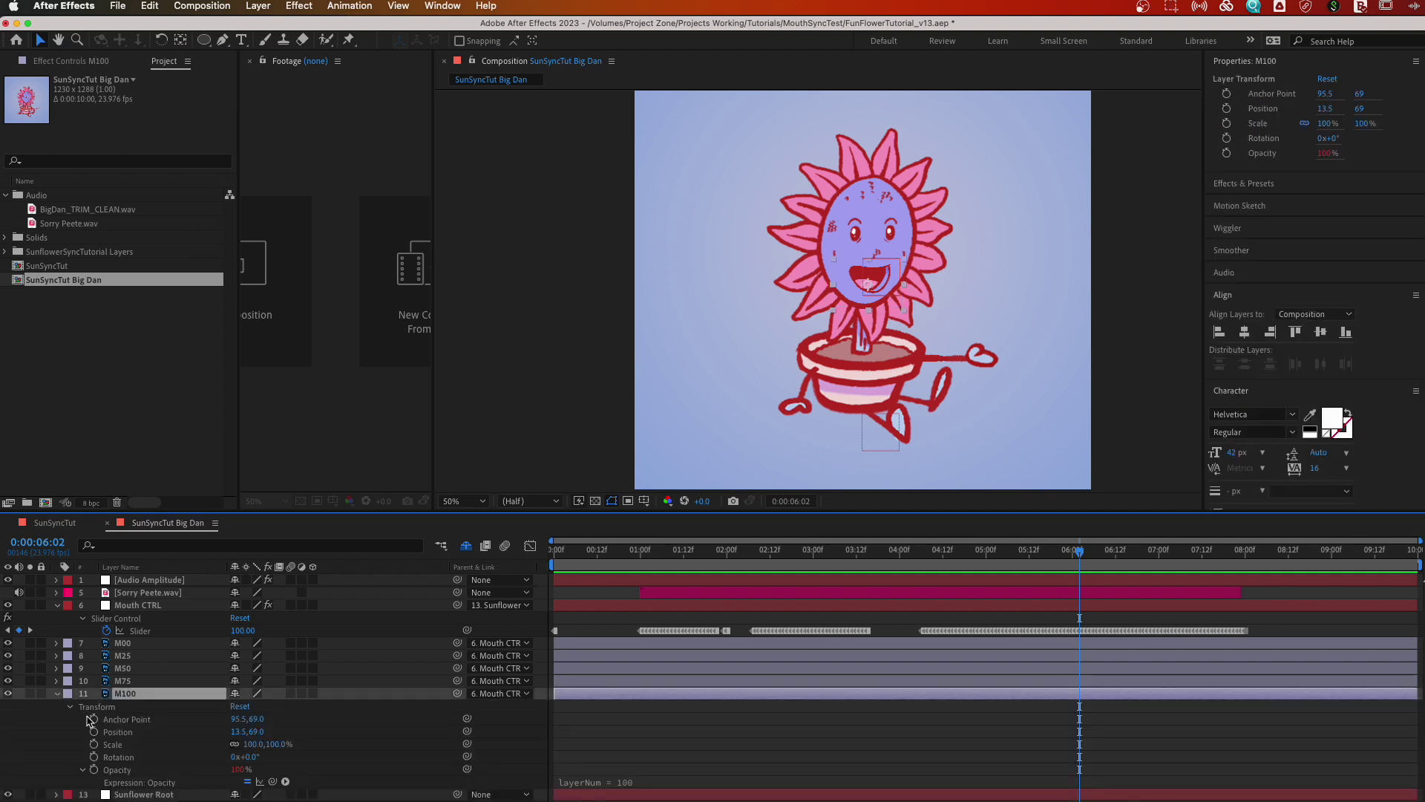
key(t)
click(82, 706)
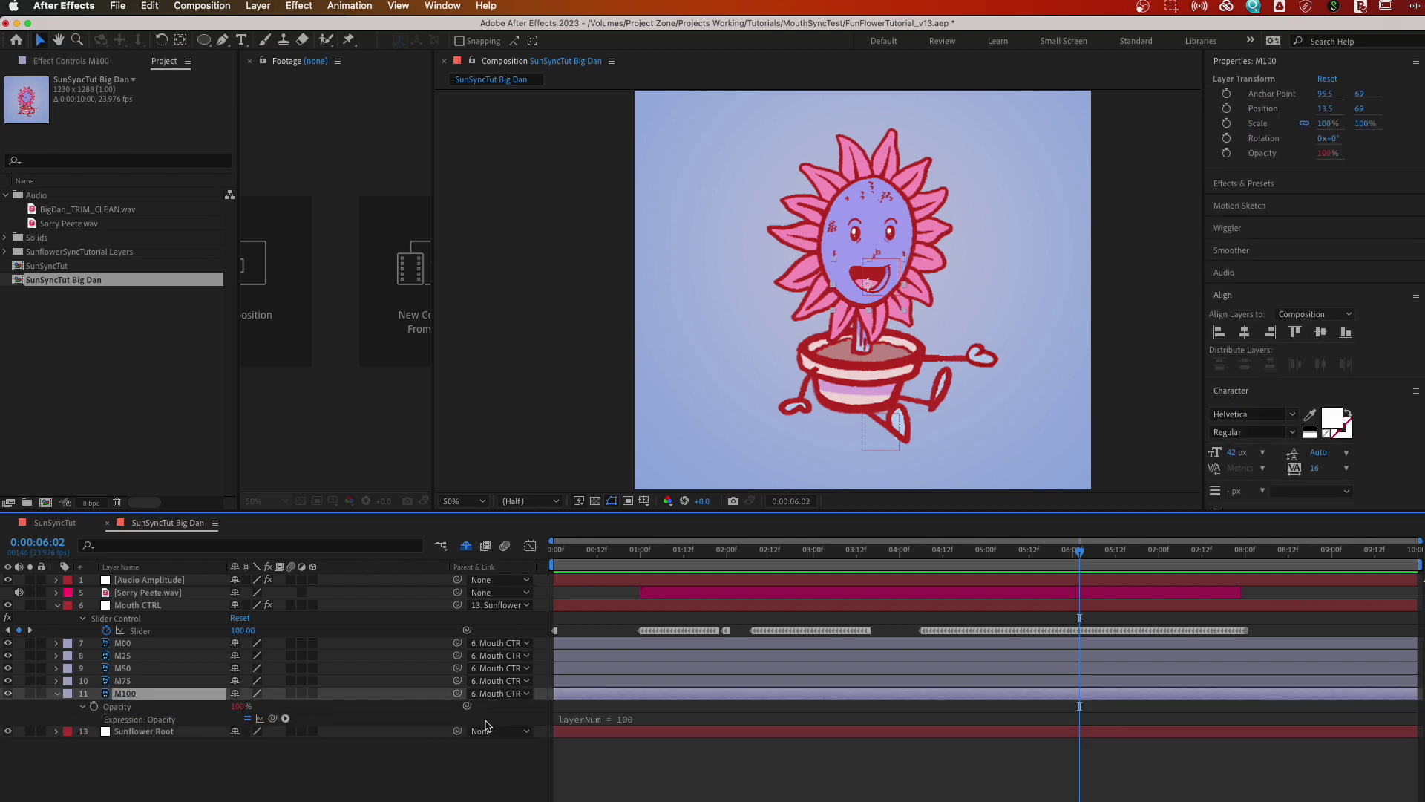
drag(657, 729, 654, 781)
click(640, 733)
double_click(703, 731)
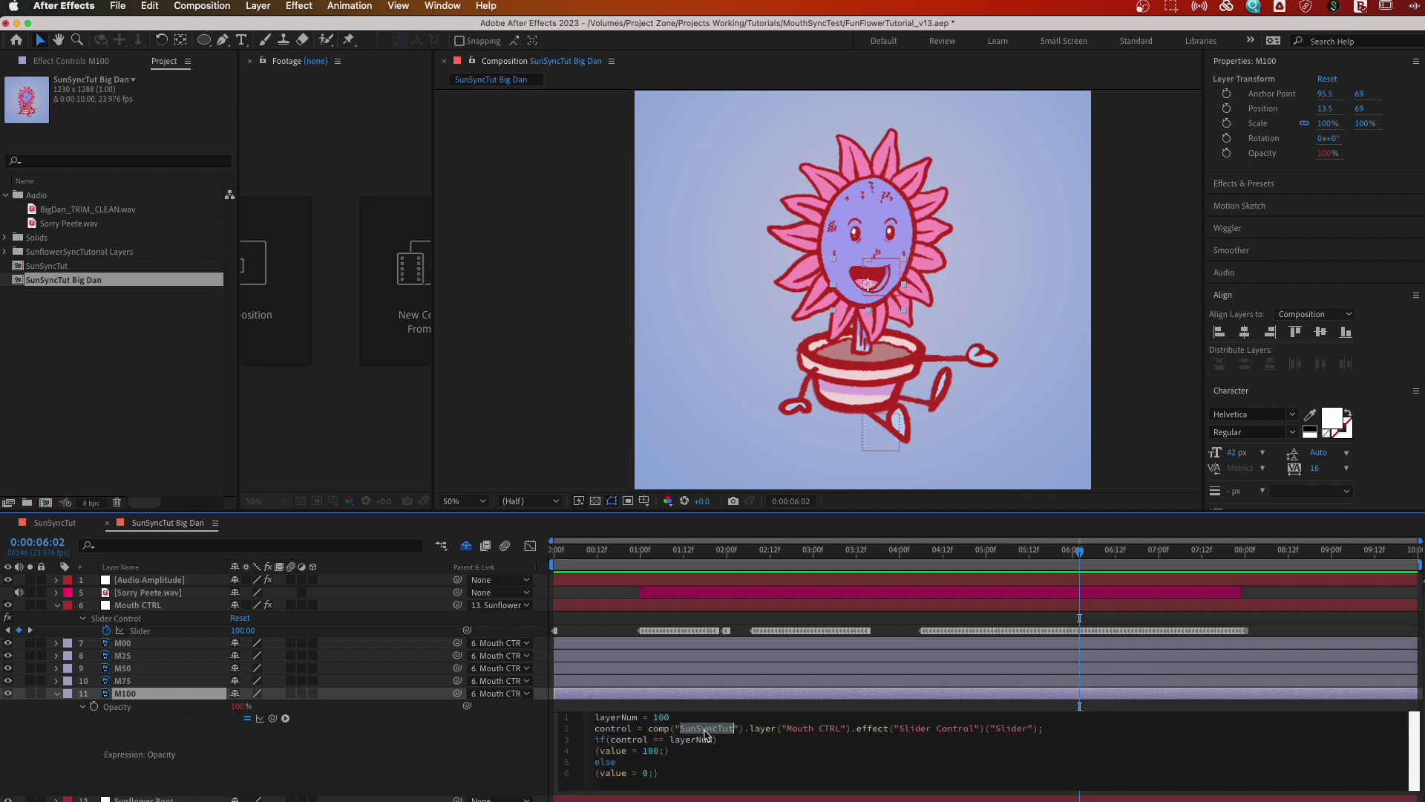
key(super+v)
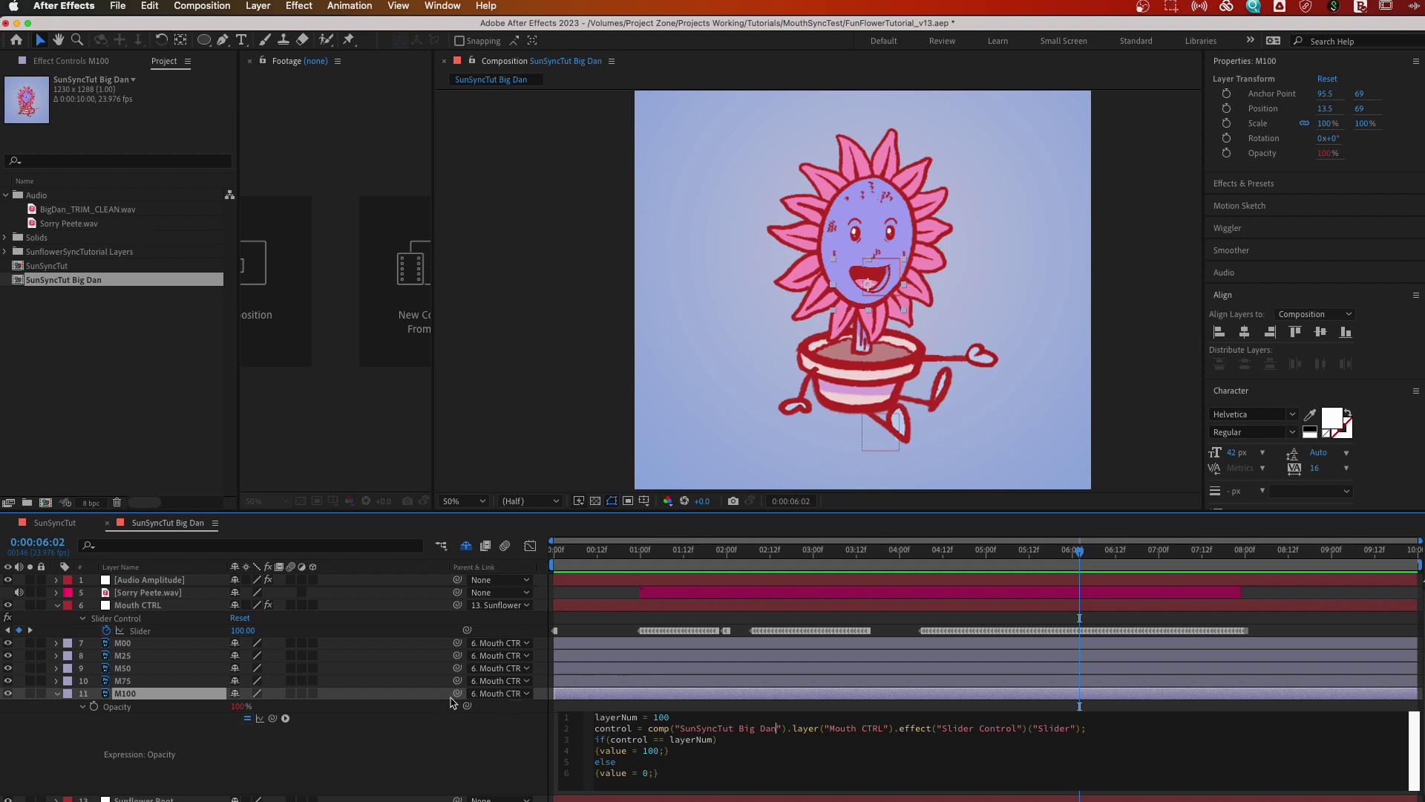
click(132, 694)
key(t)
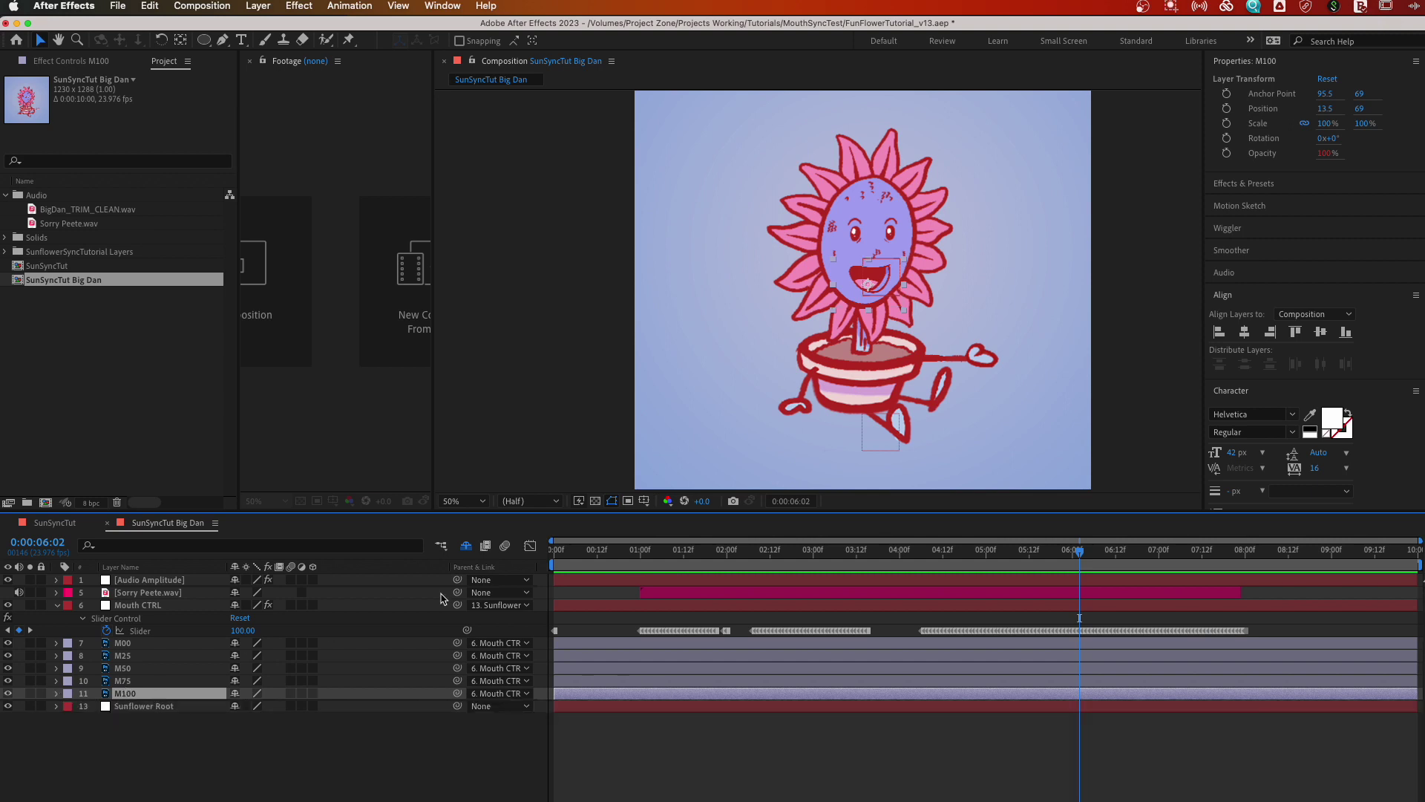
- Preview the animation from the one-second mark, and delete the Sorry Peete.wav layer from the composition
click(641, 554)
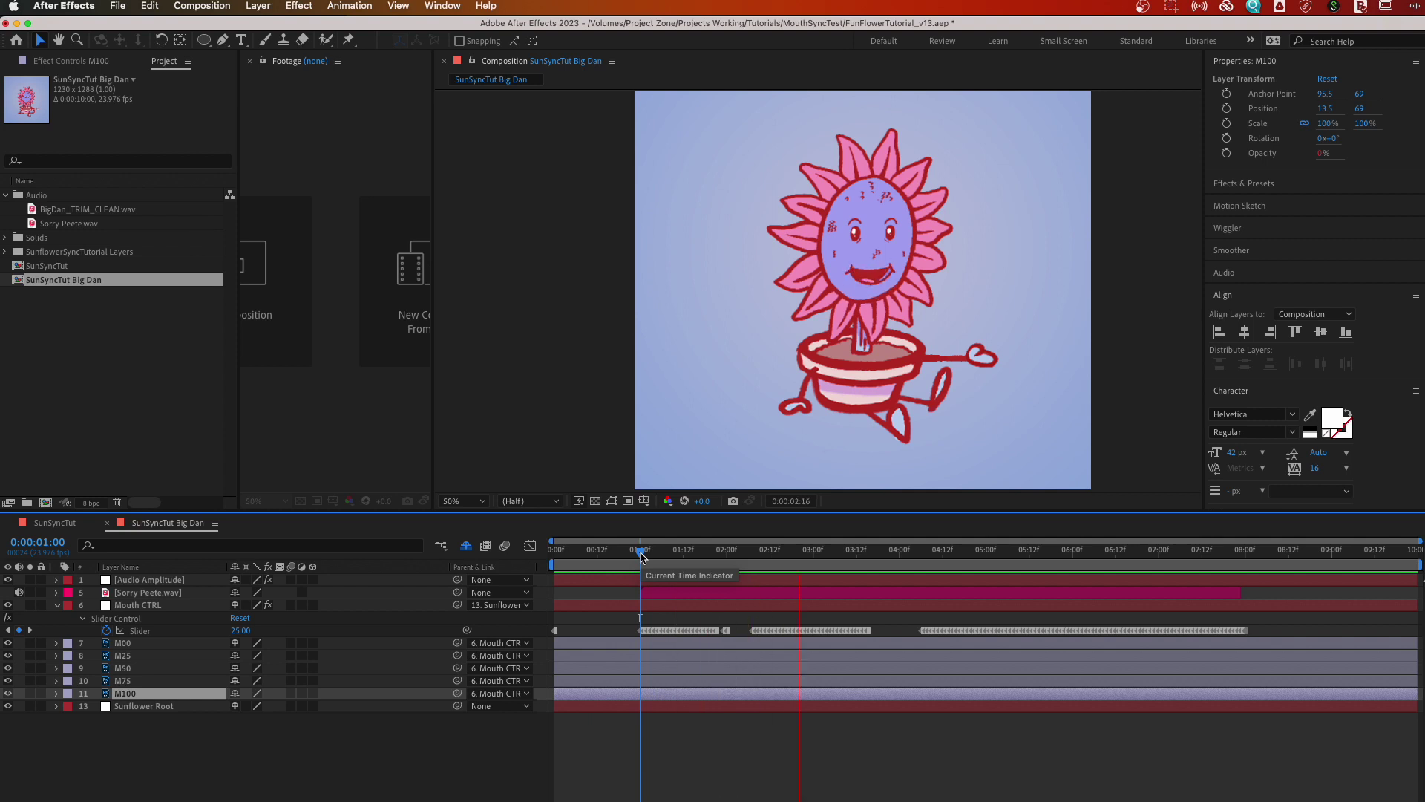
key(space)
click(156, 593)
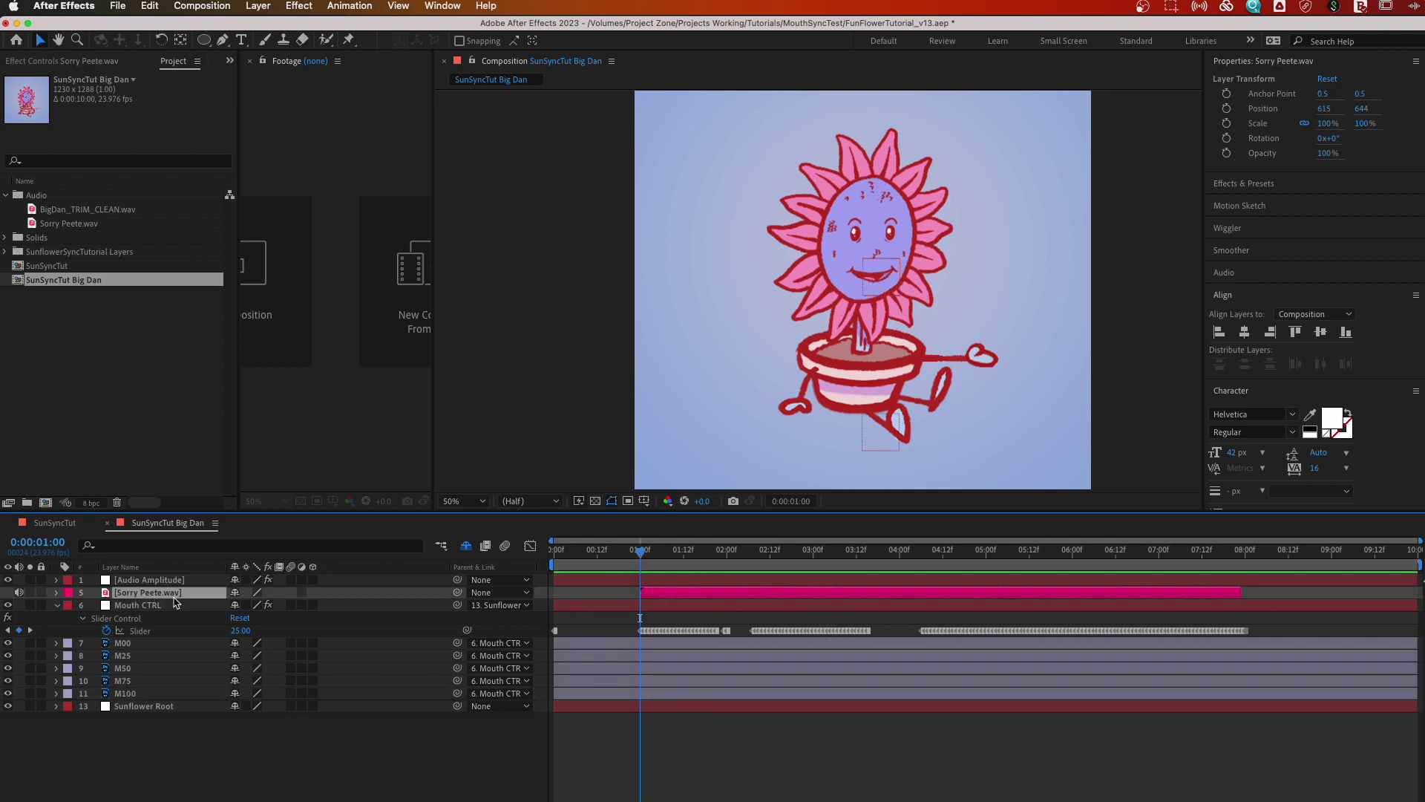
key(Delete)
- Clear the old Slider keyframes on Mouth CTRL, keeping a single keyframe with value 0 at the first frame
click(157, 594)
key(Home)
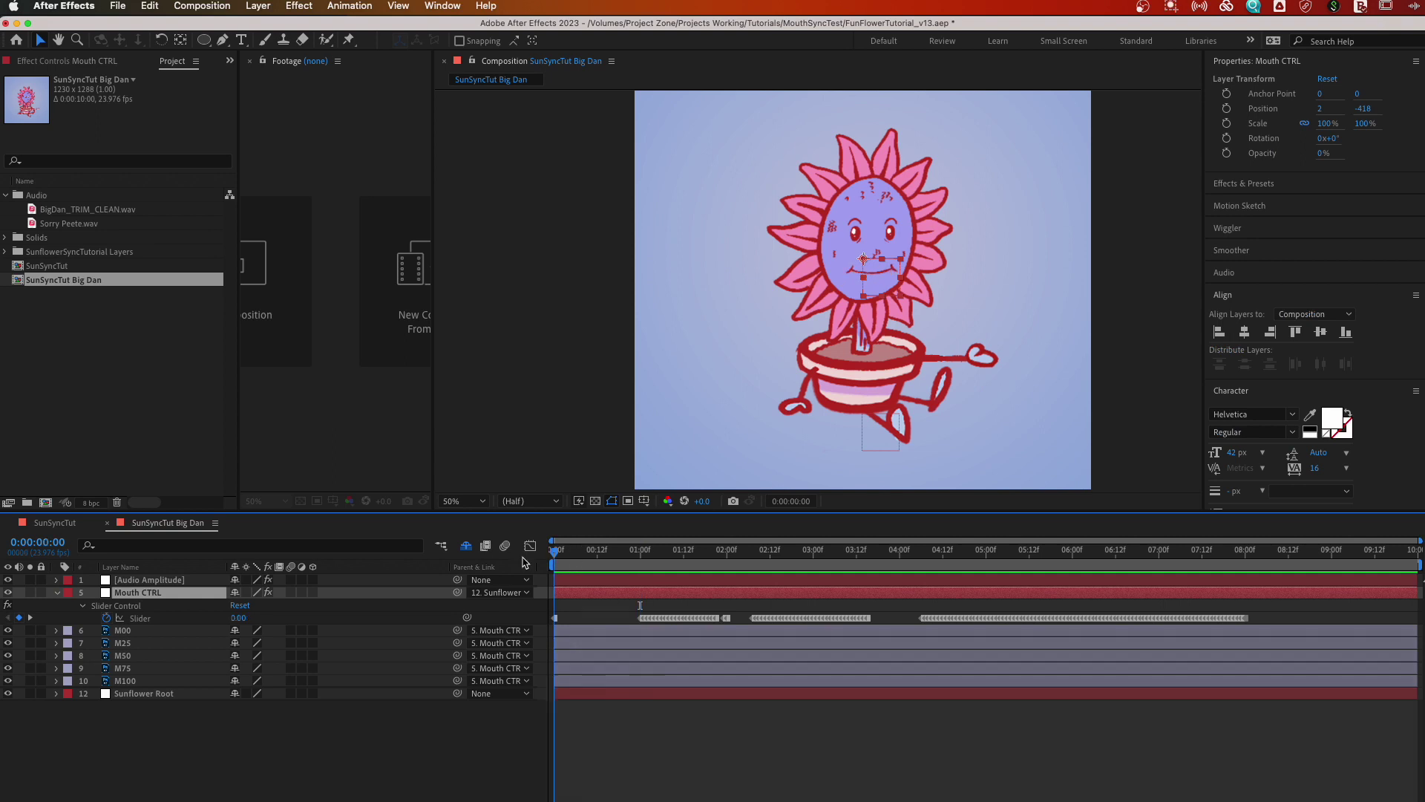
click(109, 618)
key(Delete)
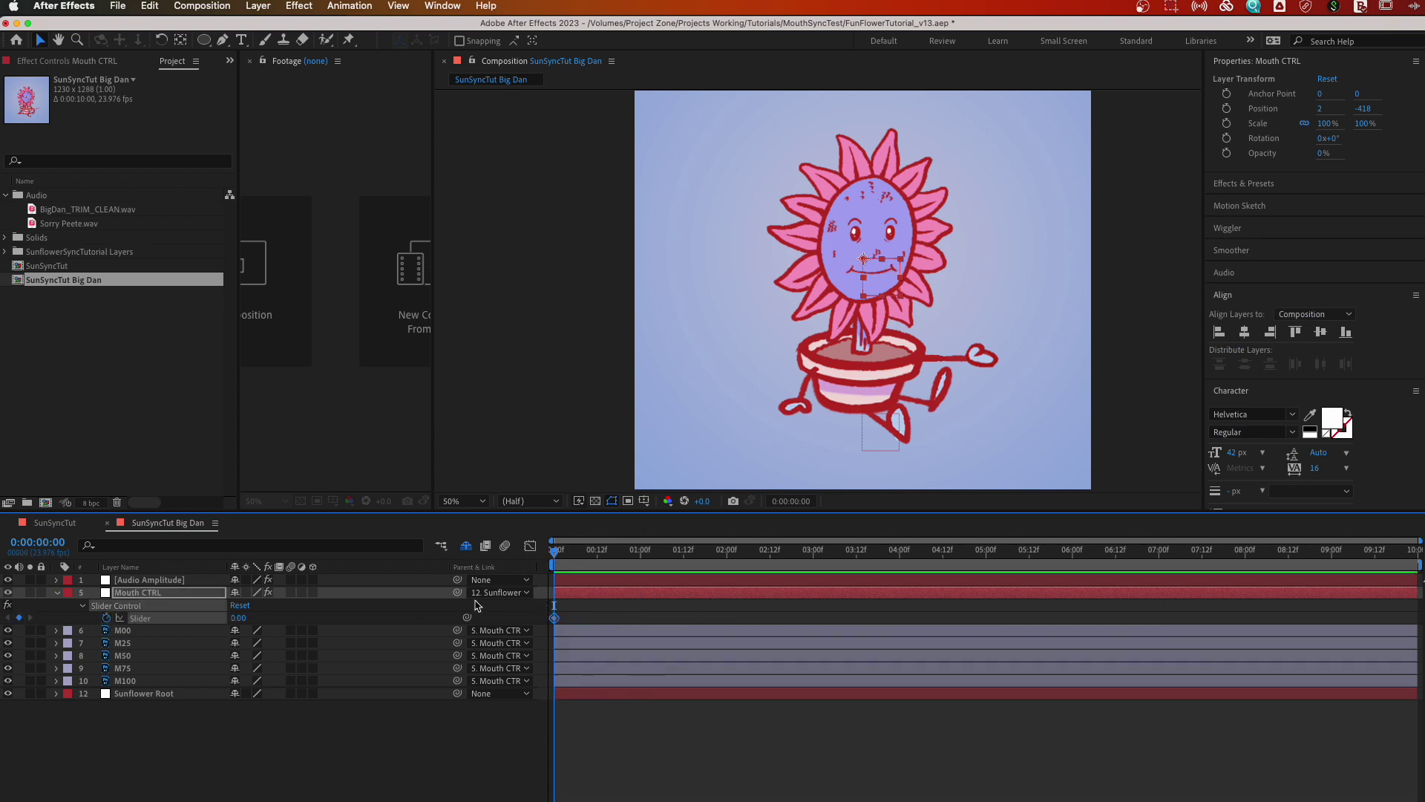
- Delete the old Audio Amplitude layer and add BigDan_TRIM_CLEAN.wav to the composition directly above Mouth CTRL
click(149, 580)
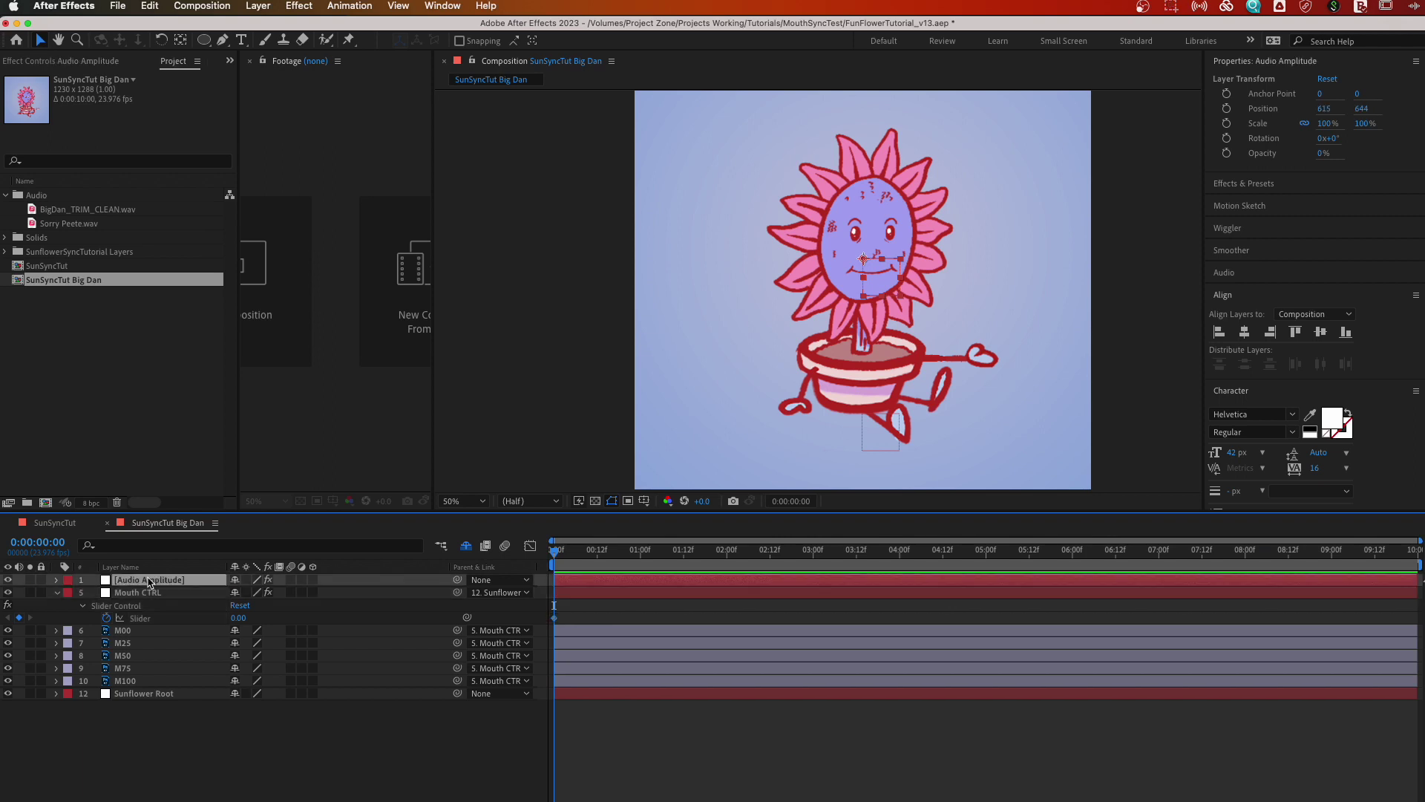
key(Delete)
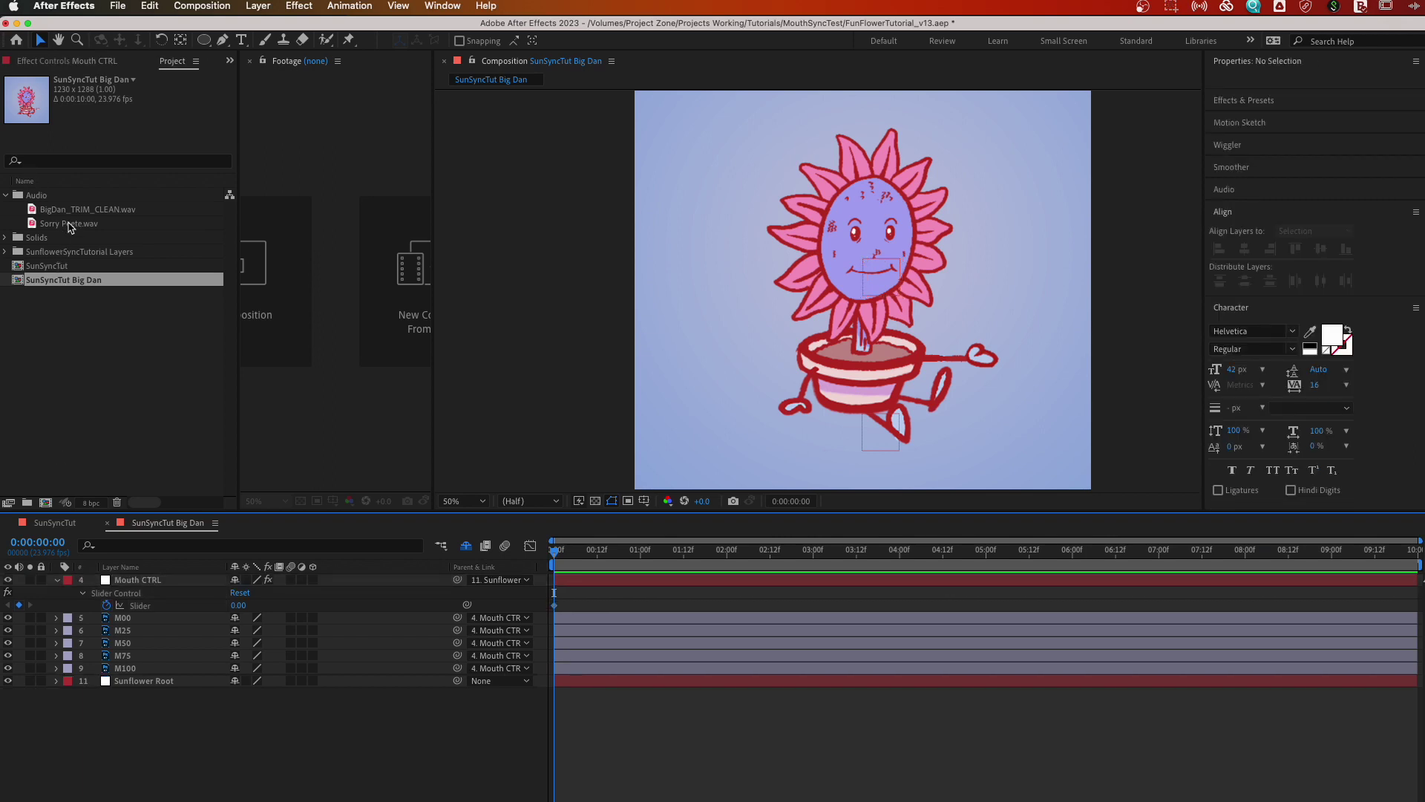
drag(74, 216, 142, 582)
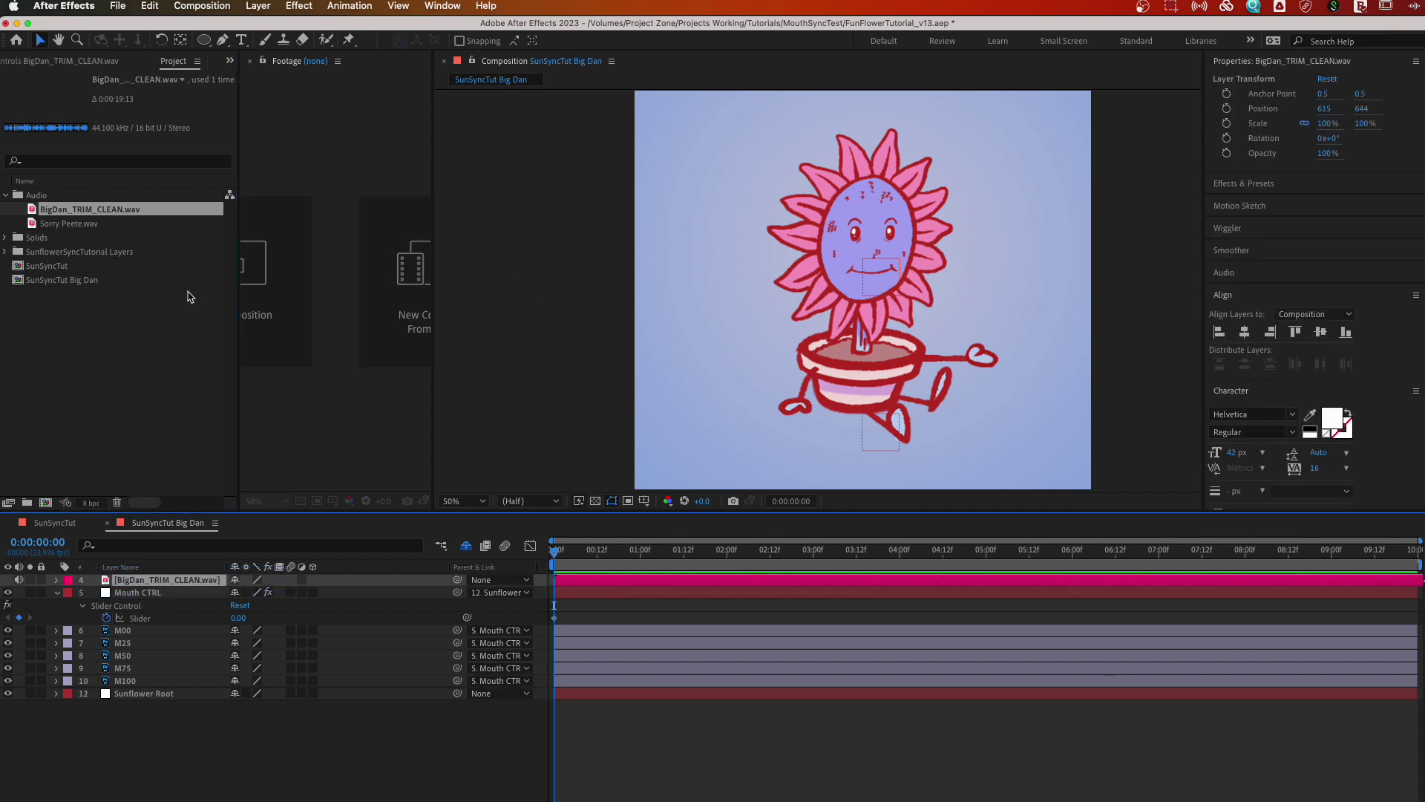
- Widen the project list to read the audio's length, and set the composition's duration to 20 seconds
drag(236, 318, 294, 309)
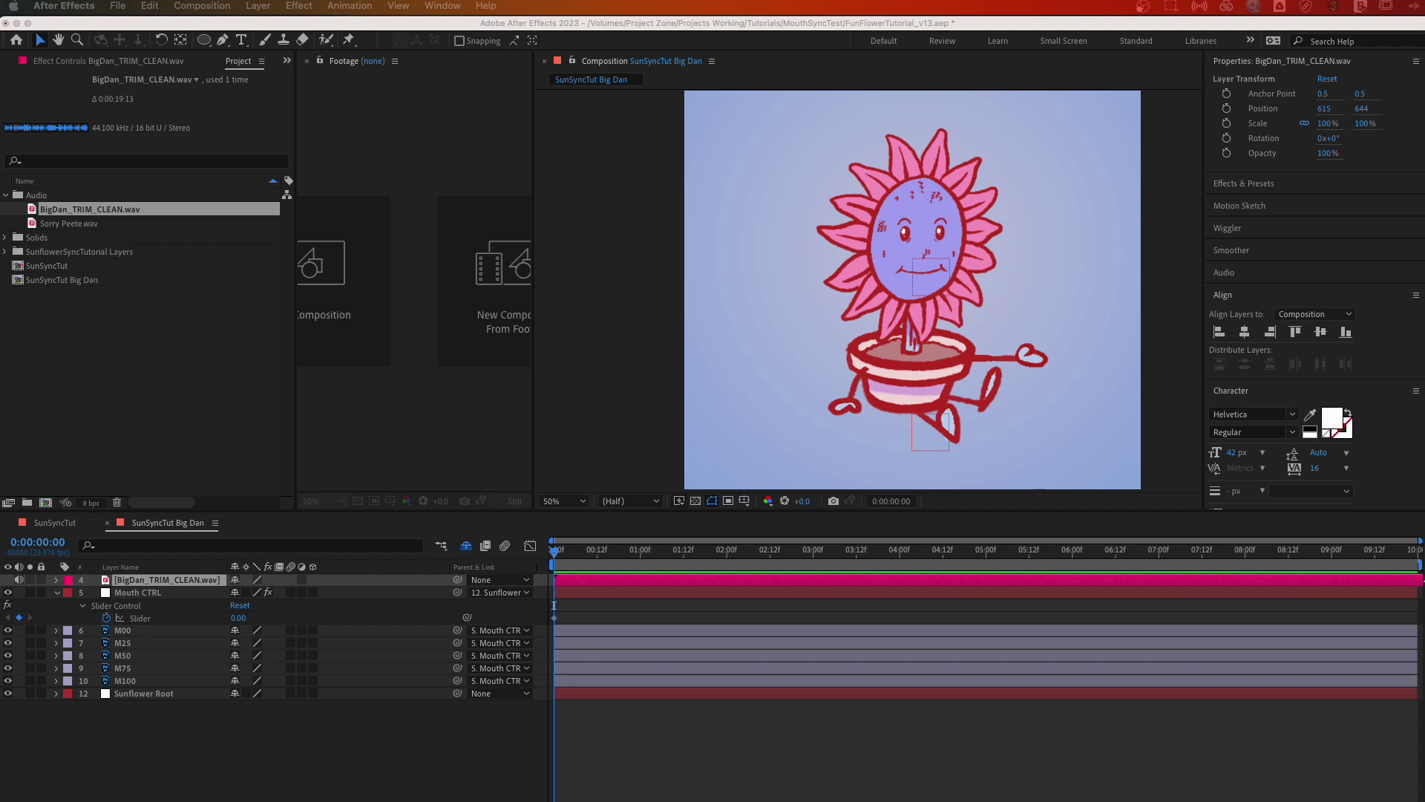
key(super+k)
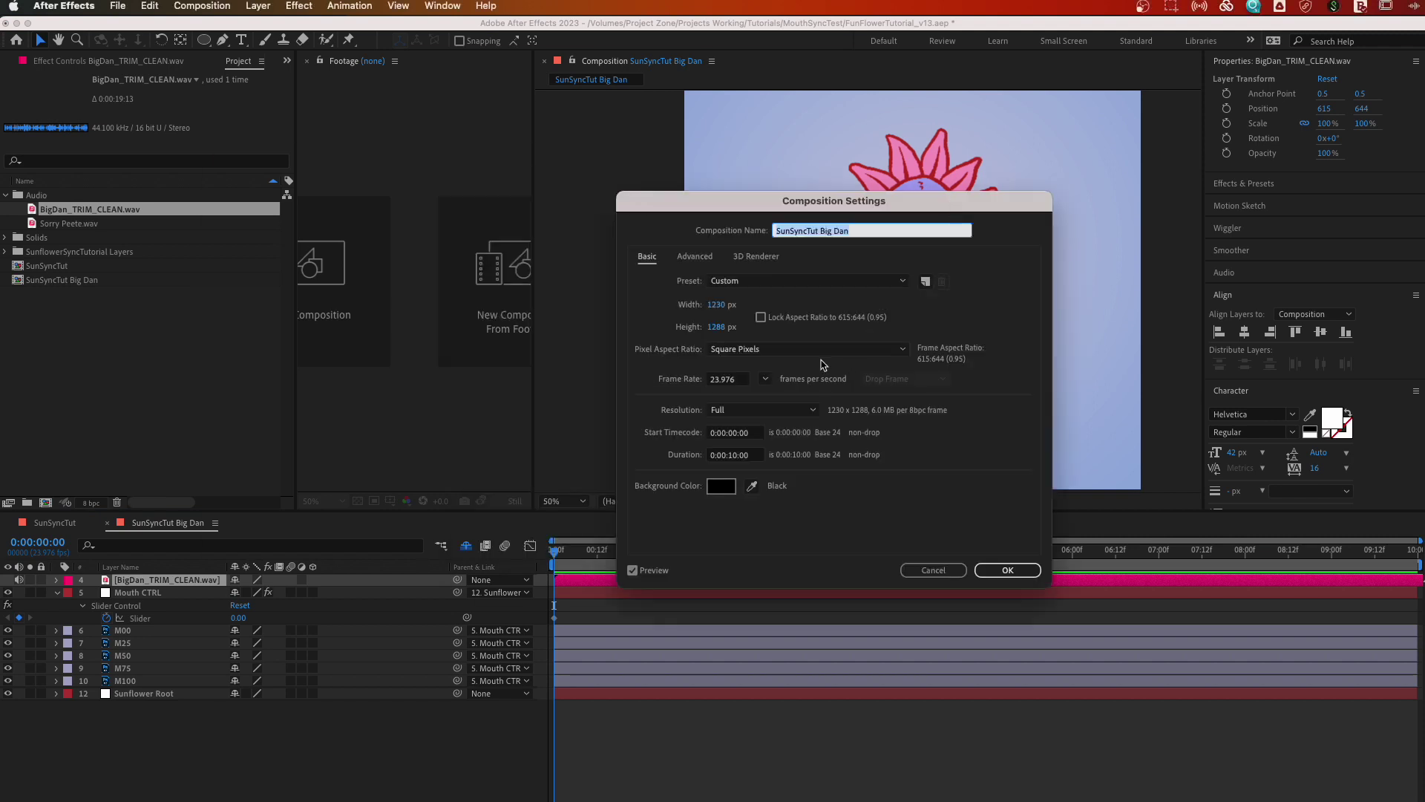
click(751, 454)
text(20.)
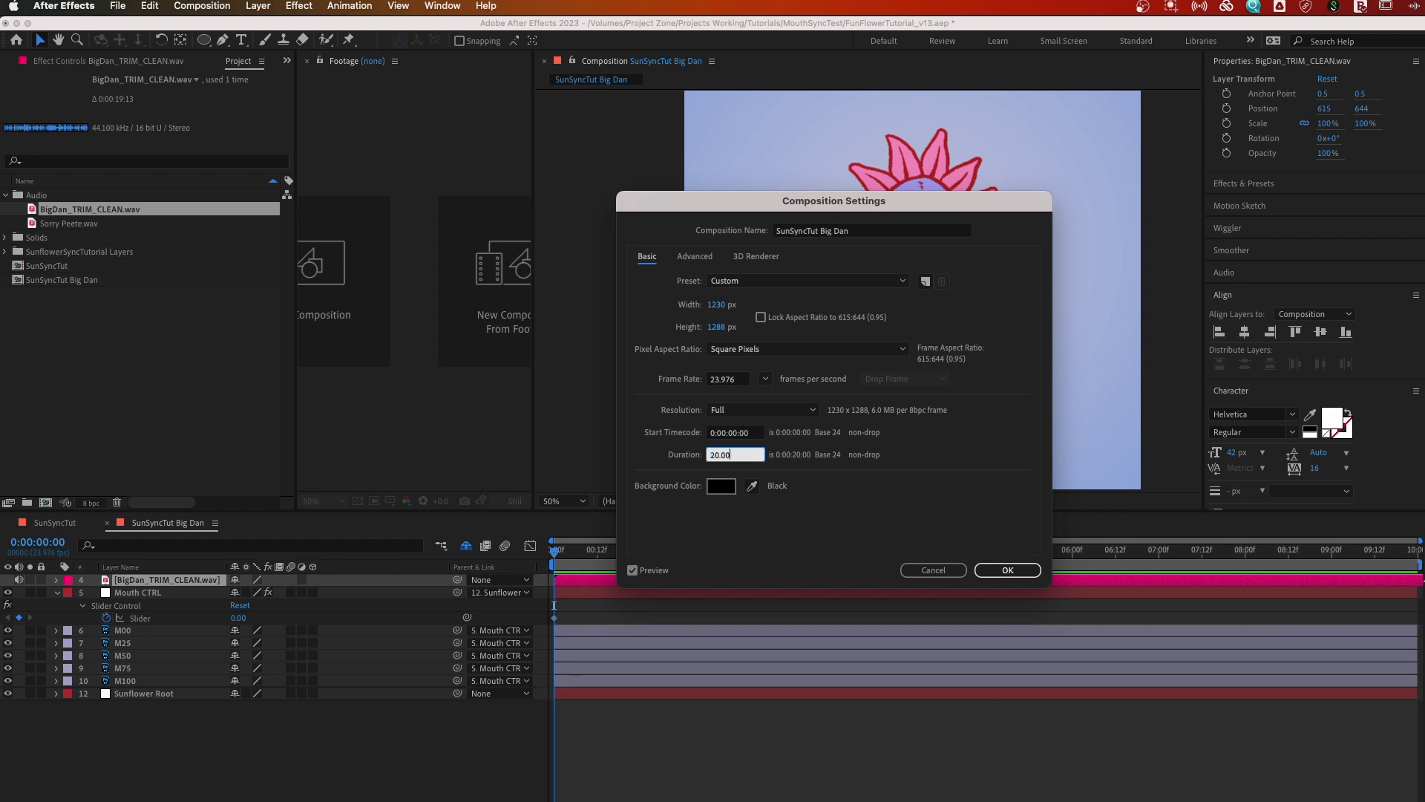
key(Return)
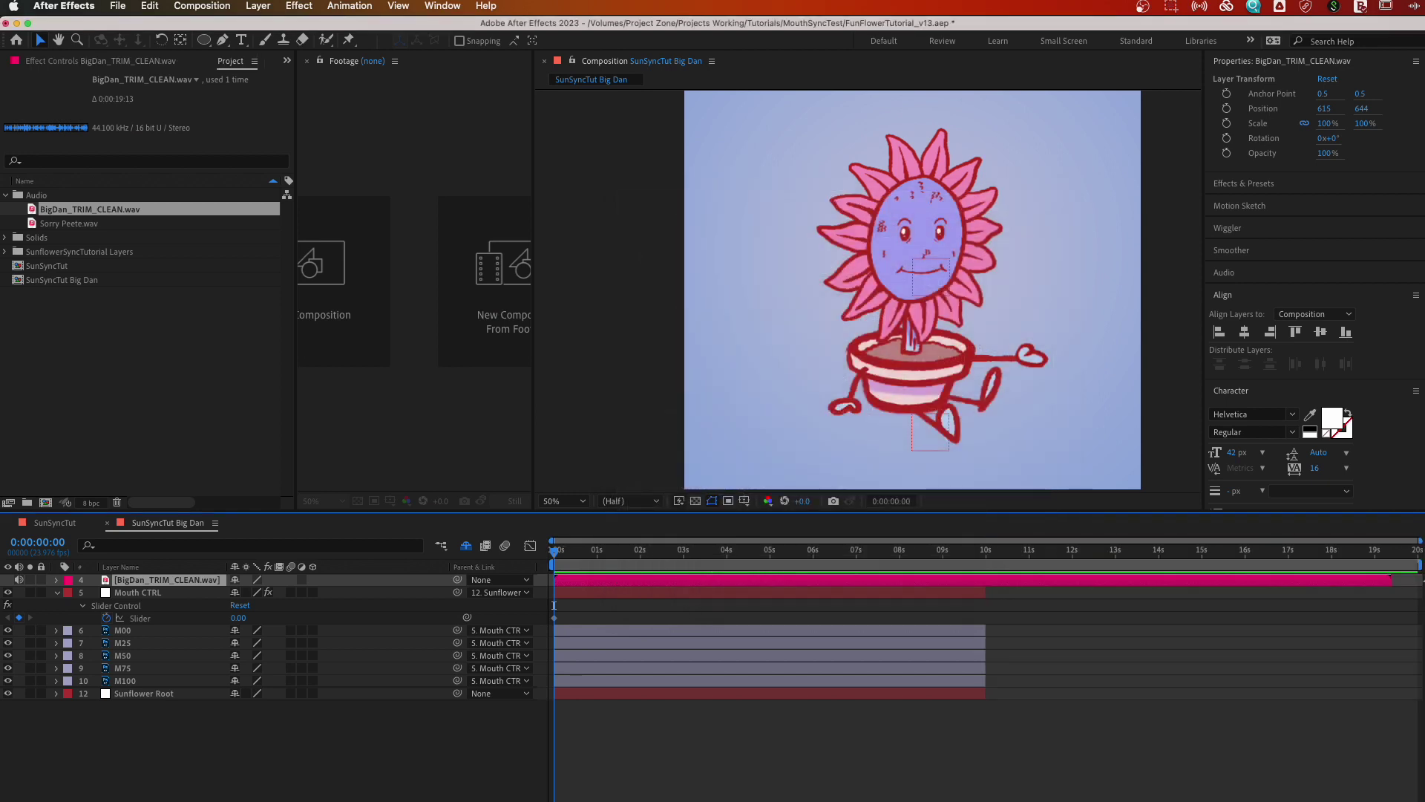
- Reveal the shy layers, unlock Base Color, extend all the artwork and control layers to the composition's end, and hide the shy layers again
click(466, 545)
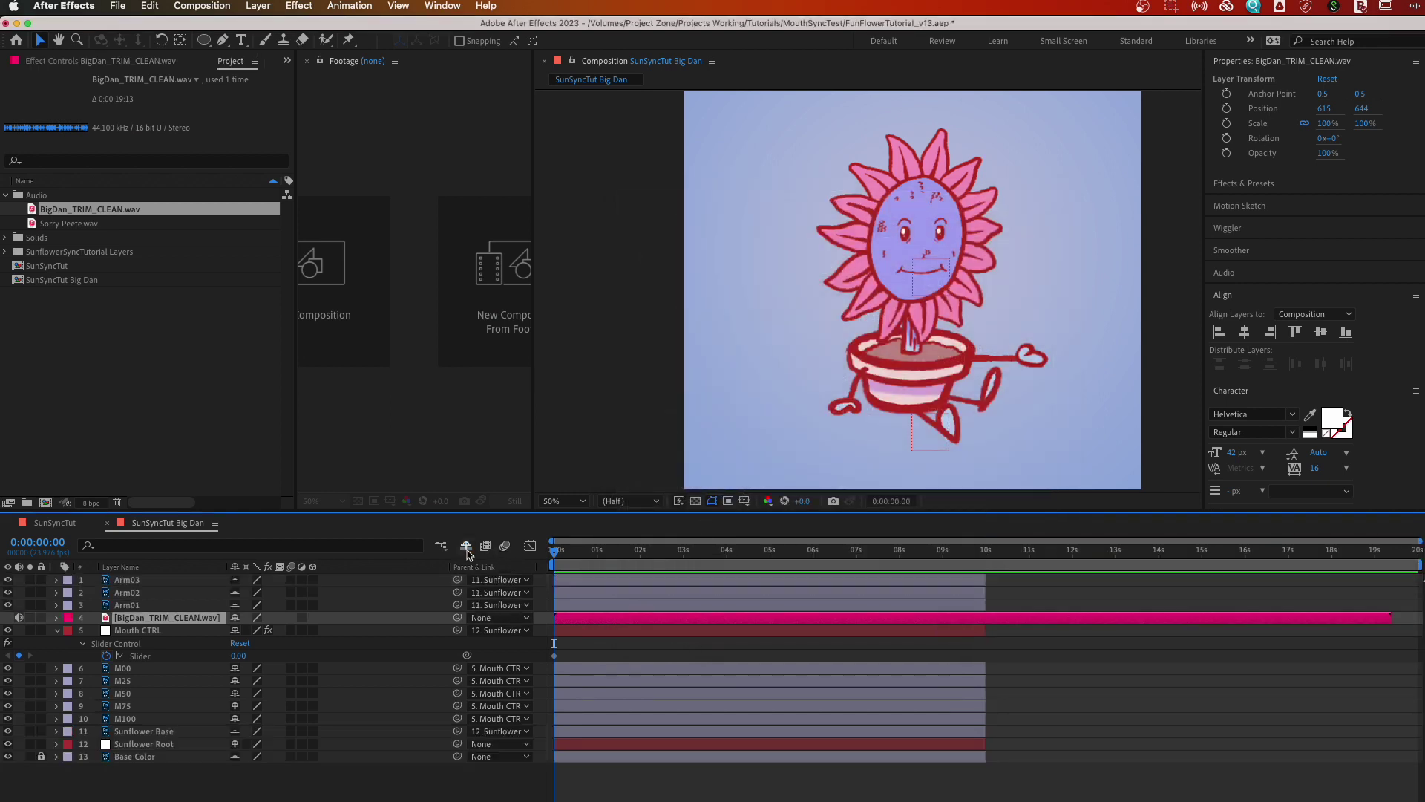
key(super+a)
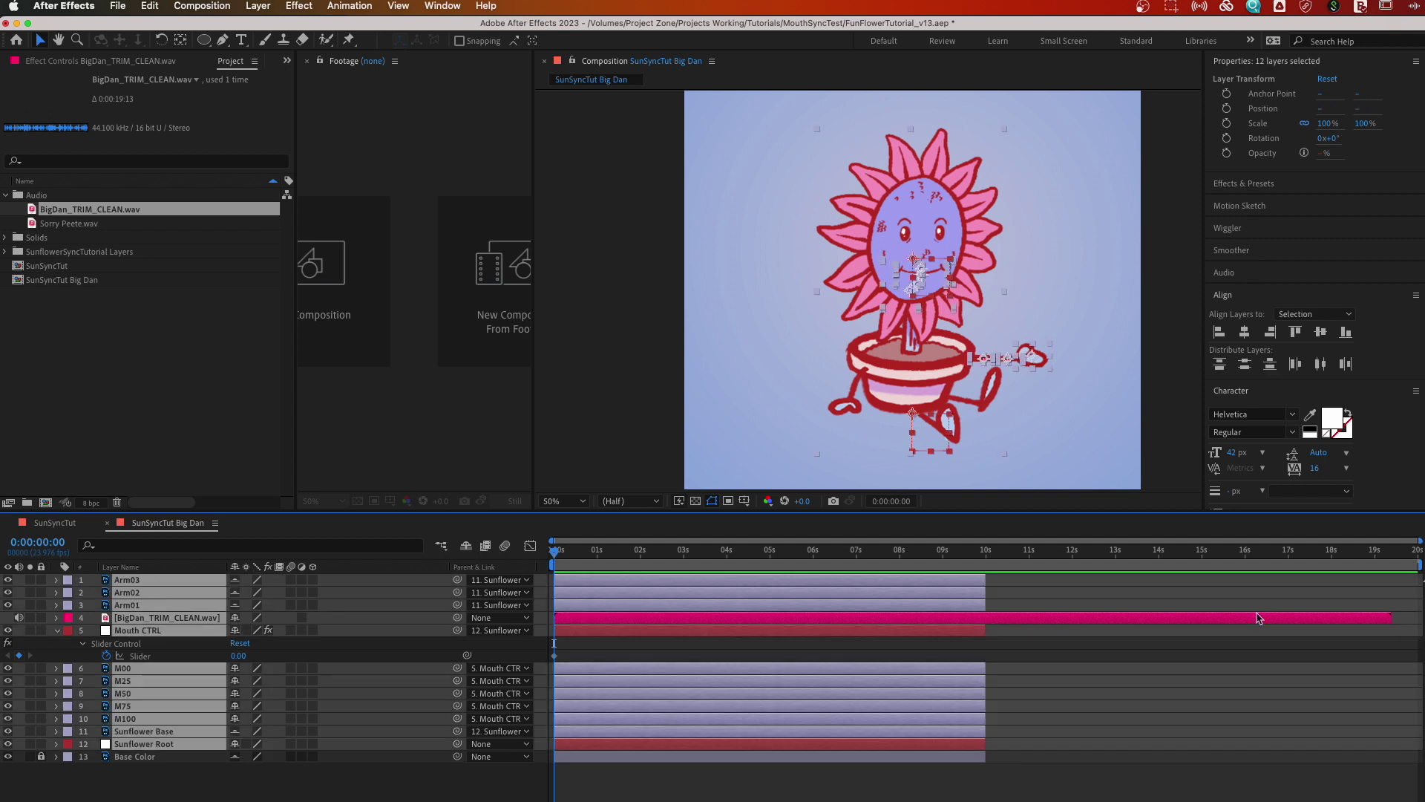
click(41, 759)
key(End)
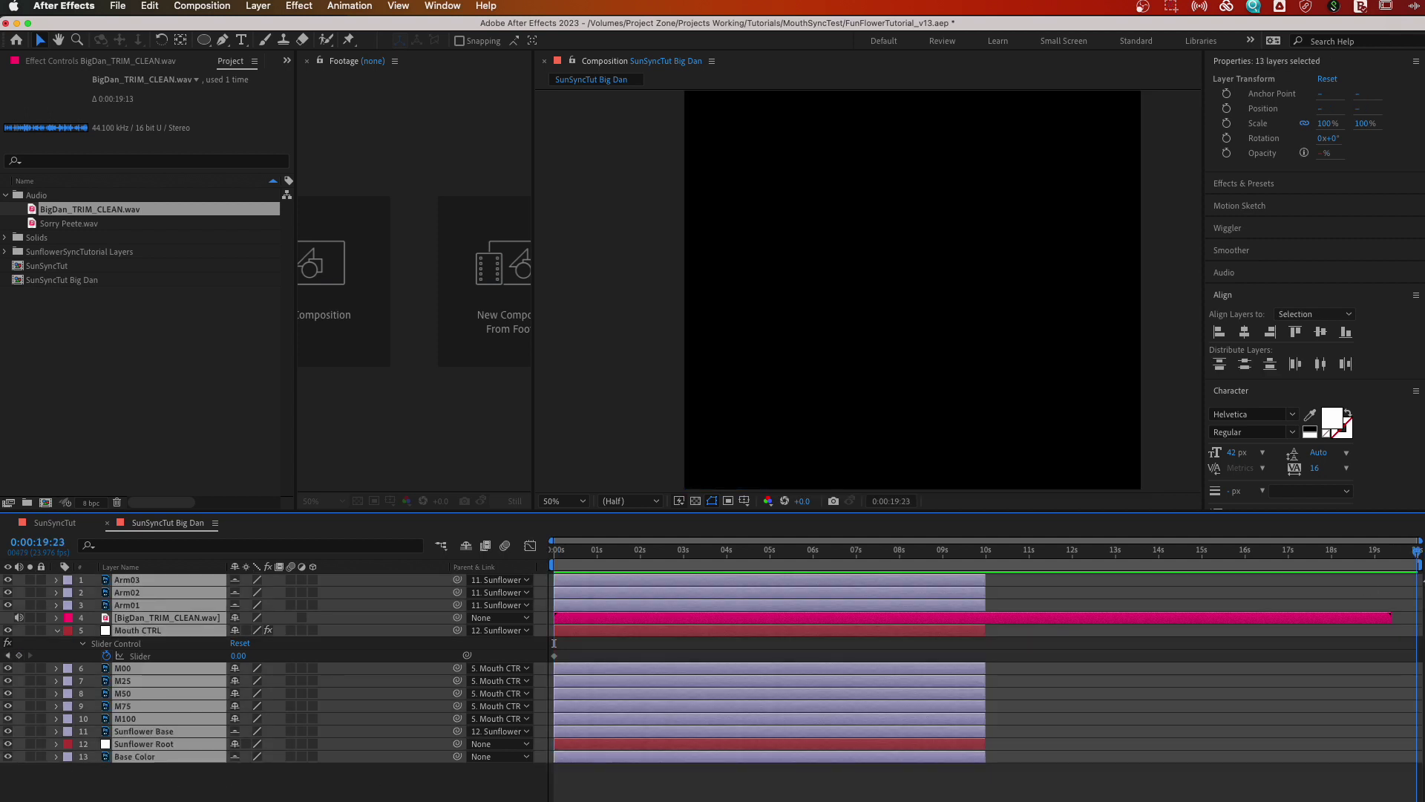
key(alt+])
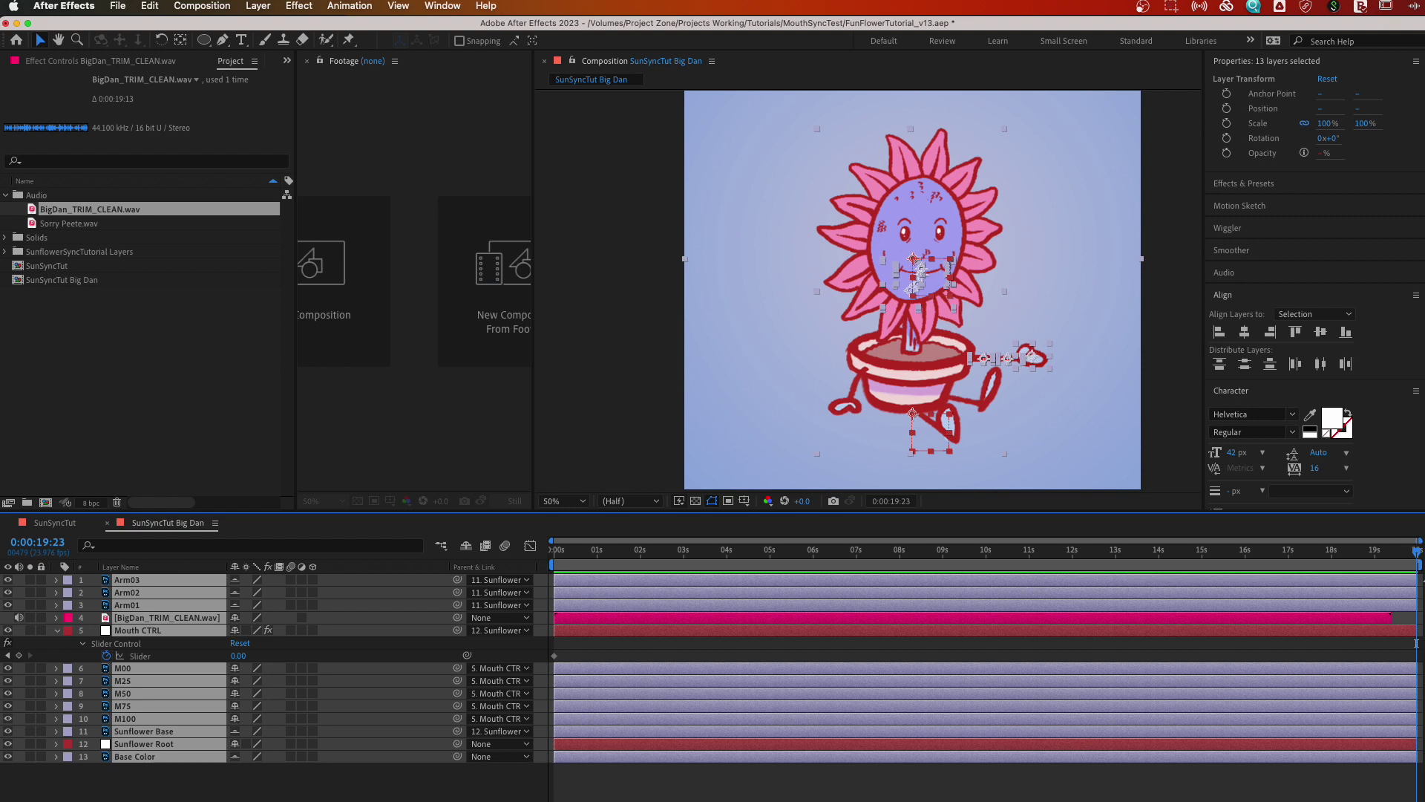
click(141, 785)
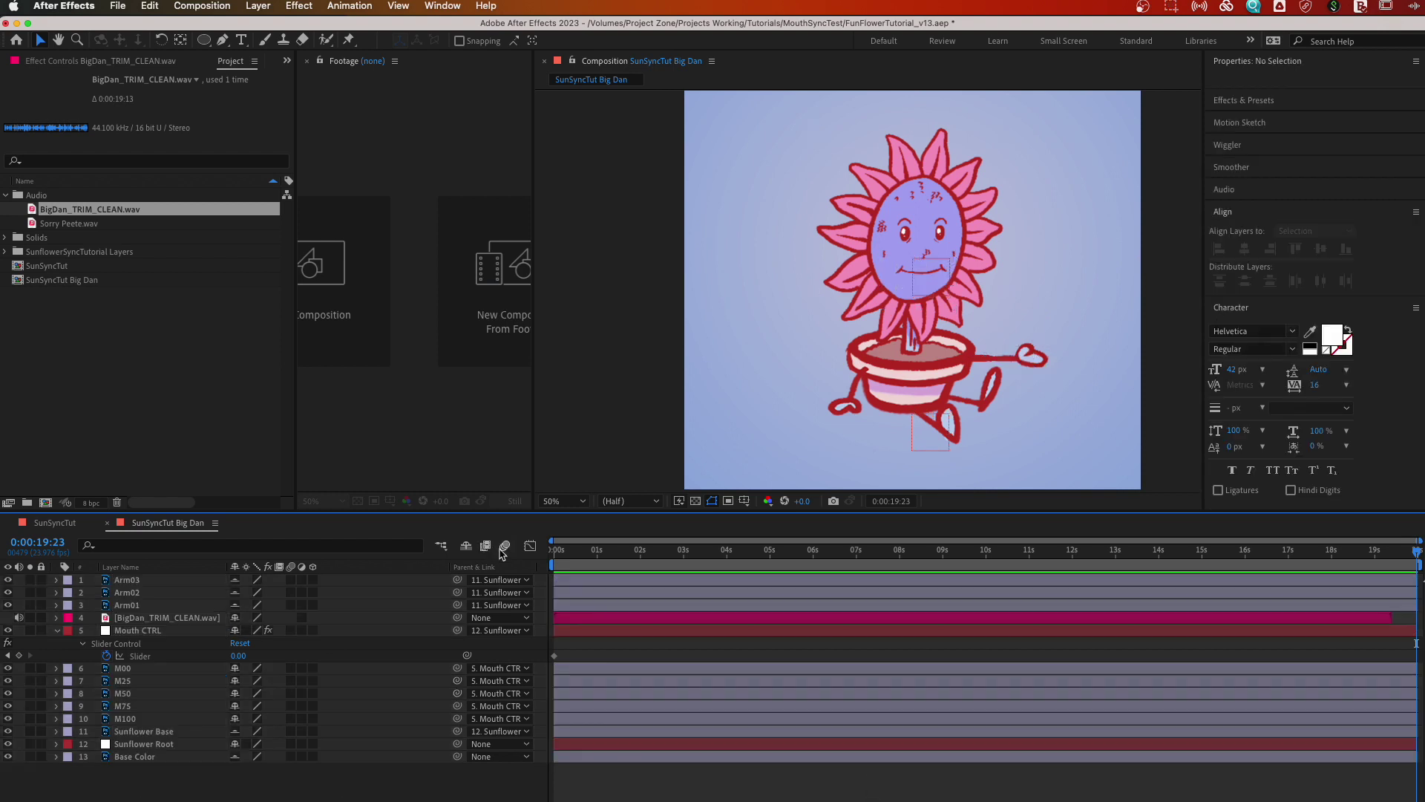
click(466, 545)
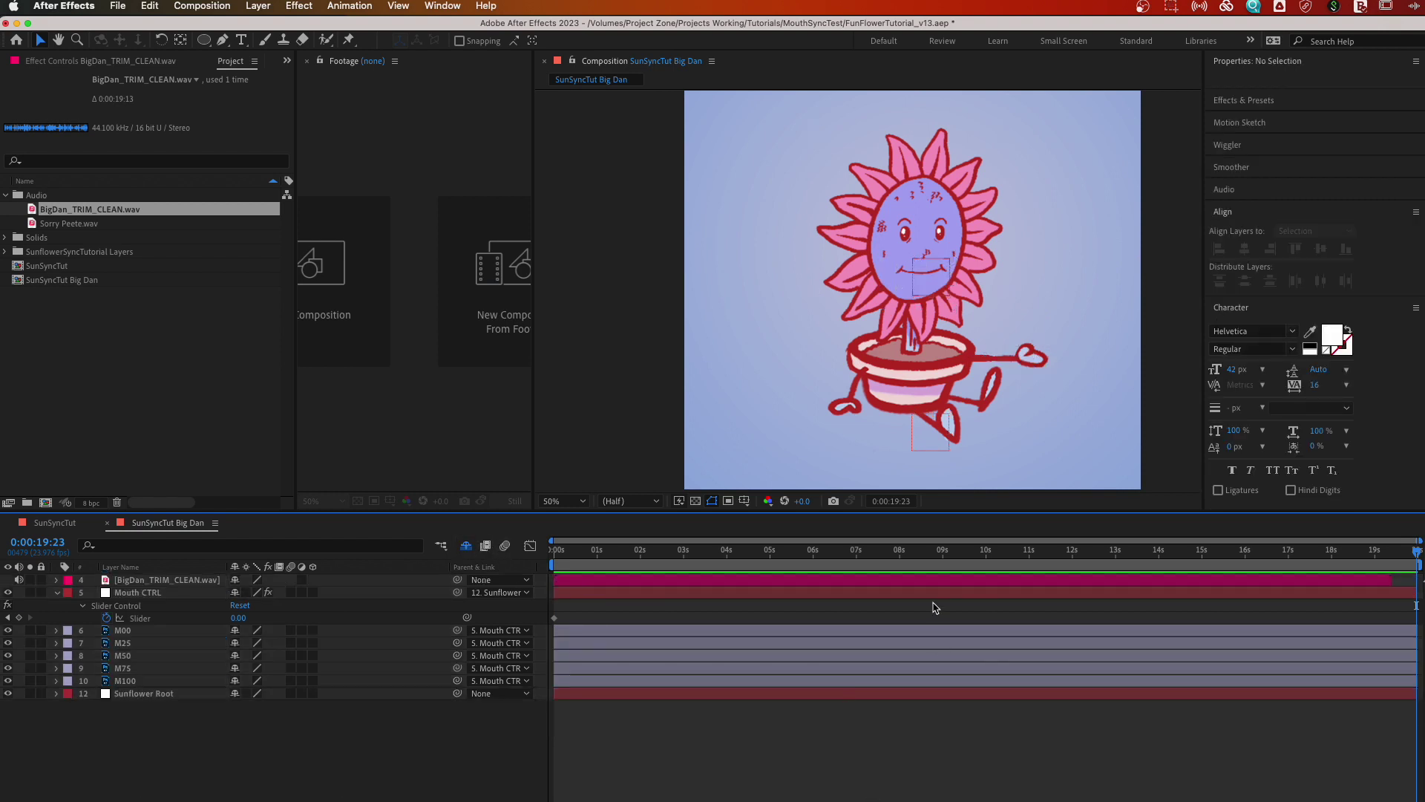
- Shift the BigDan_TRIM_CLEAN.wav layer slightly later in the timeline and convert its audio to keyframes
drag(914, 585, 926, 584)
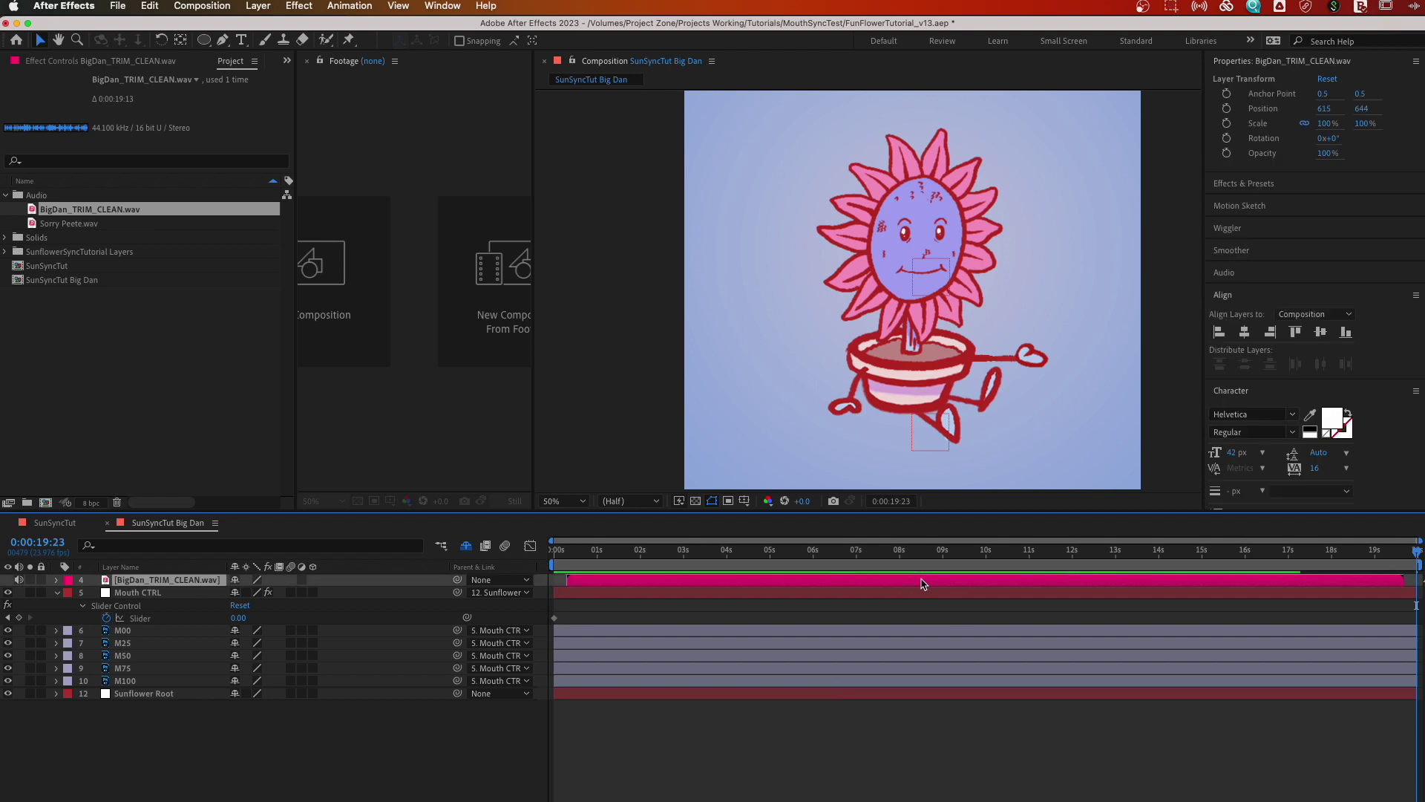
right_click(706, 581)
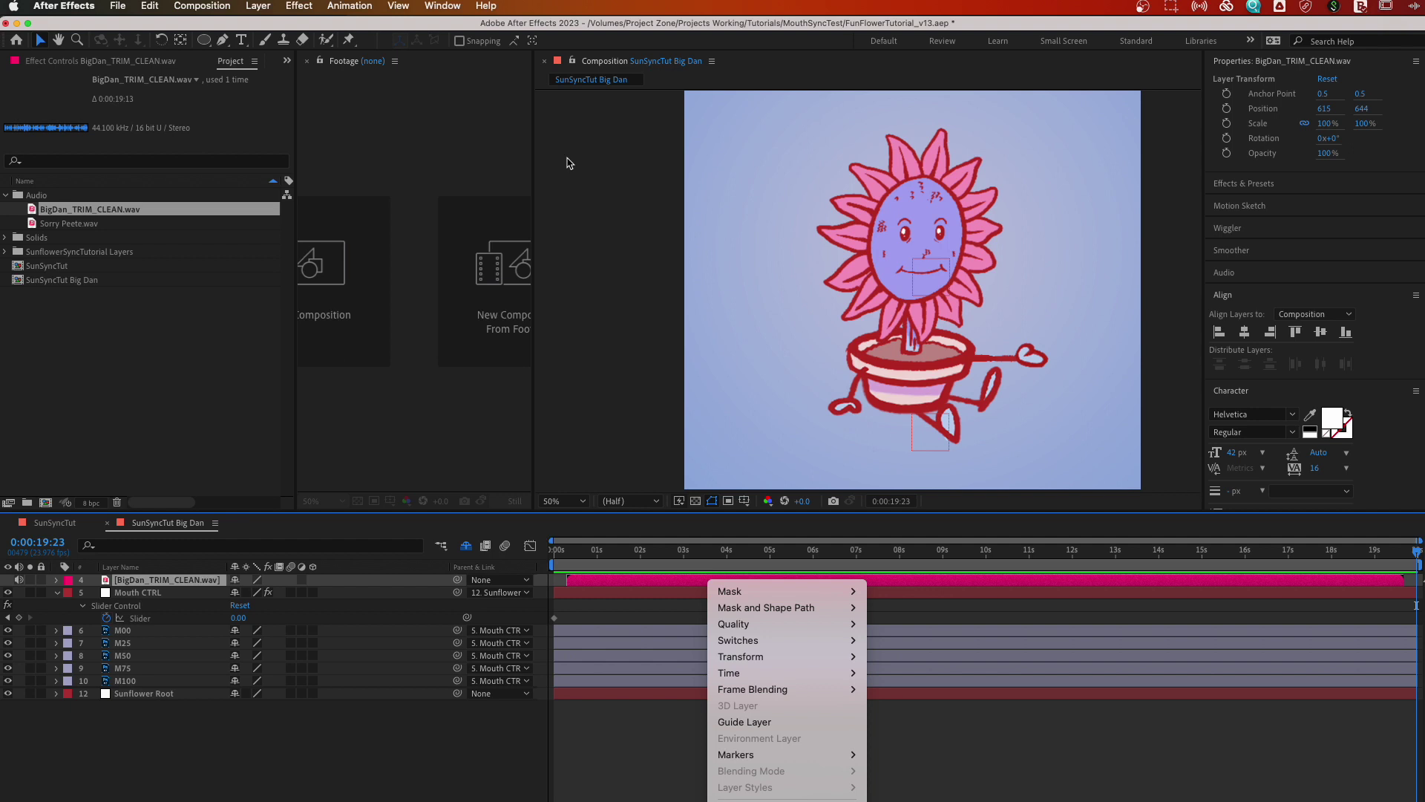
click(286, 7)
click(343, 8)
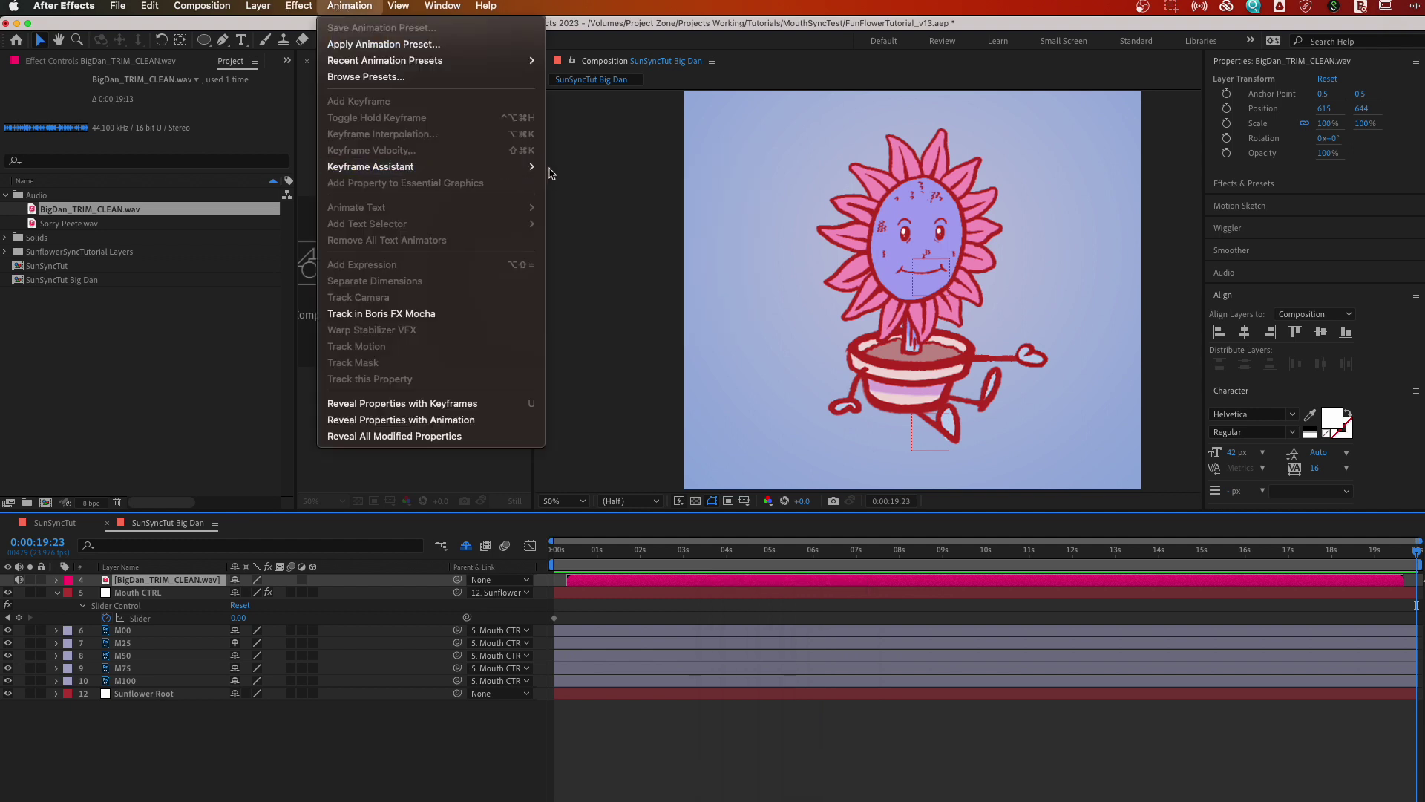
mouse_move(517, 166)
click(573, 166)
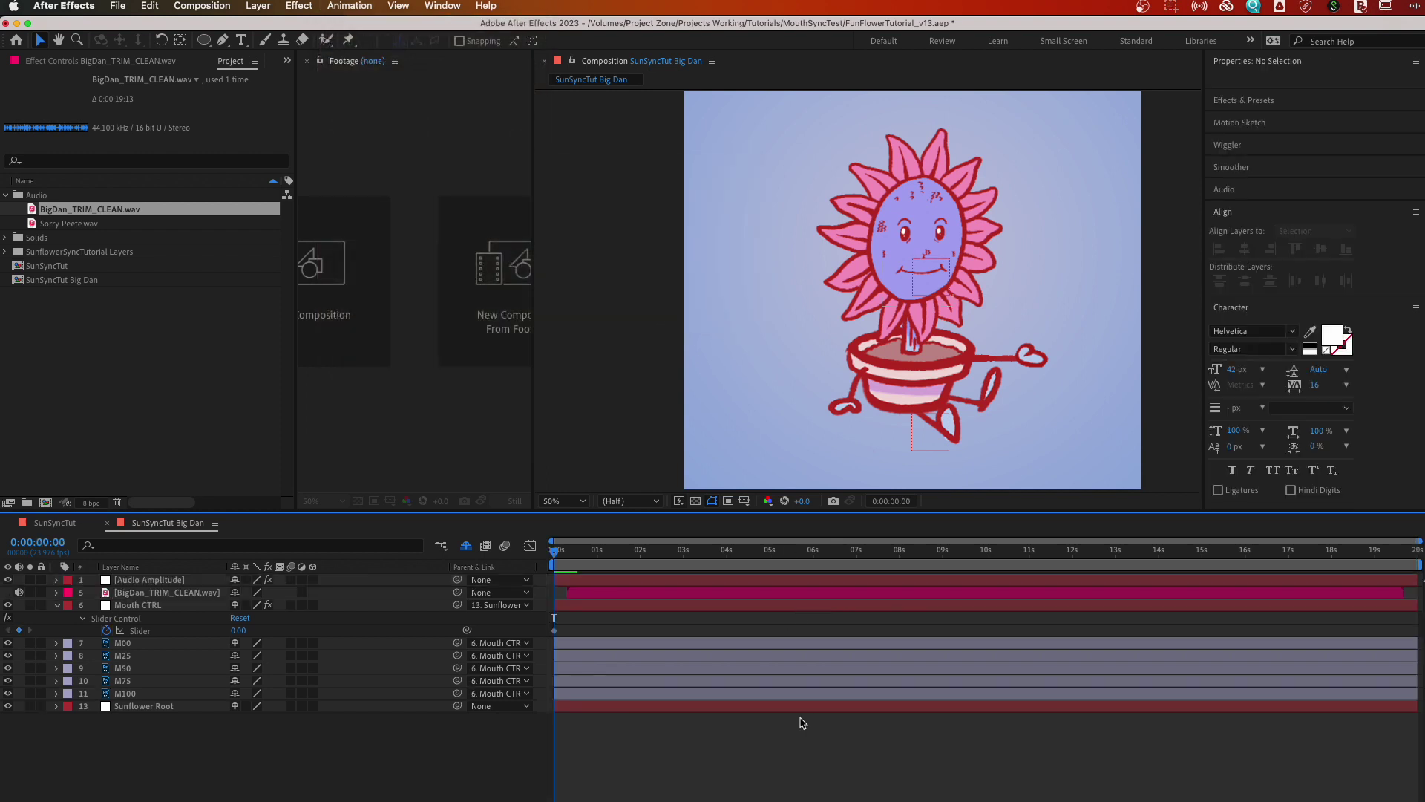
- Reveal the new Audio Amplitude layer's keyframes and remove its Left Channel and Right Channel effects, keeping only Both Channels
click(145, 580)
key(u)
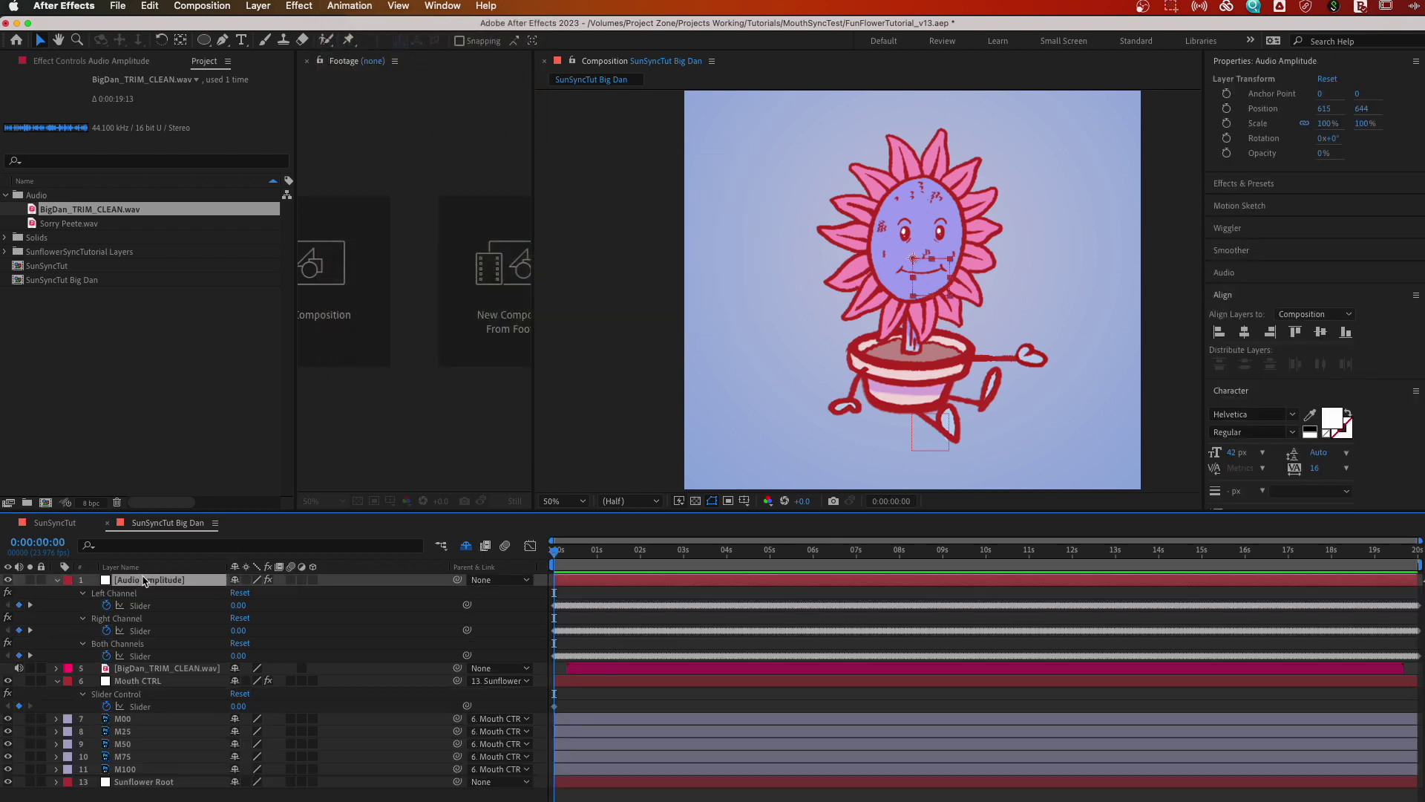
click(107, 606)
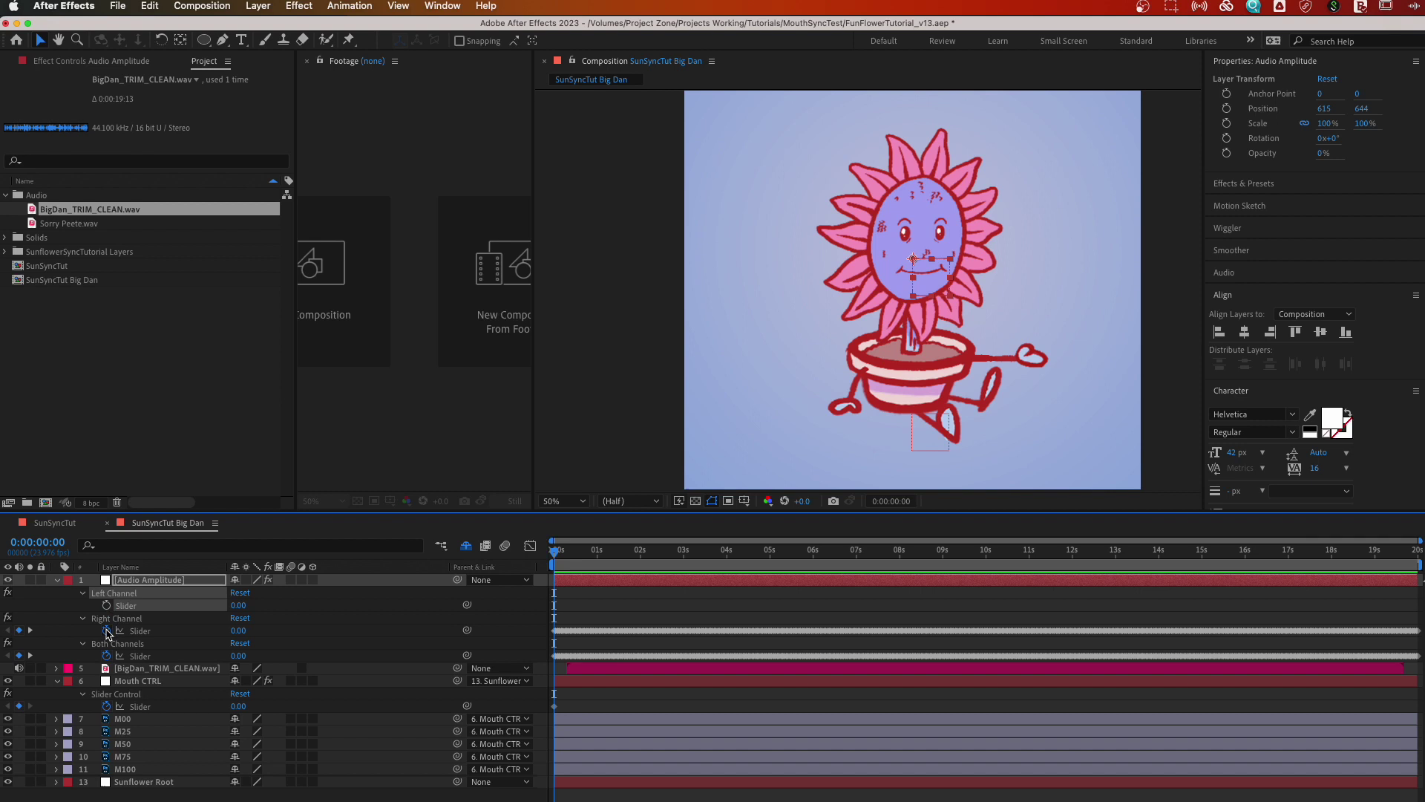
click(107, 630)
click(140, 656)
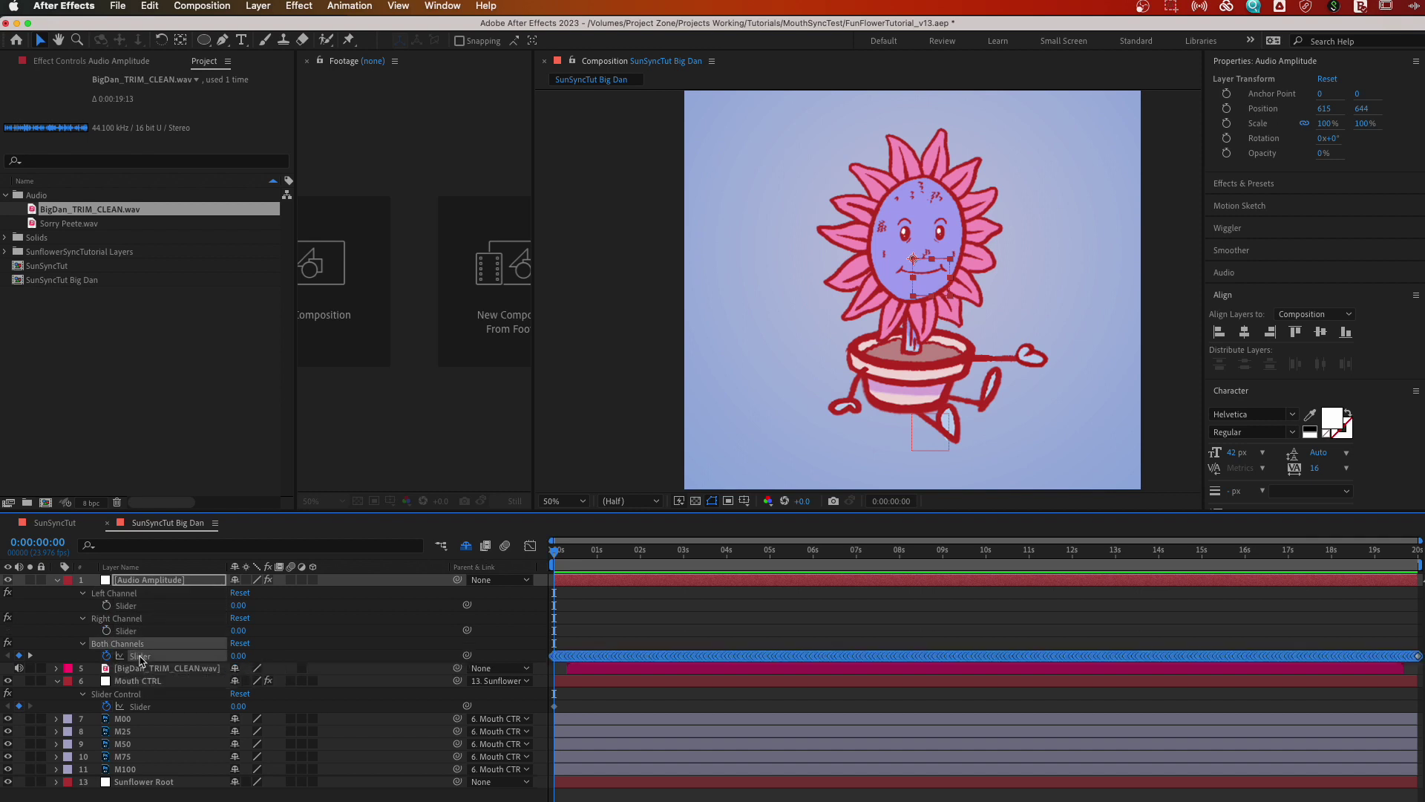
click(150, 605)
key(Delete)
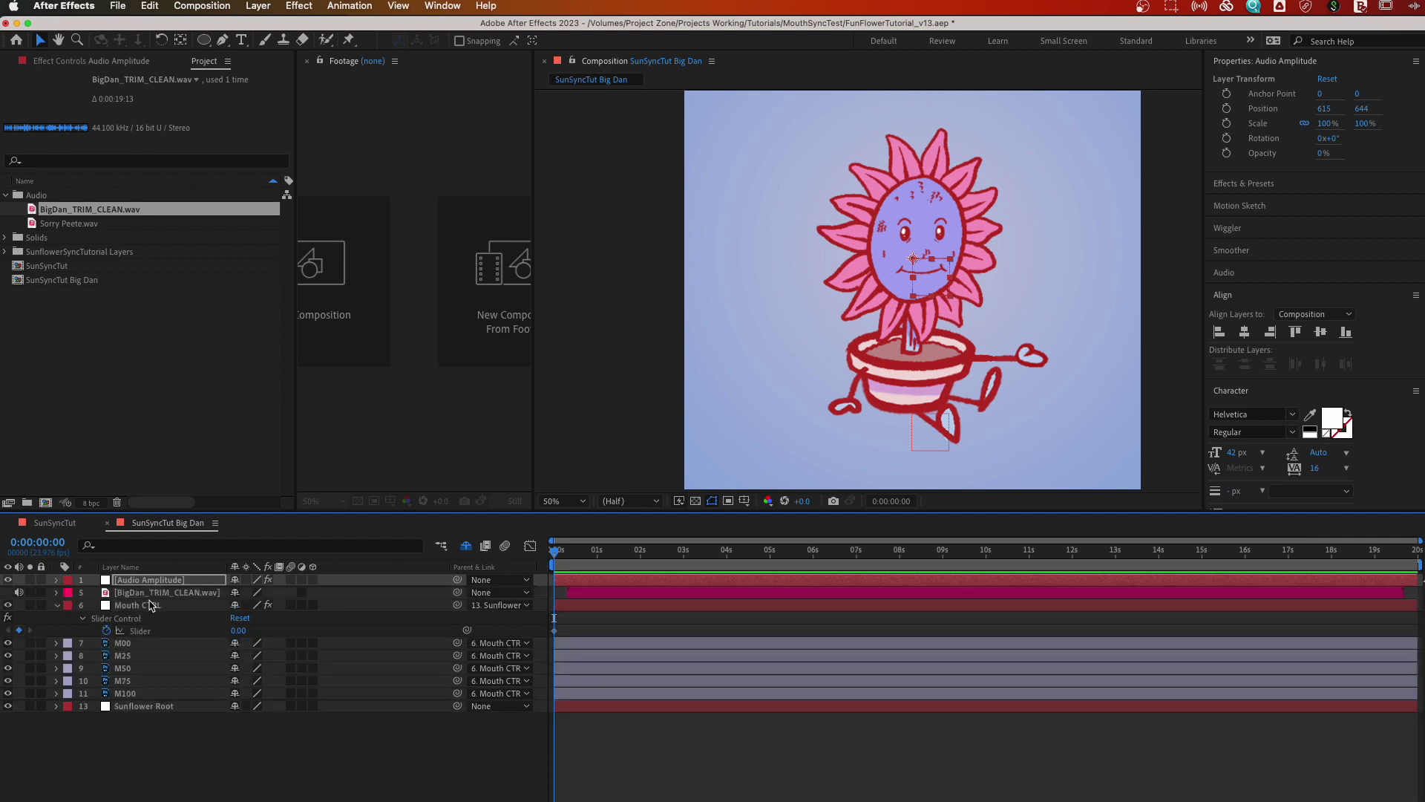
click(152, 603)
key(Delete)
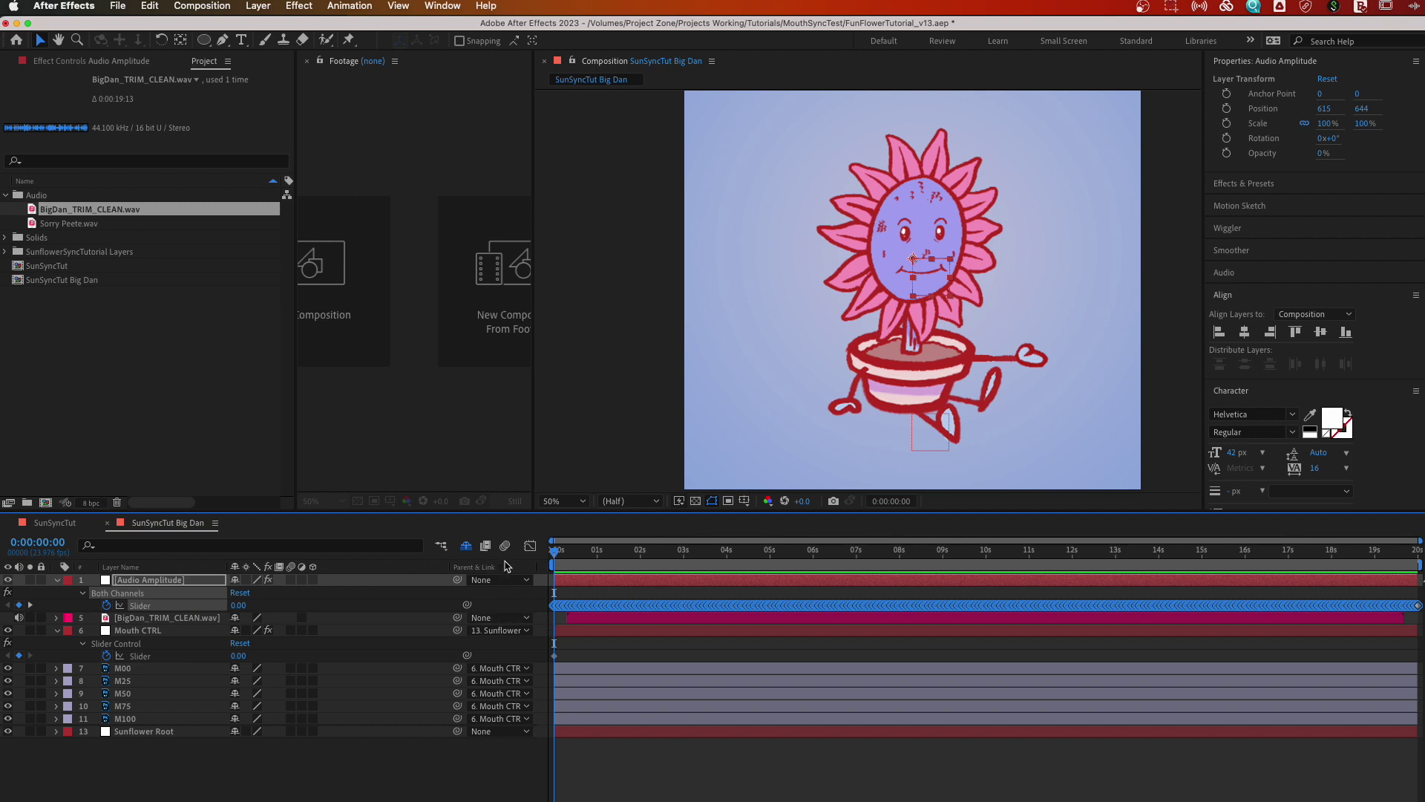
- In the value graph of the Audio Amplitude slider, scale the tallest peaks upward toward the 10-unit line
click(530, 546)
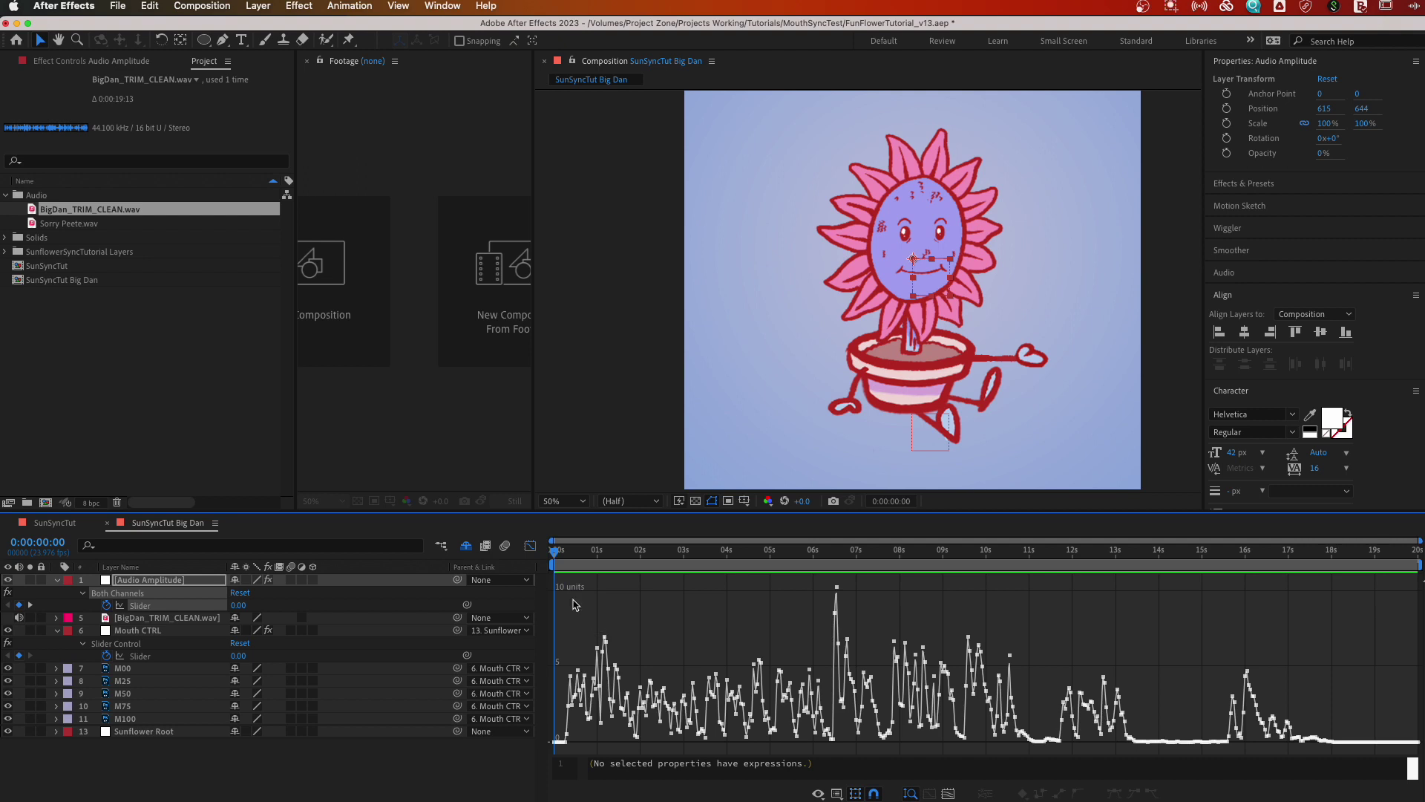
drag(566, 587, 1405, 663)
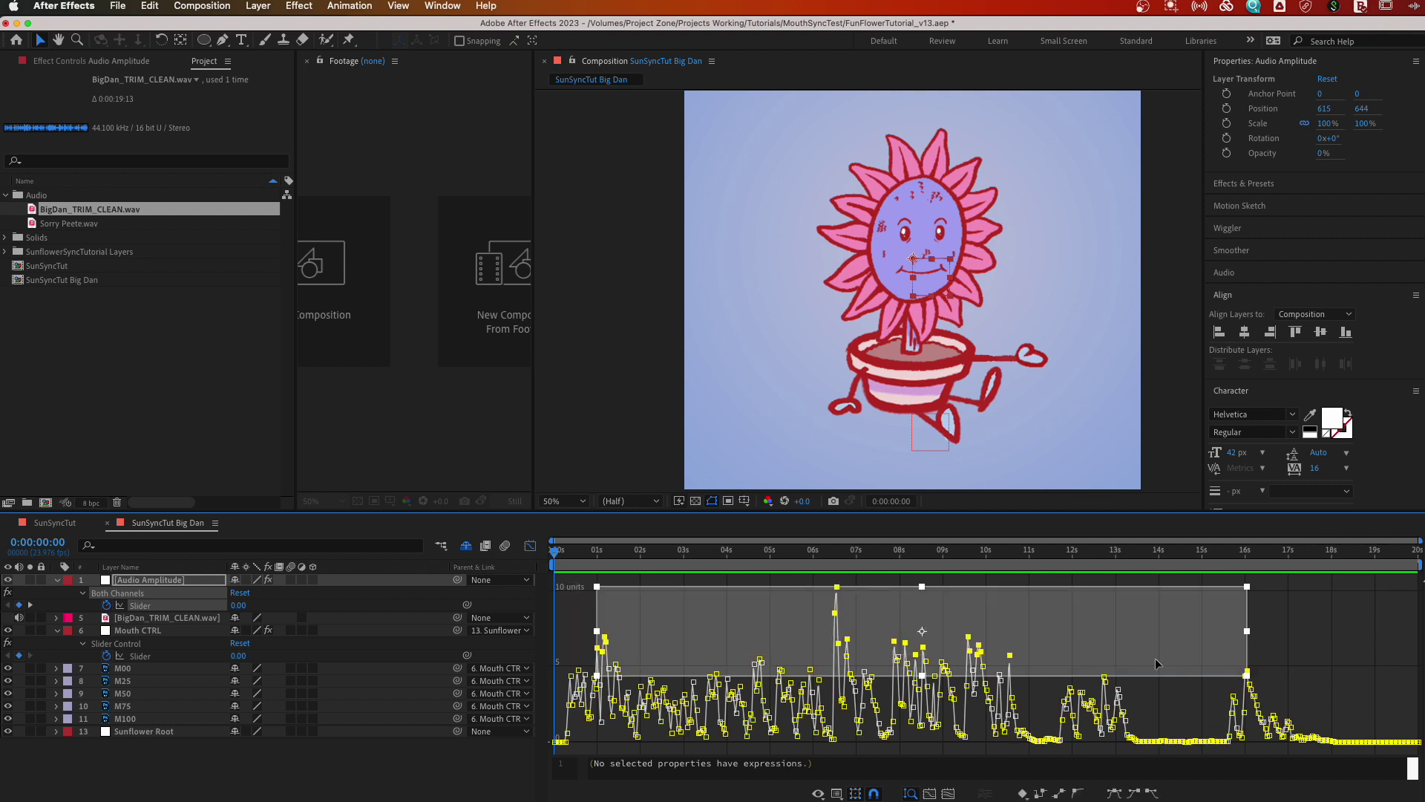
drag(1131, 664, 1149, 665)
click(1149, 626)
drag(561, 578, 1063, 692)
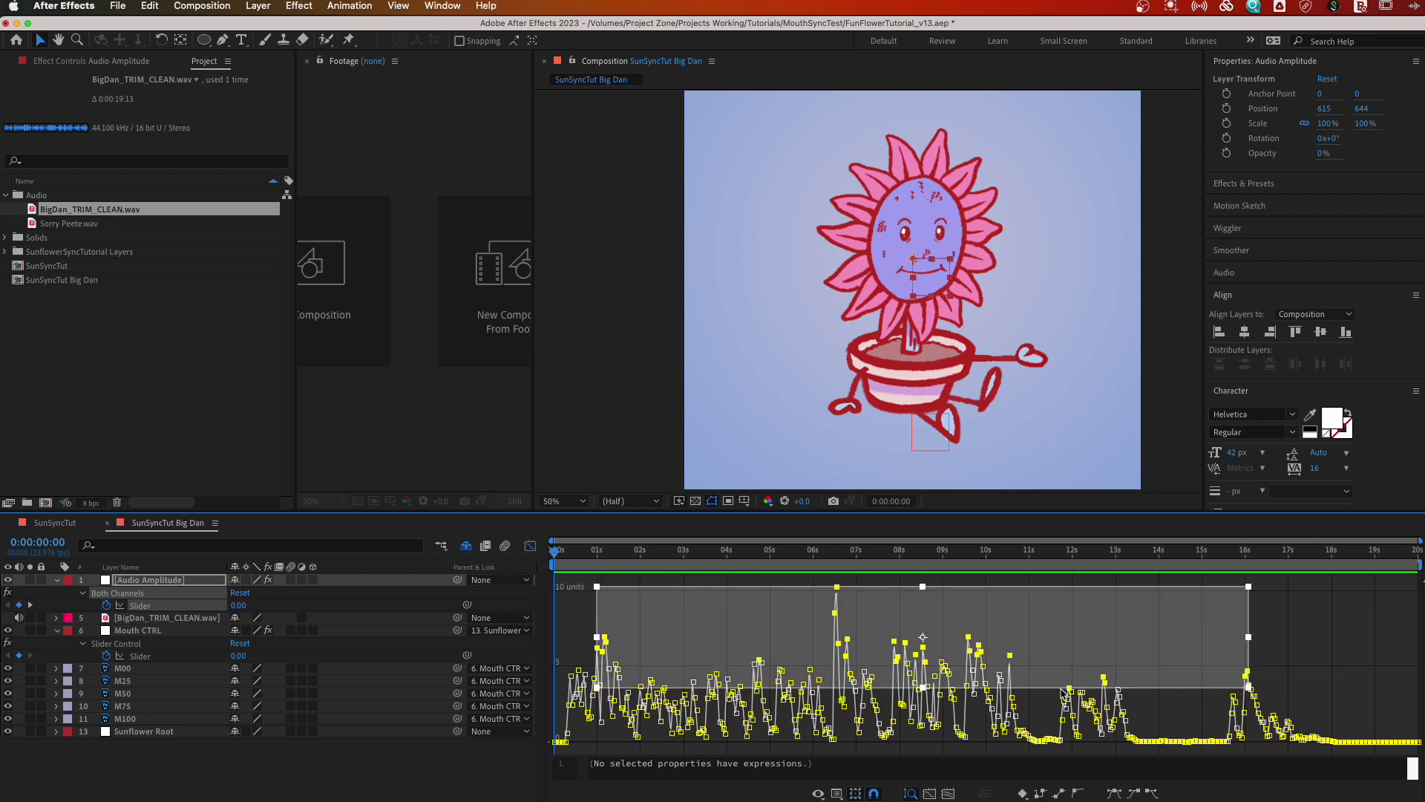
drag(923, 688, 922, 605)
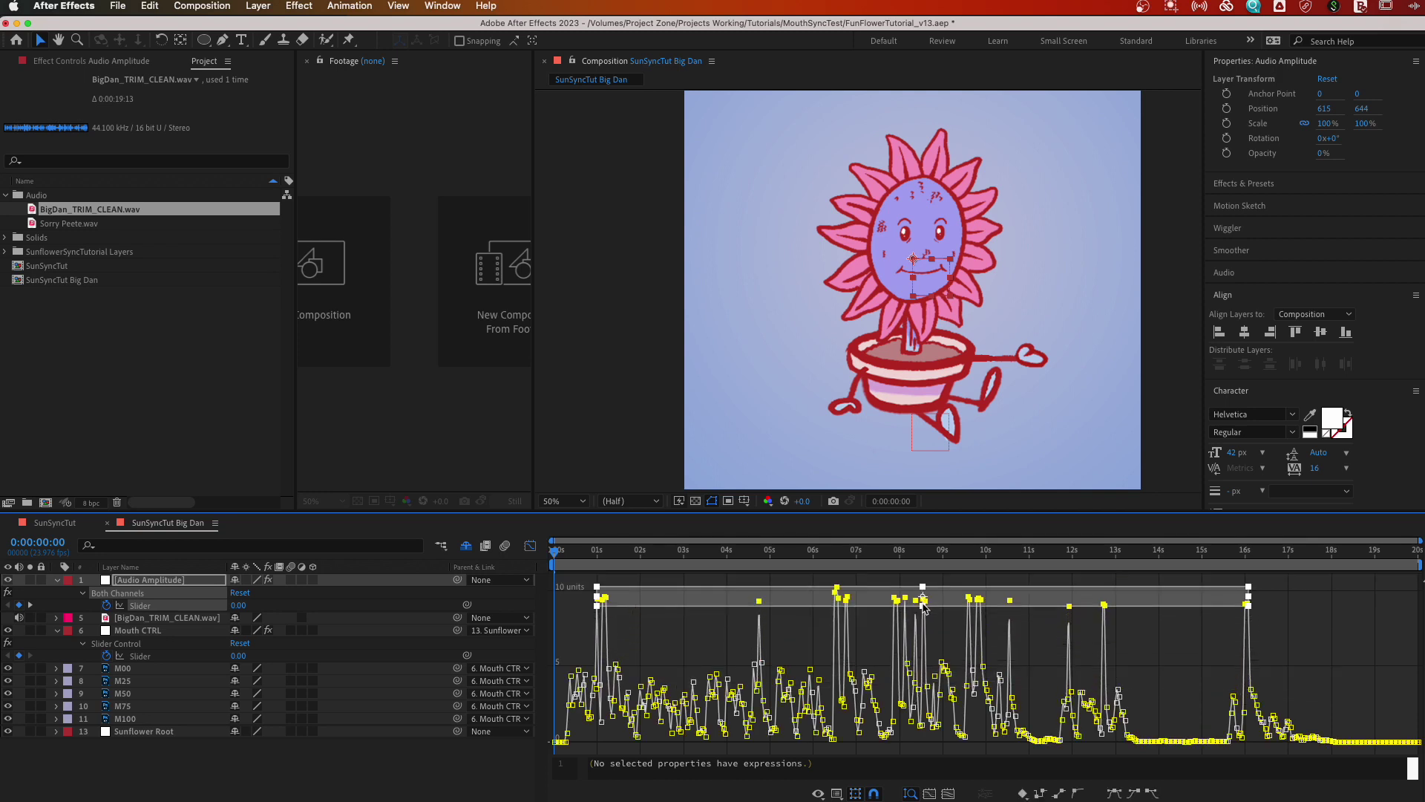
drag(693, 672, 693, 634)
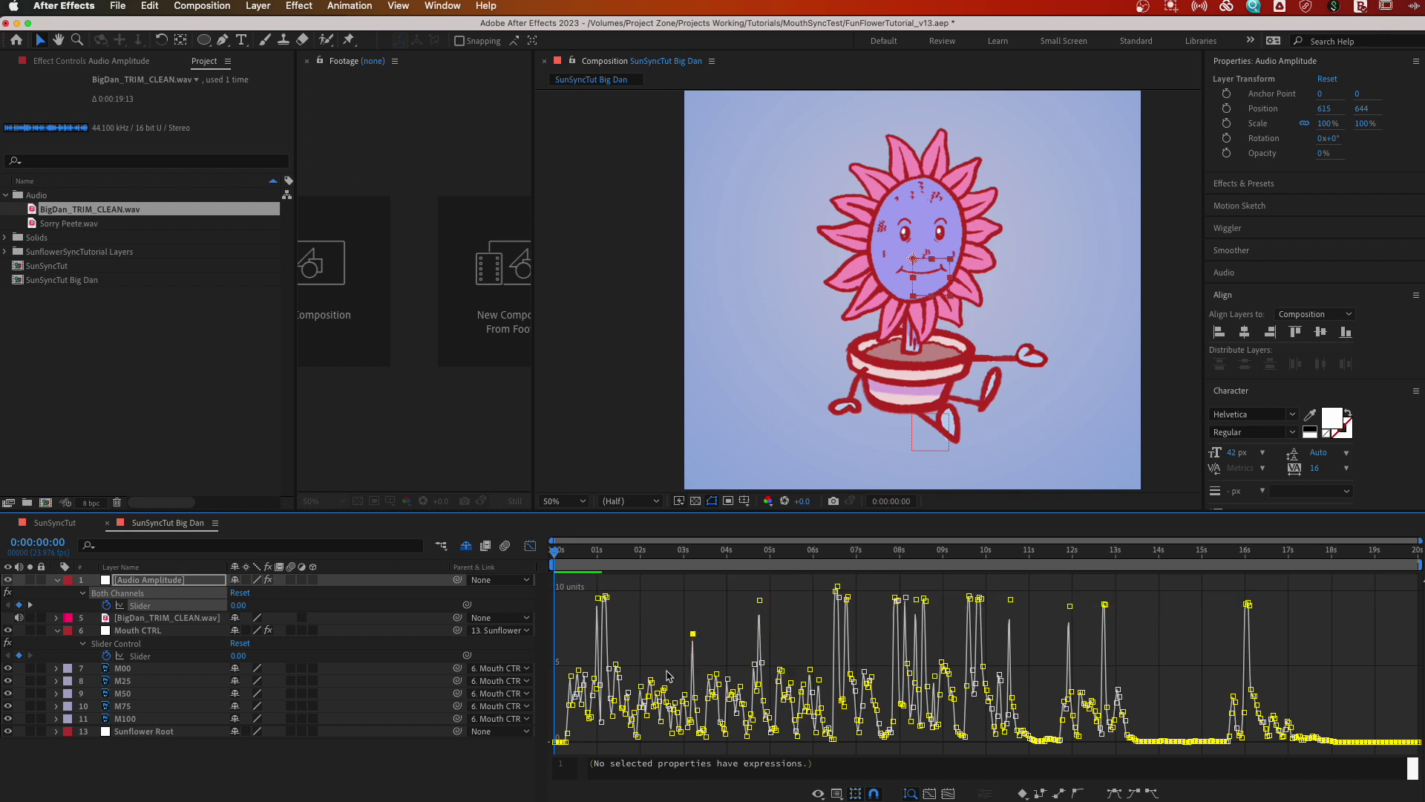
- Set the tallest peak keyframes to 10, and raise the stray peak just after 3 seconds to the same level
drag(581, 594, 1347, 629)
click(847, 553)
click(239, 605)
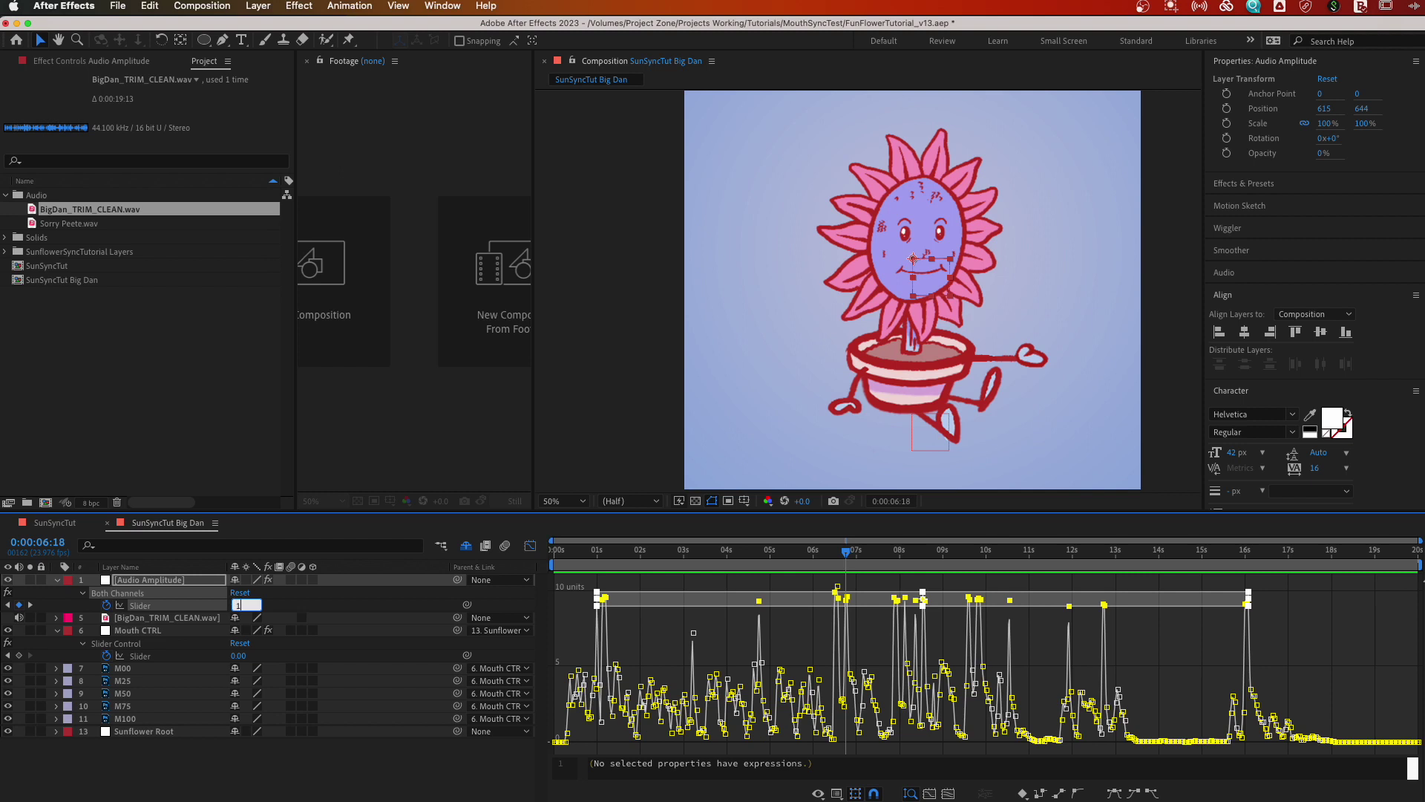
text(10)
key(Return)
drag(694, 636, 699, 599)
- Flatten the band of medium-high amplitude peaks below the top row to a value of 7.5
drag(564, 628, 1325, 683)
drag(1234, 698, 1234, 656)
drag(1120, 691, 1120, 694)
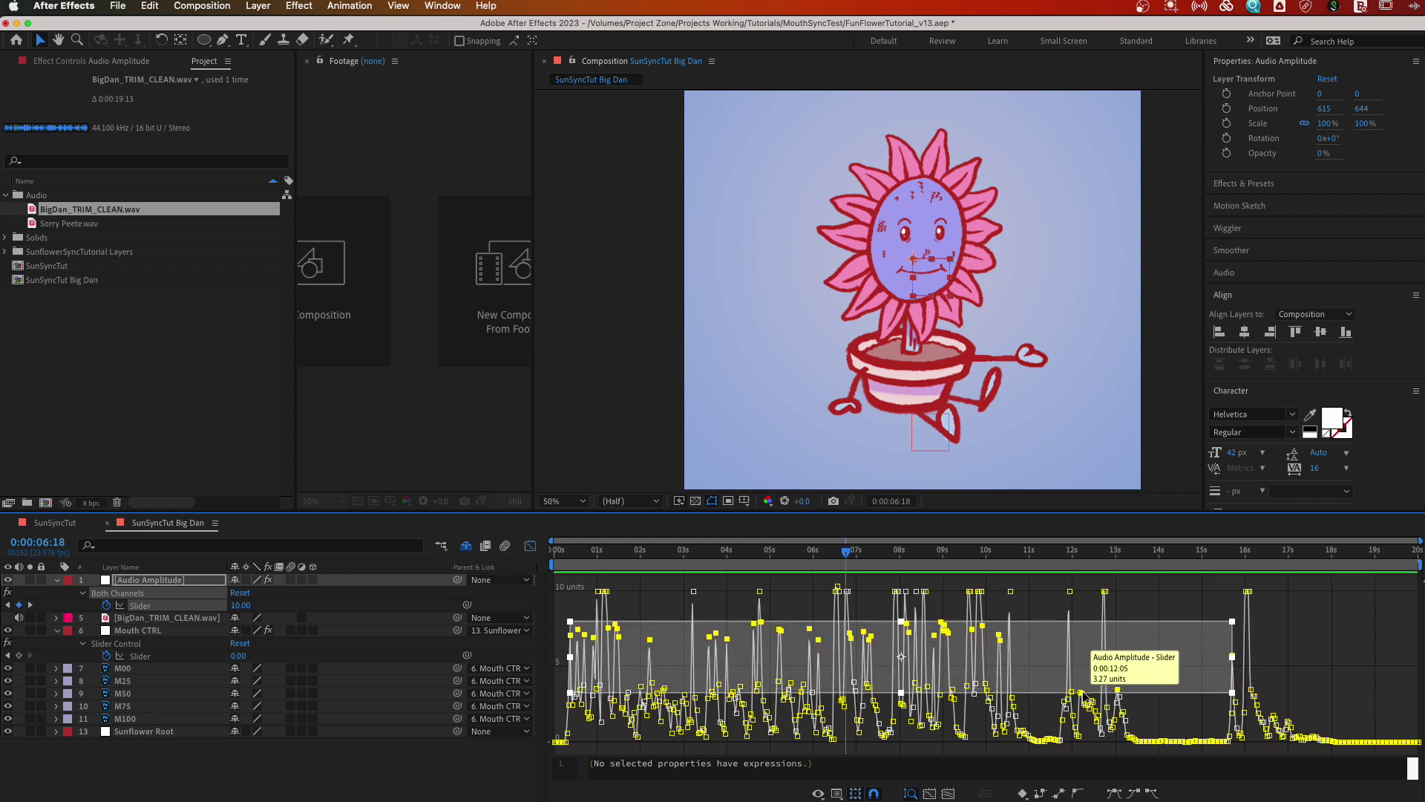
drag(776, 553, 790, 554)
click(238, 605)
text(7.5)
key(Return)
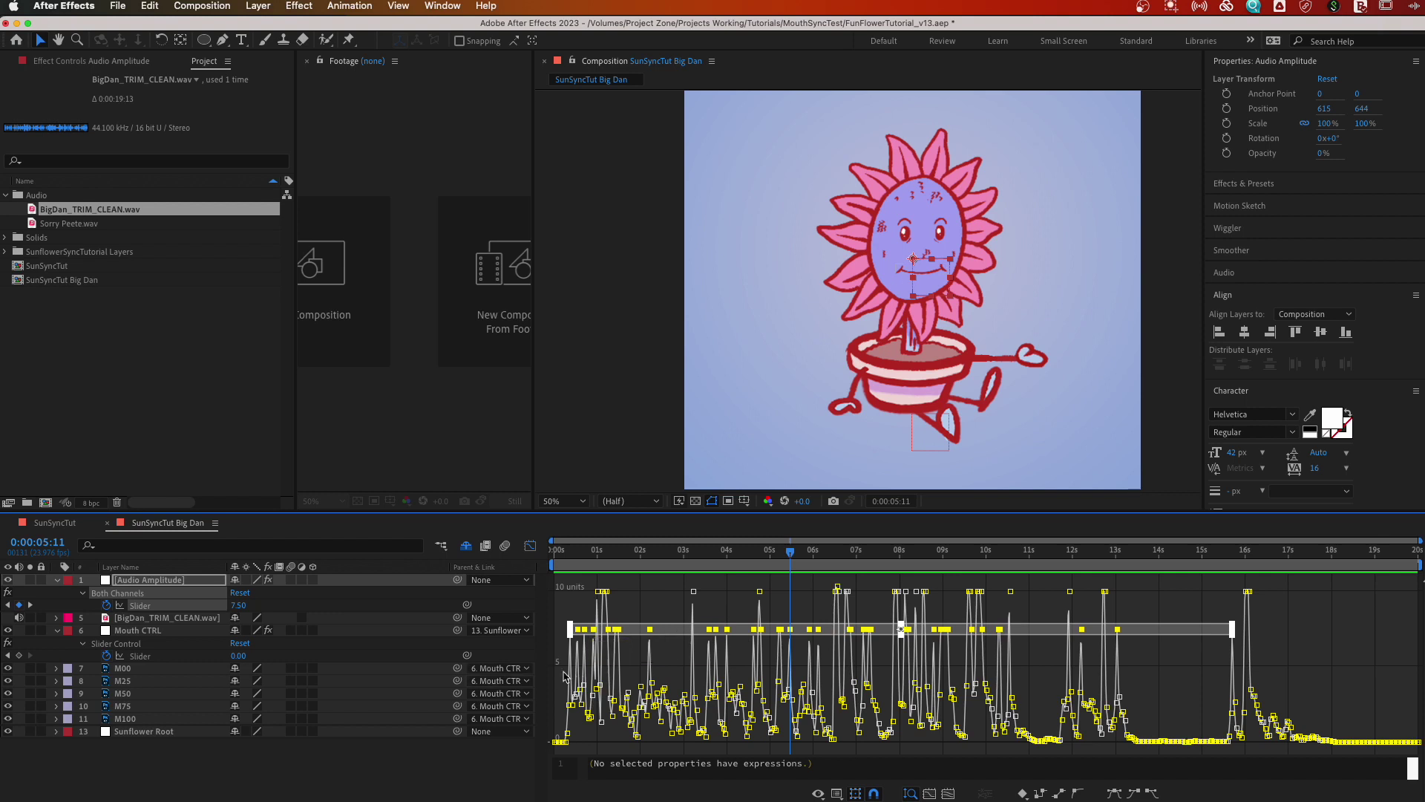
- Raise the mid-range amplitude keyframes, set them all to 5, and clear the keyframe selection
drag(560, 676, 1345, 715)
drag(1255, 709, 1288, 722)
drag(872, 716, 951, 682)
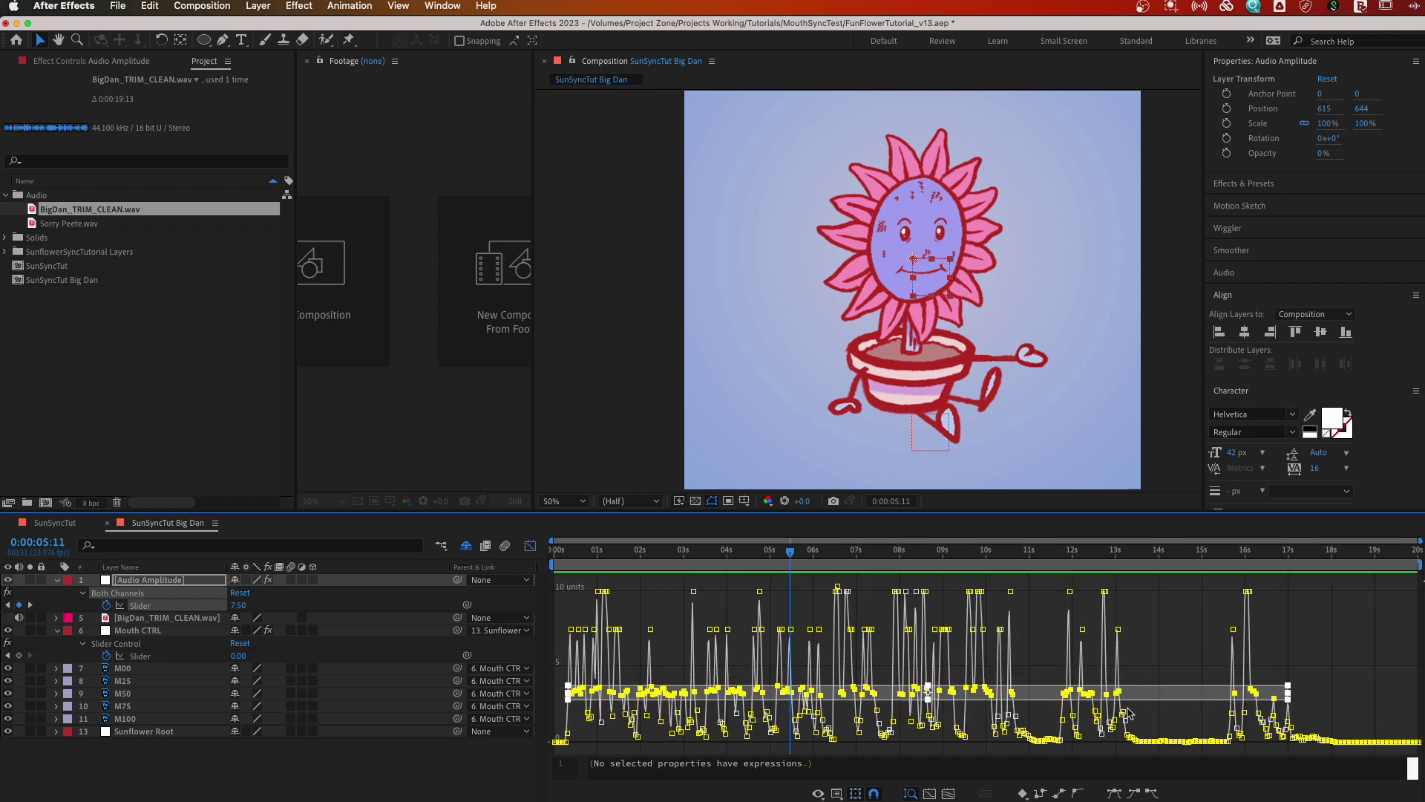
click(1234, 551)
click(238, 605)
text(50)
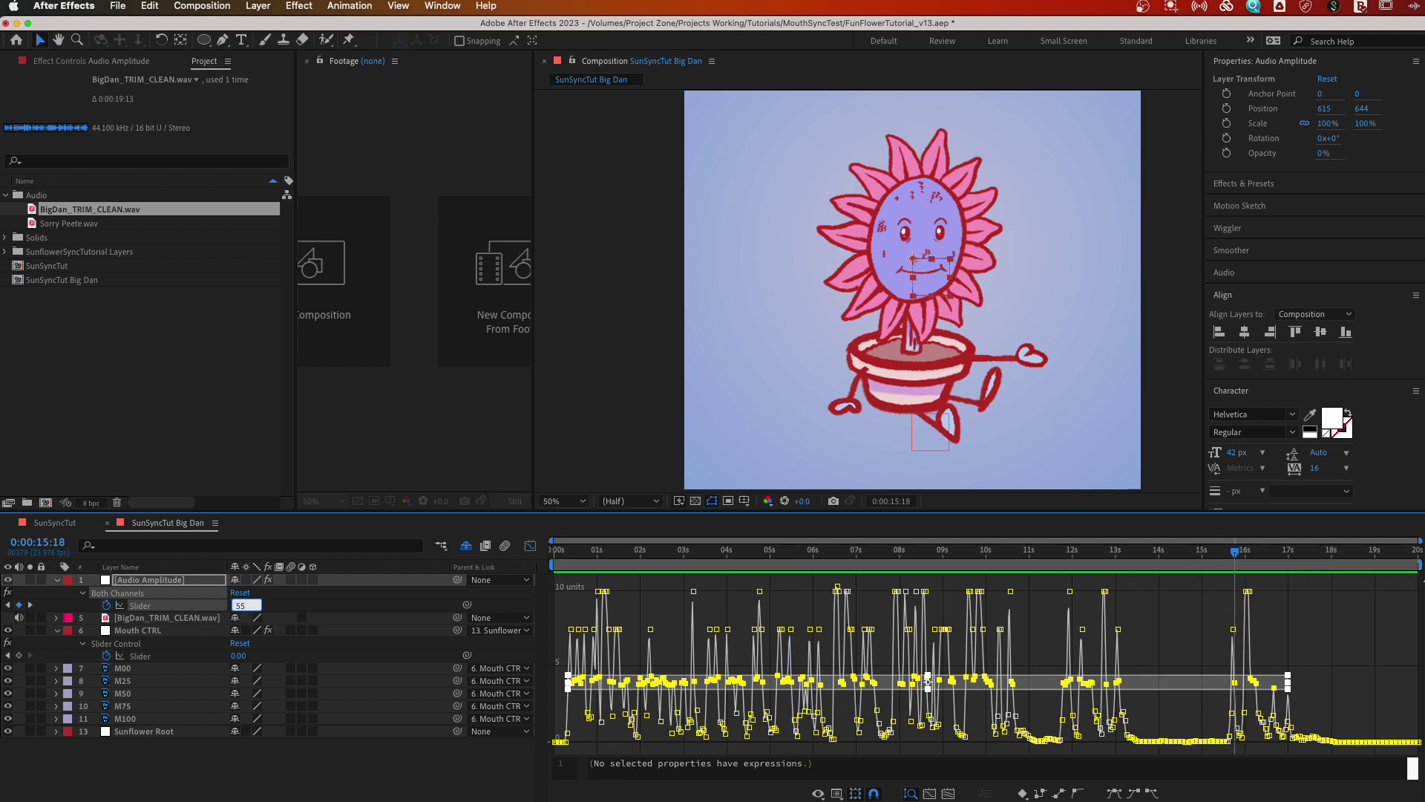
key(Return)
click(1345, 705)
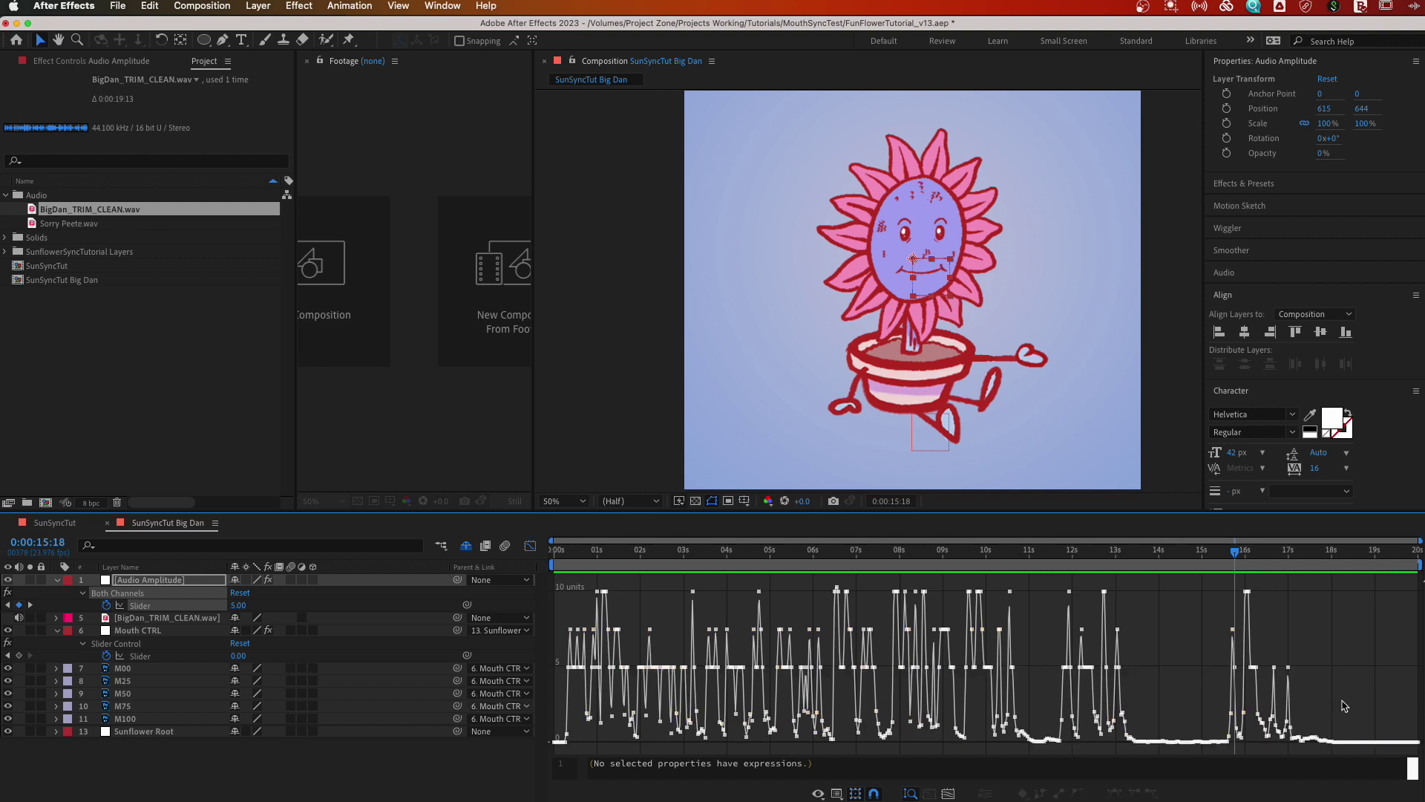
- Select the low amplitude keyframes between the baseline and the 5-unit row, and set them to 2.5
drag(1342, 701, 493, 738)
drag(939, 730, 939, 737)
drag(1350, 699, 760, 752)
drag(931, 737, 931, 718)
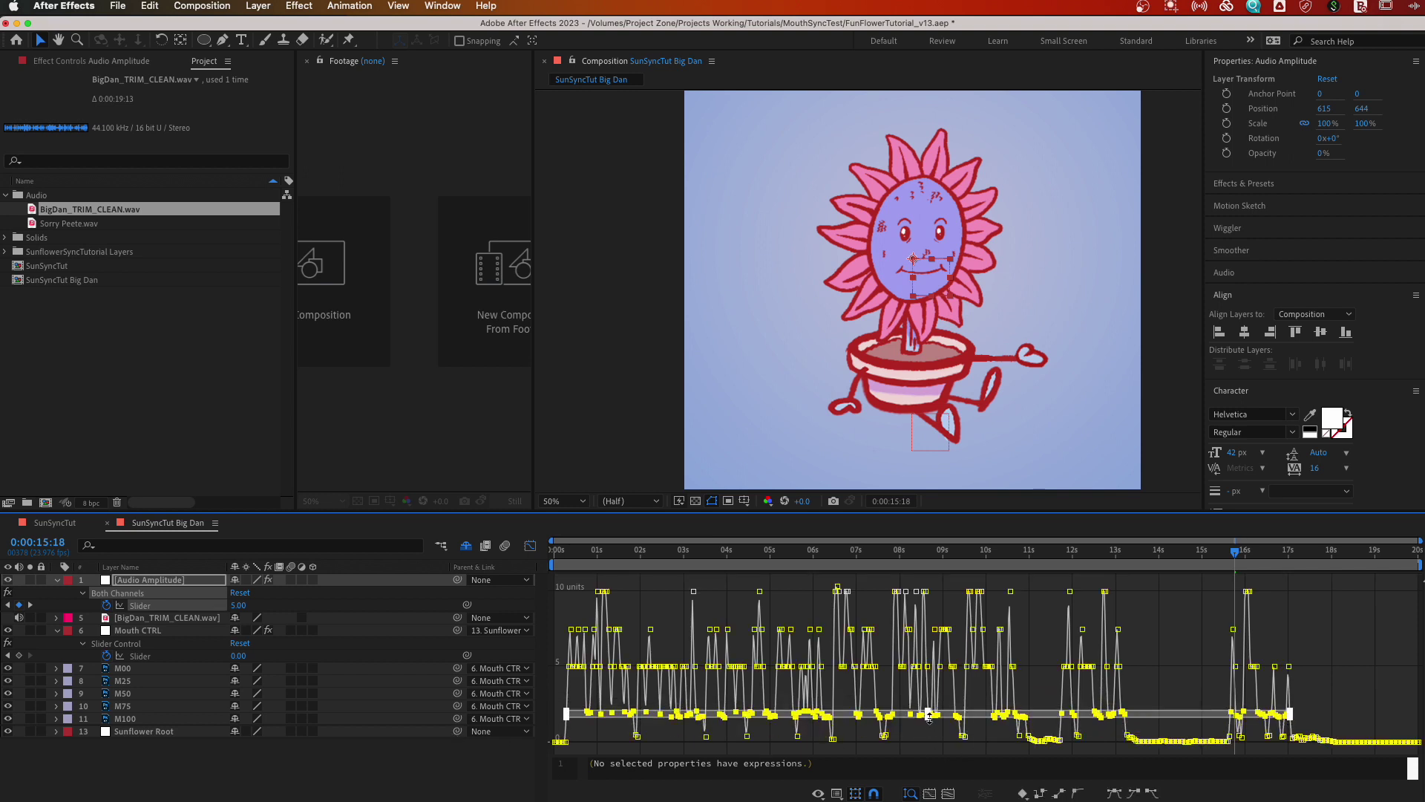
drag(1049, 553, 1063, 553)
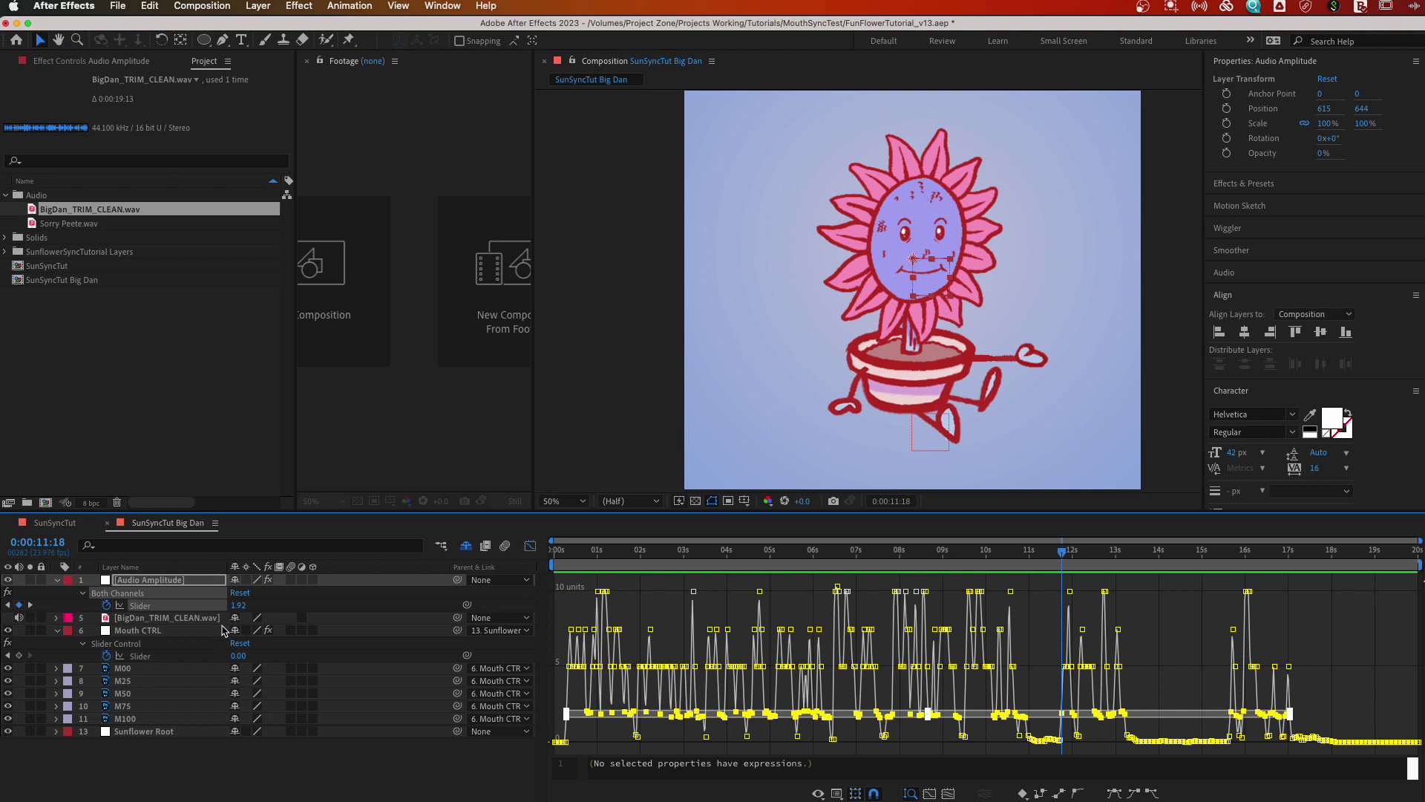
click(239, 606)
text(2.5)
key(Return)
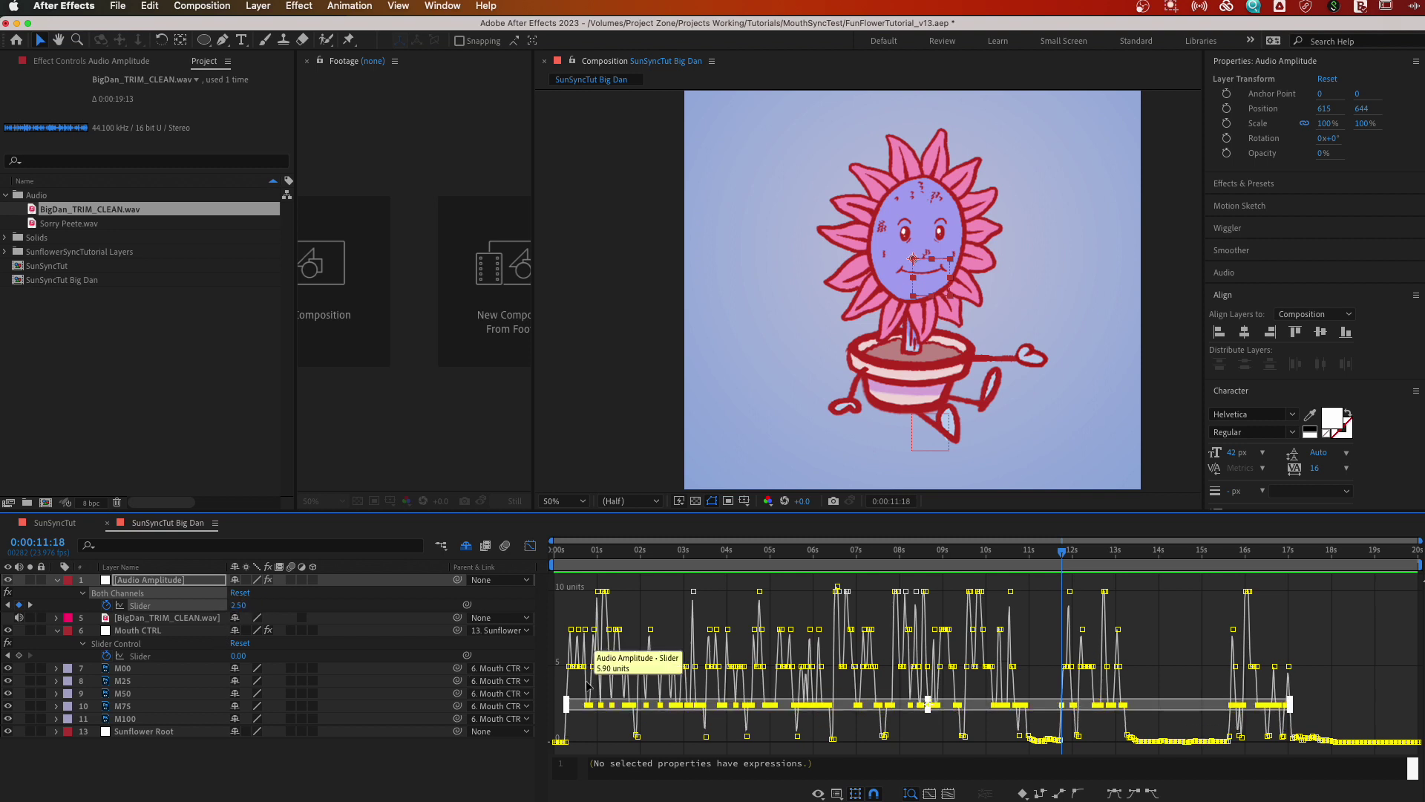
- Set the remaining near-silent amplitude keyframes along the baseline to 0
drag(668, 725, 553, 752)
scroll(595, 580, down, 4)
scroll(596, 581, up, 4)
click(612, 553)
drag(612, 553, 1314, 553)
click(243, 605)
key(Return)
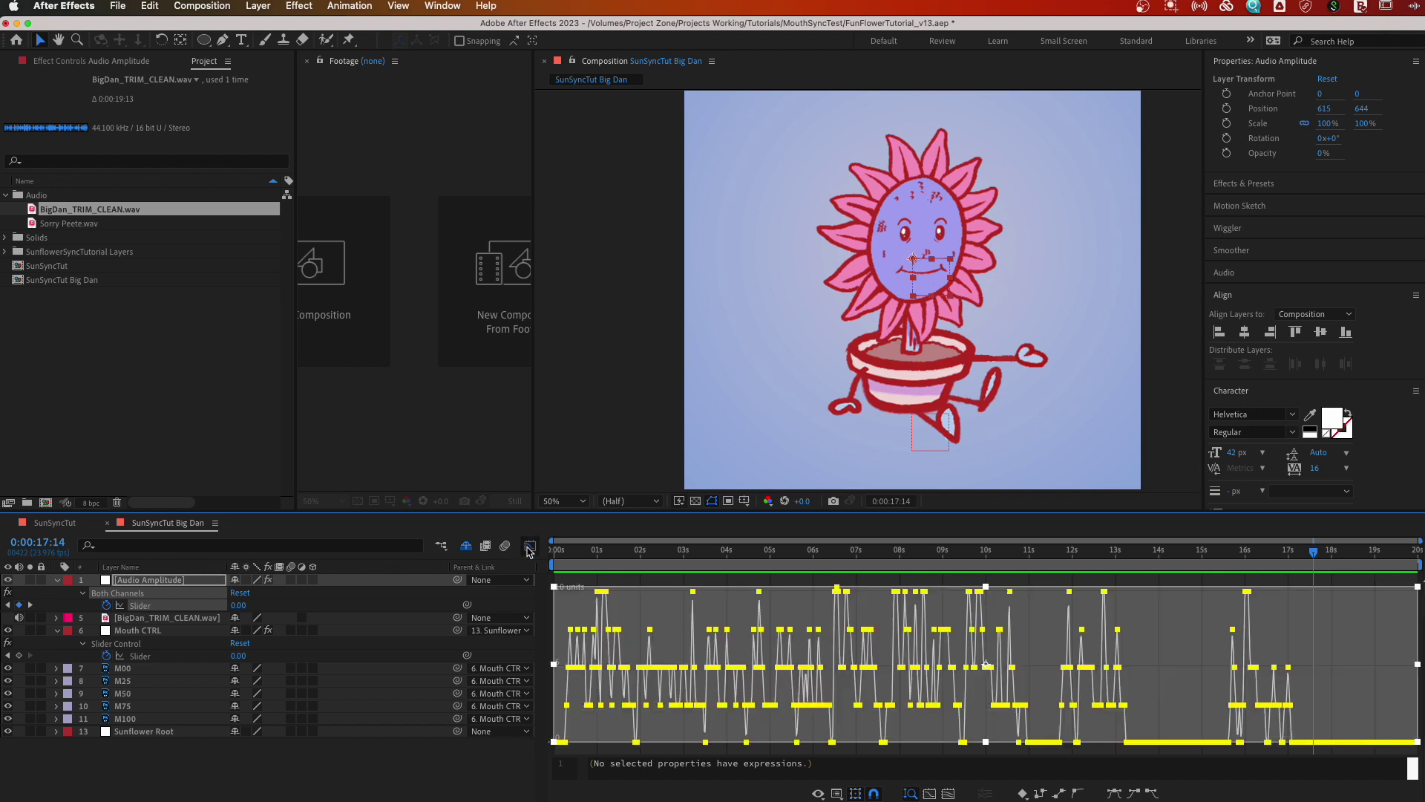
- Convert all the Audio Amplitude slider keyframes to hold keyframes
click(530, 545)
right_click(642, 607)
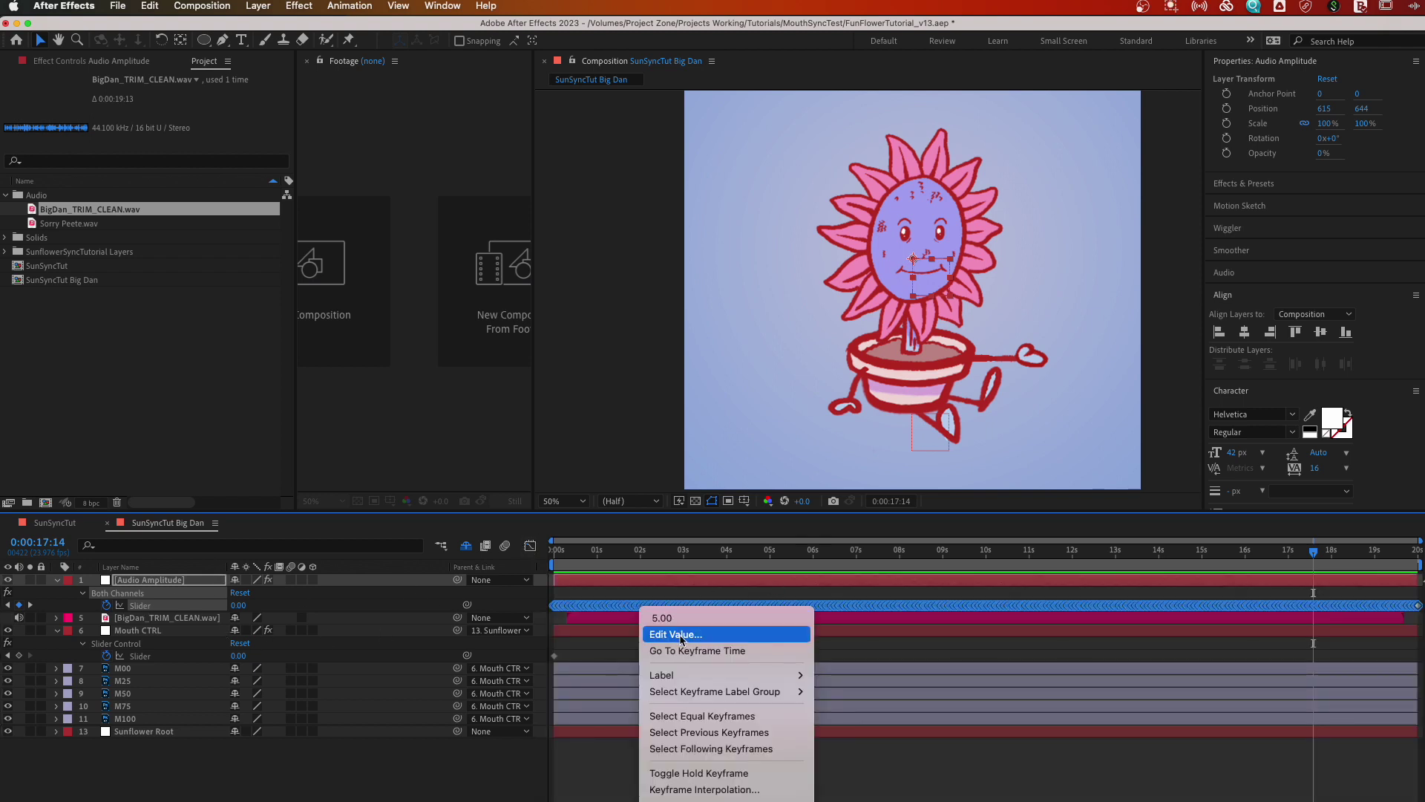
click(718, 776)
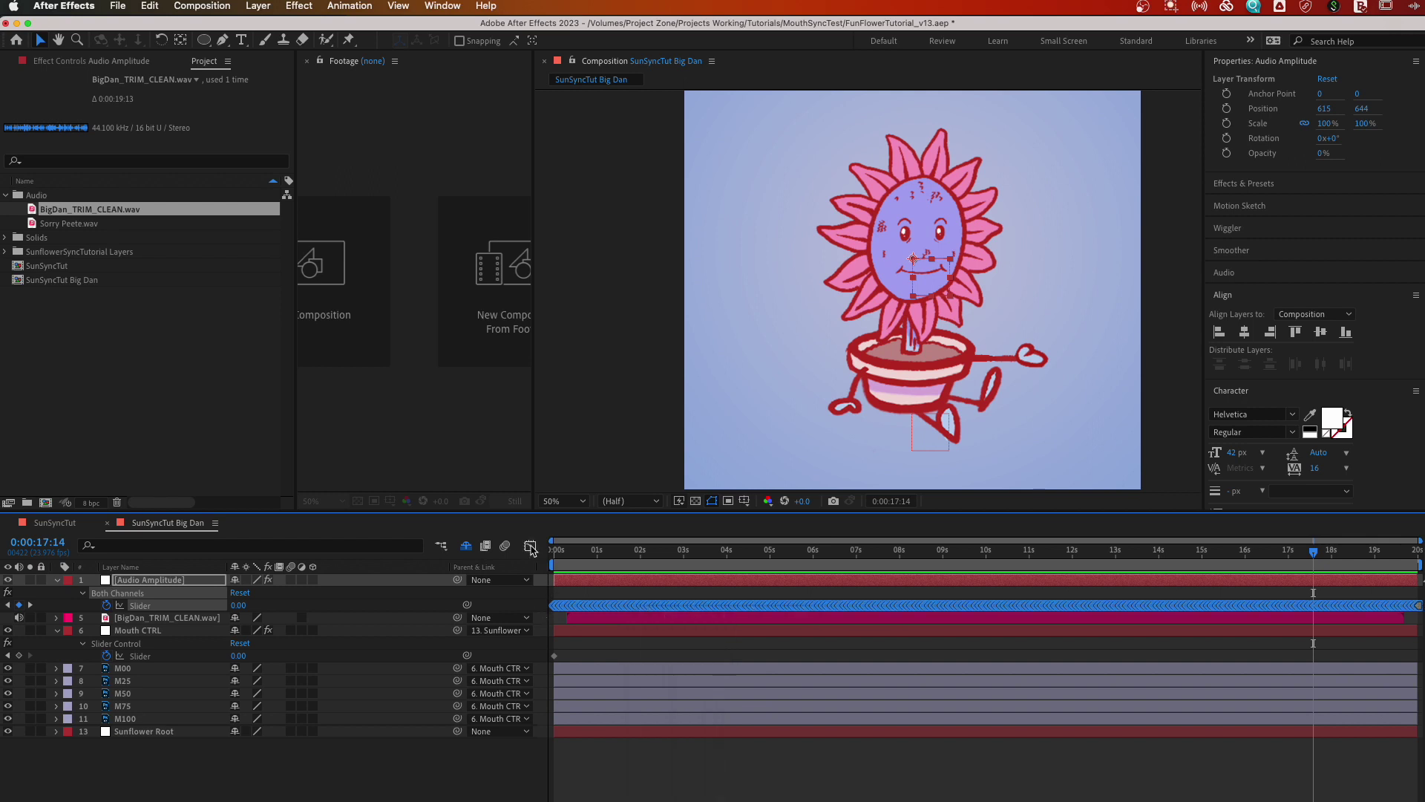
- Scale the stepped amplitude graph up from its 10-unit range, and set the top row of keyframes to 100
click(530, 546)
drag(1353, 580, 551, 718)
drag(928, 586, 984, 505)
drag(1340, 583, 528, 603)
drag(775, 553, 760, 552)
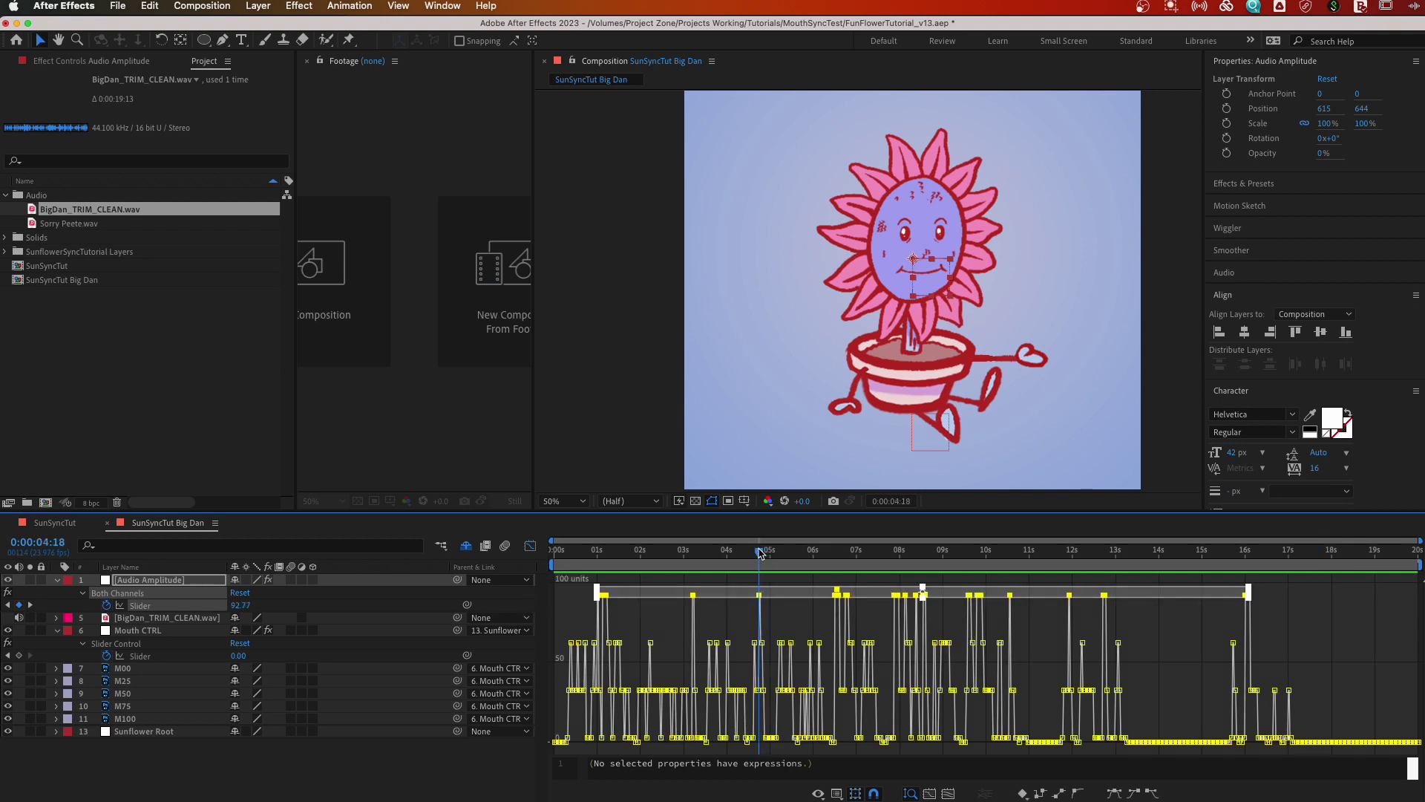
click(240, 605)
text(100)
key(Return)
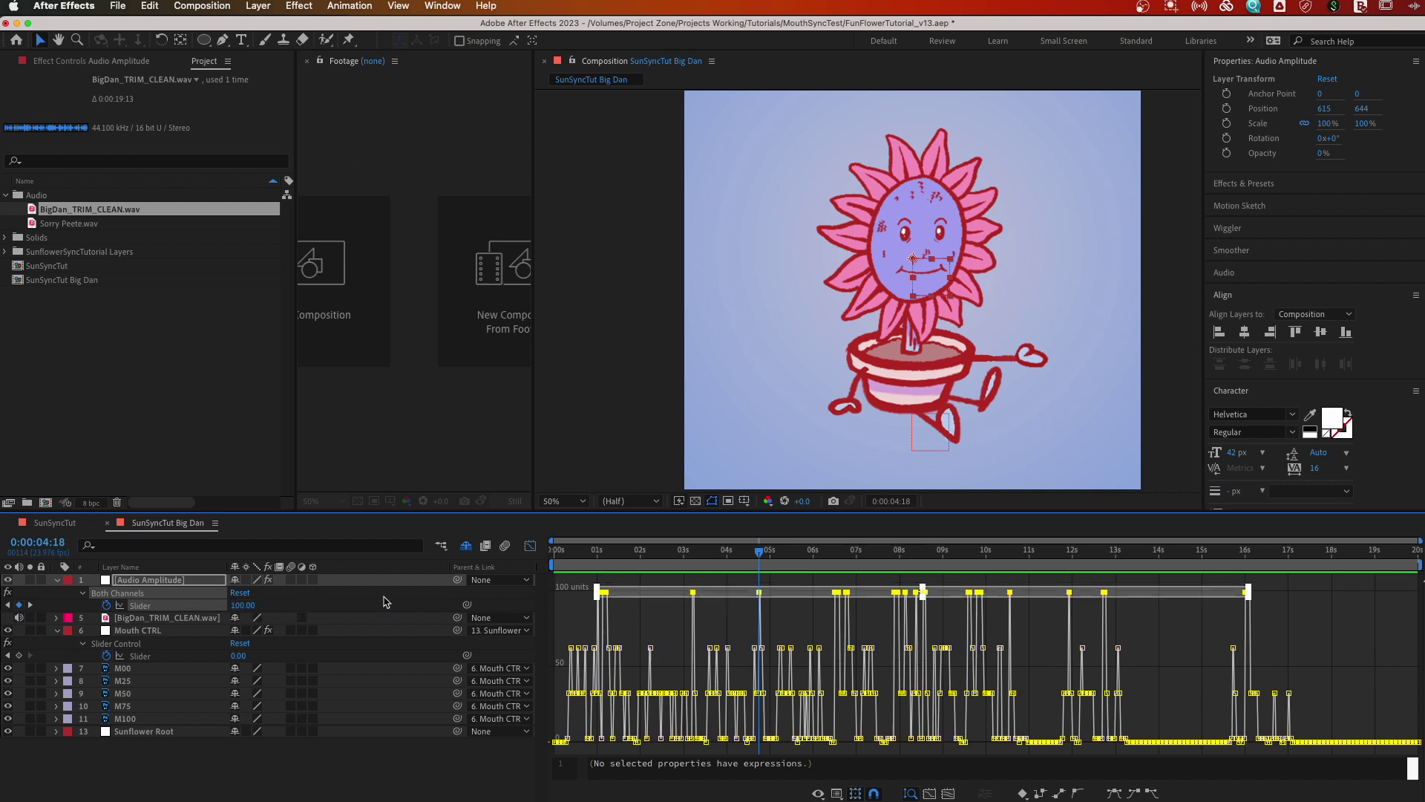
- Select the second-highest row of amplitude keyframes and set their value to 75
drag(557, 639, 1418, 664)
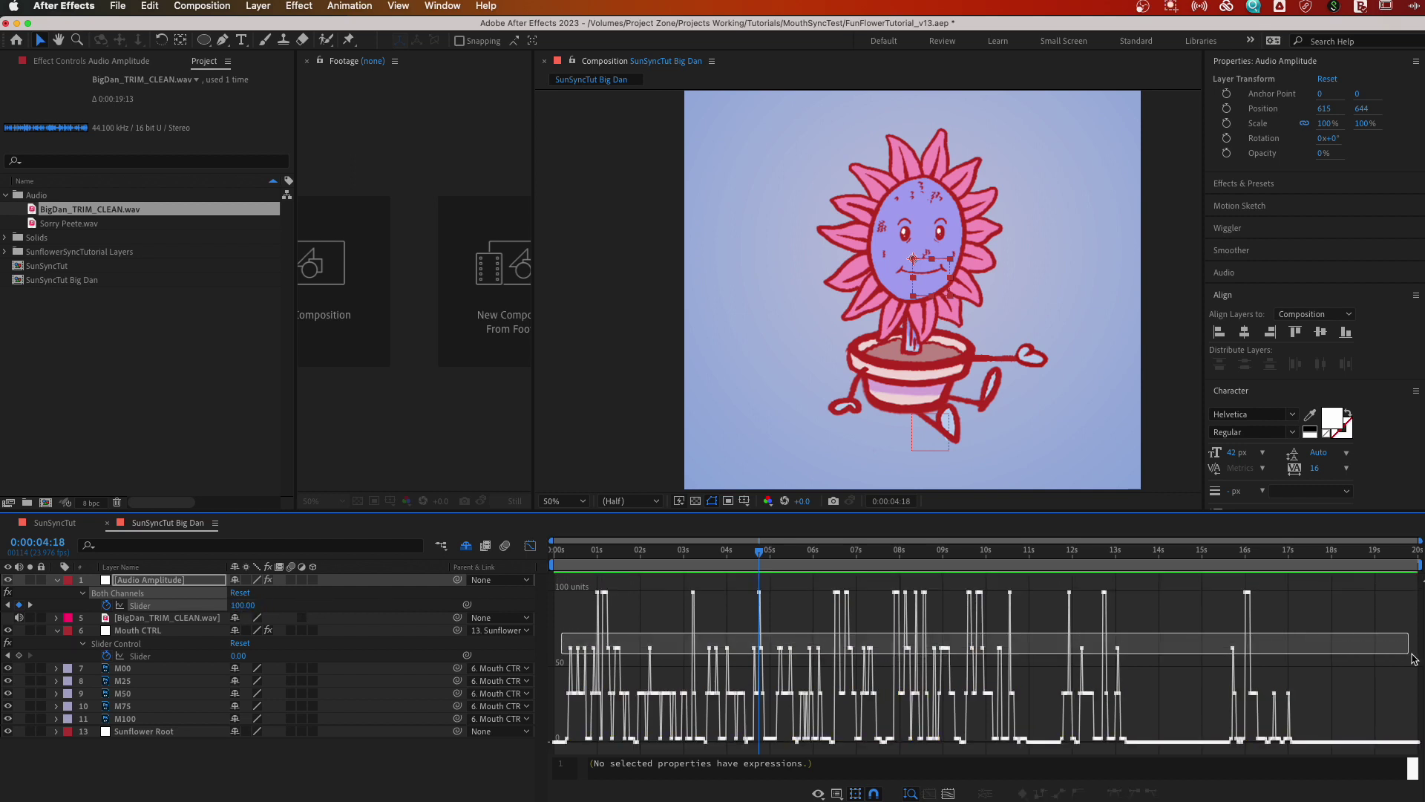
click(1079, 555)
drag(1079, 557, 1083, 558)
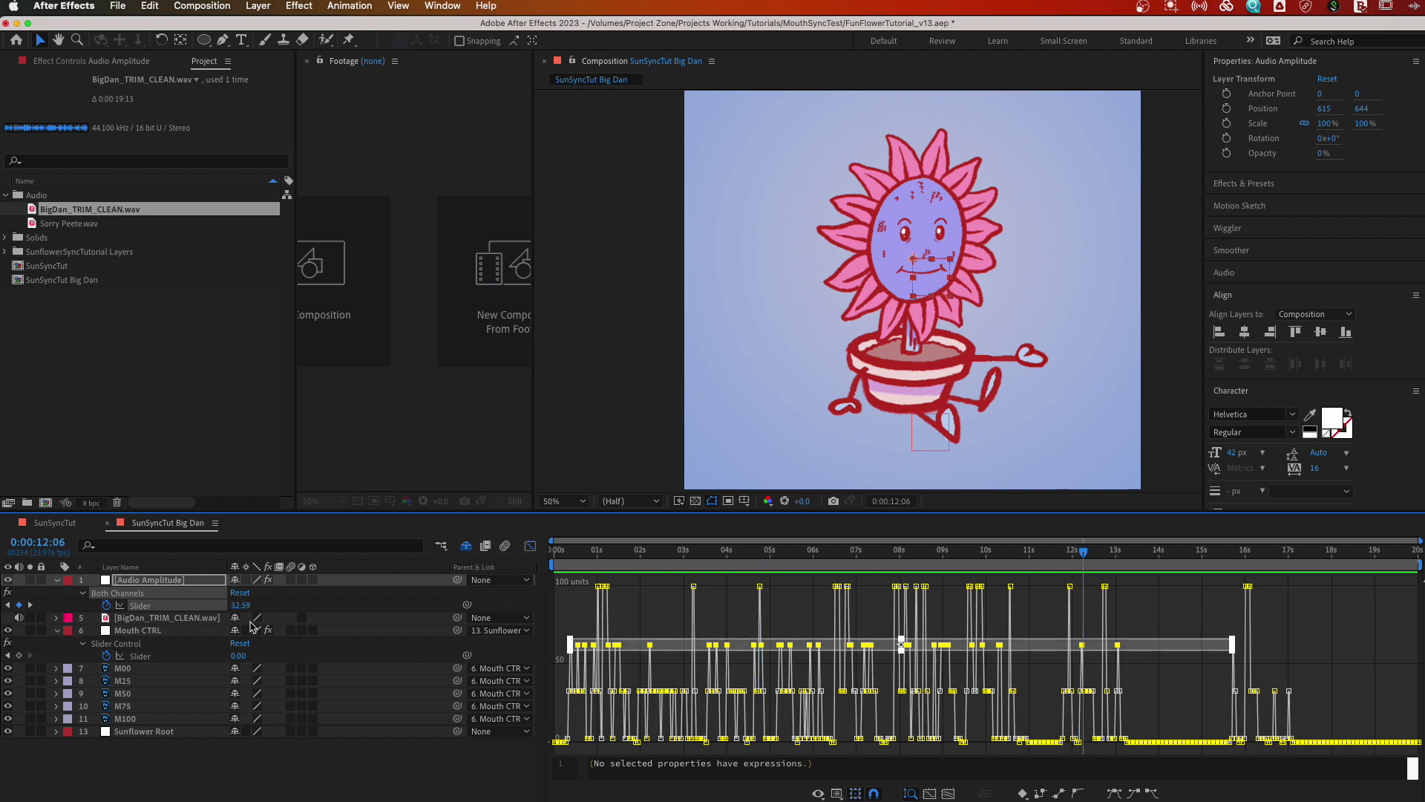
click(9, 605)
click(244, 606)
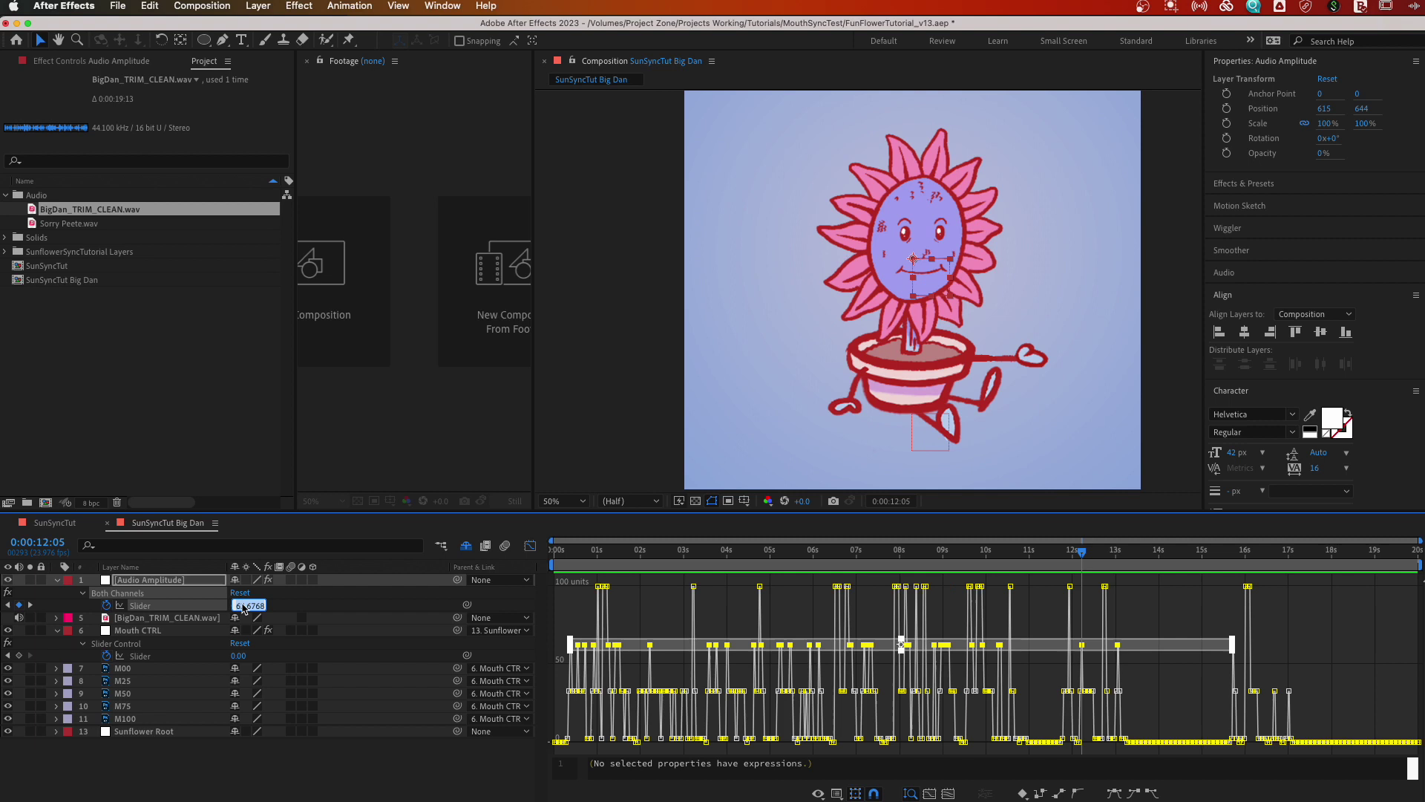
text(75)
key(Return)
- Select the middle row of amplitude keyframes and set their value to 50
drag(1357, 675, 553, 709)
click(666, 553)
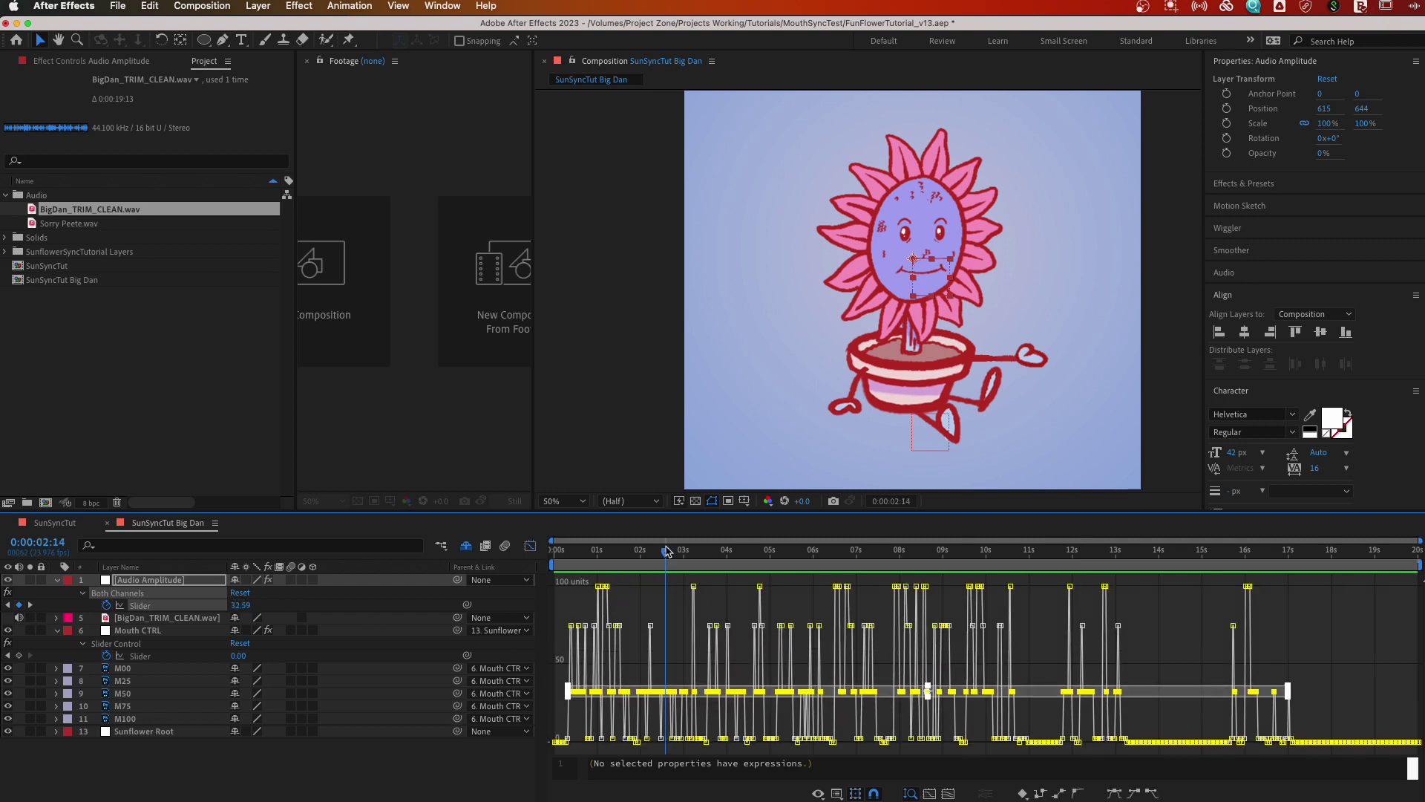
click(31, 605)
click(241, 604)
text(50)
key(Return)
- Select the row of keyframes just above the zero baseline, and inspect the selection along the timeline at closer range
drag(1359, 709, 522, 740)
drag(1324, 722, 561, 741)
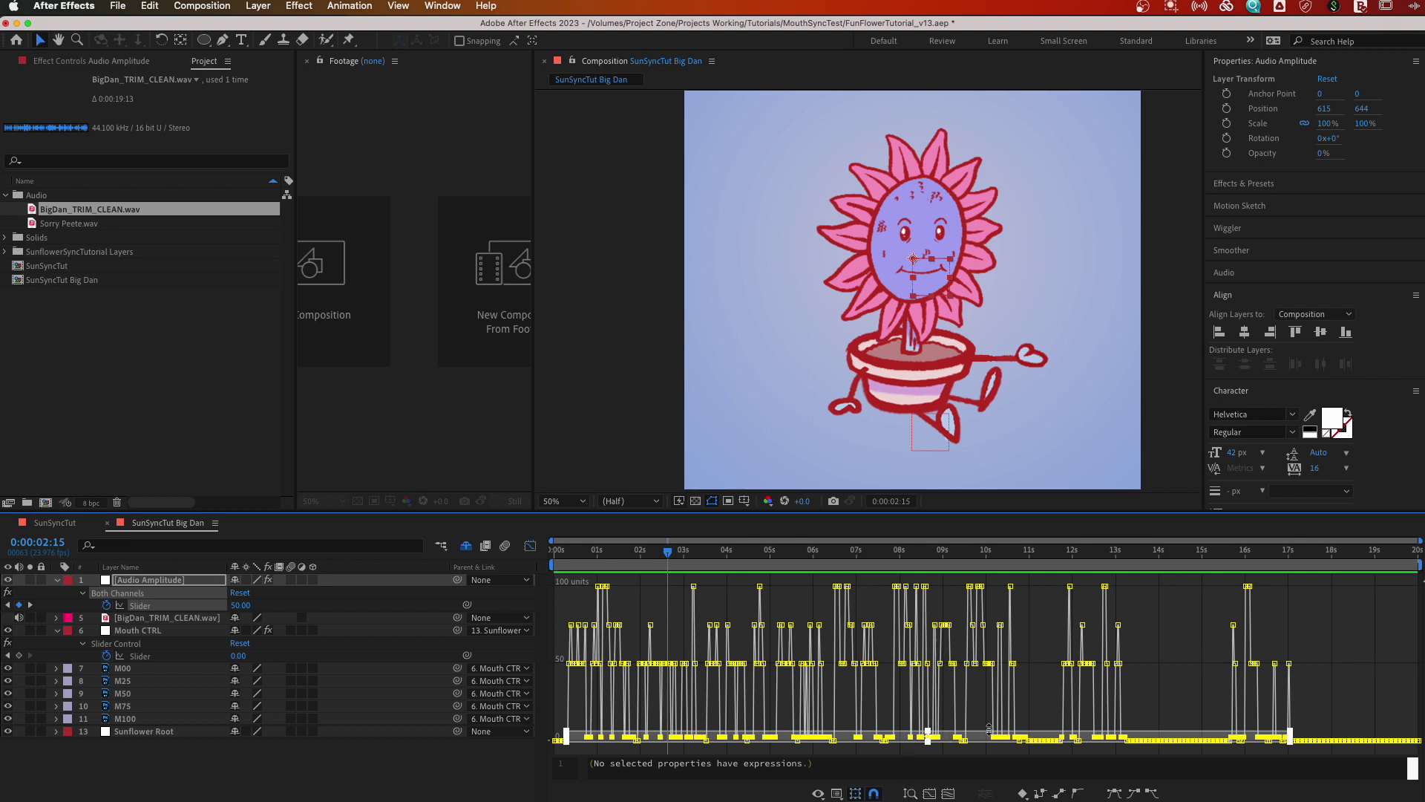
scroll(957, 731, down, 2)
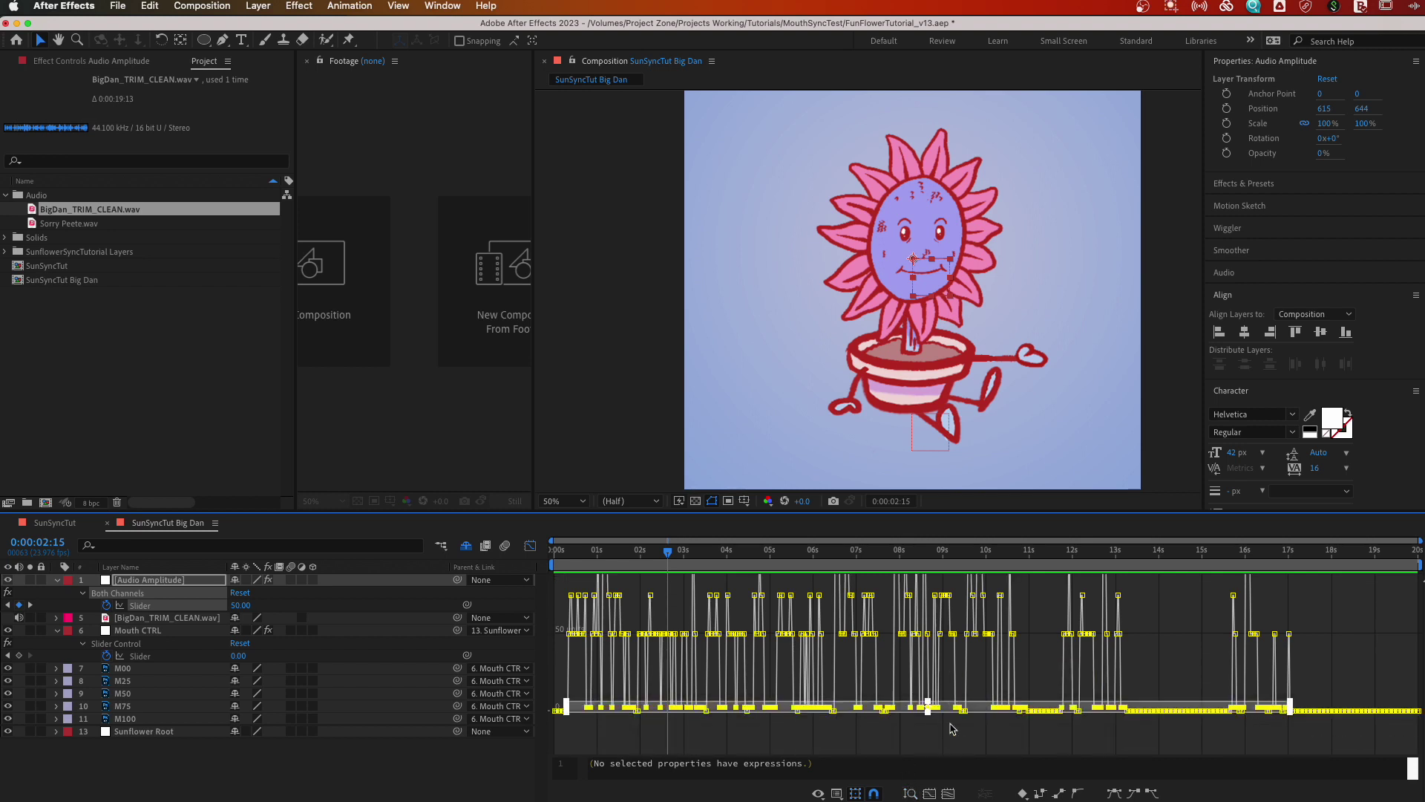
scroll(953, 729, down, 2)
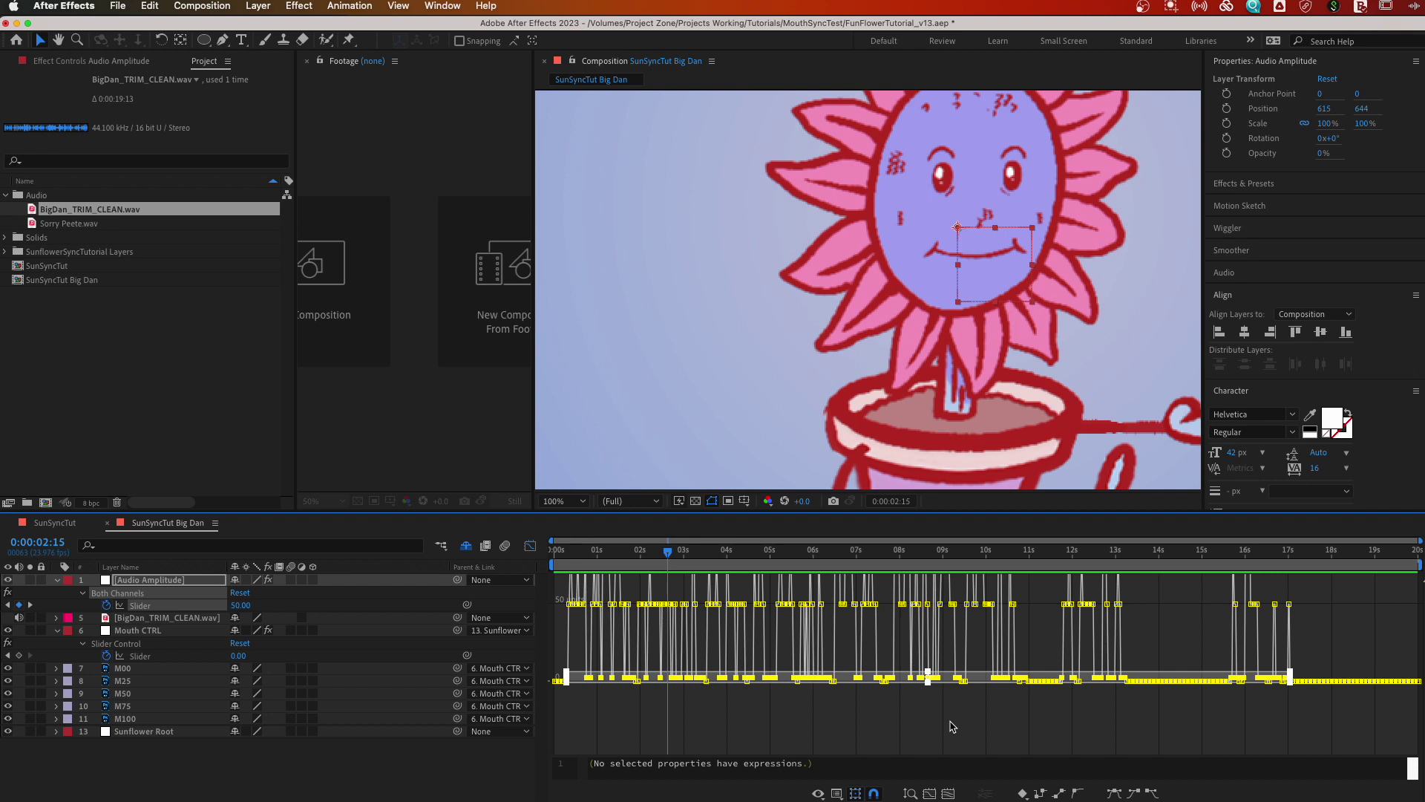
key(equal)
key(equal)
key(equal)
key(equal)
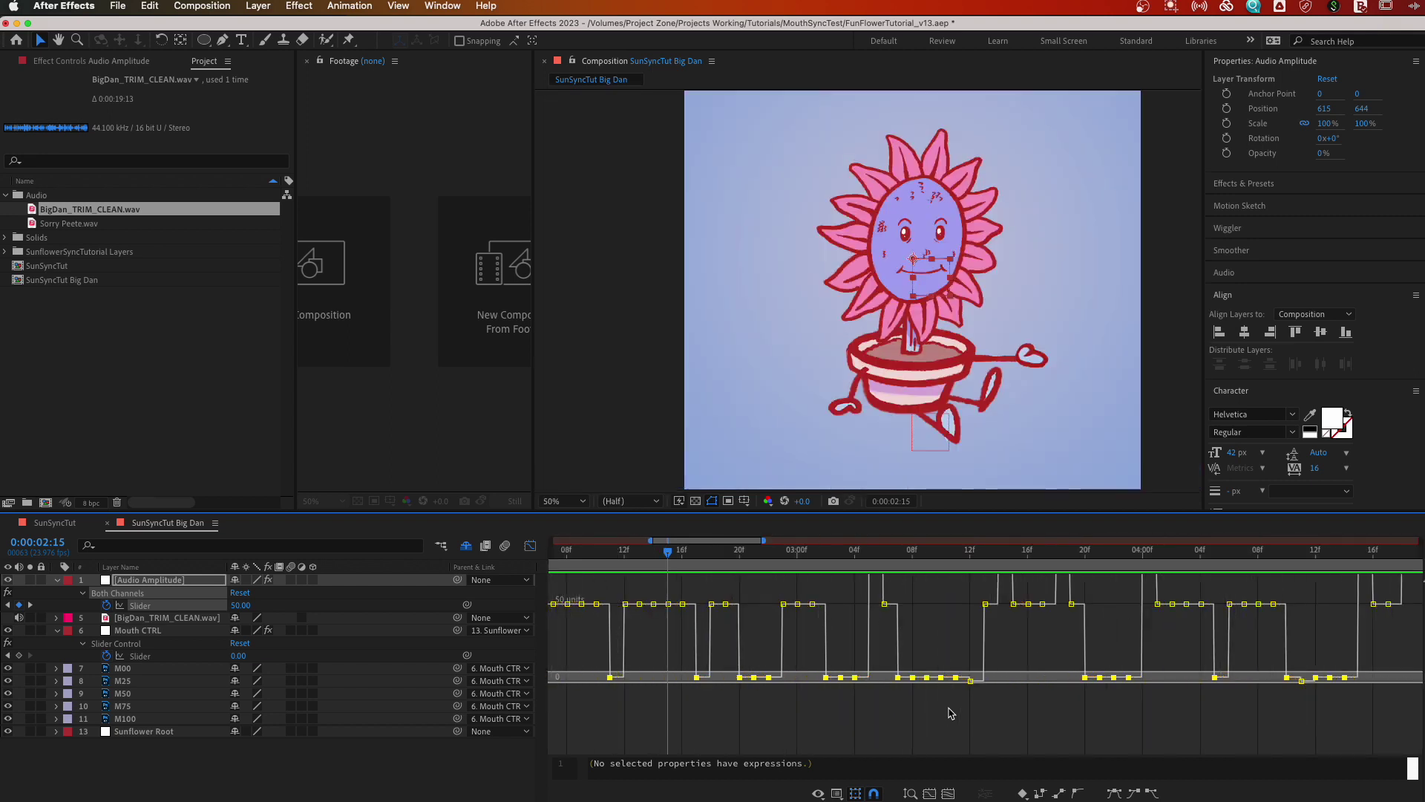
scroll(1134, 707, up, 2)
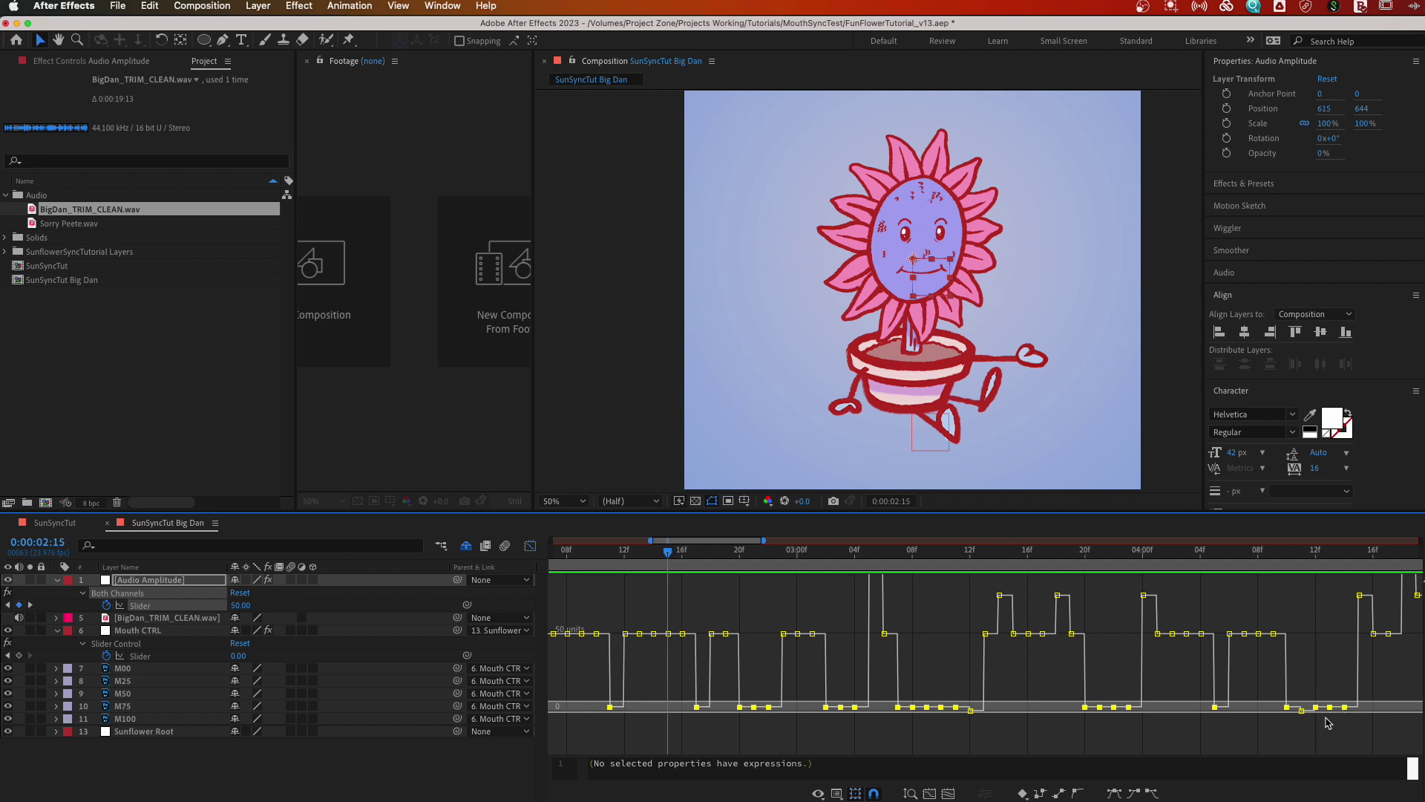
scroll(1324, 718, right, 5)
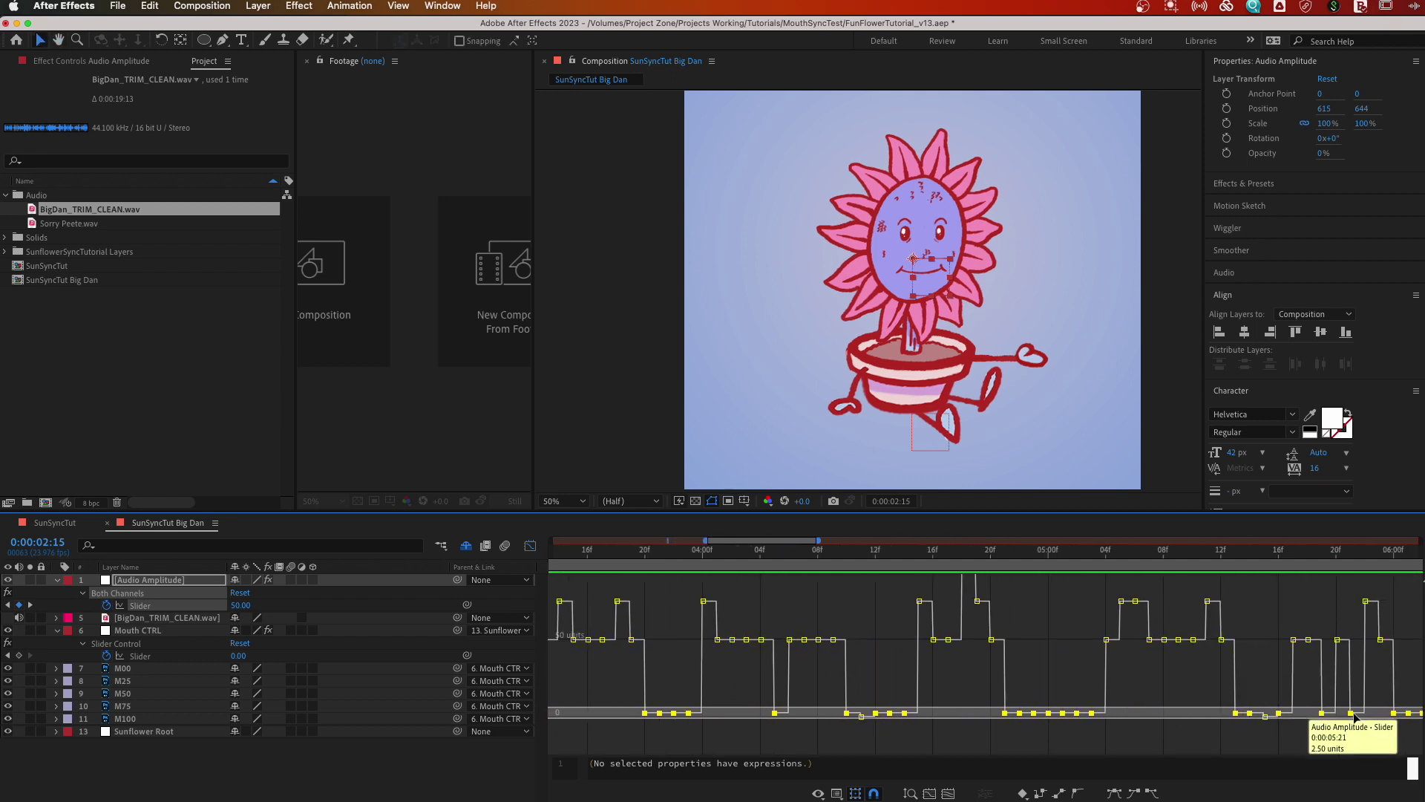
drag(1324, 718, 752, 687)
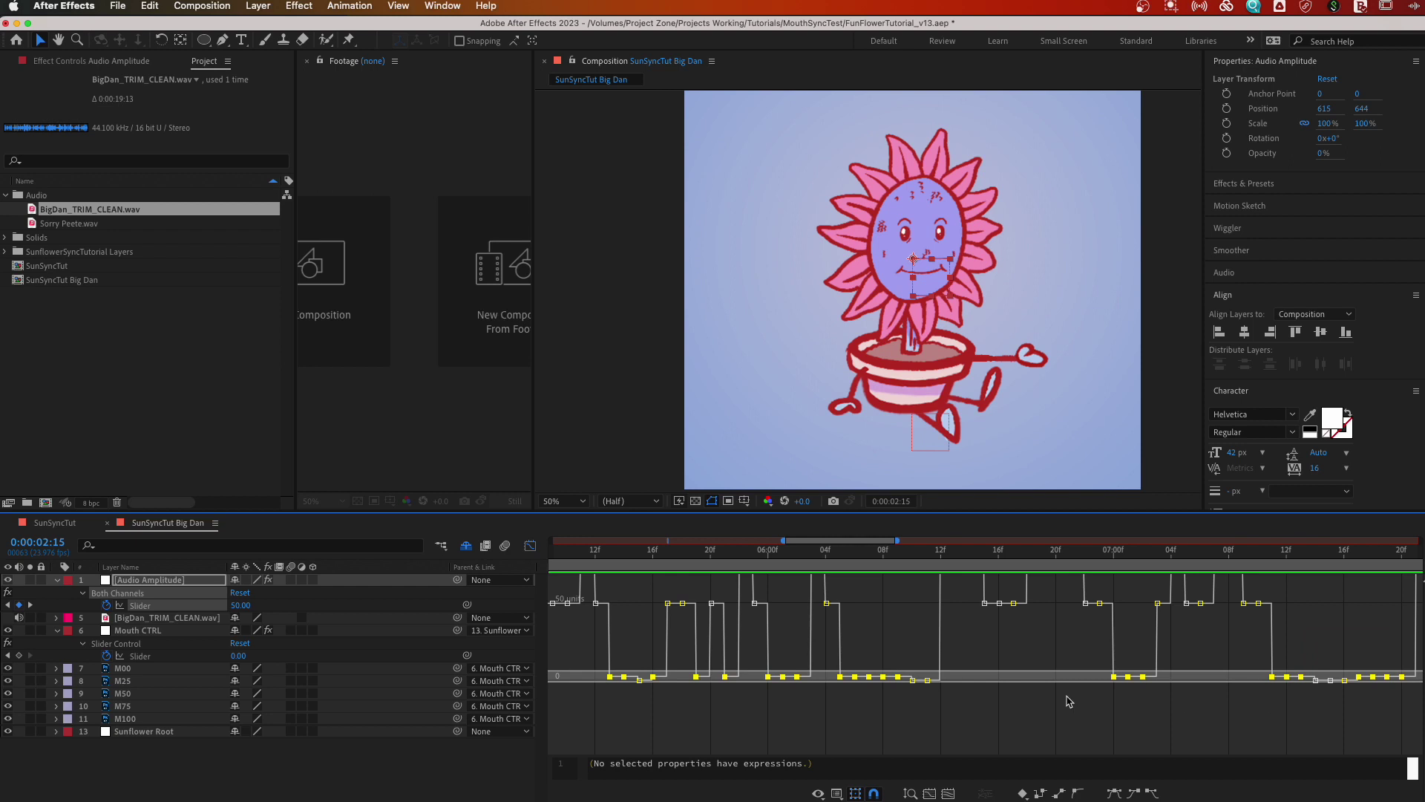
scroll(1076, 709, right, 5)
drag(1182, 711, 590, 700)
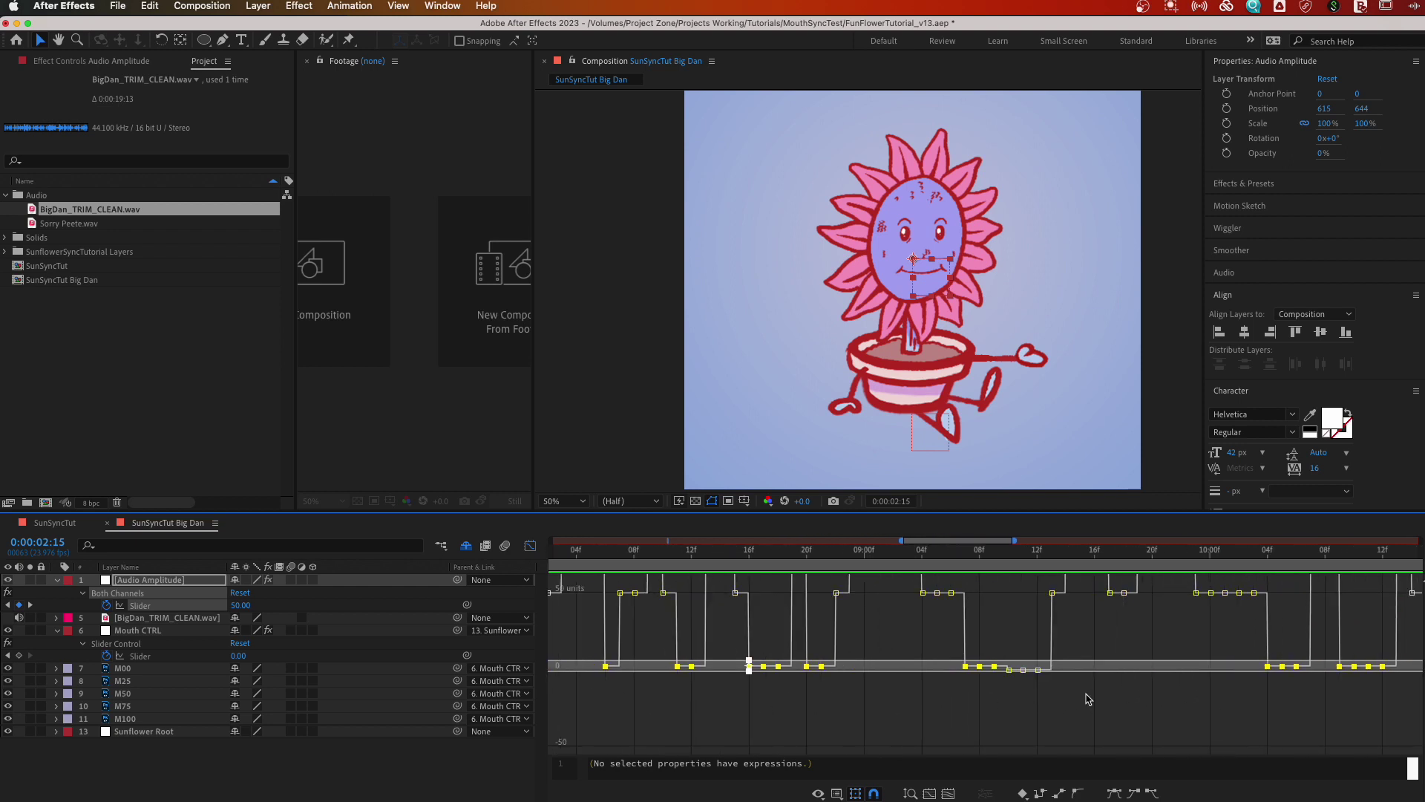
drag(1123, 692, 701, 699)
- Scale the selected lowest non-zero row of keyframes upward, and set their value to 25
drag(1091, 696, 1072, 666)
key(minus)
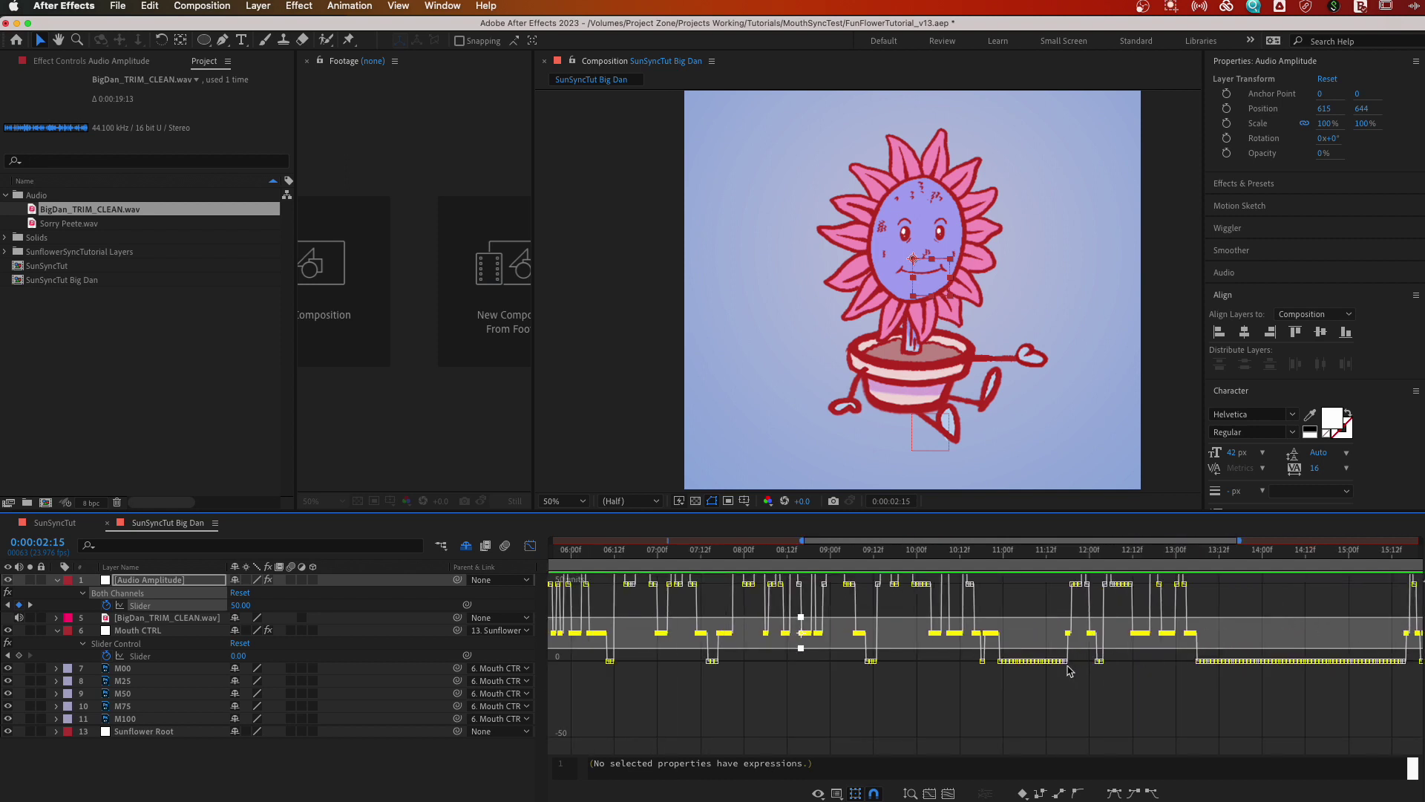
click(910, 793)
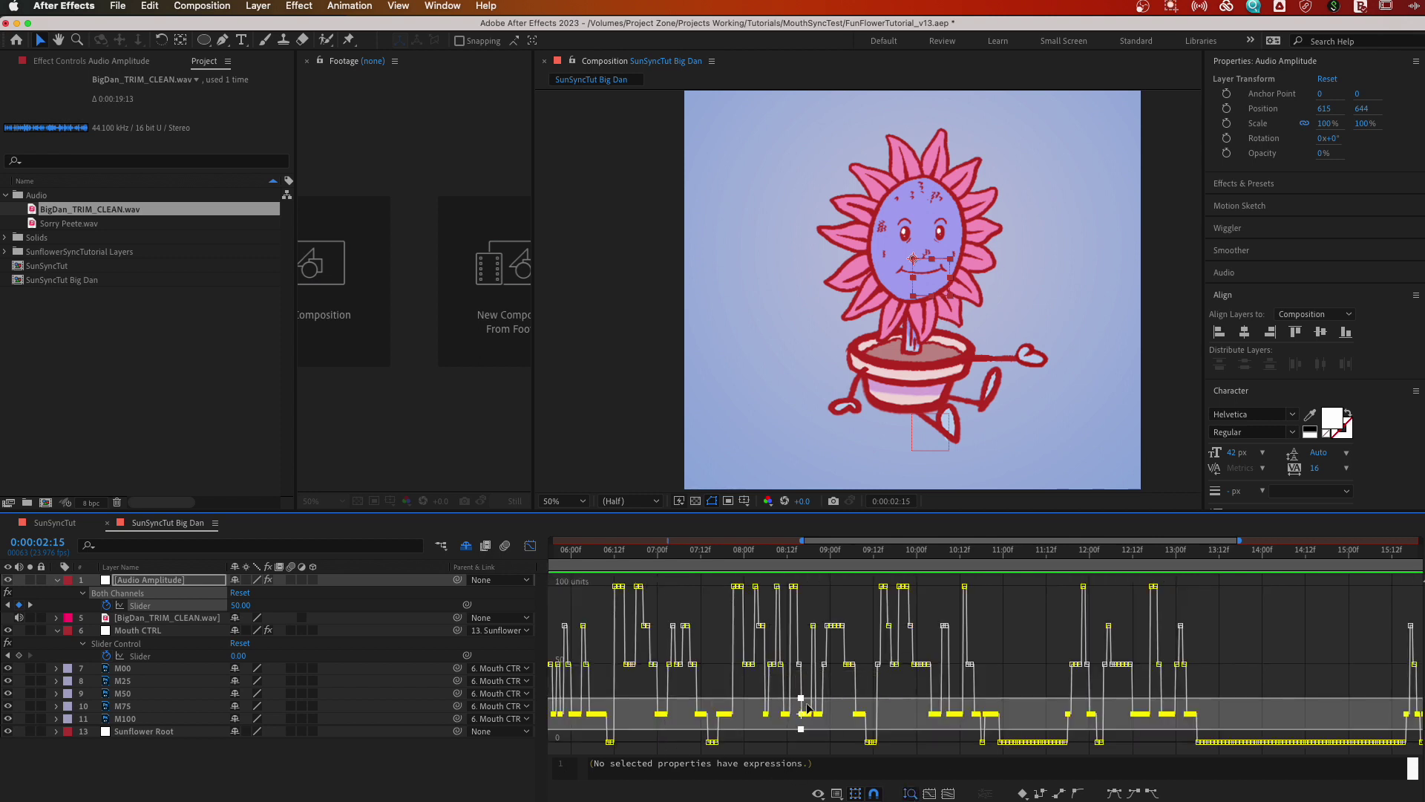
drag(802, 698, 800, 722)
drag(794, 558, 809, 562)
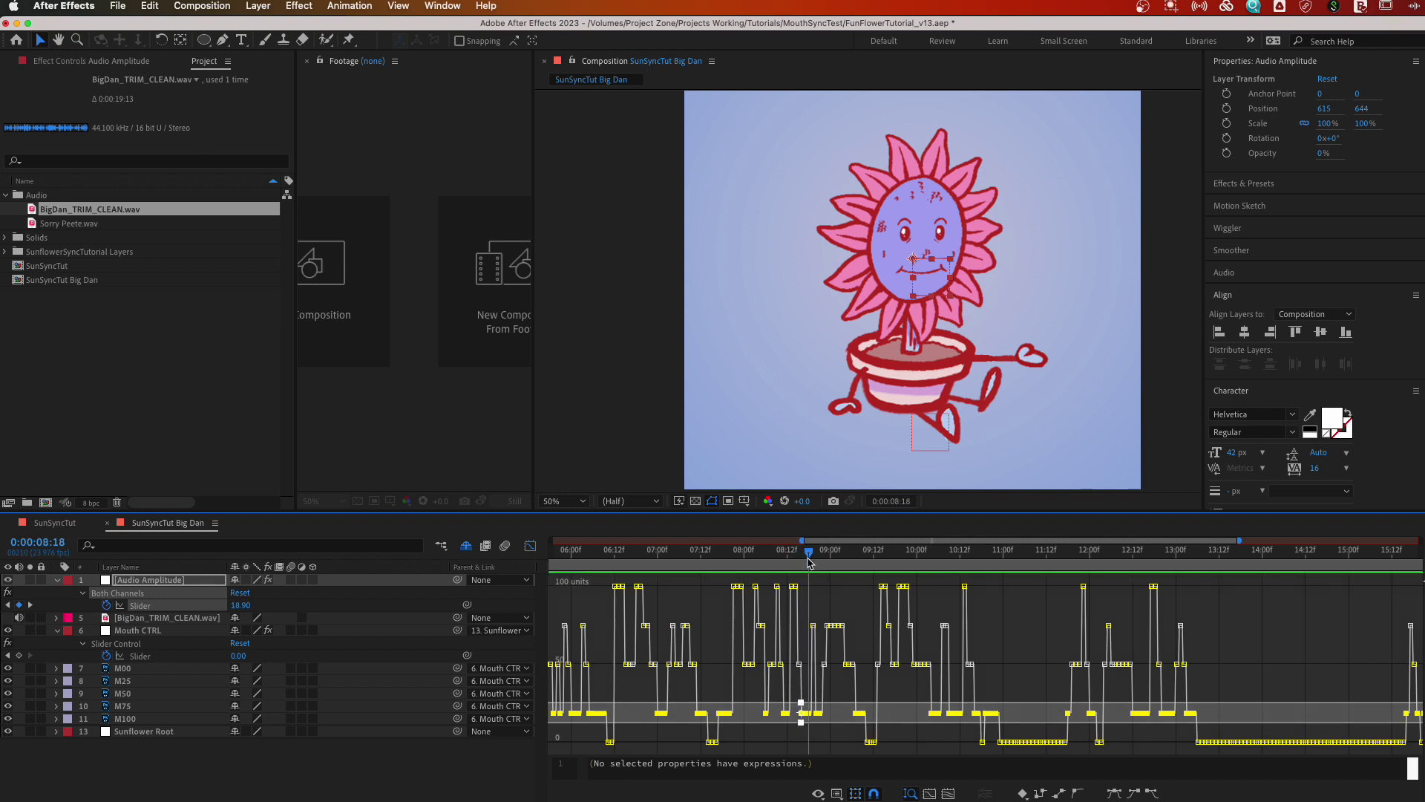
drag(239, 605, 486, 642)
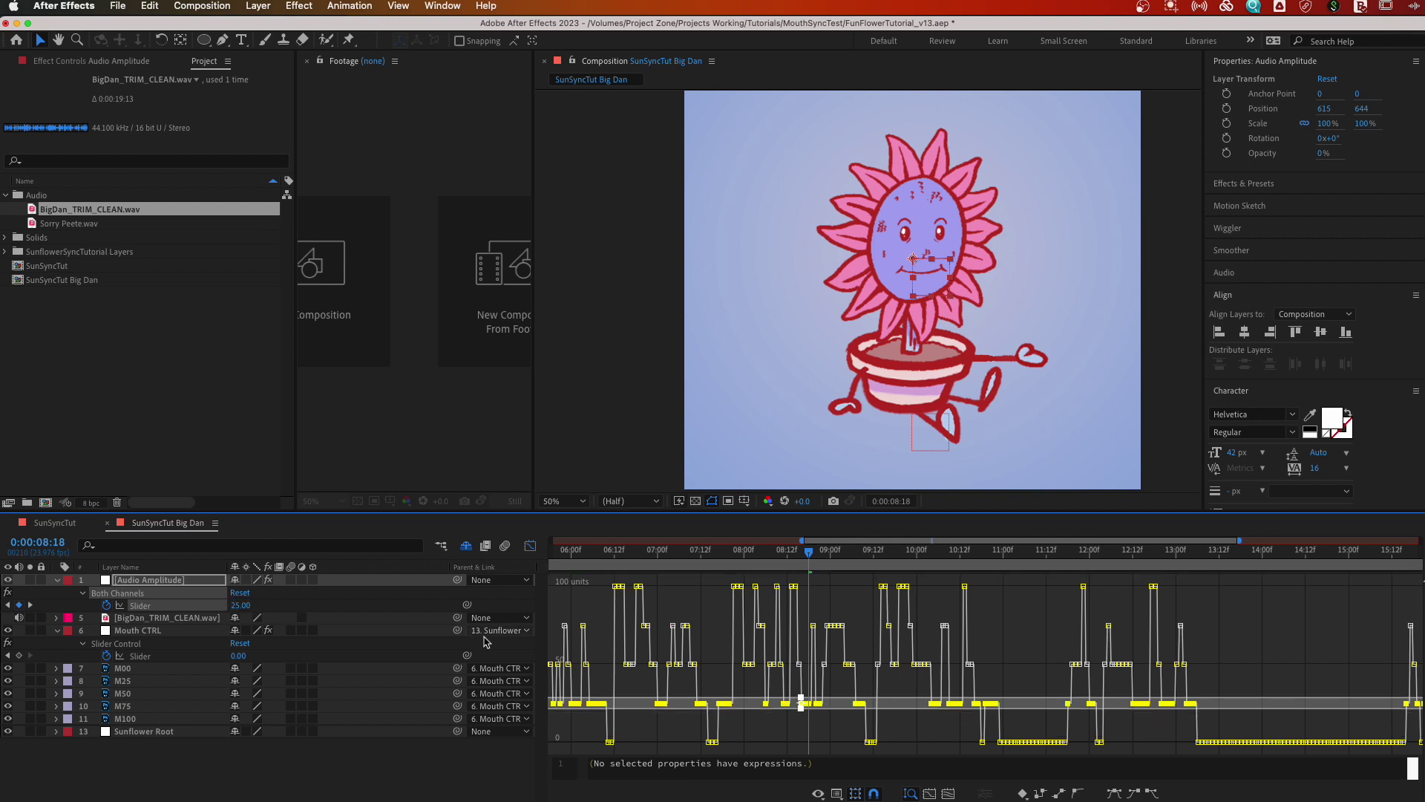
- Return to the composition's first frame in keyframe bar view, and copy all Both Channels slider keyframes of the Audio Amplitude layer
click(1313, 637)
key(minus)
key(minus)
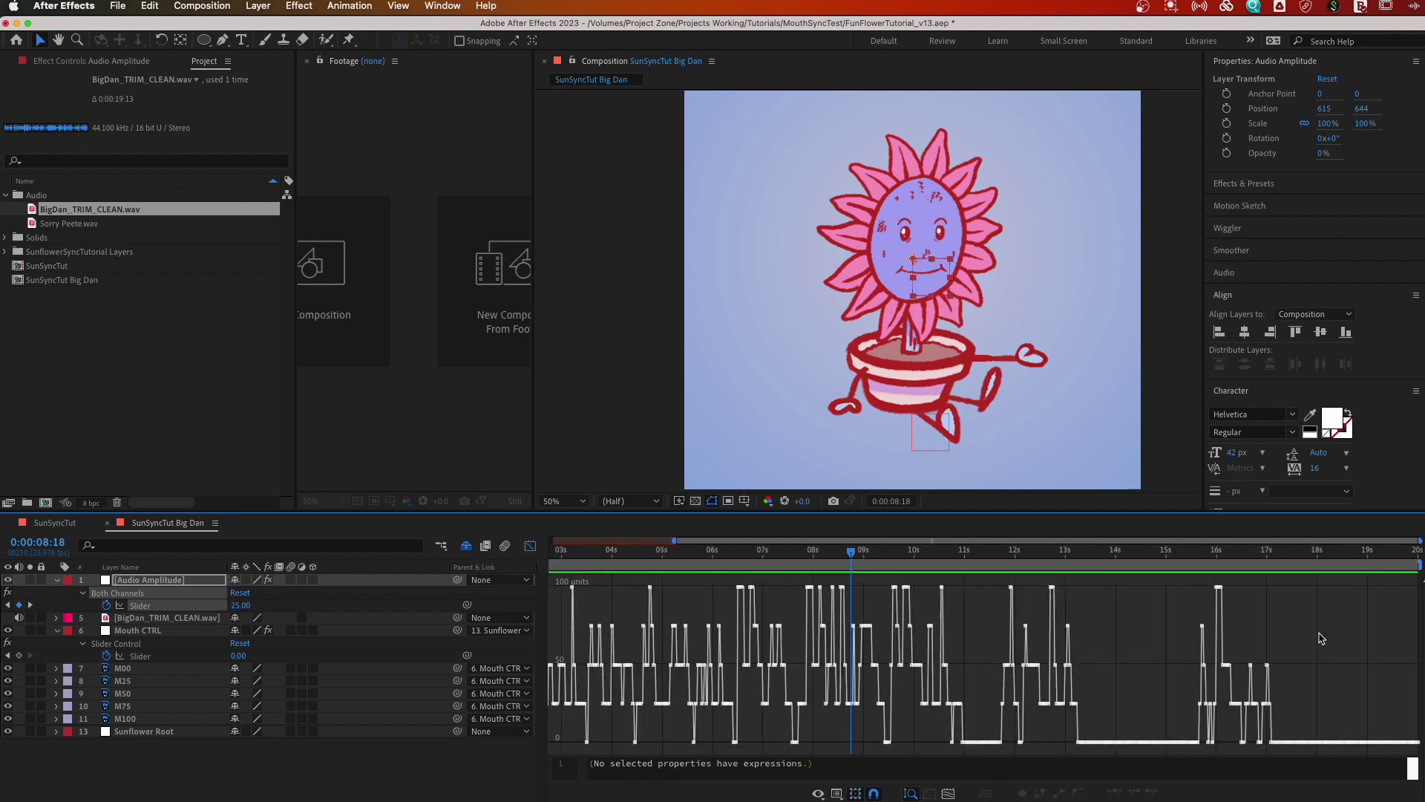
key(Home)
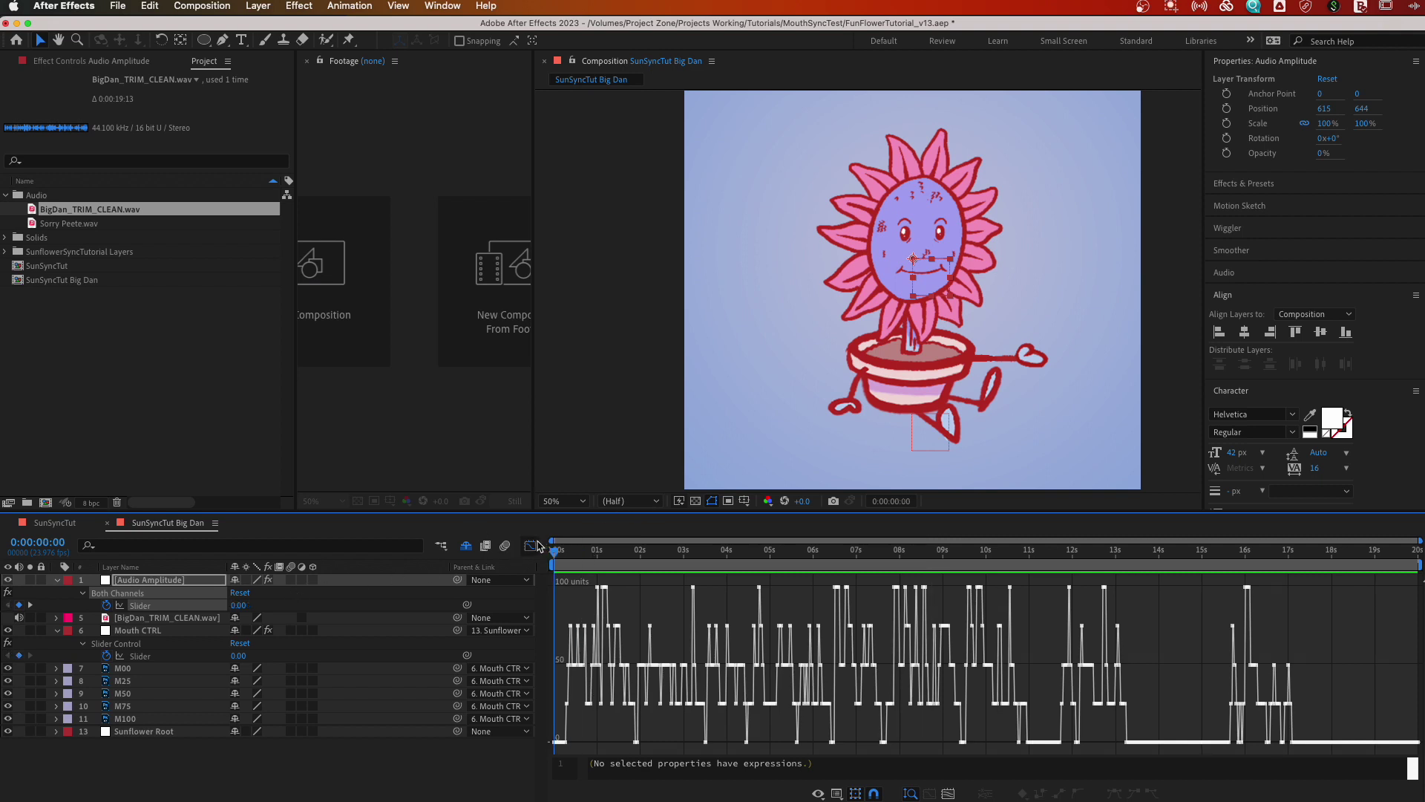
click(536, 547)
click(138, 606)
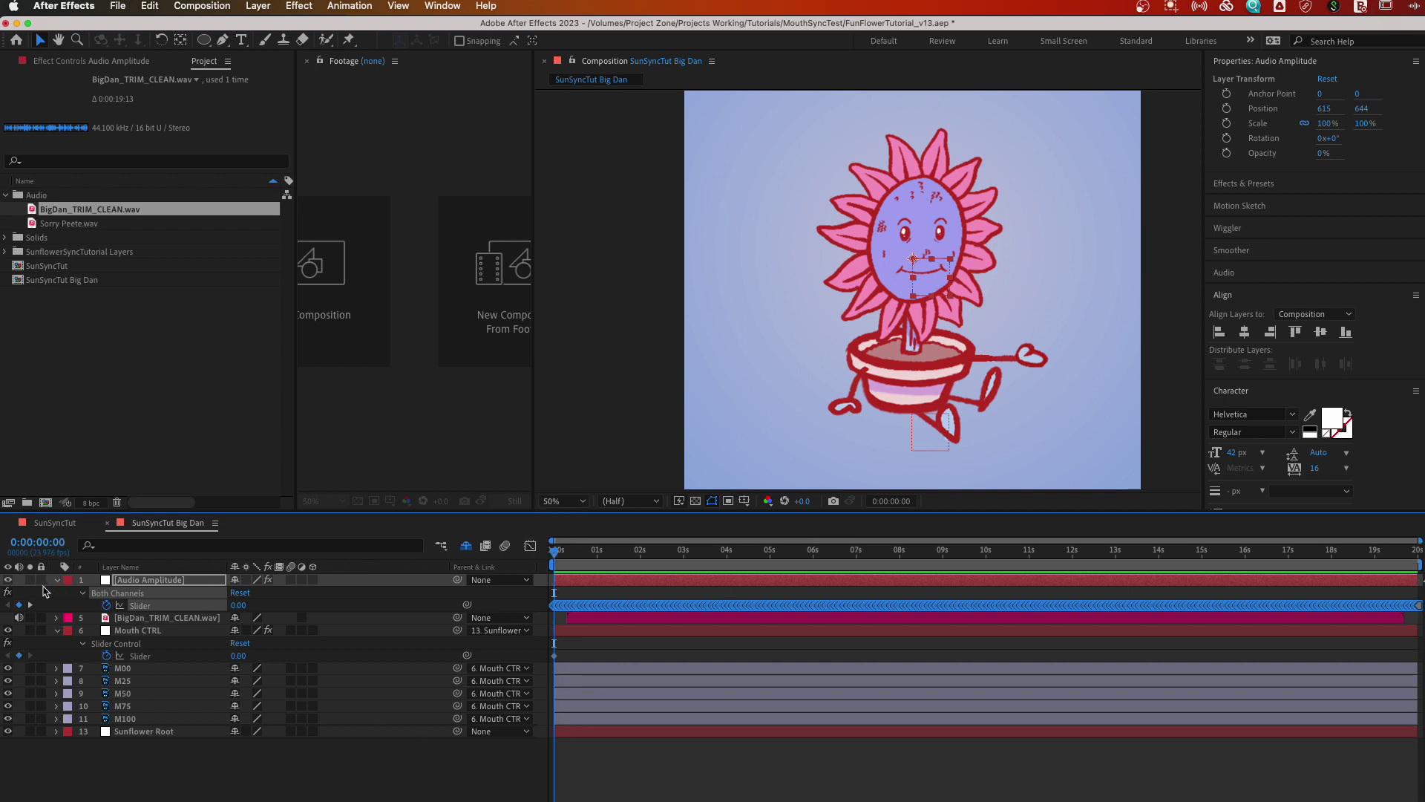
- Collapse the Audio Amplitude layer, and paste the copied keyframes onto the Mouth CTRL slider at the first frame
click(55, 581)
click(132, 606)
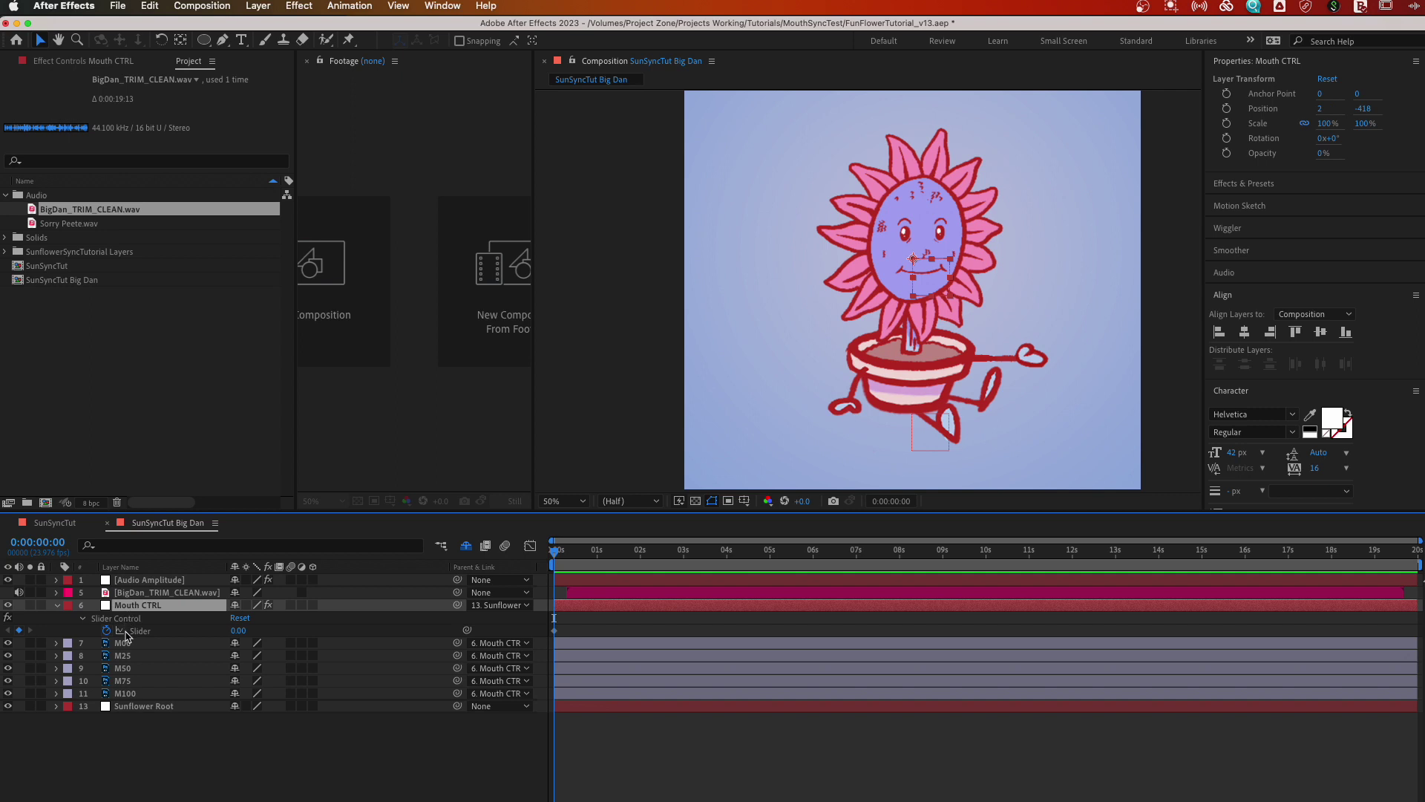
click(132, 631)
key(super+v)
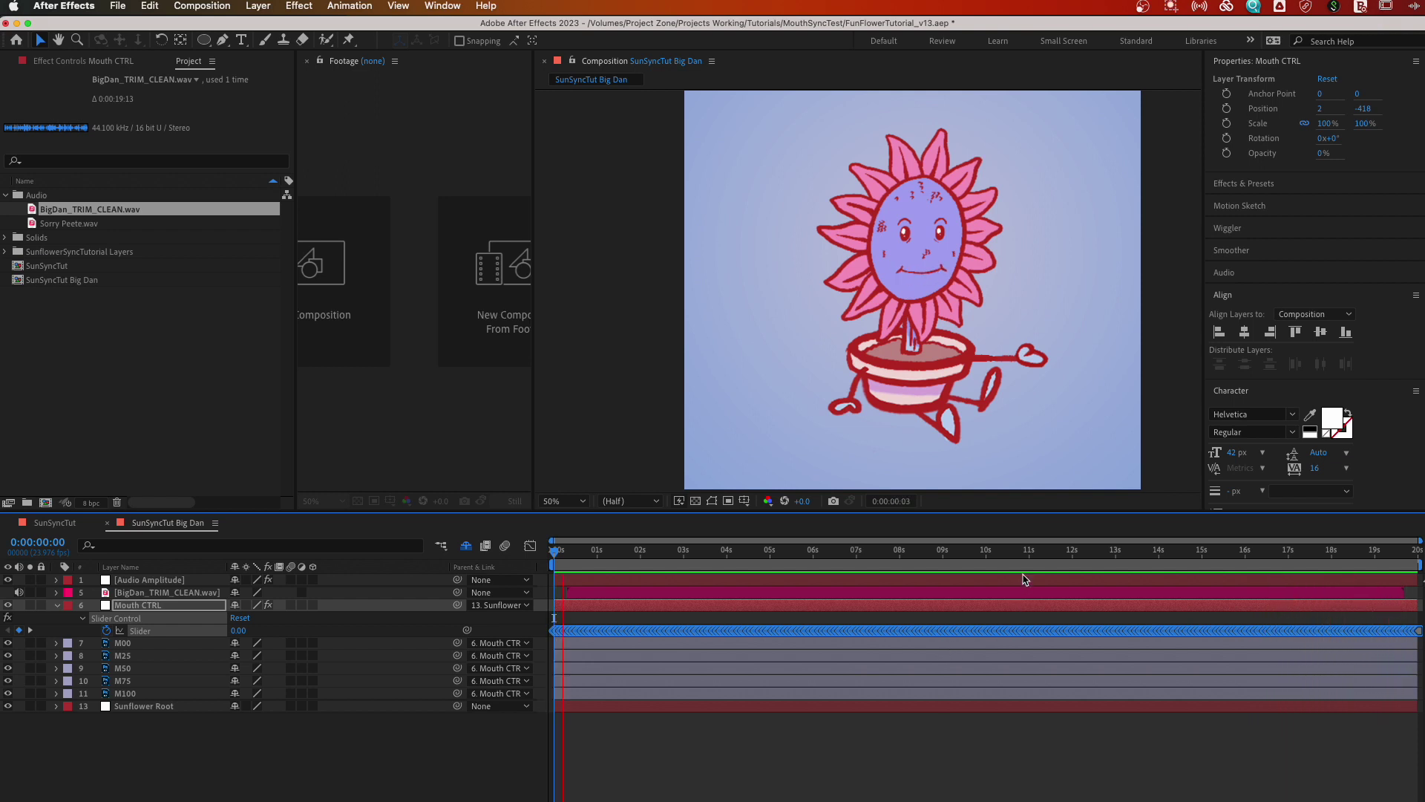
- Preview the mouth animation against the audio, and move the playhead to 0:00:06:23
drag(1022, 553, 854, 576)
key(space)
key(space)
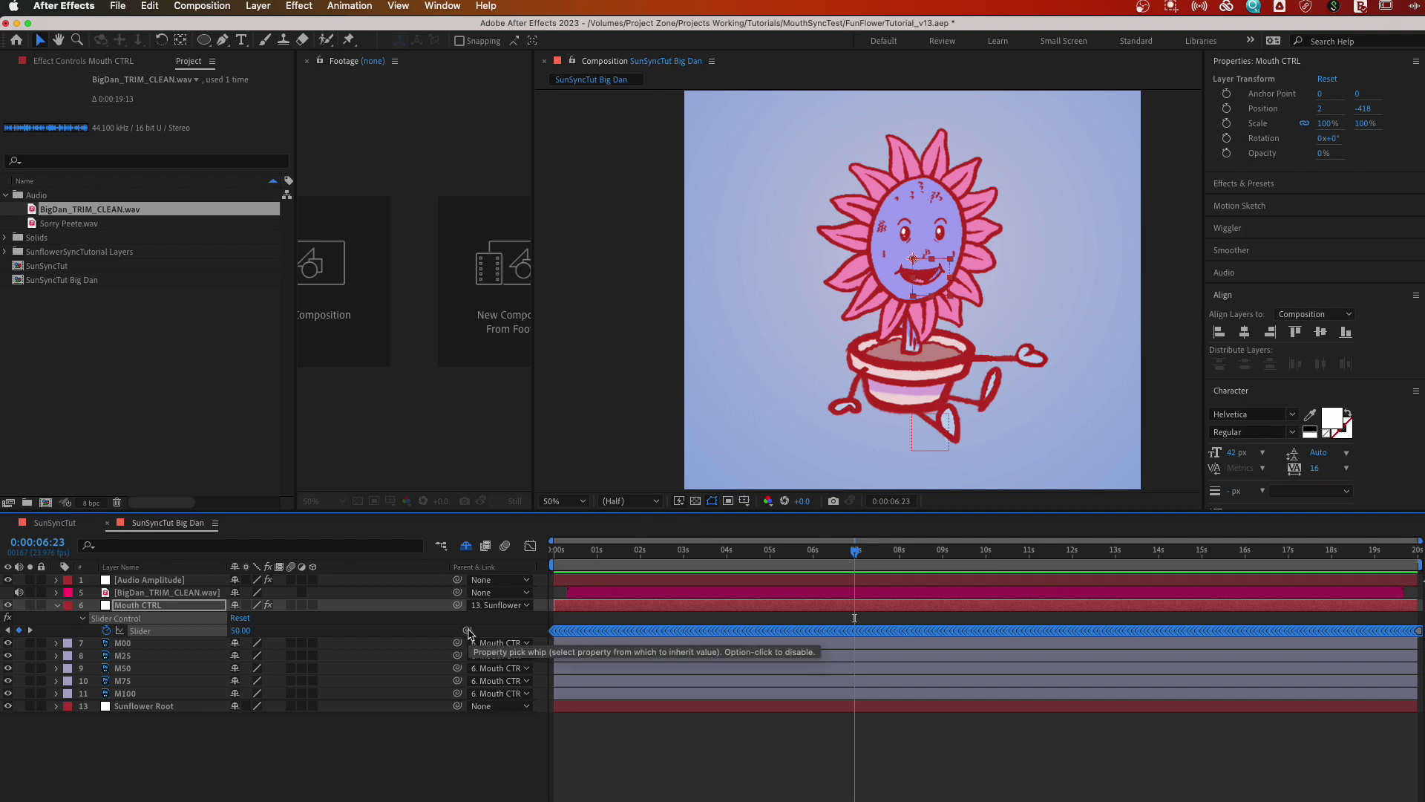
click(178, 759)
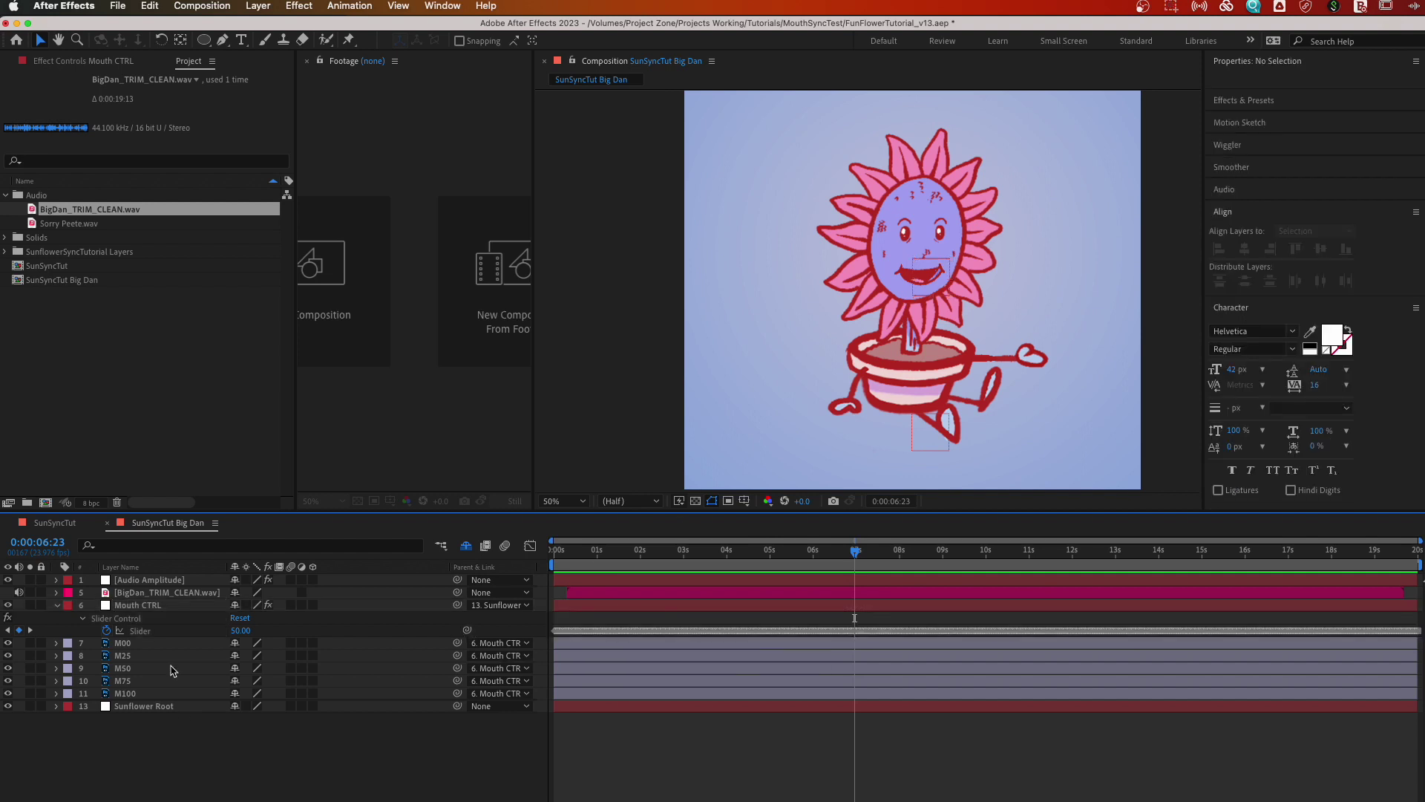
click(150, 603)
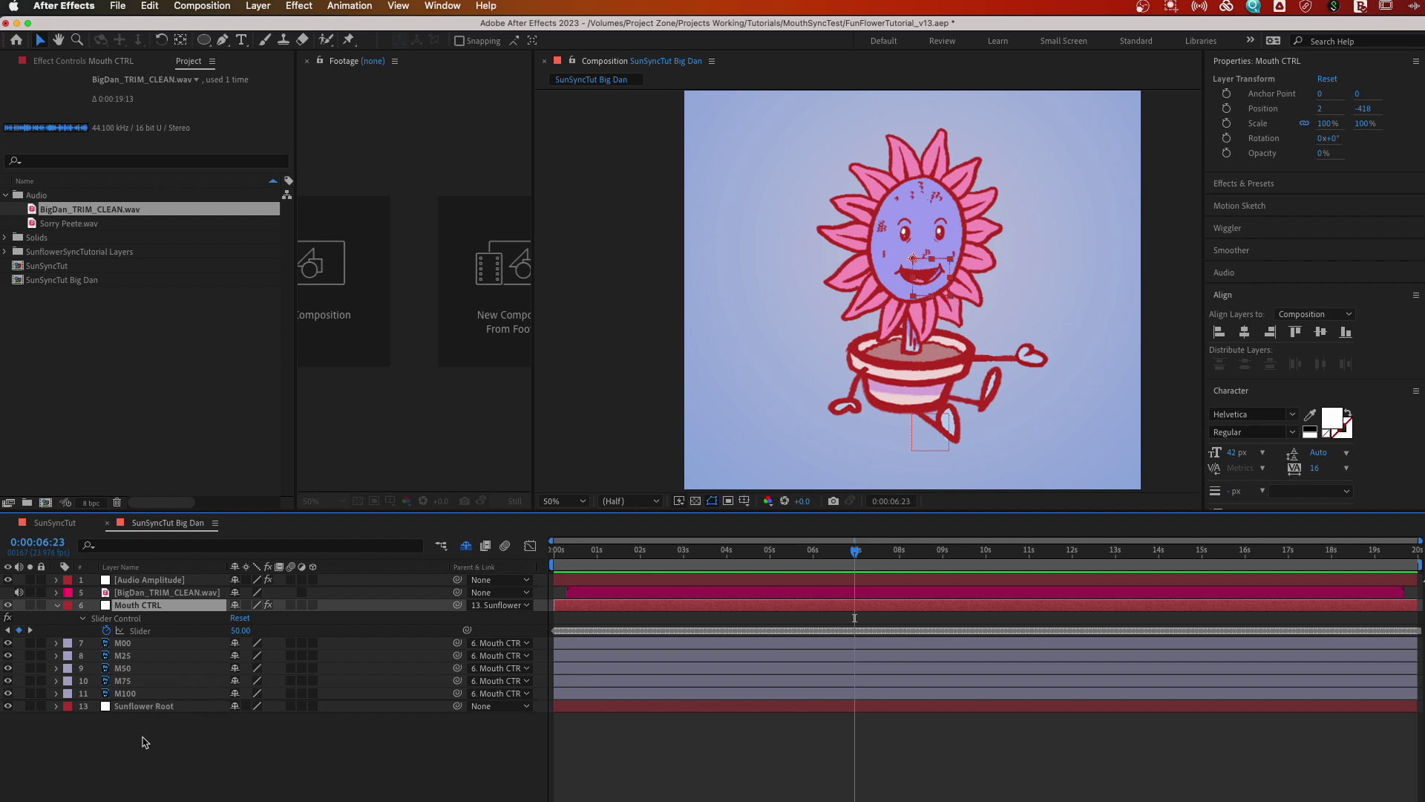
click(163, 580)
click(163, 594)
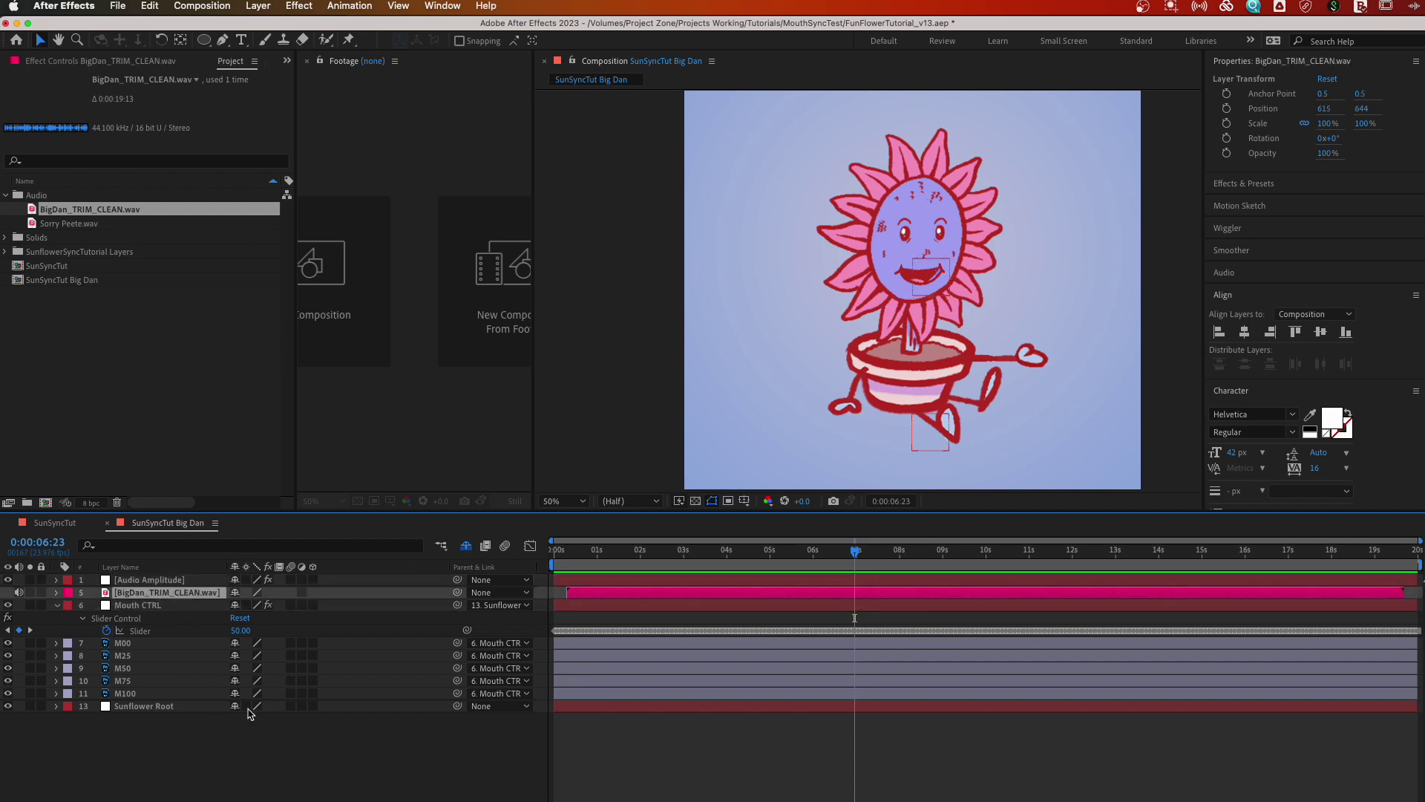